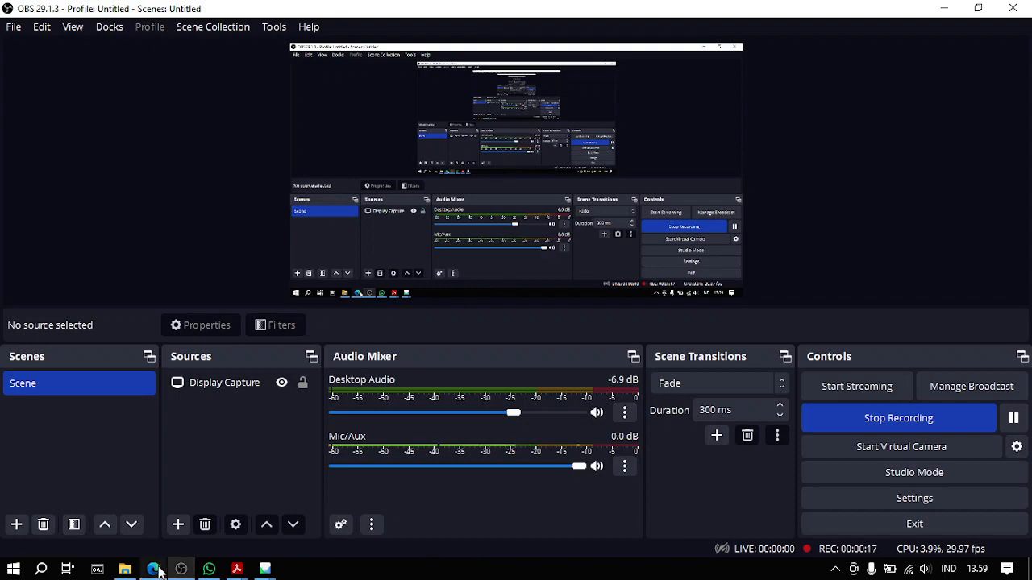
# Step: Switch to Google Drive in the browser, look inside the Agisoft Metashape folder, and return to the Module 04 - Agisoft folder
pyautogui.moveTo(153, 569)
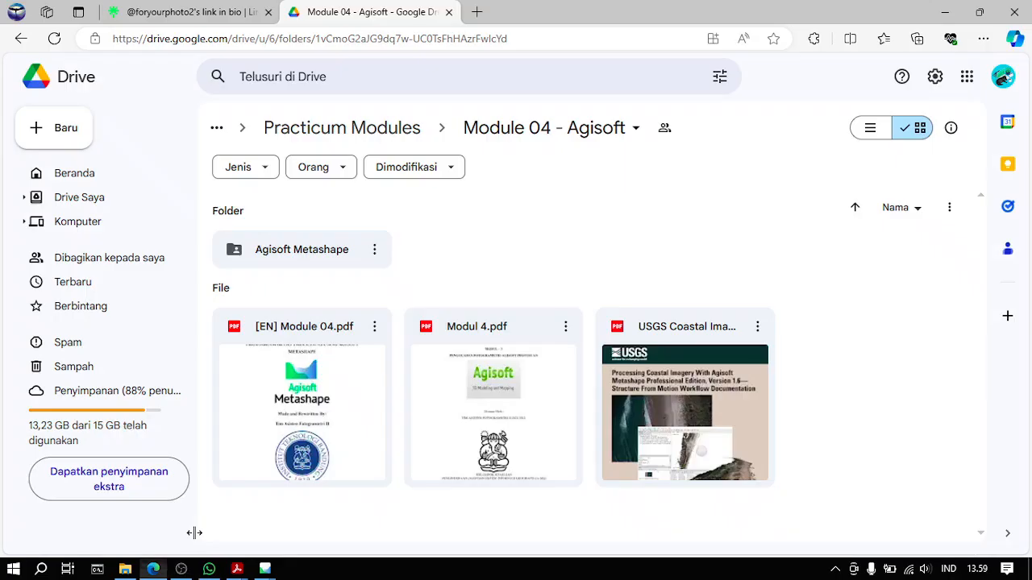
pyautogui.click(194, 533)
pyautogui.doubleClick(312, 256)
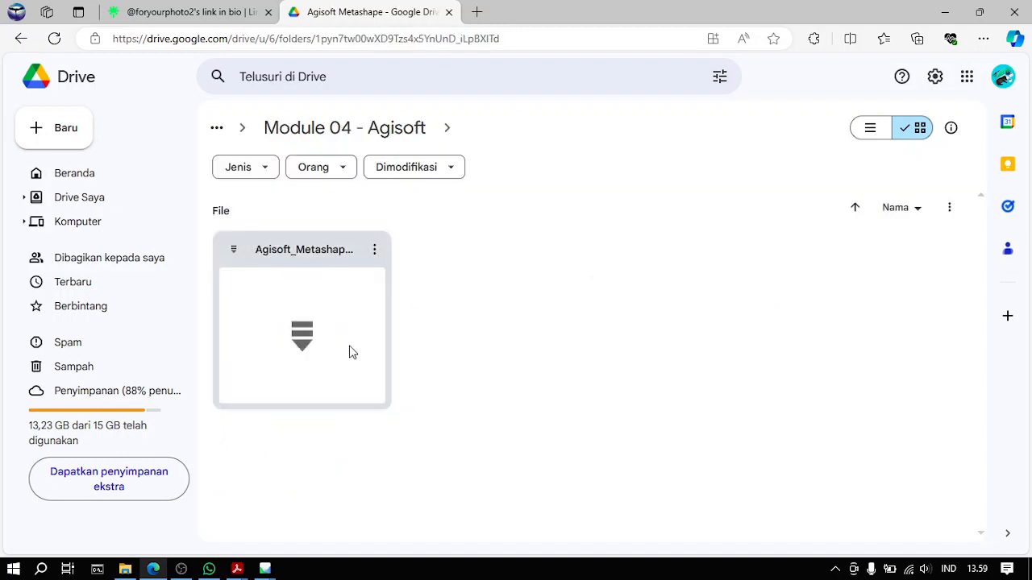
pyautogui.click(416, 119)
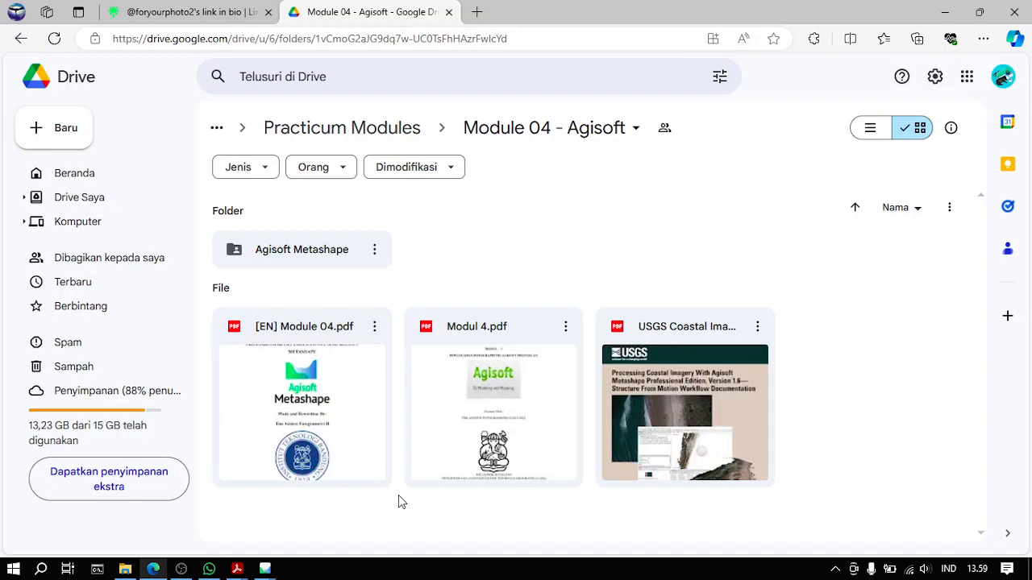
pyautogui.click(334, 426)
pyautogui.click(475, 405)
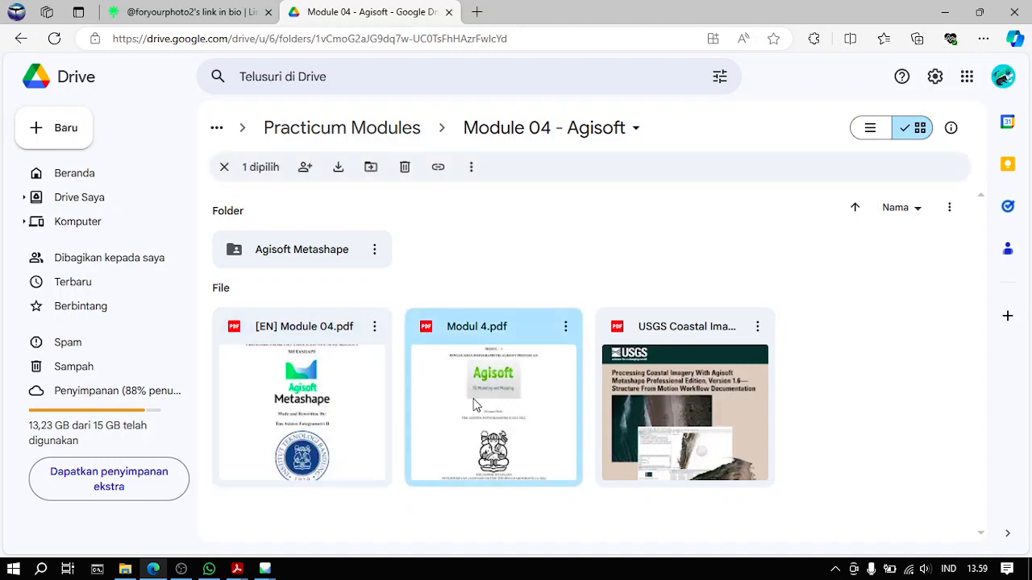
pyautogui.click(608, 520)
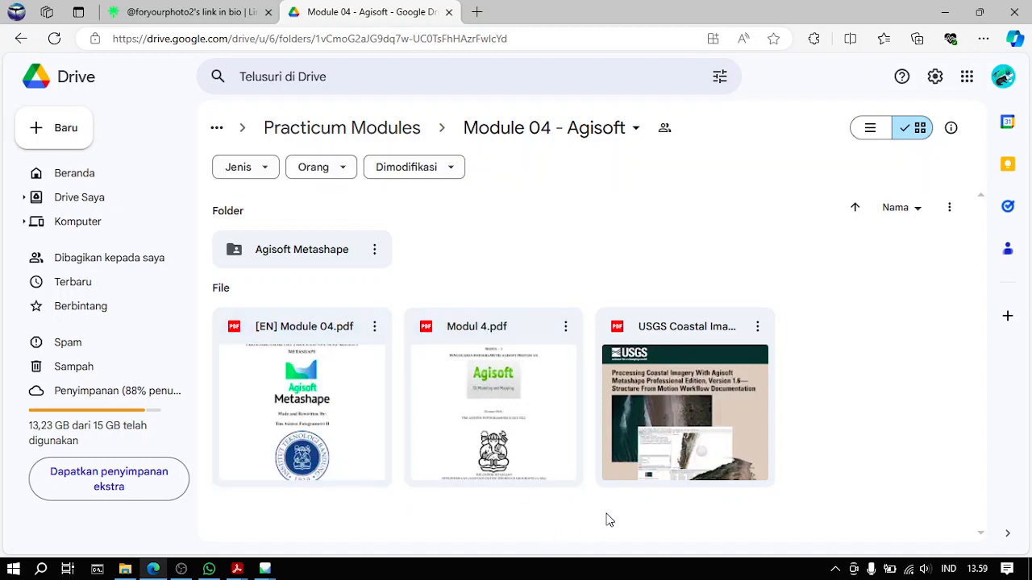
# Step: Preview USGS Coastal Imagery Processing Workflow.pdf, skim through to the list of figures on page 8, and close the preview
pyautogui.doubleClick(706, 371)
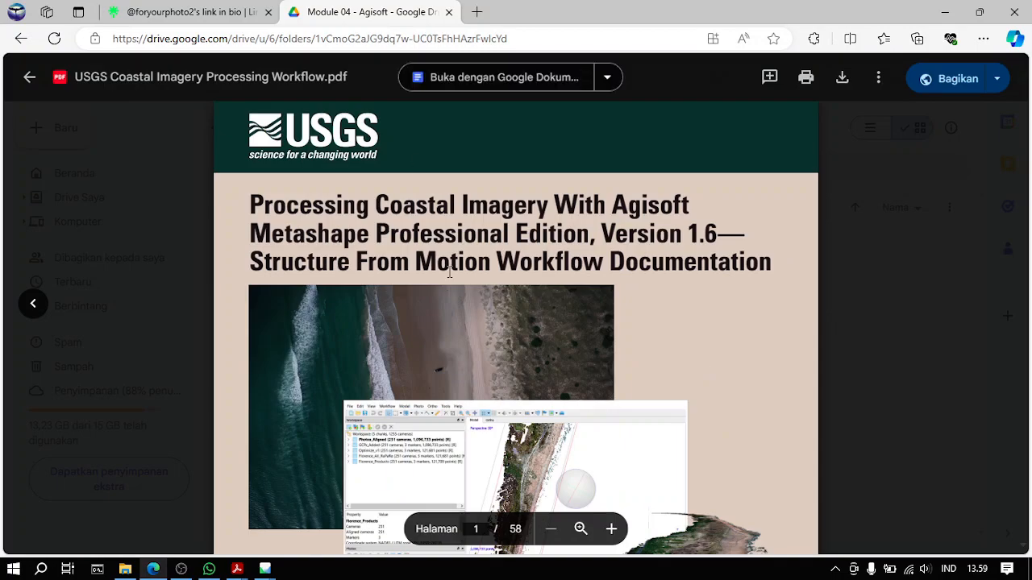
pyautogui.scroll(-1, 450, 272)
pyautogui.scroll(-10, 531, 263)
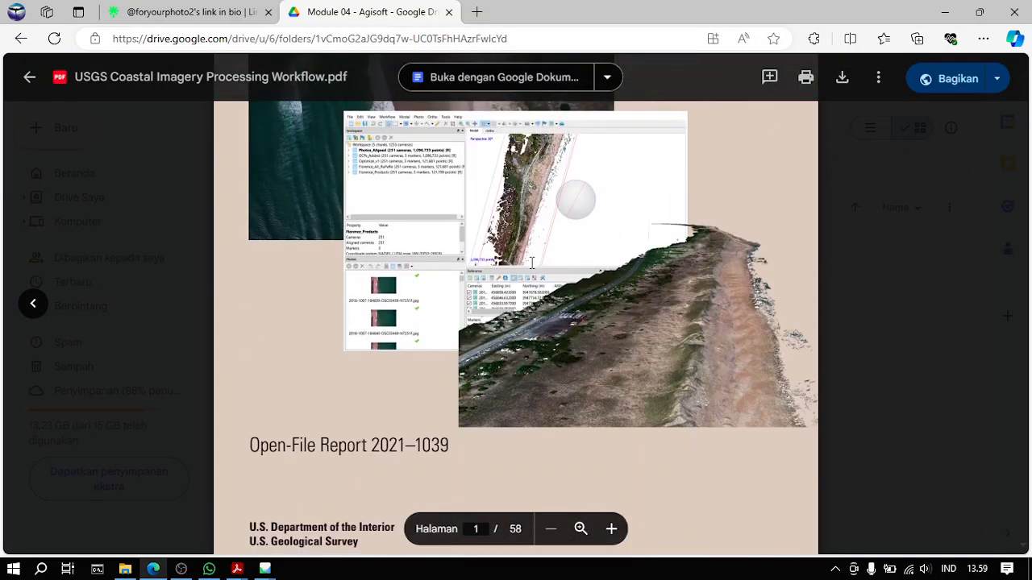
pyautogui.scroll(-12, 573, 403)
pyautogui.scroll(-15, 576, 401)
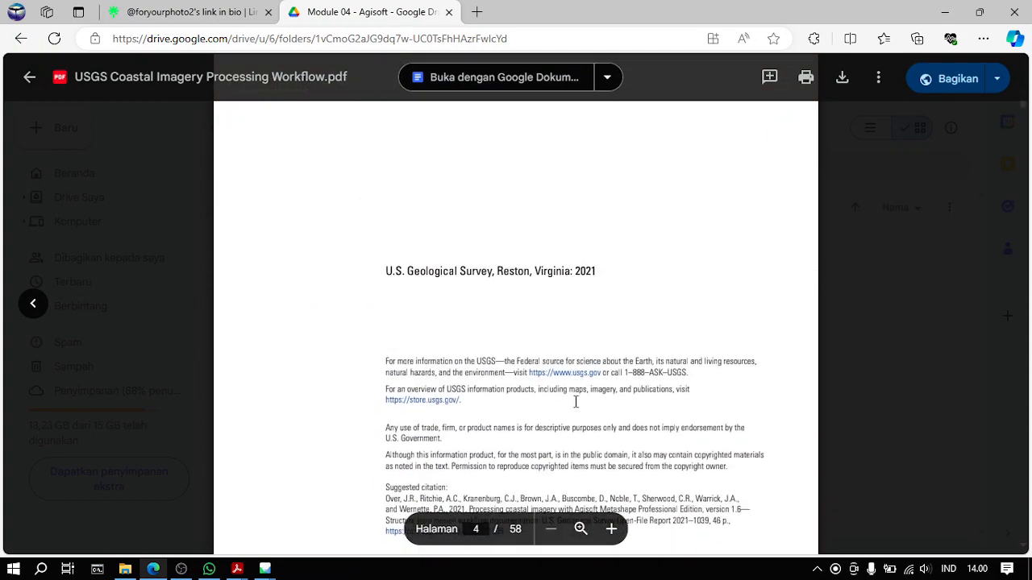
pyautogui.scroll(-15, 575, 402)
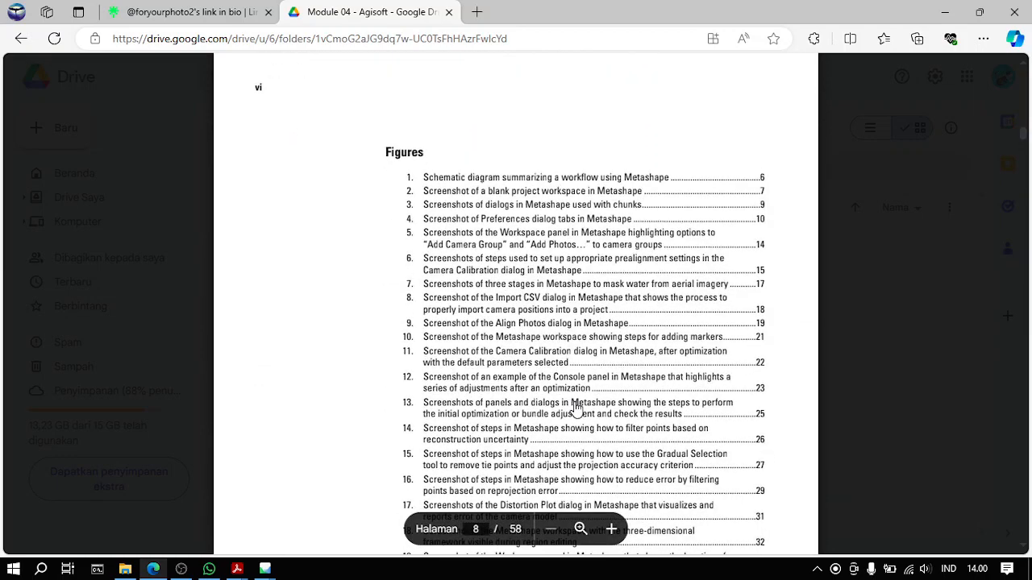
pyautogui.scroll(-3, 576, 410)
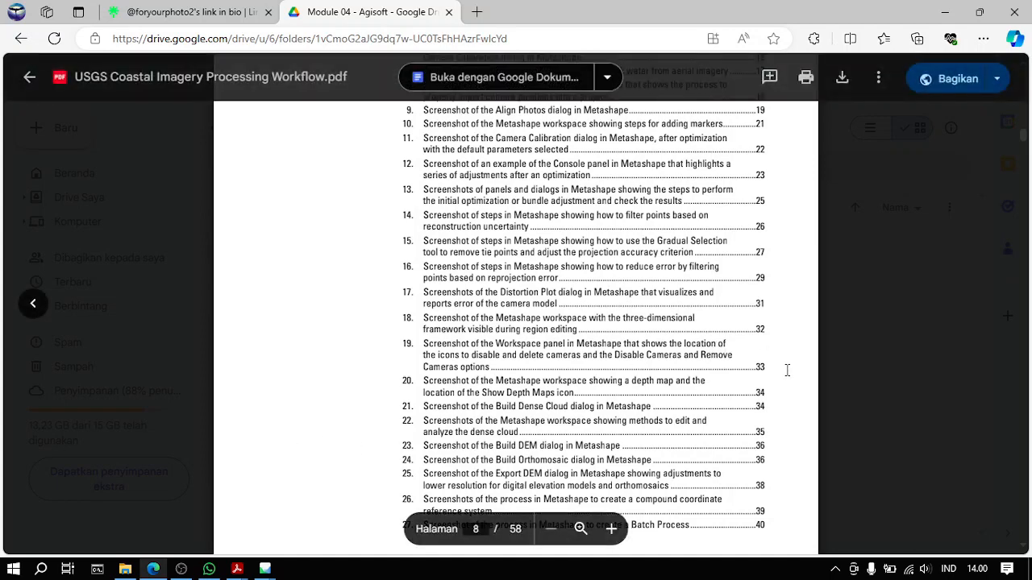
pyautogui.click(885, 362)
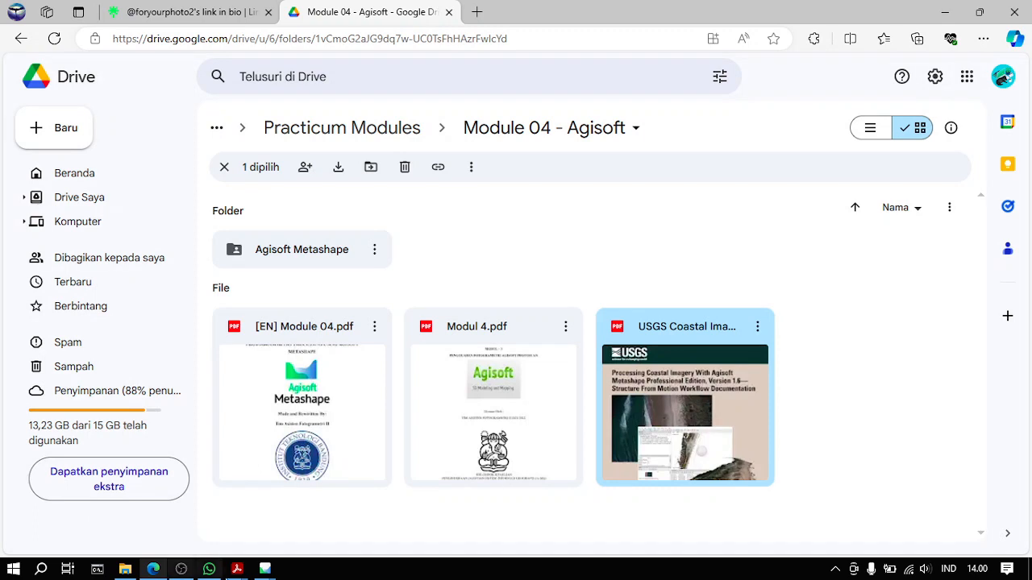
# Step: Switch to Agisoft Metashape, check the product's activation status, and close the activation dialog
pyautogui.moveTo(264, 569)
pyautogui.click(352, 513)
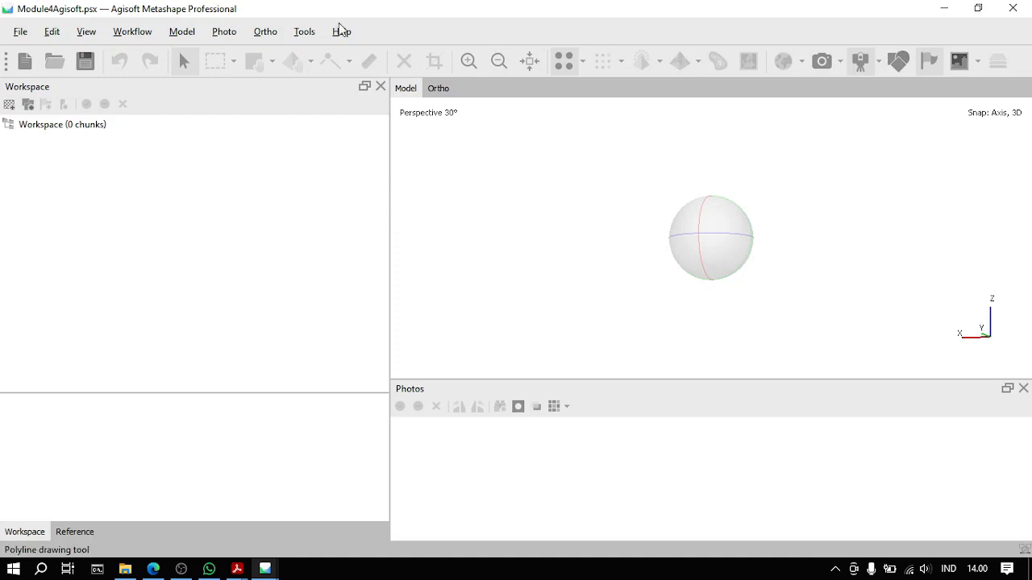
pyautogui.click(341, 34)
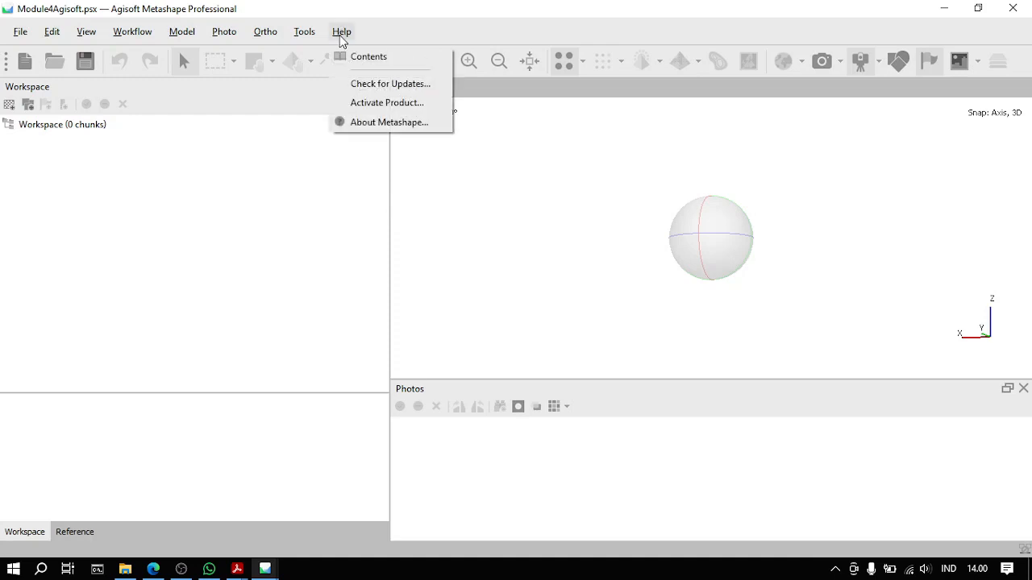
pyautogui.click(399, 108)
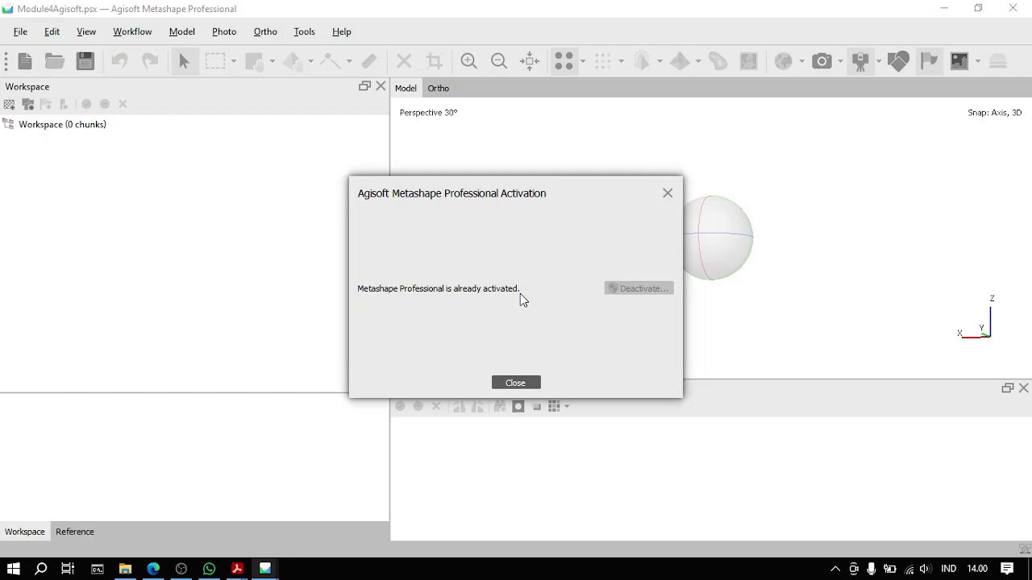
pyautogui.click(519, 384)
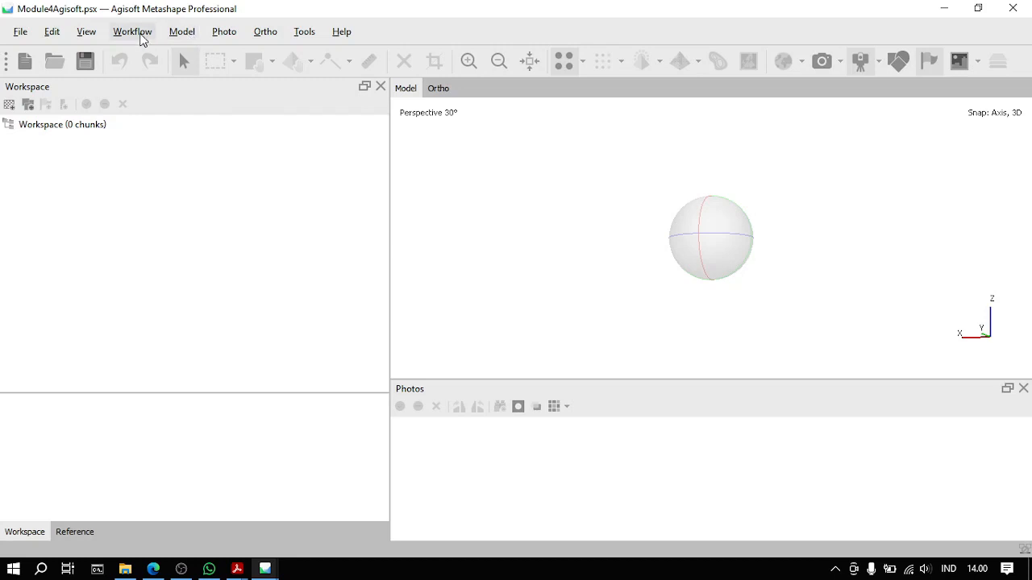
# Step: Add all nine photos, DJI_0618.JPG to DJI_0641.JPG, from Modul 2 > 000. DATA PRAKTIKUM ERDAS AGISOFT > DATA FOTO
pyautogui.click(140, 38)
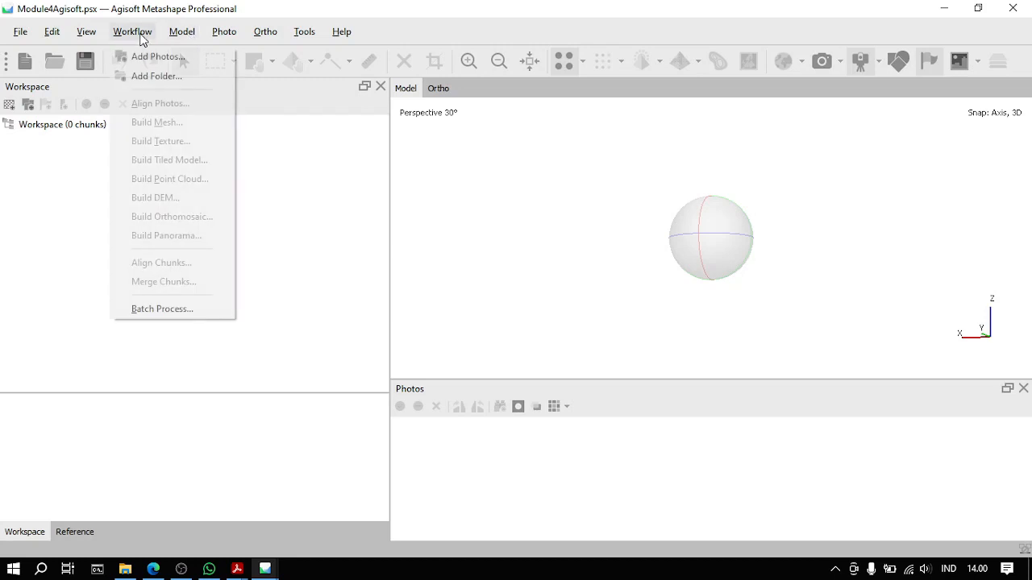
pyautogui.click(237, 7)
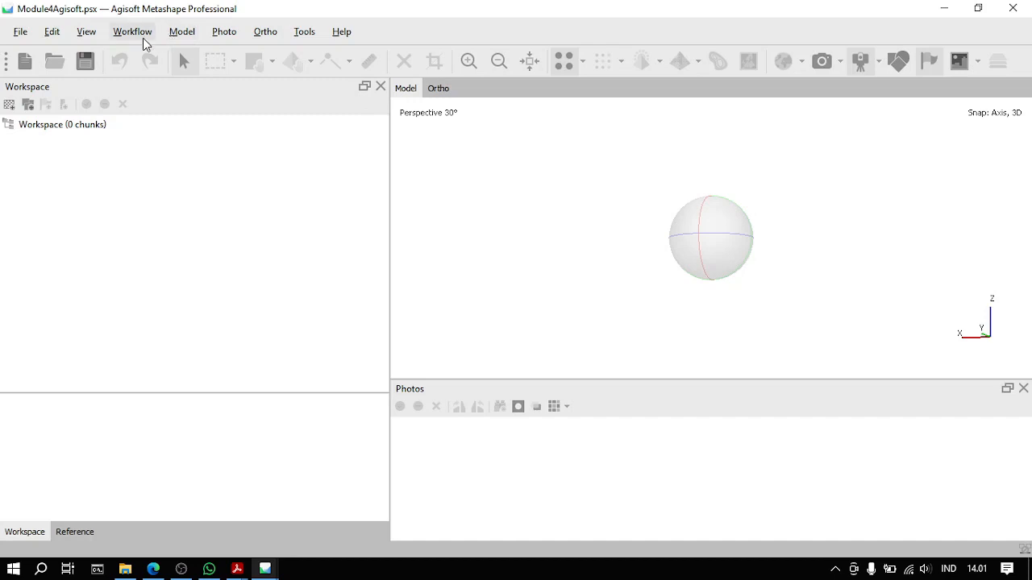
pyautogui.click(148, 32)
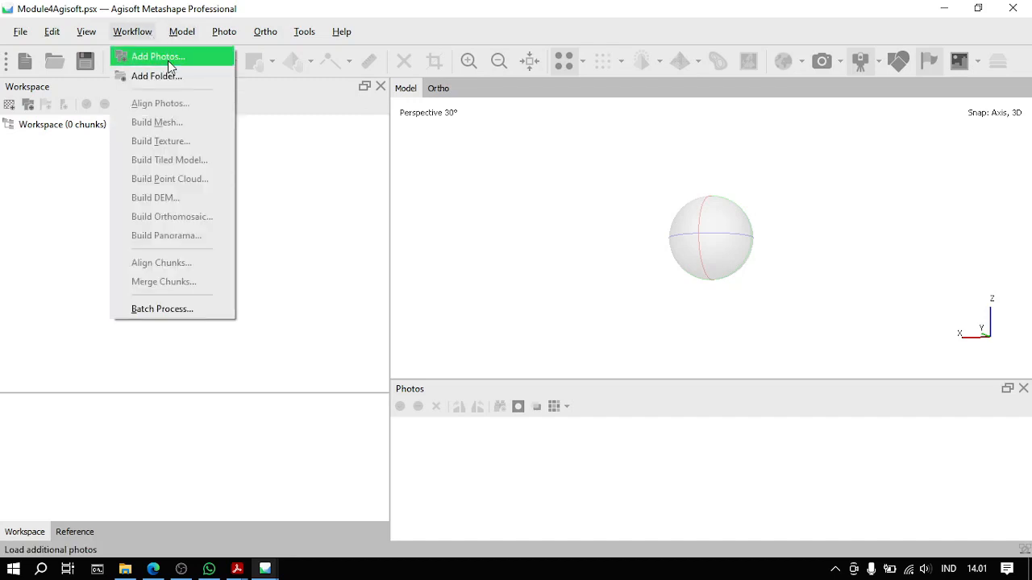
pyautogui.click(170, 61)
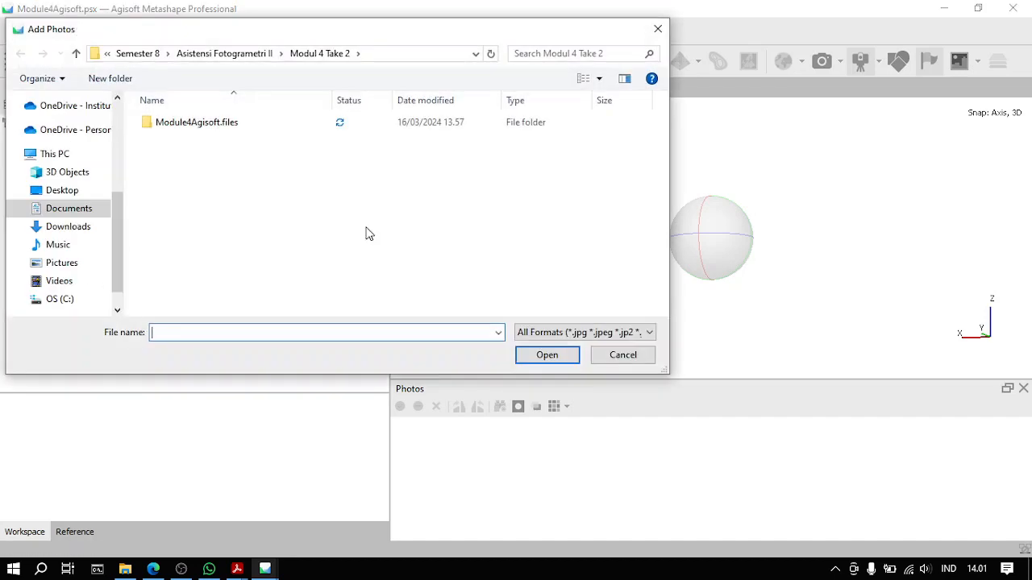
pyautogui.click(239, 55)
pyautogui.doubleClick(249, 126)
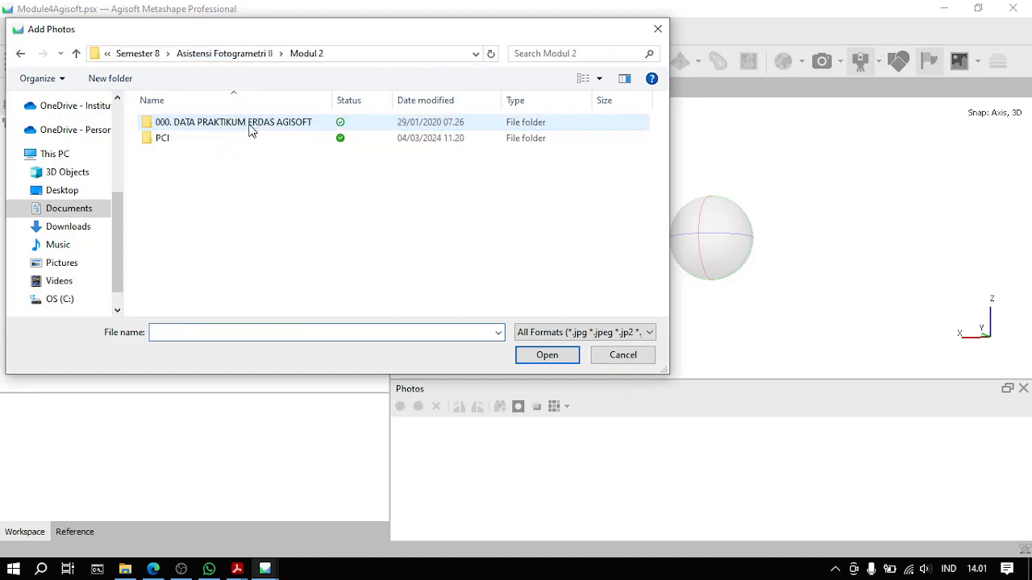
pyautogui.doubleClick(242, 127)
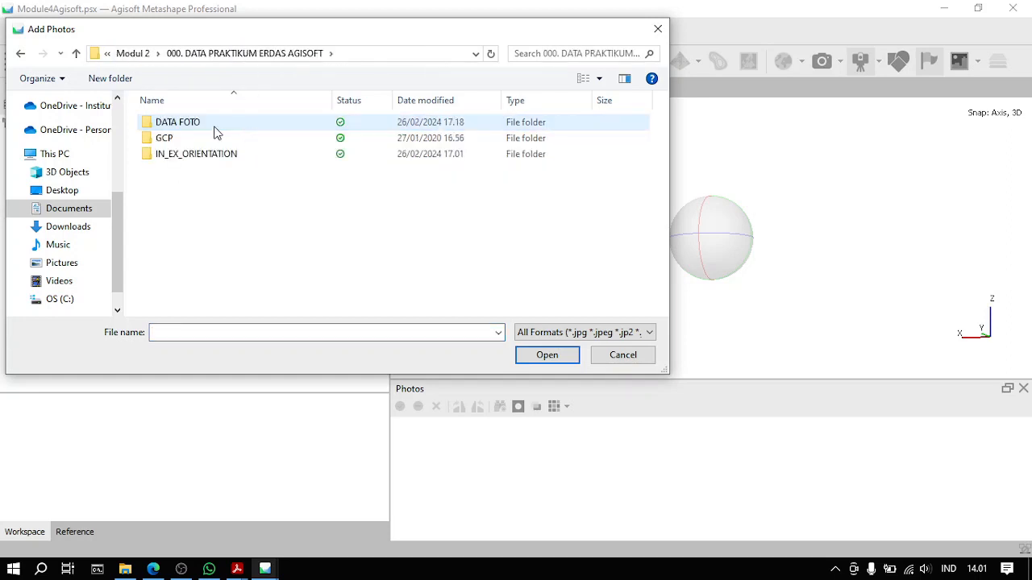
pyautogui.doubleClick(215, 125)
pyautogui.click(208, 135)
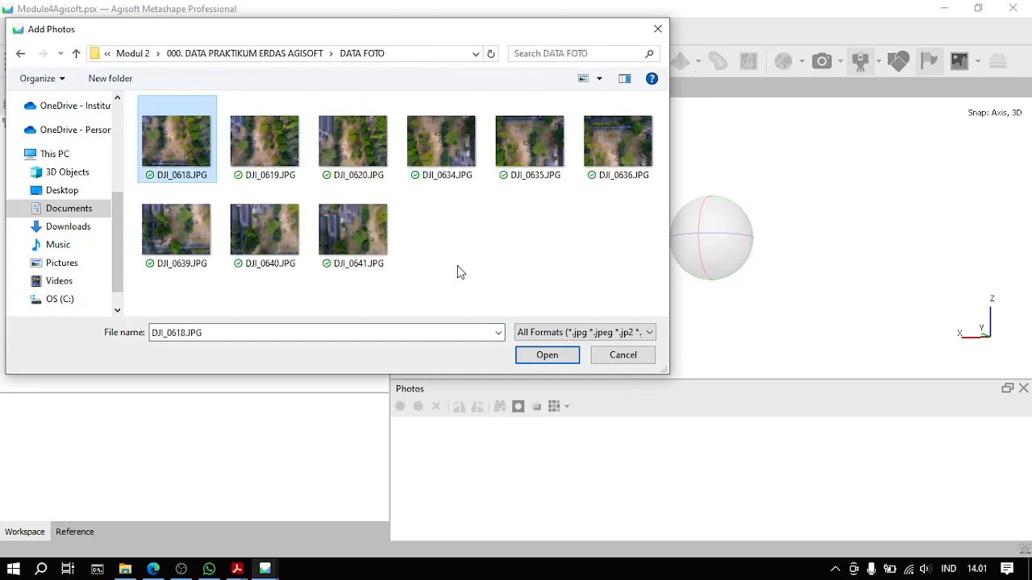
pyautogui.keyDown('shift'); pyautogui.click(370, 240); pyautogui.keyUp('shift')
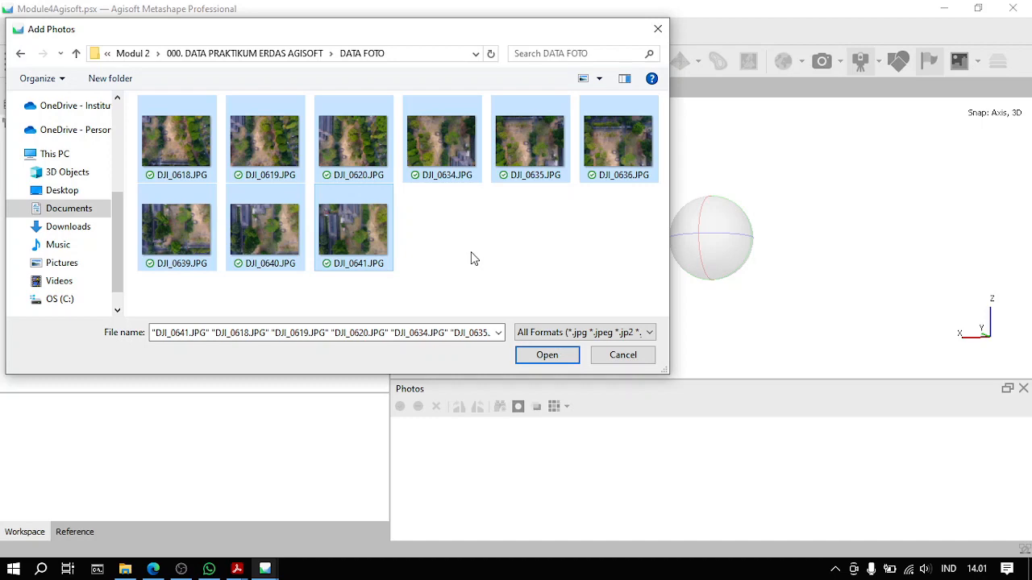
pyautogui.click(548, 356)
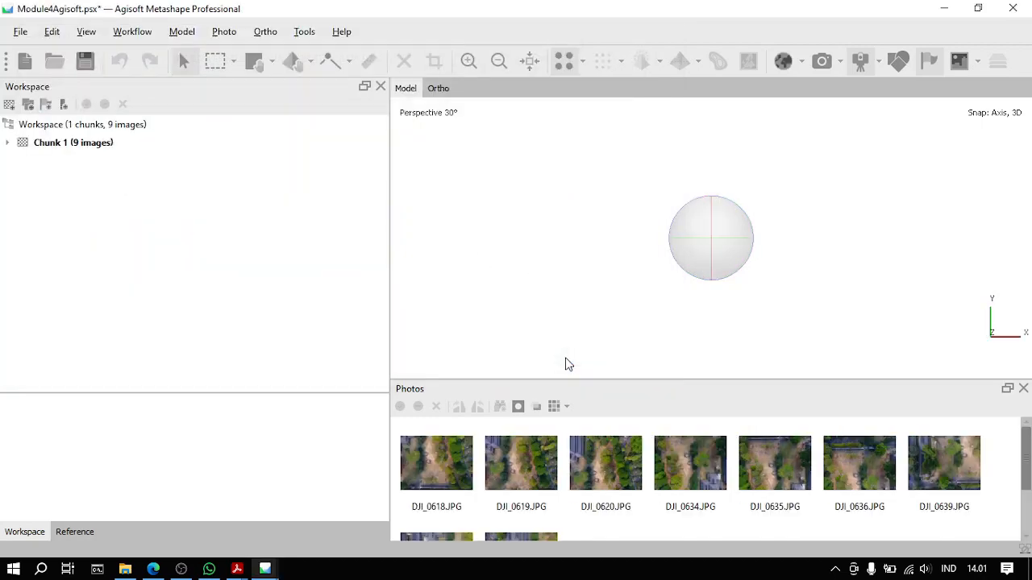
# Step: Expand Chunk 1 in the workspace, save the project, and display the chunk's properties
pyautogui.click(7, 142)
pyautogui.click(87, 62)
pyautogui.click(67, 145)
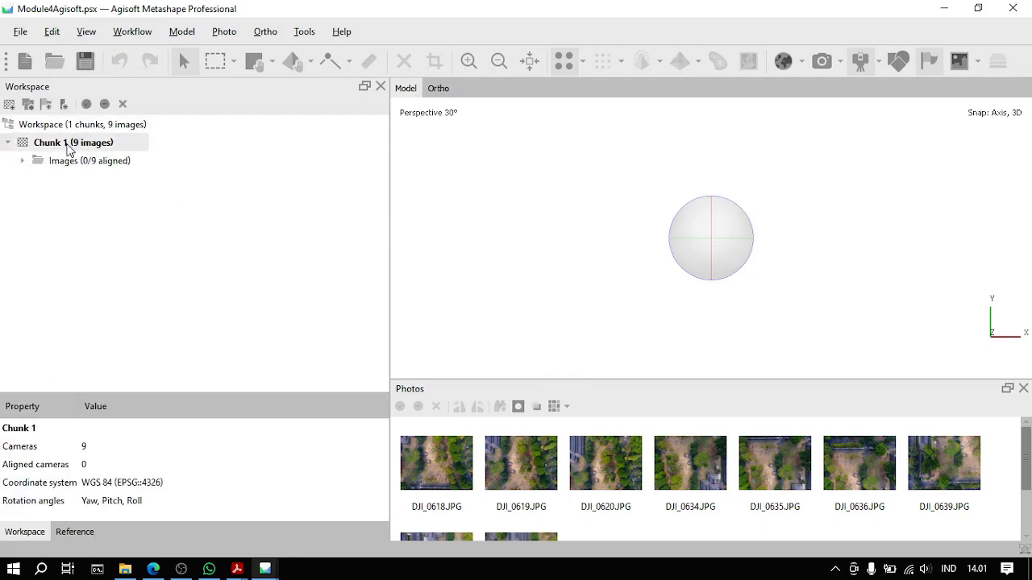
pyautogui.click(179, 199)
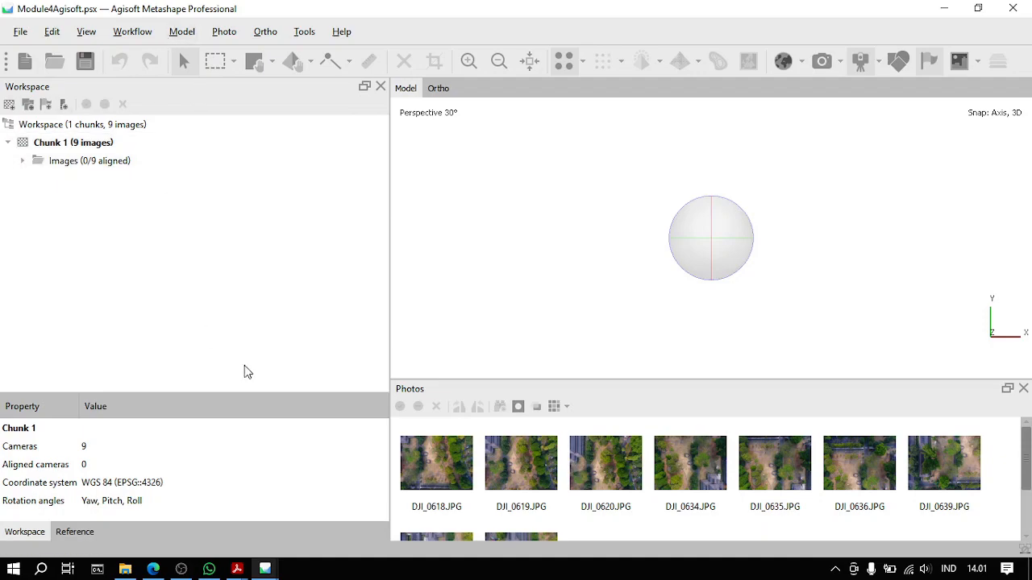
# Step: Preview the photos from DJI_0618.JPG to DJI_0634.JPG one by one and examine DJI_0634.JPG in close-up
pyautogui.doubleClick(456, 501)
pyautogui.doubleClick(530, 475)
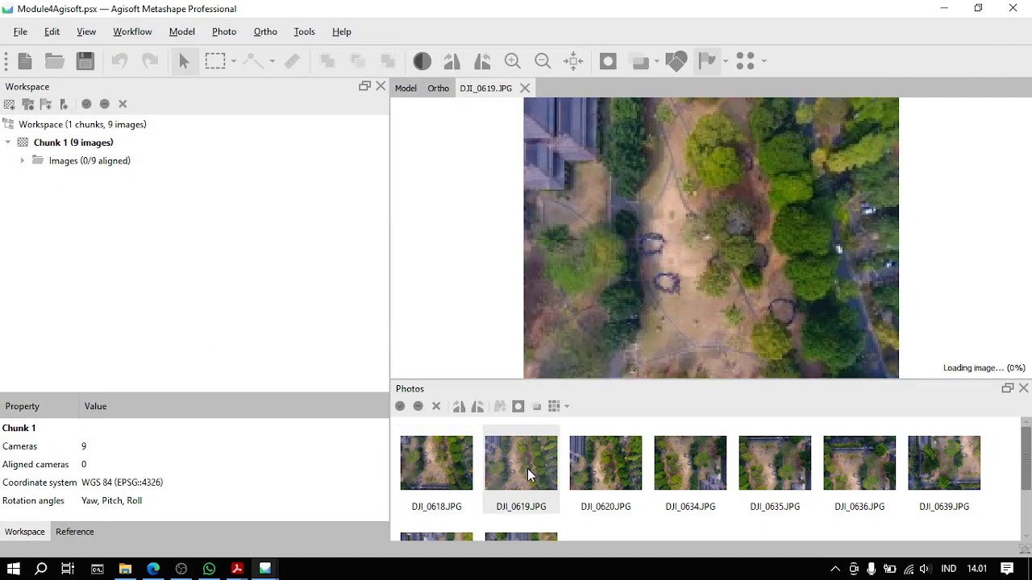
pyautogui.doubleClick(606, 464)
pyautogui.doubleClick(688, 463)
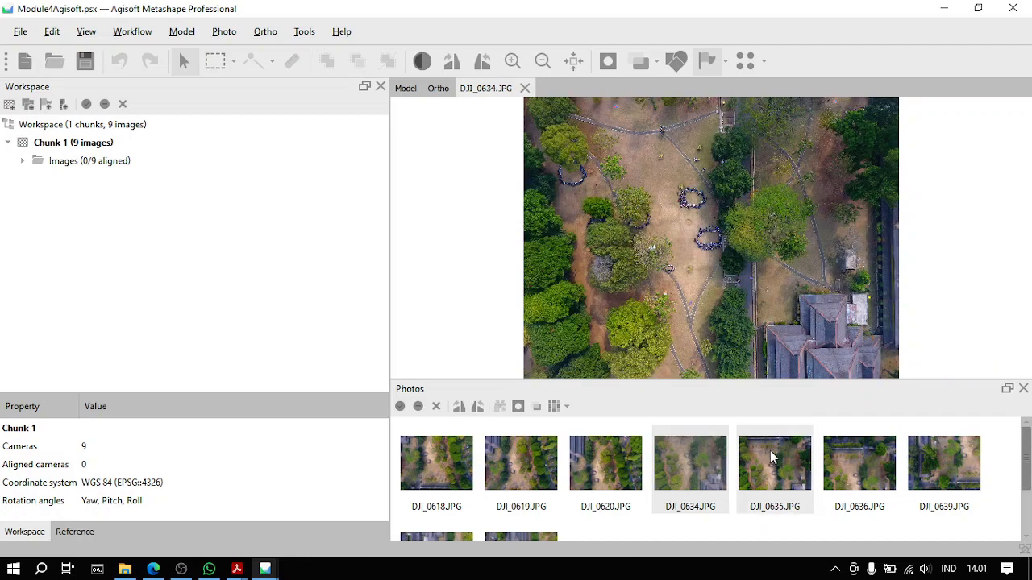
pyautogui.scroll(5, 668, 295)
pyautogui.scroll(-4, 664, 295)
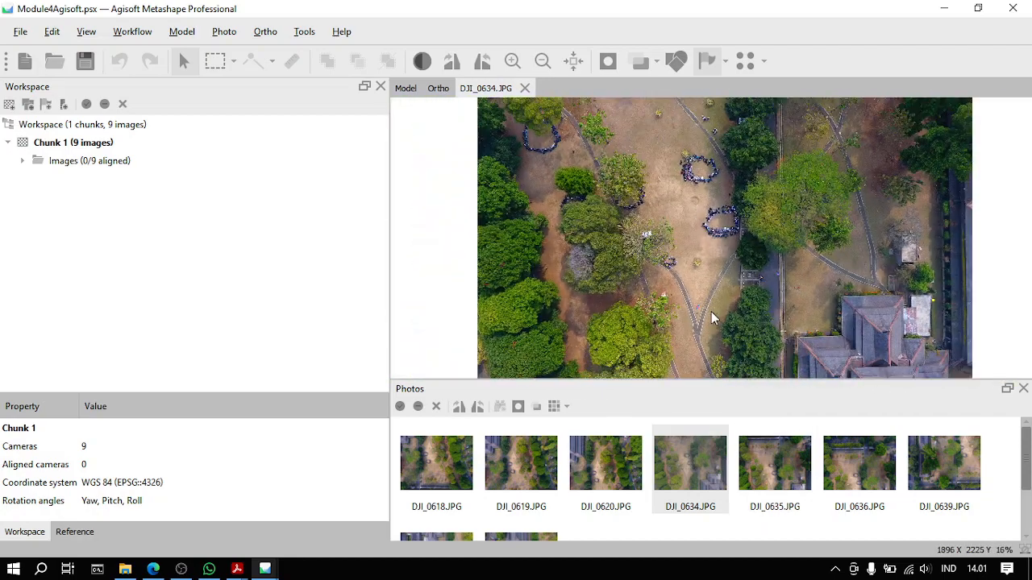
pyautogui.scroll(5, 711, 317)
pyautogui.scroll(2, 532, 256)
pyautogui.scroll(-2, 530, 256)
pyautogui.scroll(-6, 531, 257)
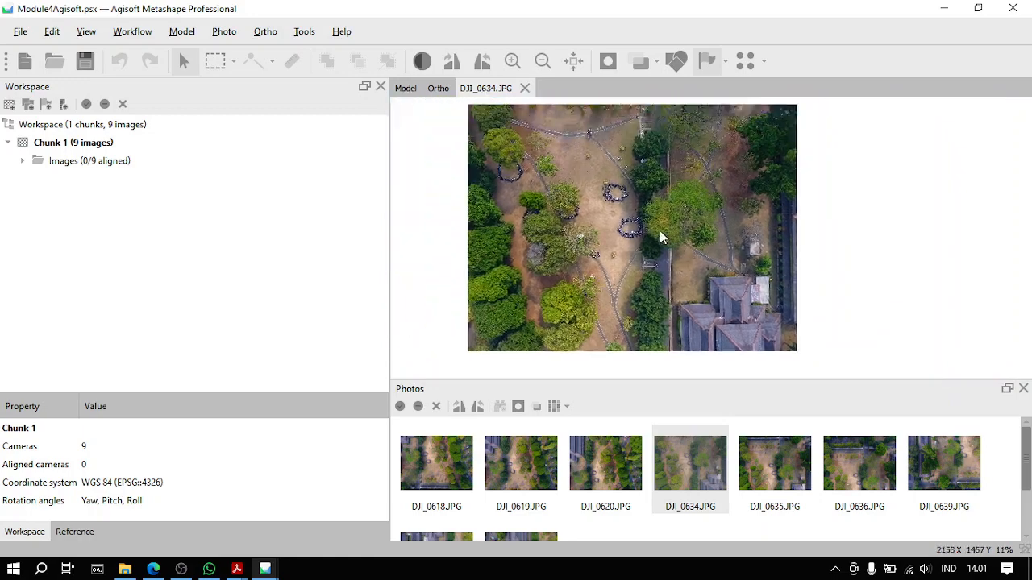
# Step: Preview DJI_0635.JPG, DJI_0636.JPG and DJI_0639.JPG, and close the photo view
pyautogui.doubleClick(775, 466)
pyautogui.doubleClick(855, 476)
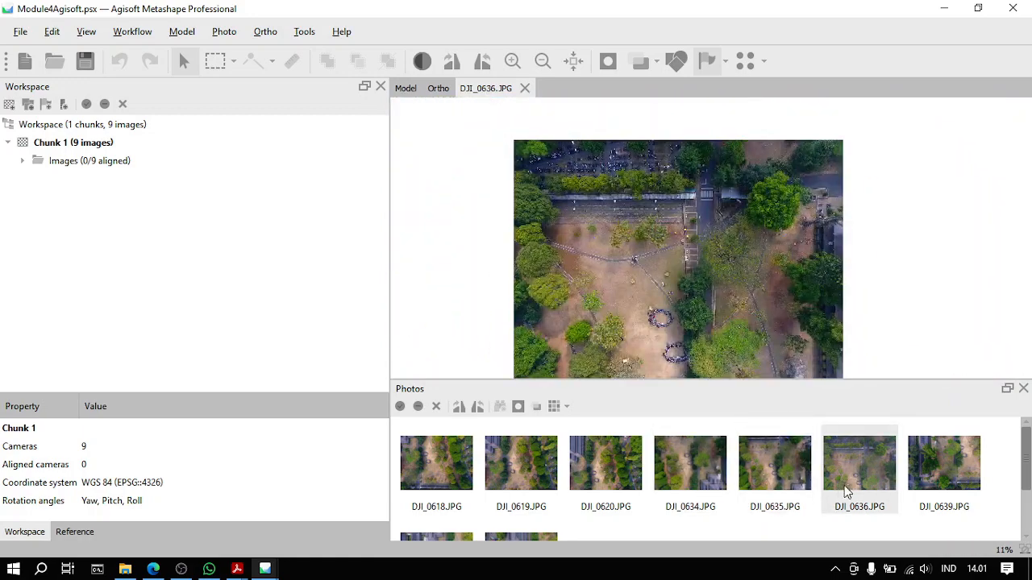
pyautogui.doubleClick(935, 476)
pyautogui.scroll(-2, 887, 481)
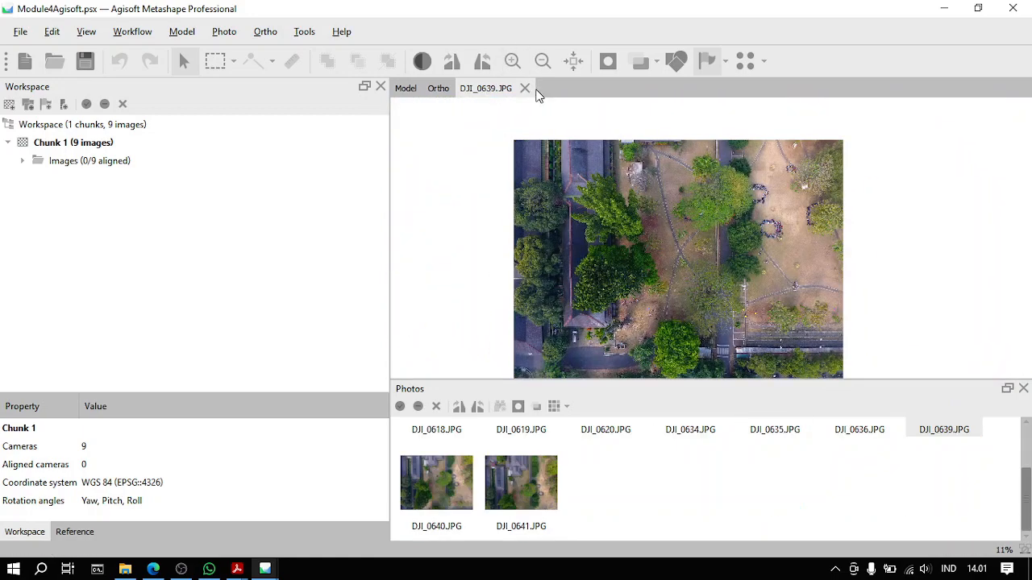
pyautogui.click(525, 89)
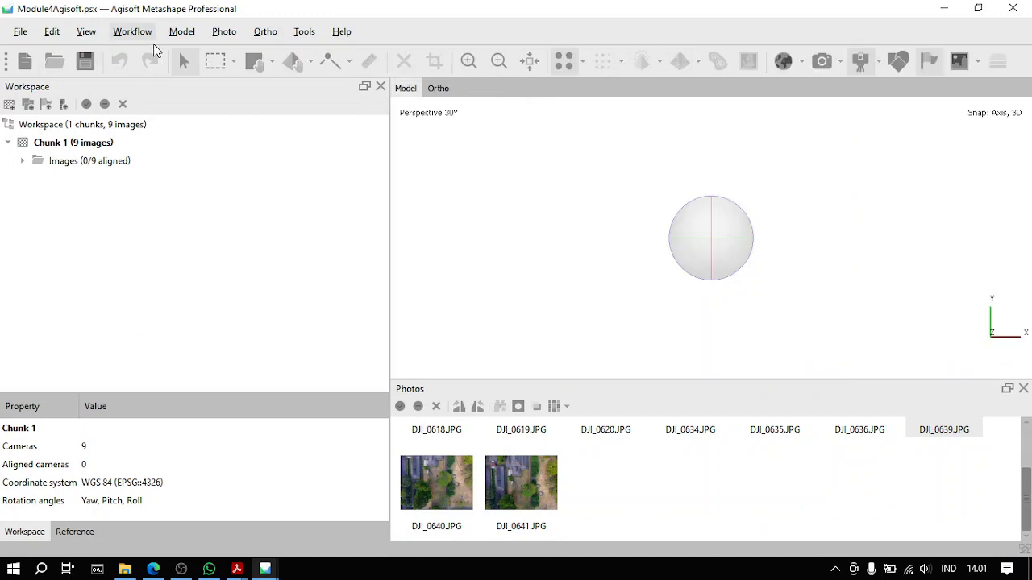
# Step: Open the Align Photos settings with the advanced options shown and set the accuracy to High
pyautogui.click(136, 33)
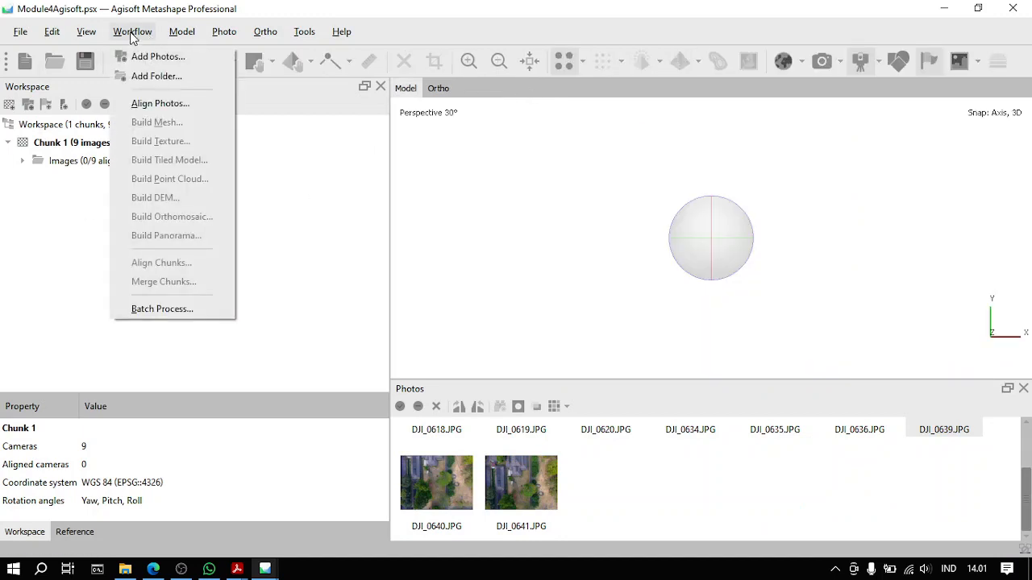
pyautogui.click(175, 107)
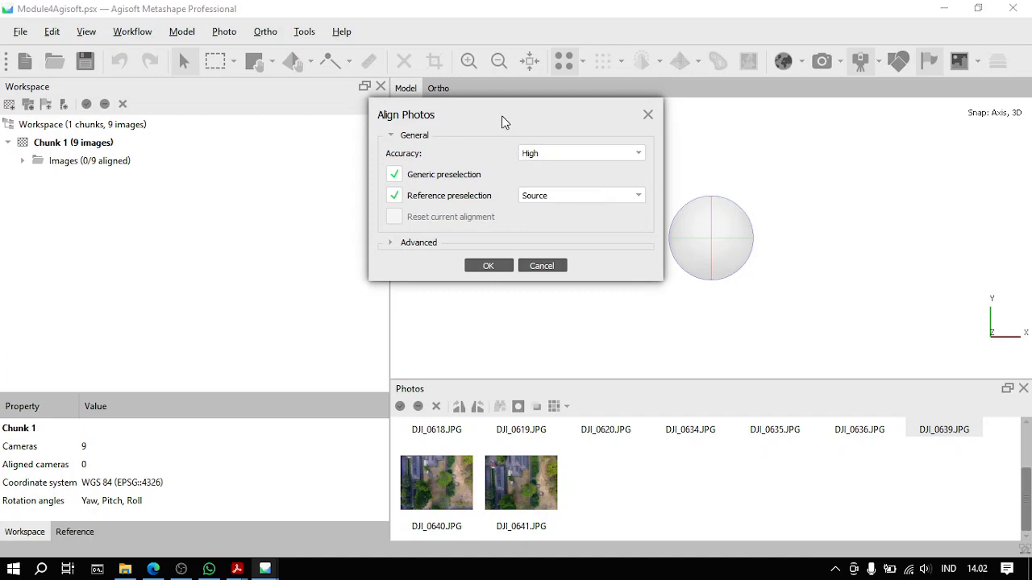
pyautogui.moveTo(502, 121); pyautogui.dragTo(504, 158)
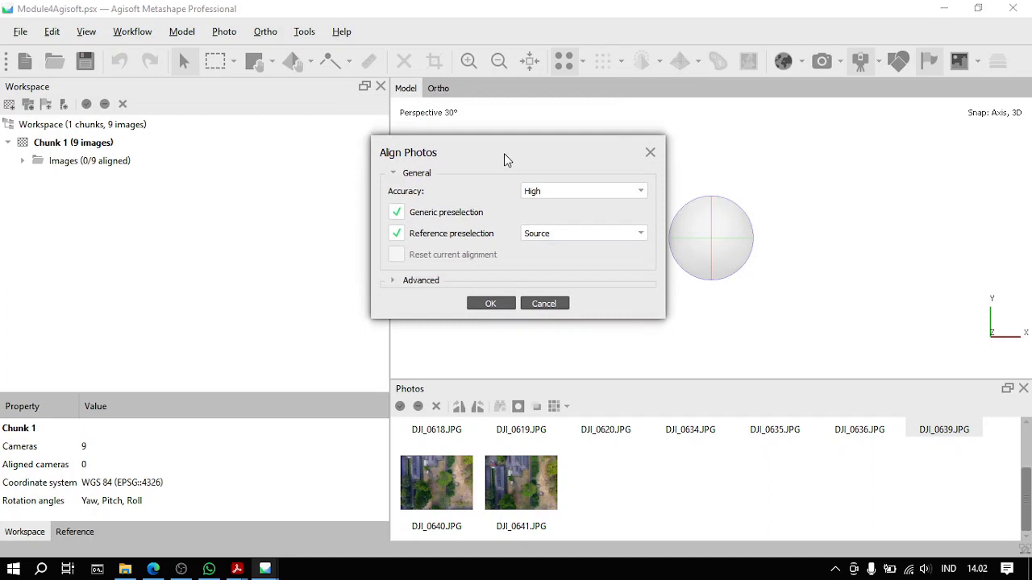
pyautogui.click(412, 281)
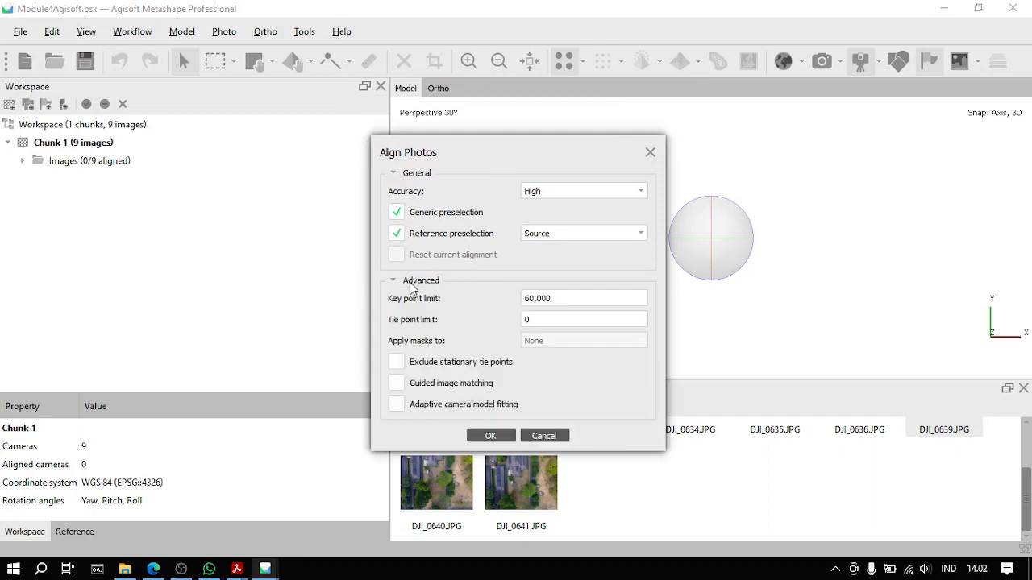
pyautogui.moveTo(487, 155); pyautogui.dragTo(512, 121)
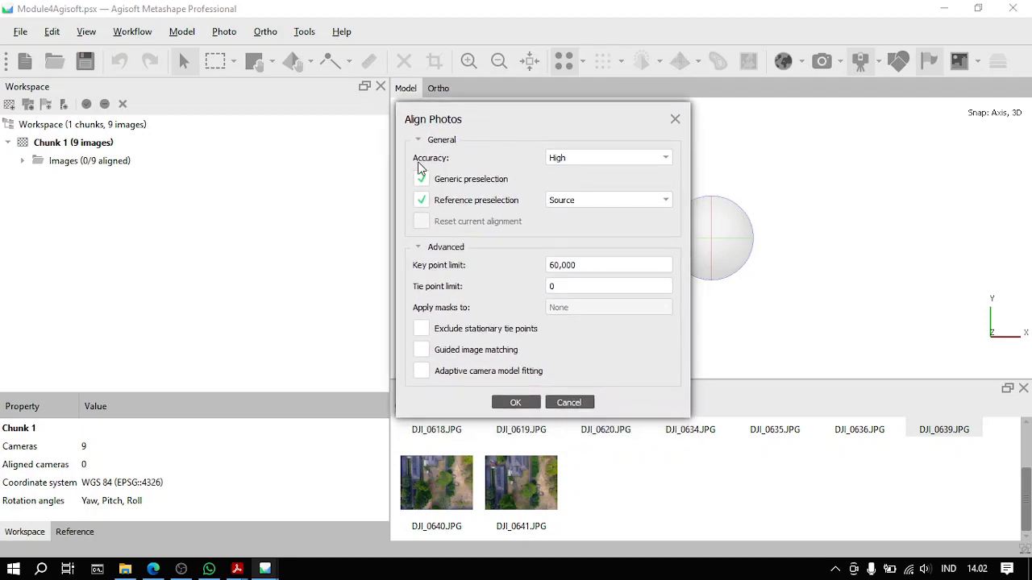
pyautogui.click(585, 159)
pyautogui.click(585, 186)
pyautogui.click(569, 158)
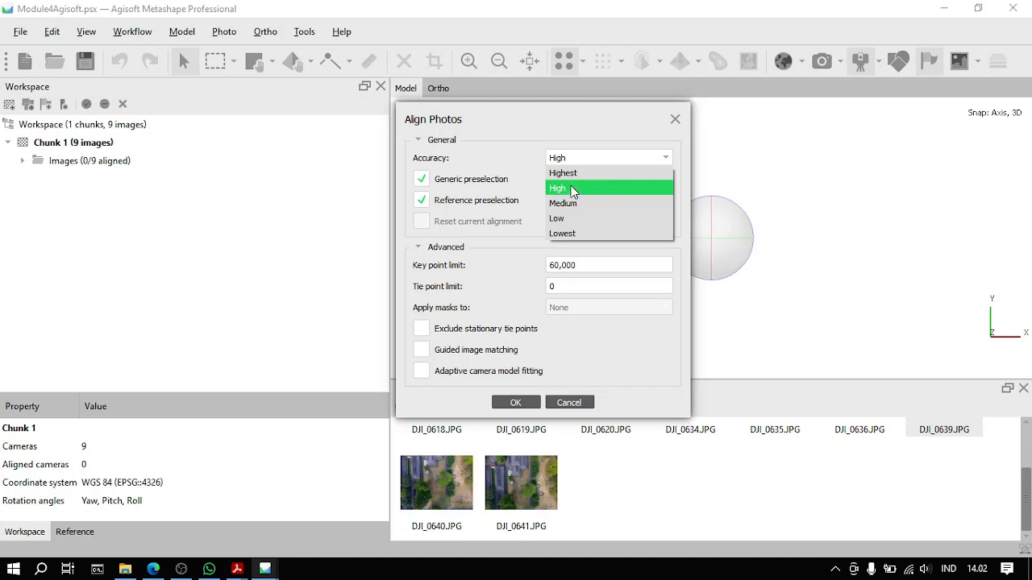
pyautogui.click(572, 191)
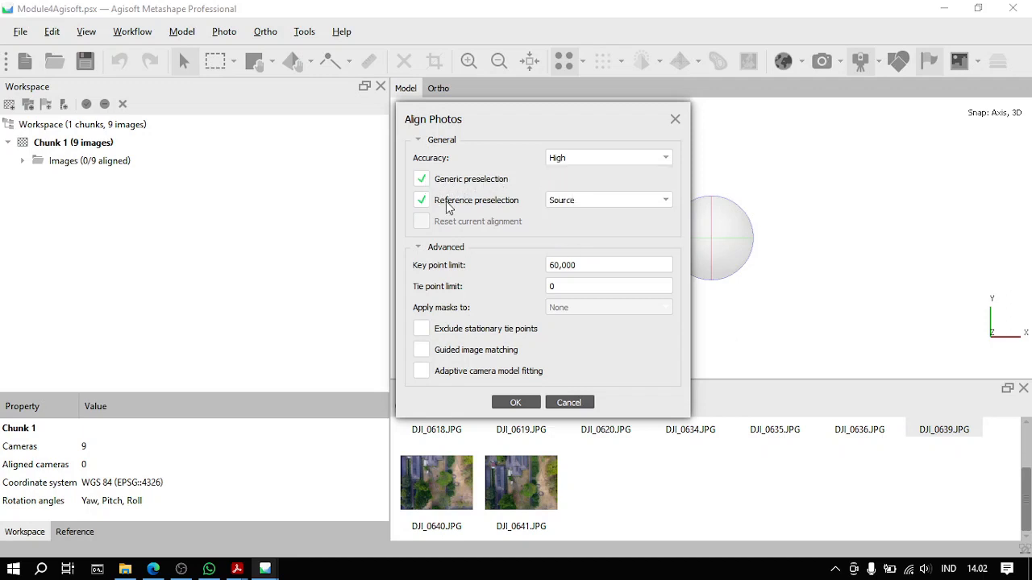
# Step: Set the reference preselection to Source and display the advanced alignment options again
pyautogui.click(552, 203)
pyautogui.click(580, 214)
pyautogui.click(450, 247)
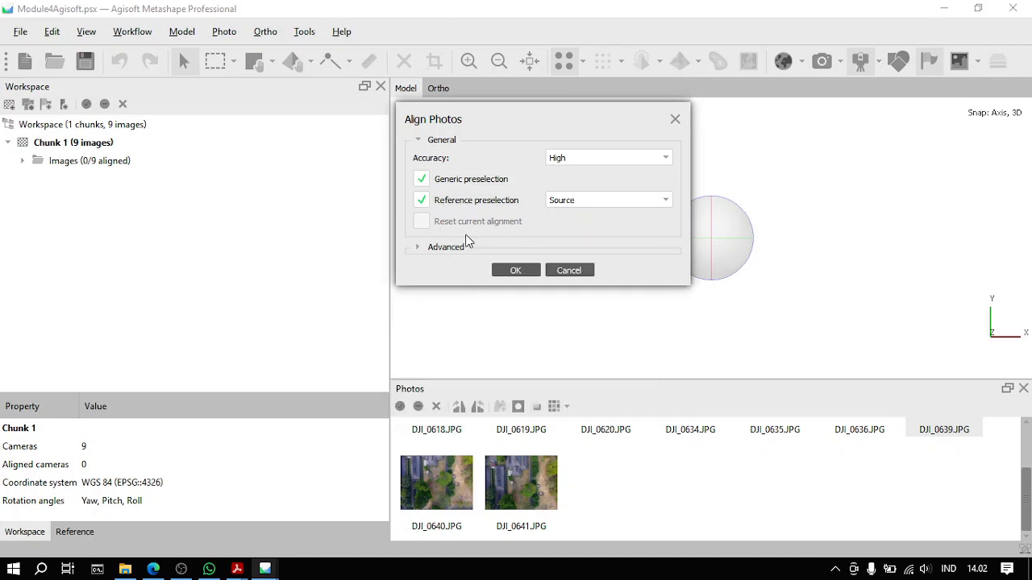
pyautogui.click(449, 250)
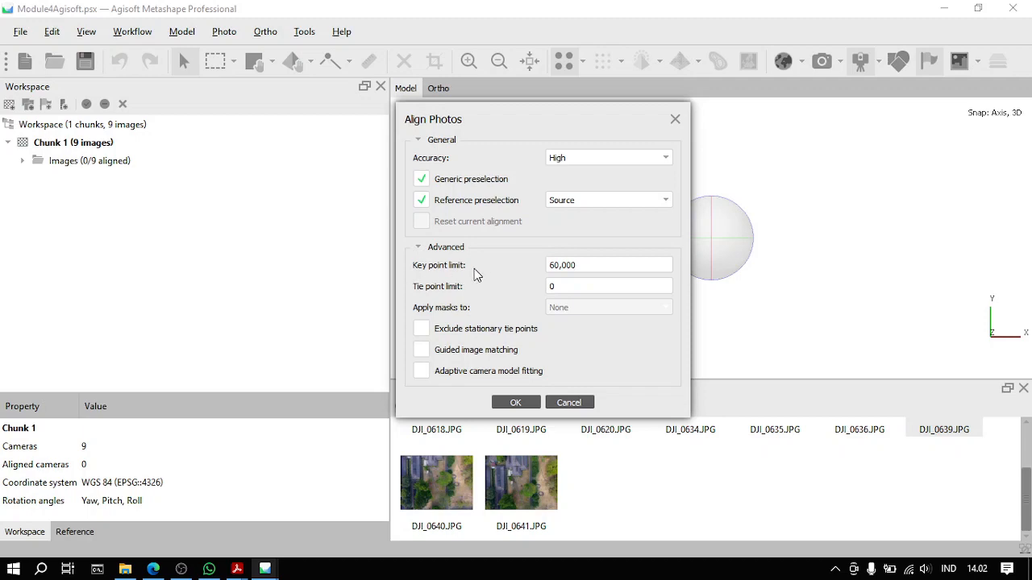
pyautogui.click(153, 569)
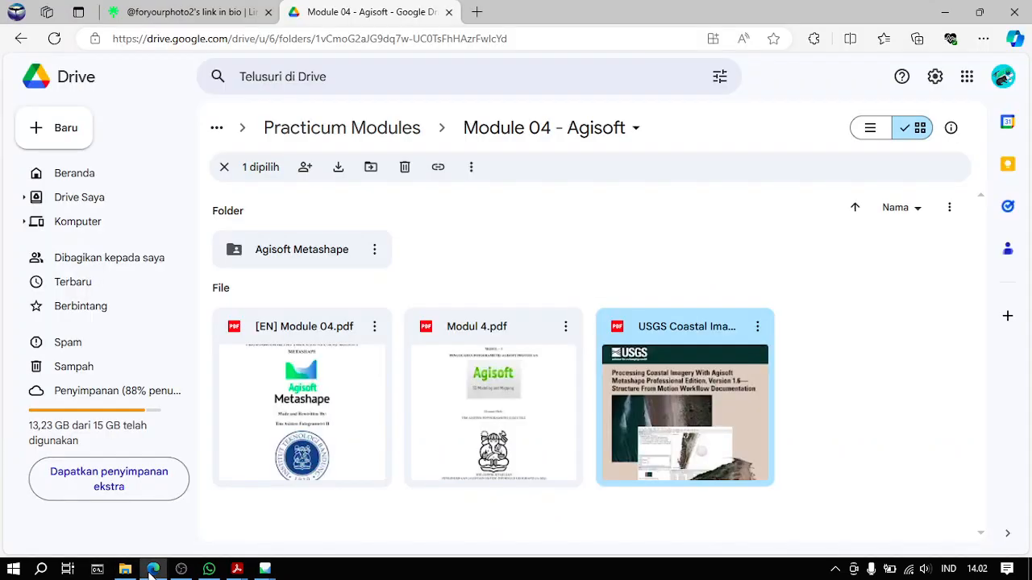
pyautogui.moveTo(264, 570)
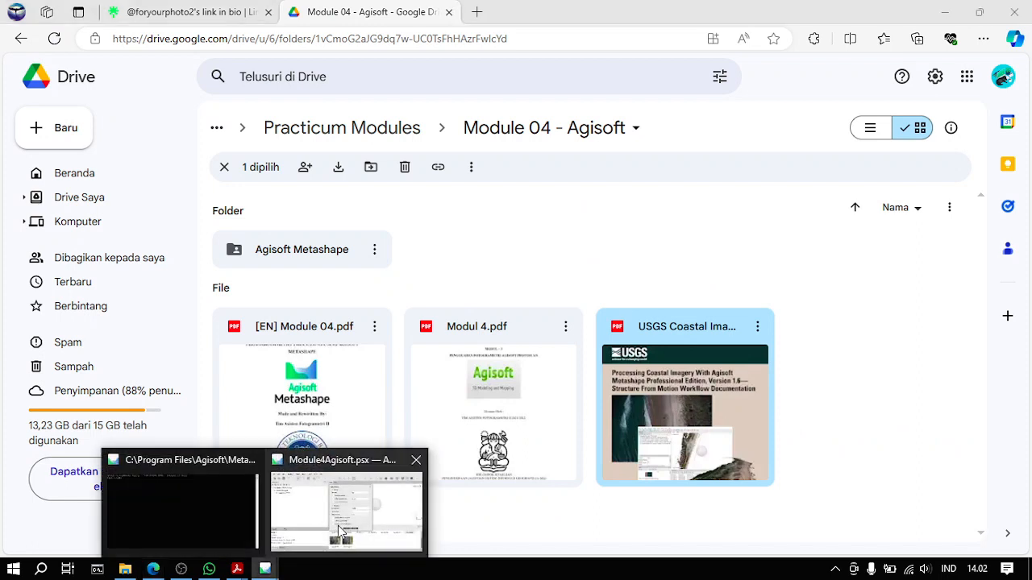
pyautogui.click(341, 528)
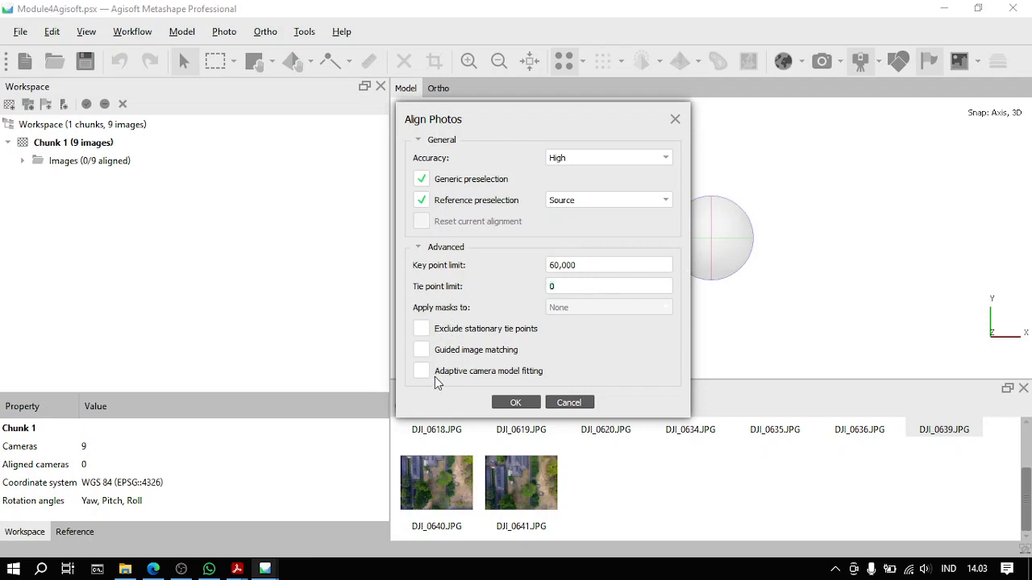
# Step: Run the photo alignment with the chosen settings and expand the processing details
pyautogui.click(517, 403)
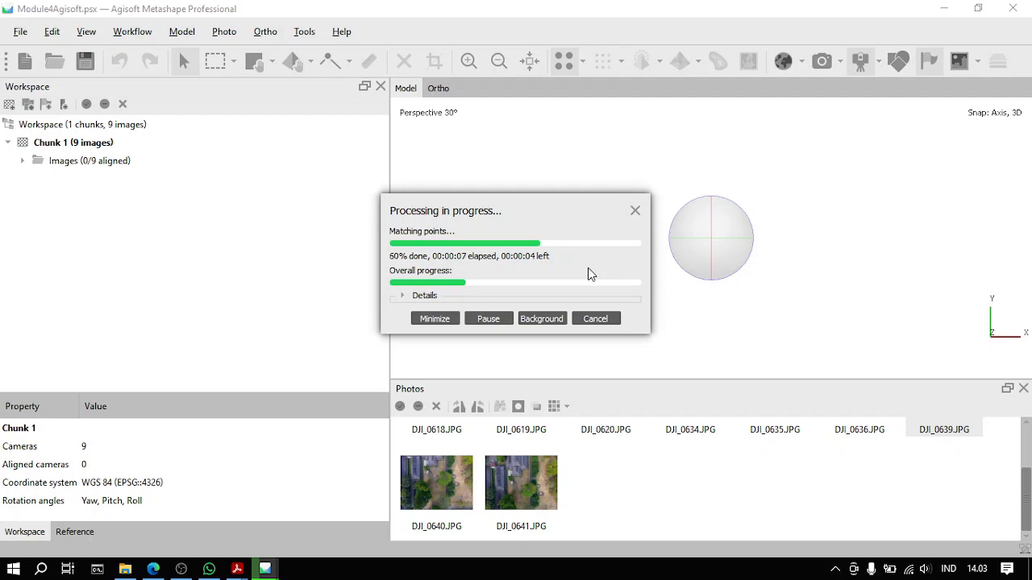
pyautogui.click(423, 296)
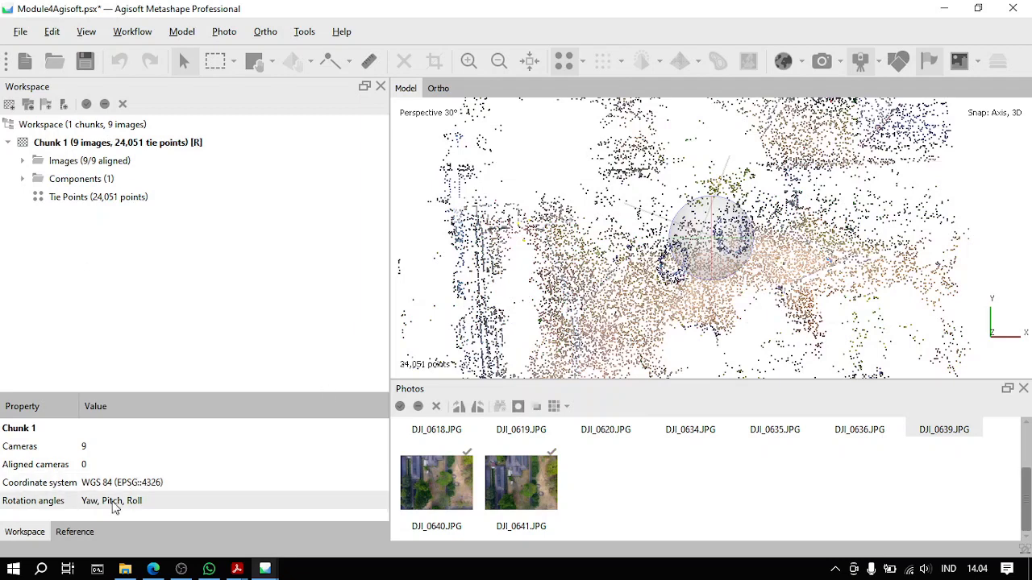
# Step: Display the chunk's reference data and look through the longitude, latitude and altitude of the cameras
pyautogui.click(73, 532)
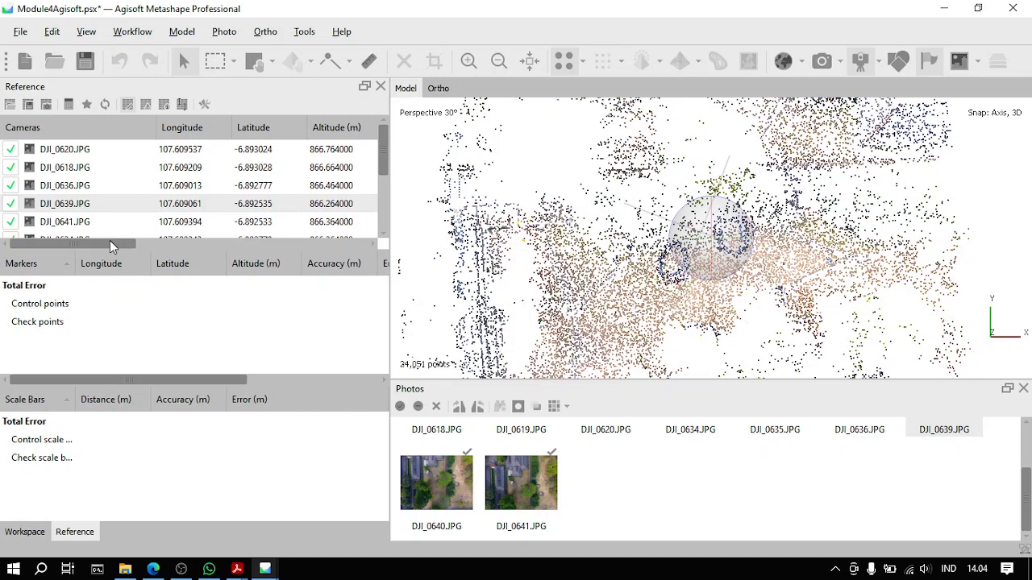
pyautogui.moveTo(109, 241)
pyautogui.mouseDown()
pyautogui.moveTo(129, 248)
pyautogui.moveTo(108, 242)
pyautogui.mouseUp()
pyautogui.moveTo(382, 153); pyautogui.dragTo(383, 125)
# Step: Switch to File Explorer and view DJI_0618.JPG from Modul 2 > 000. DATA PRAKTIKUM ERDAS AGISOFT > DATA FOTO
pyautogui.click(125, 569)
pyautogui.doubleClick(238, 178)
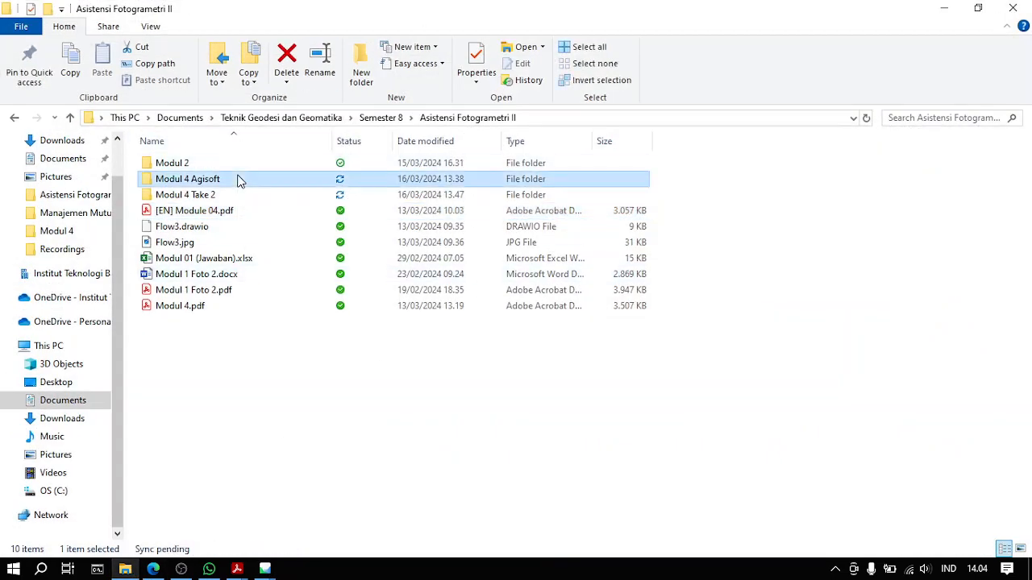
pyautogui.click(460, 117)
pyautogui.doubleClick(295, 163)
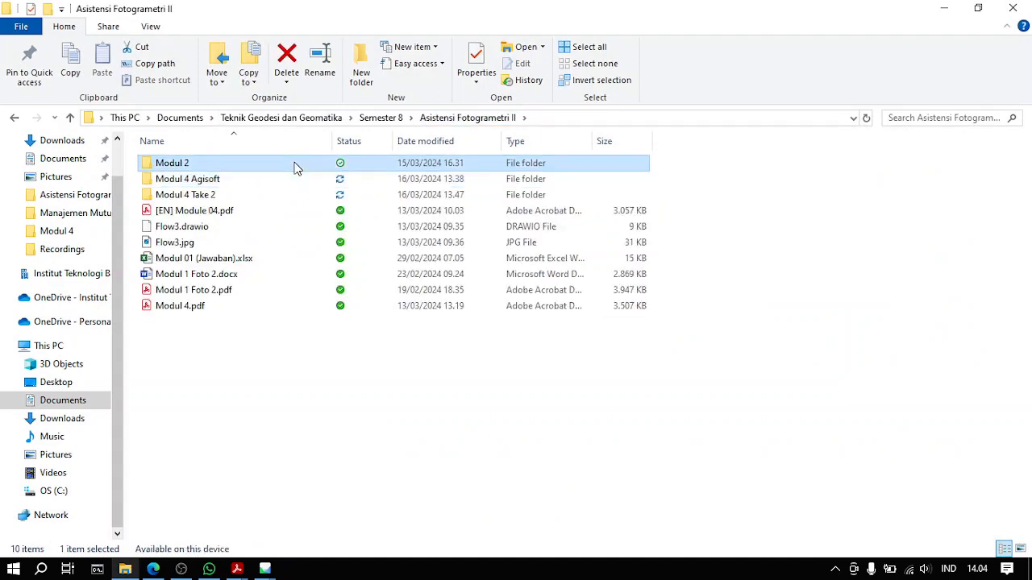
pyautogui.doubleClick(261, 168)
pyautogui.click(260, 170)
pyautogui.doubleClick(260, 169)
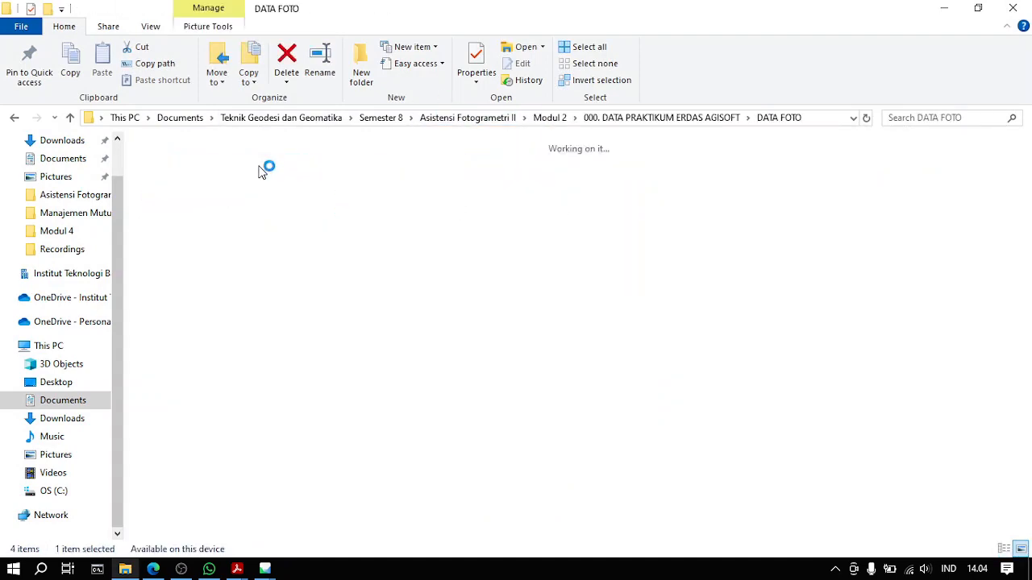
pyautogui.click(241, 182)
pyautogui.doubleClick(241, 182)
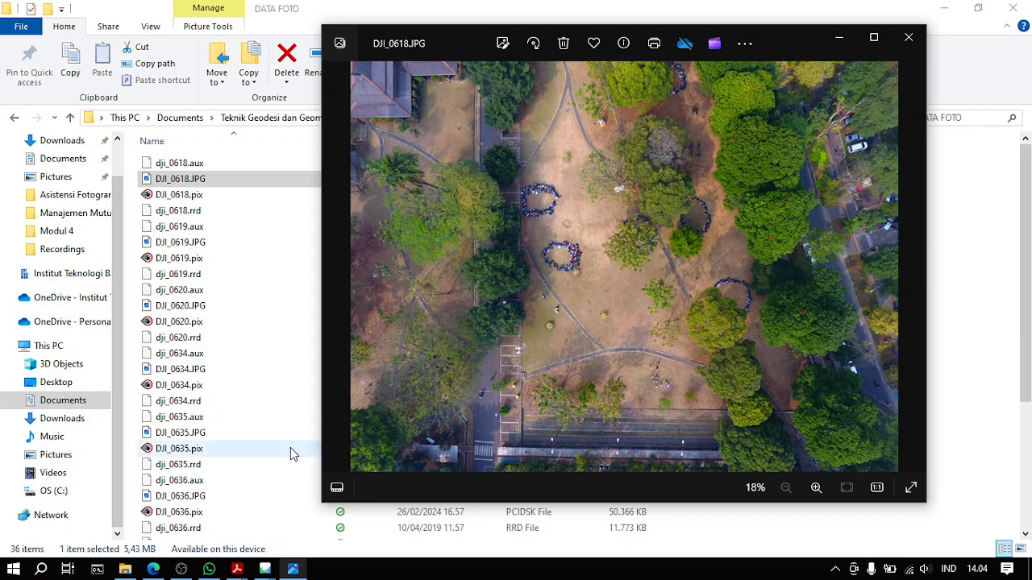
# Step: Return to Metashape and check the reference coordinates listed for the cameras
pyautogui.click(264, 569)
pyautogui.click(355, 516)
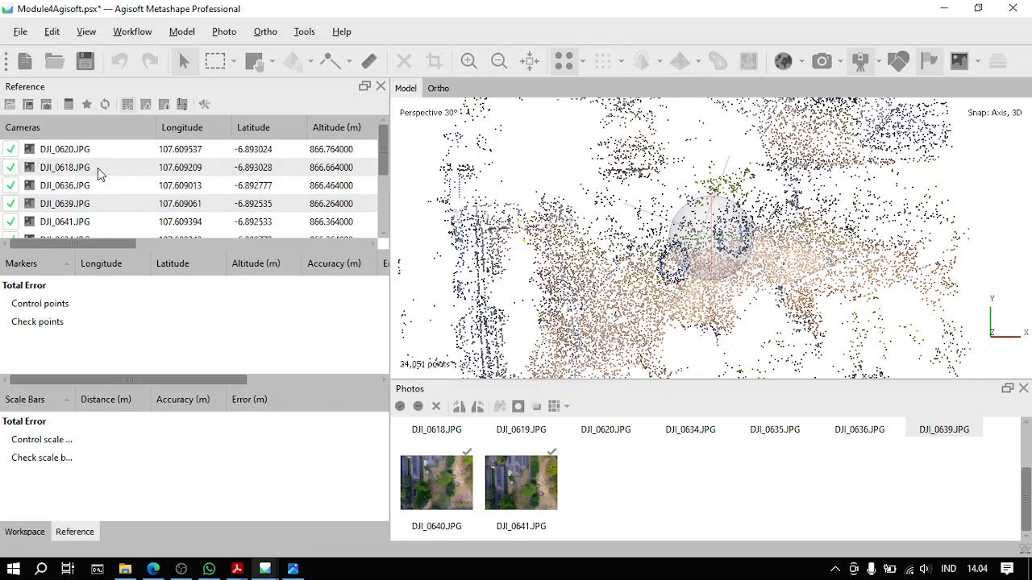
pyautogui.moveTo(86, 243)
pyautogui.mouseDown()
pyautogui.moveTo(202, 249)
pyautogui.moveTo(71, 265)
pyautogui.moveTo(95, 259)
pyautogui.moveTo(77, 258)
pyautogui.mouseUp()
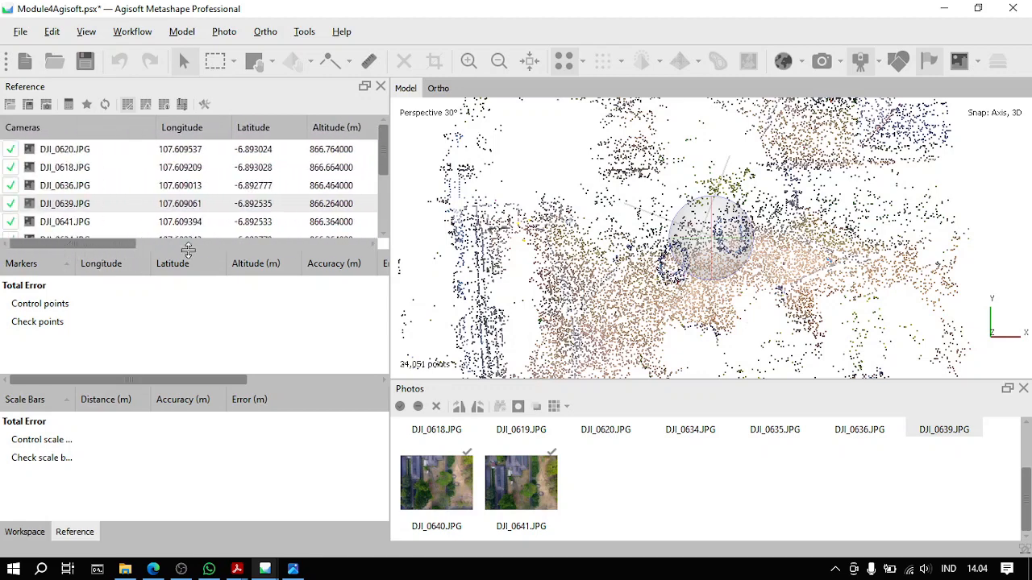
# Step: Examine the tie point cloud from above, obliquely and from the side, and return to the top view
pyautogui.scroll(-5, 718, 277)
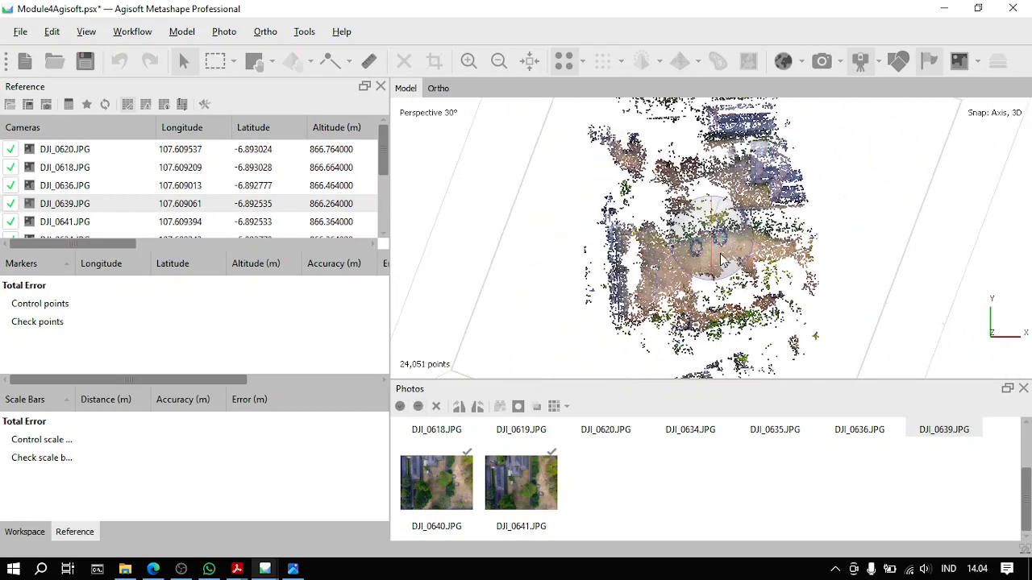
pyautogui.scroll(6, 720, 253)
pyautogui.scroll(-4, 720, 253)
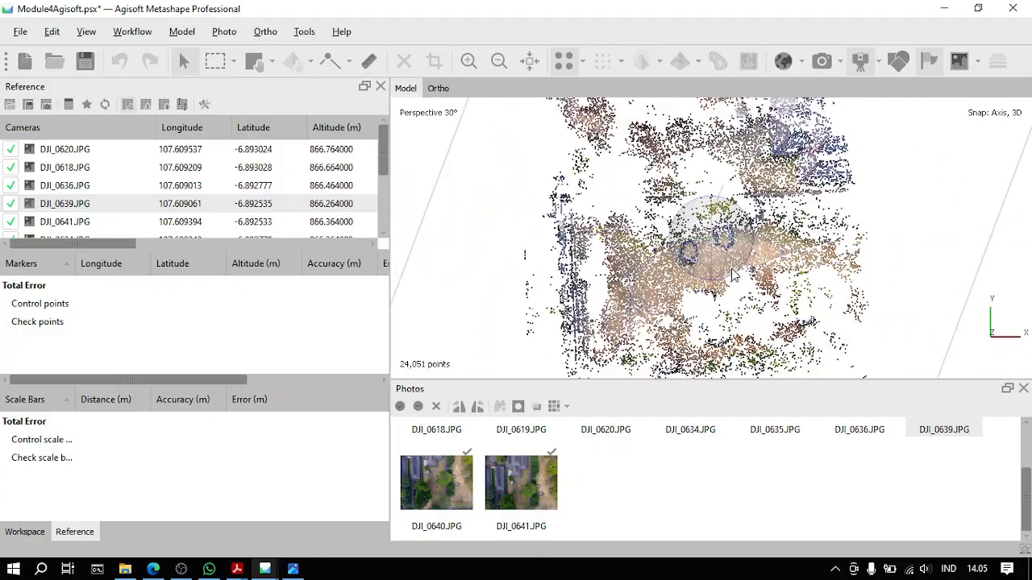
pyautogui.scroll(-2, 732, 268)
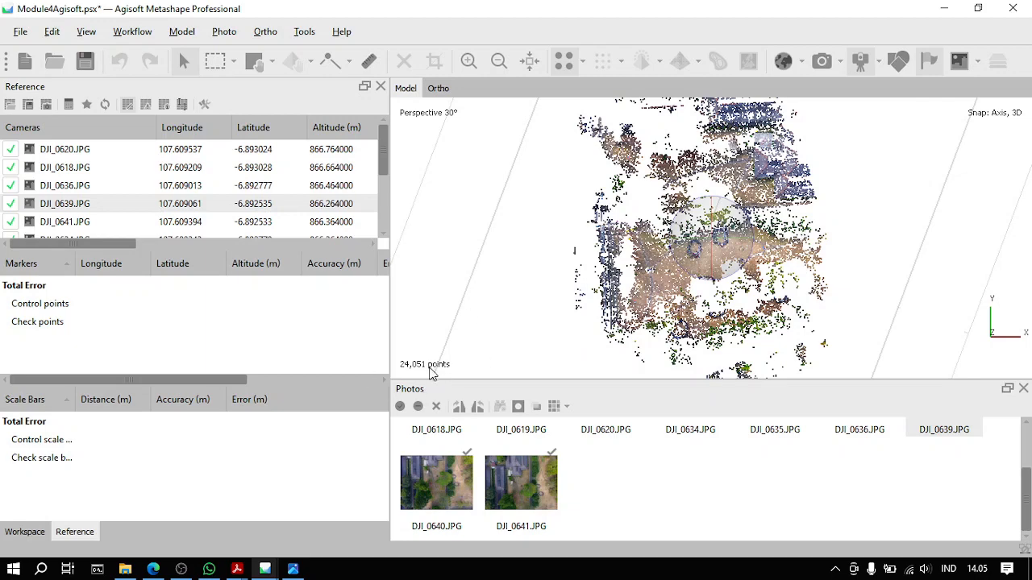
pyautogui.scroll(2, 707, 250)
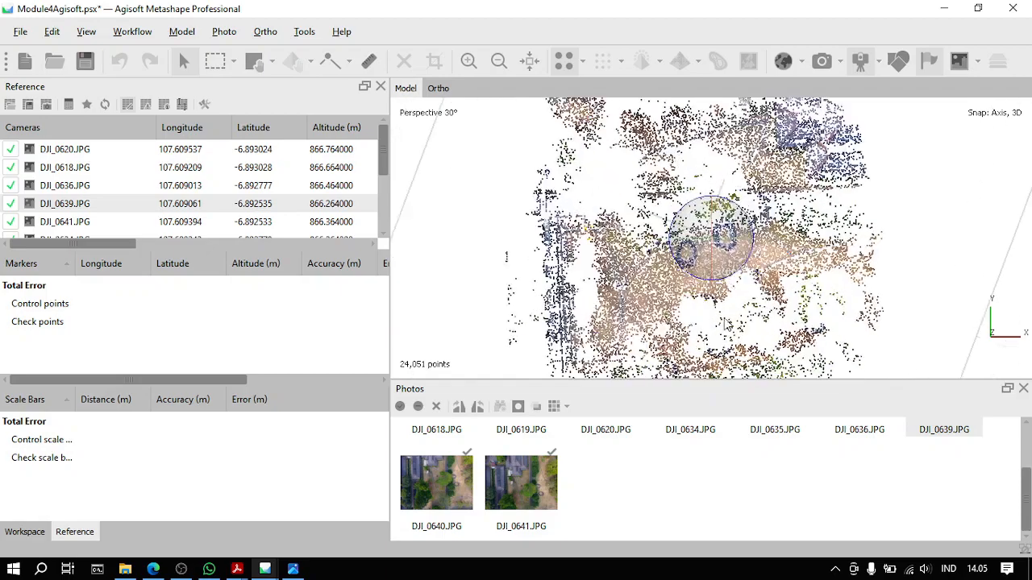
pyautogui.moveTo(712, 271); pyautogui.dragTo(711, 227)
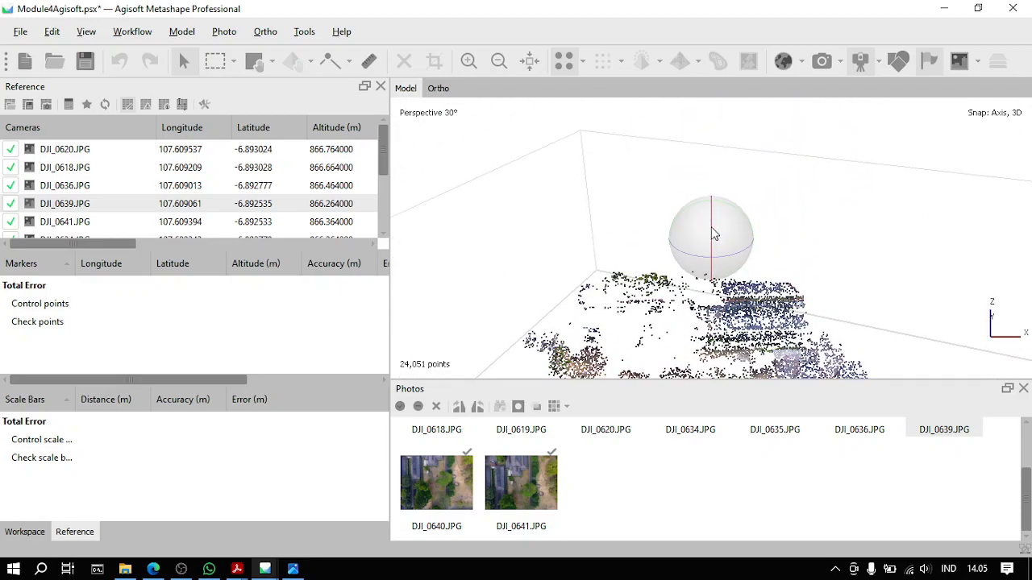
pyautogui.moveTo(756, 324); pyautogui.dragTo(742, 133, button='middle')
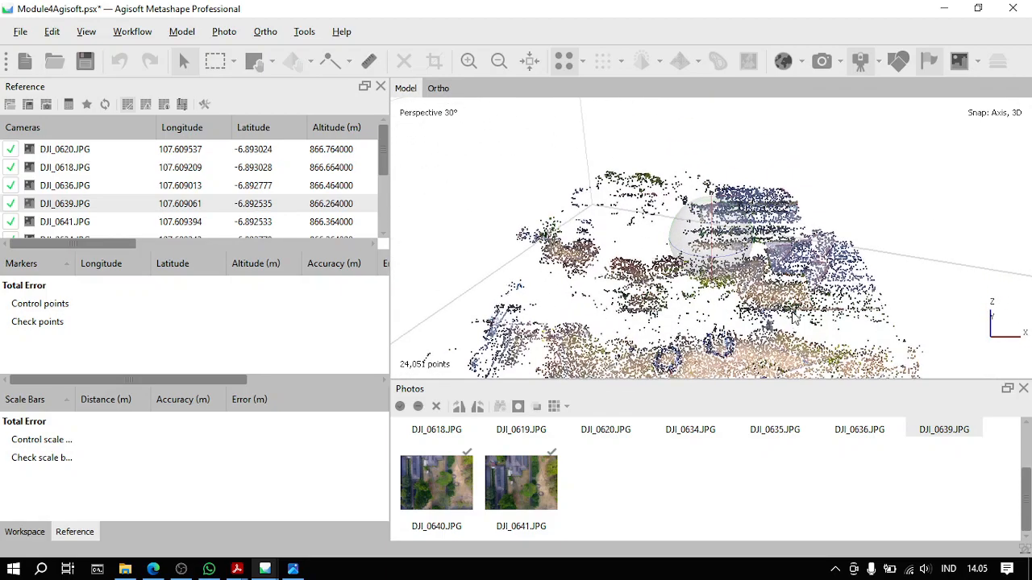
pyautogui.moveTo(793, 313); pyautogui.dragTo(789, 194, button='middle')
pyautogui.moveTo(714, 234); pyautogui.dragTo(717, 212)
pyautogui.scroll(-5, 753, 270)
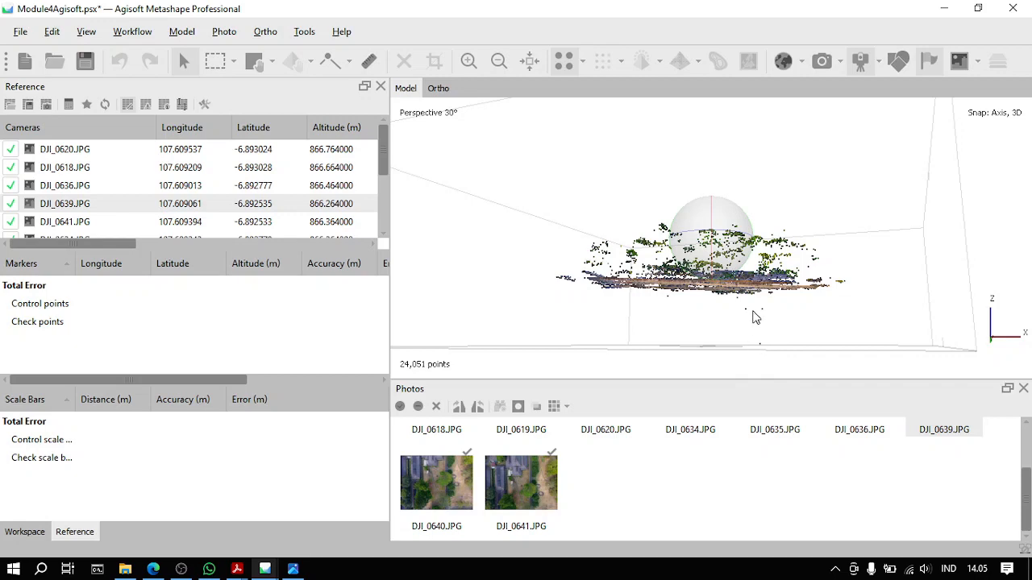
pyautogui.moveTo(710, 241)
pyautogui.mouseDown()
pyautogui.moveTo(712, 276)
pyautogui.moveTo(710, 249)
pyautogui.mouseUp()
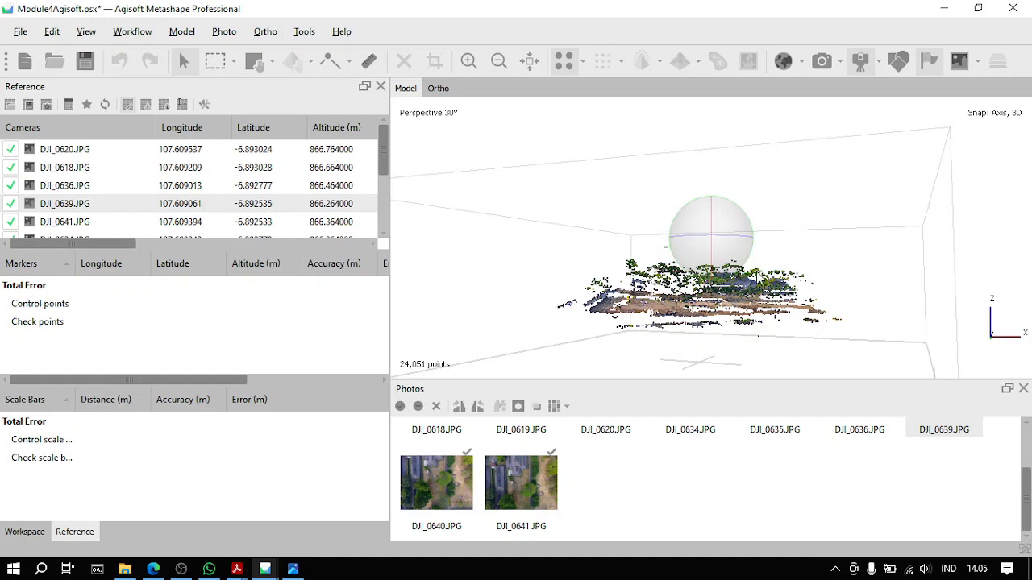
pyautogui.press('7')
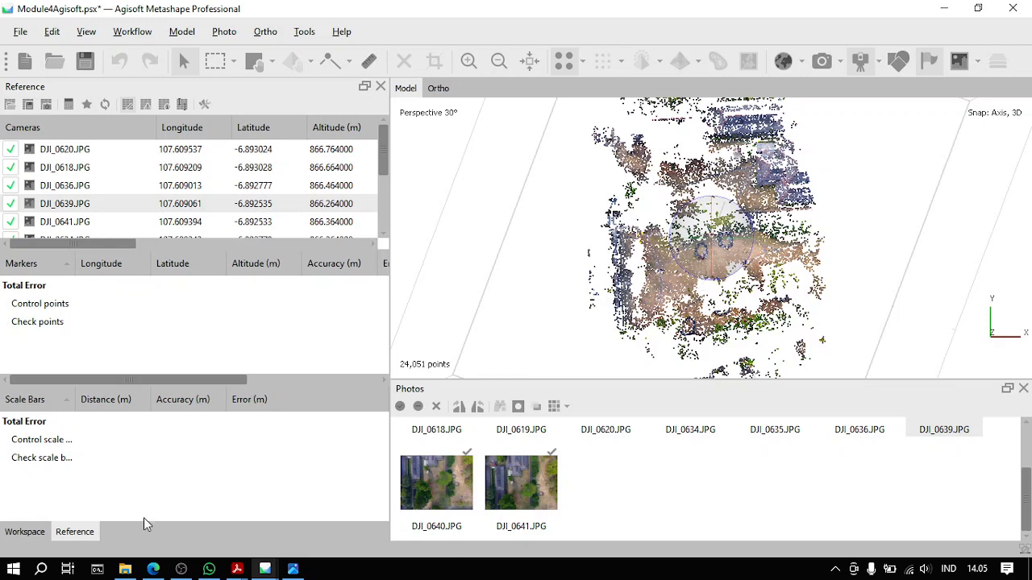
# Step: Save the project and load GCP.txt from Modul 2 > 000. DATA PRAKTIKUM ERDAS AGISOFT > GCP as reference data in WGS 84 / UTM zone 48S (EPSG::32748)
pyautogui.click(86, 62)
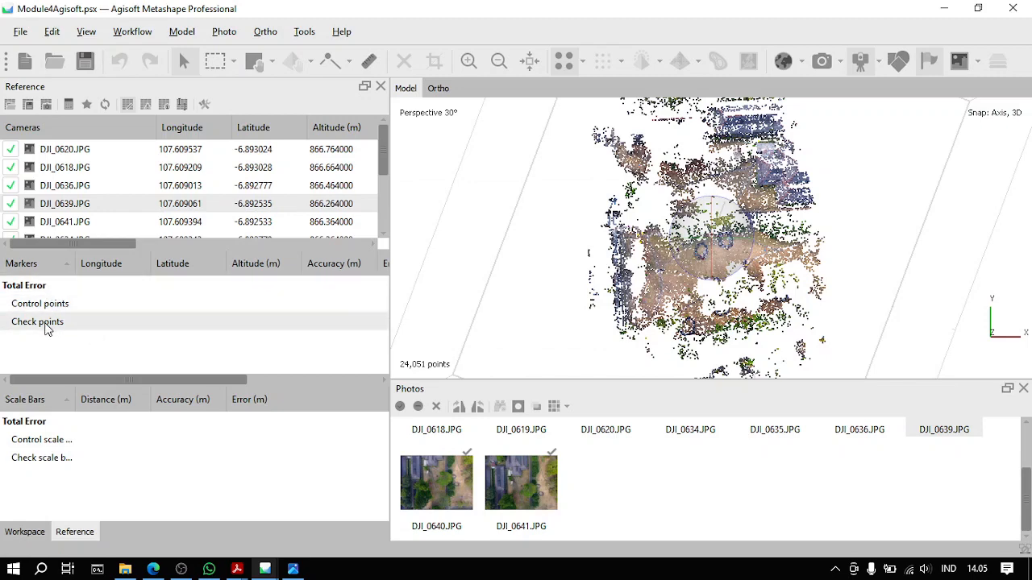
pyautogui.click(9, 105)
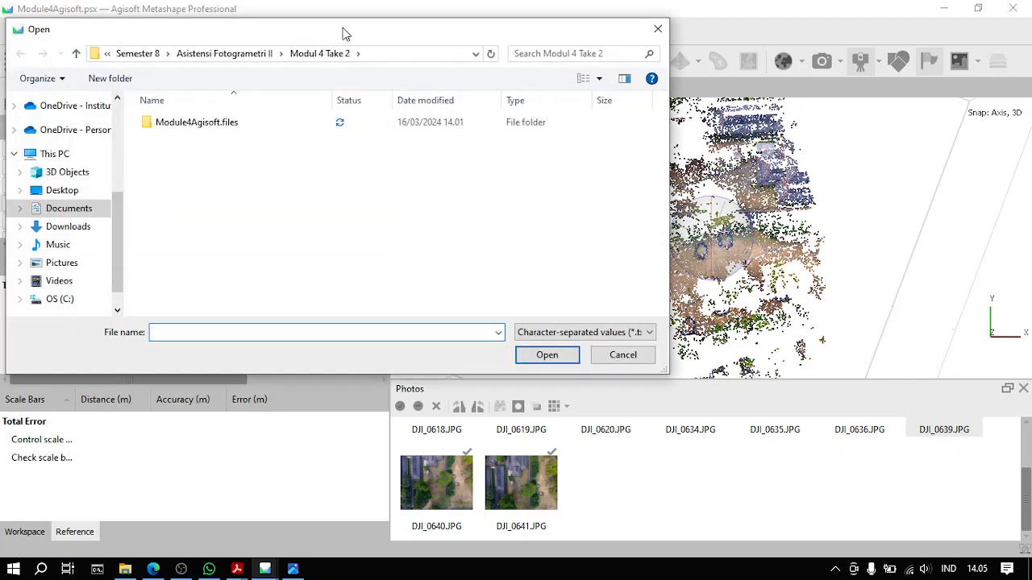
pyautogui.click(245, 55)
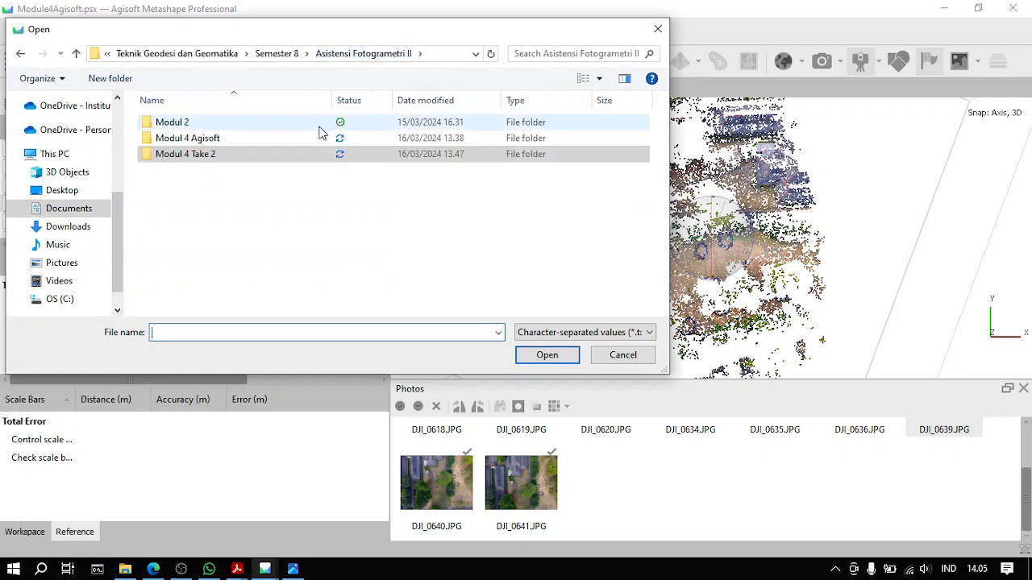
pyautogui.doubleClick(275, 125)
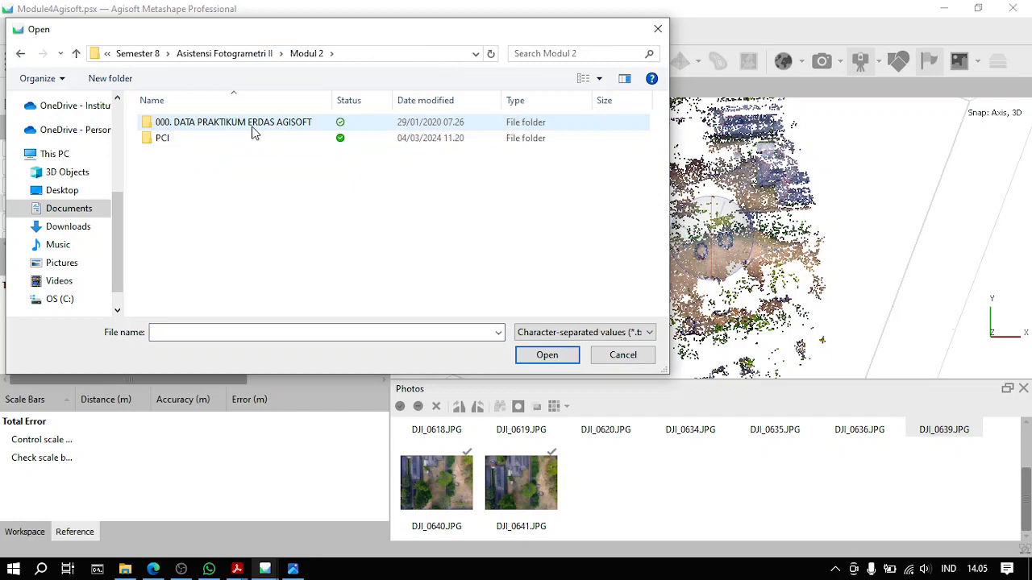
pyautogui.doubleClick(258, 125)
pyautogui.click(200, 142)
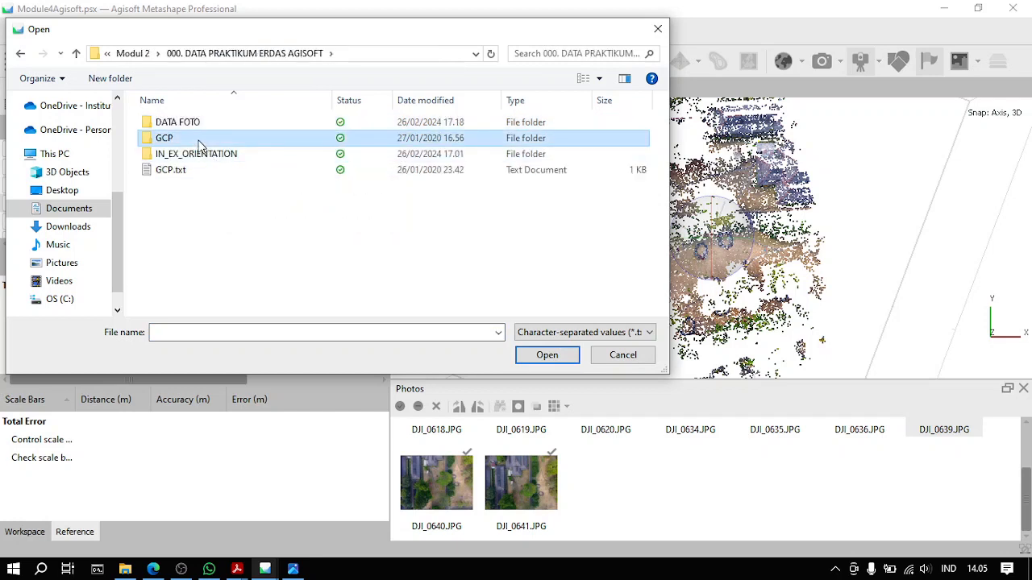
pyautogui.doubleClick(301, 137)
pyautogui.click(235, 126)
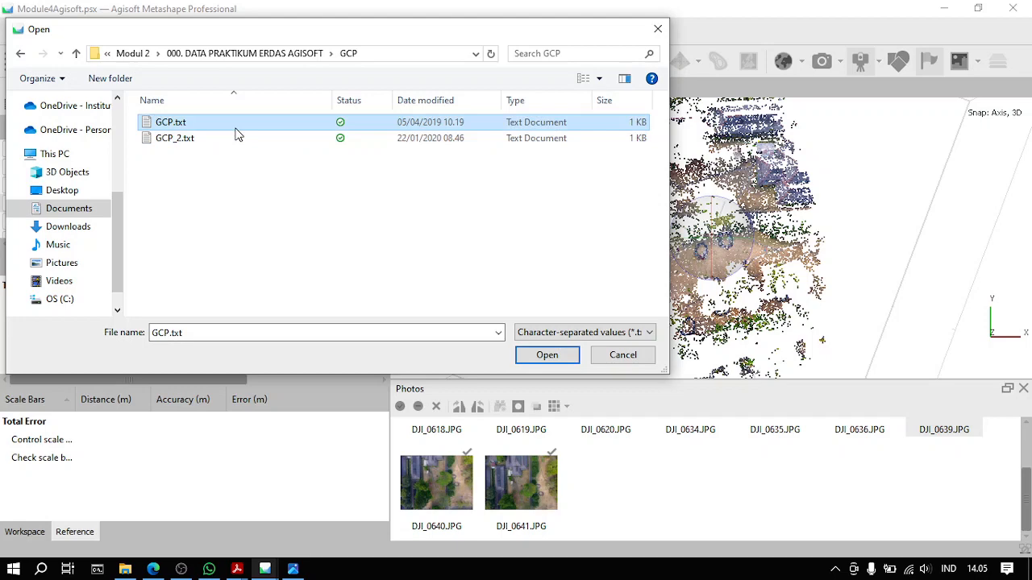
pyautogui.click(568, 356)
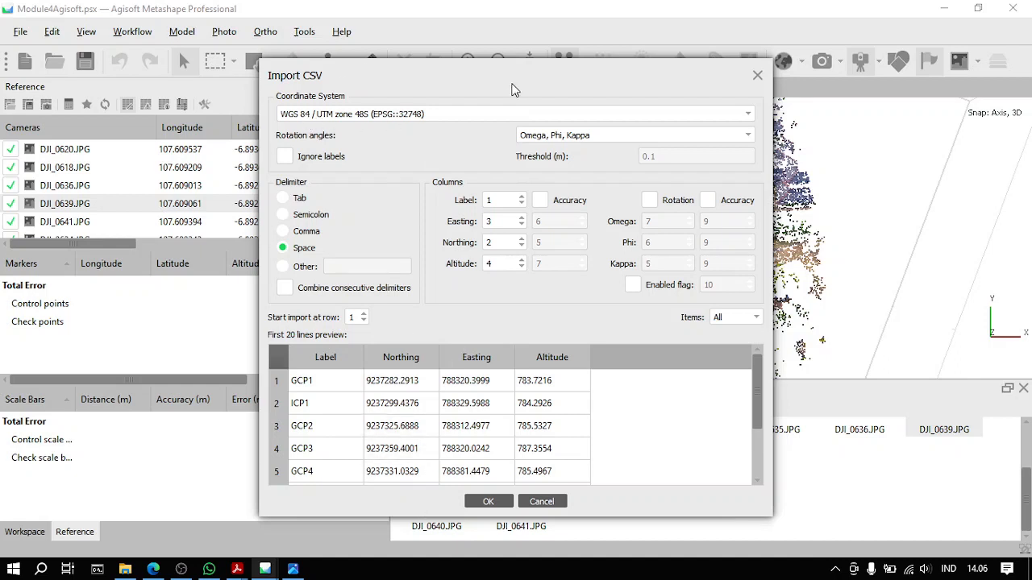
pyautogui.click(486, 122)
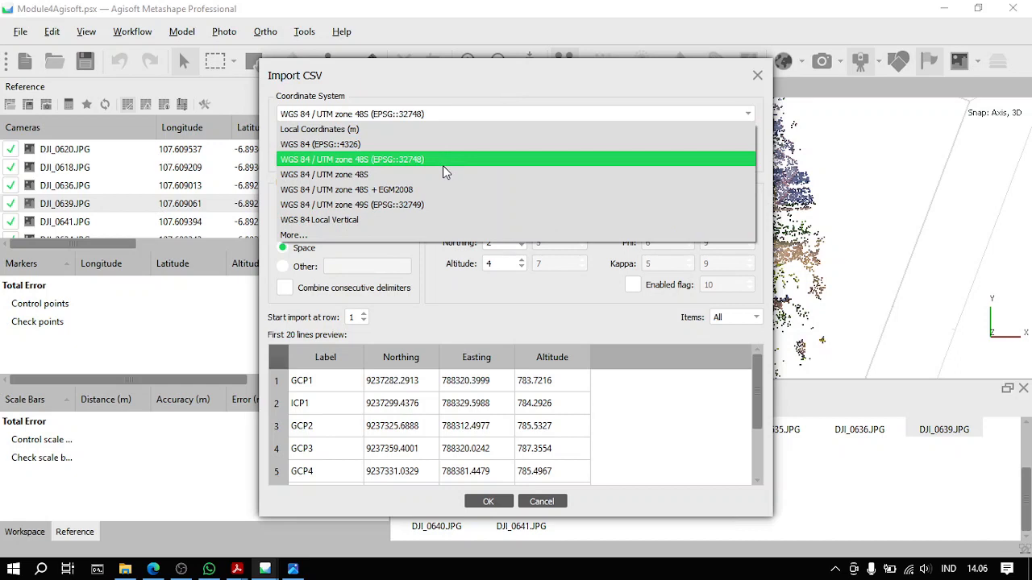
pyautogui.click(383, 160)
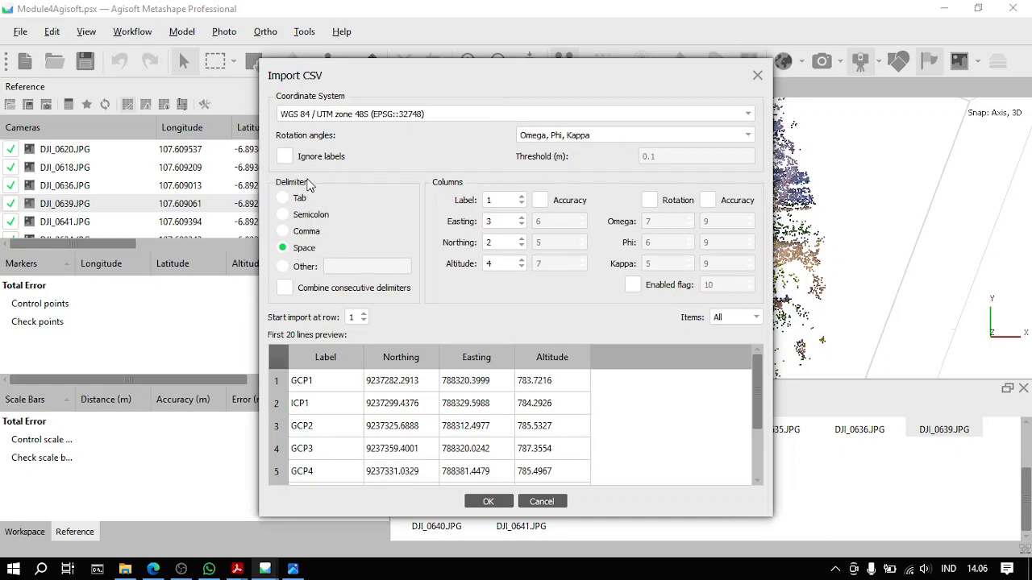
# Step: Open GCP.txt from the GCP folder in File Explorer to check its column order and delimiter, and return to Metashape's import settings
pyautogui.click(125, 569)
pyautogui.click(611, 120)
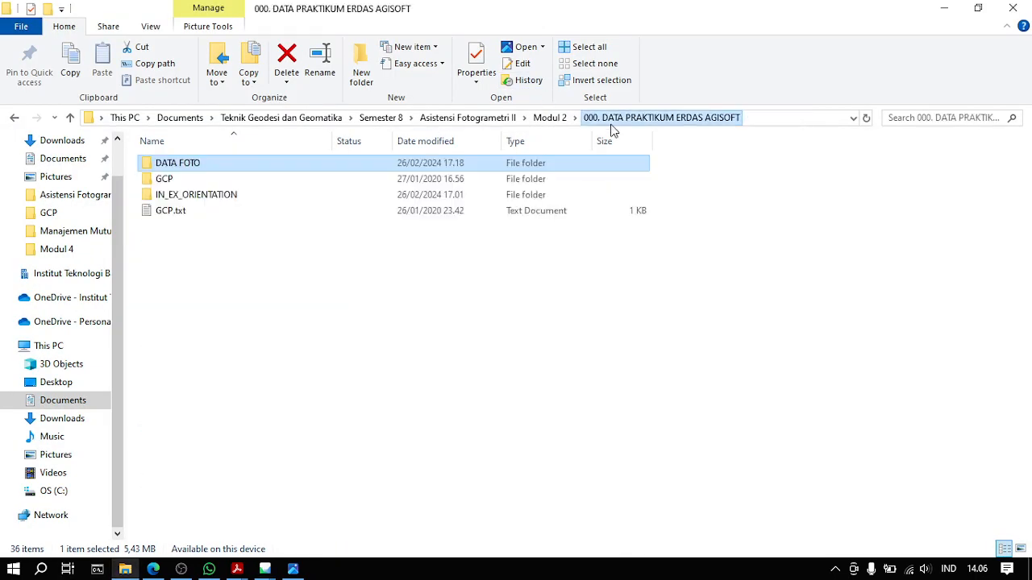
pyautogui.doubleClick(206, 179)
pyautogui.doubleClick(229, 165)
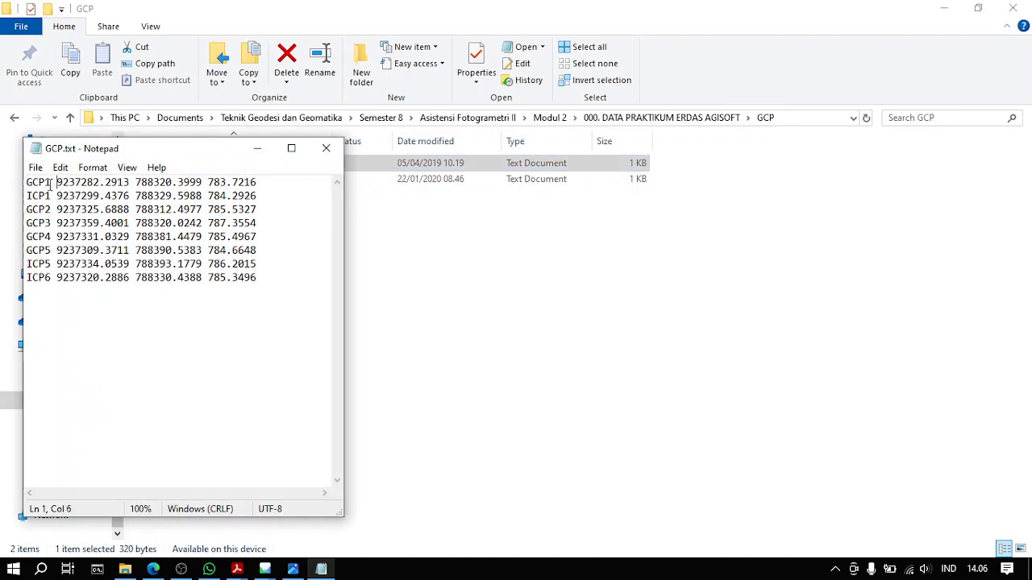
pyautogui.moveTo(264, 569)
pyautogui.click(369, 513)
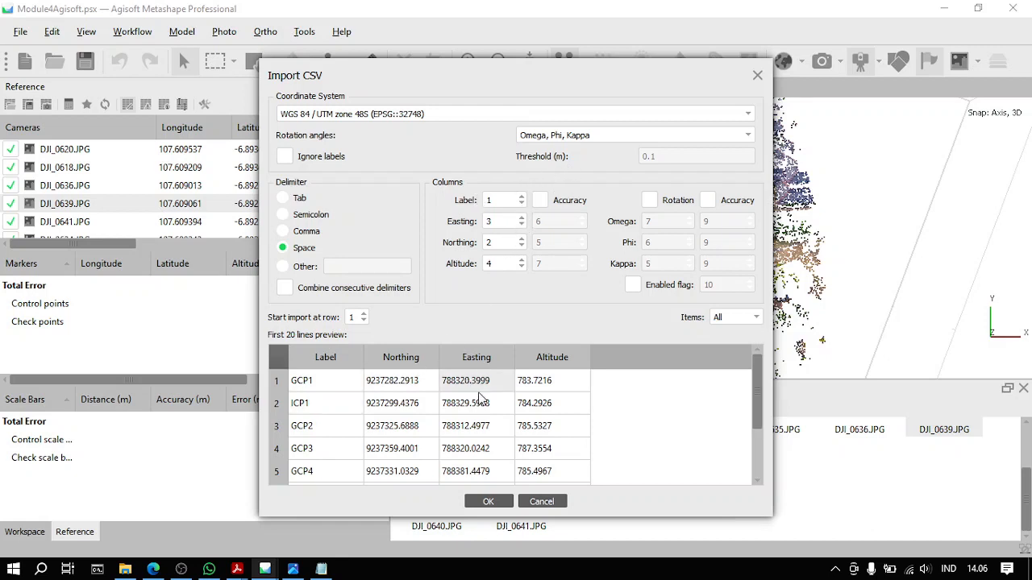
# Step: Import the ground control coordinates with Easting read from column 3, creating new markers for all unmatched entries
pyautogui.click(522, 225)
pyautogui.click(522, 219)
pyautogui.click(490, 501)
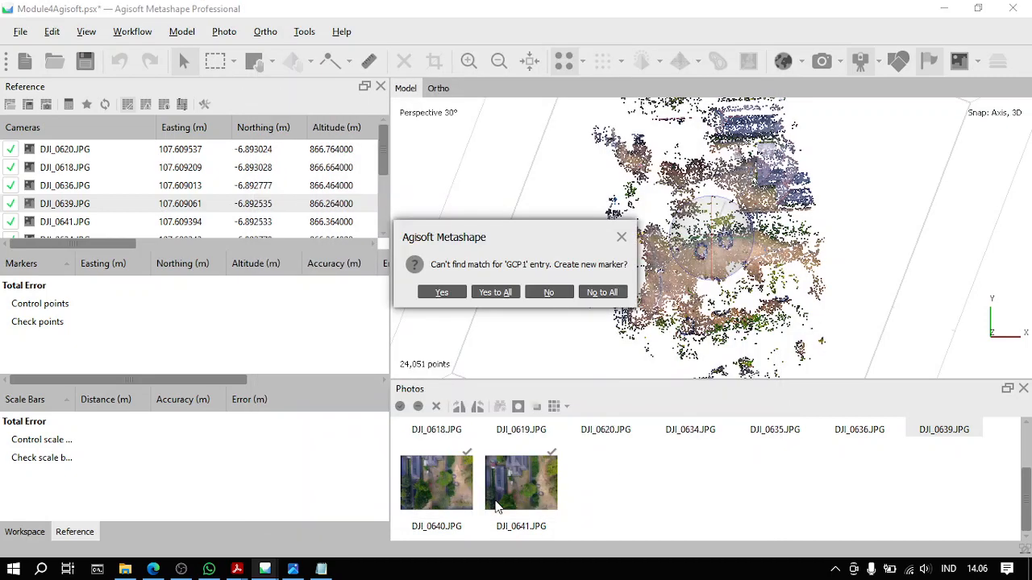
pyautogui.click(496, 293)
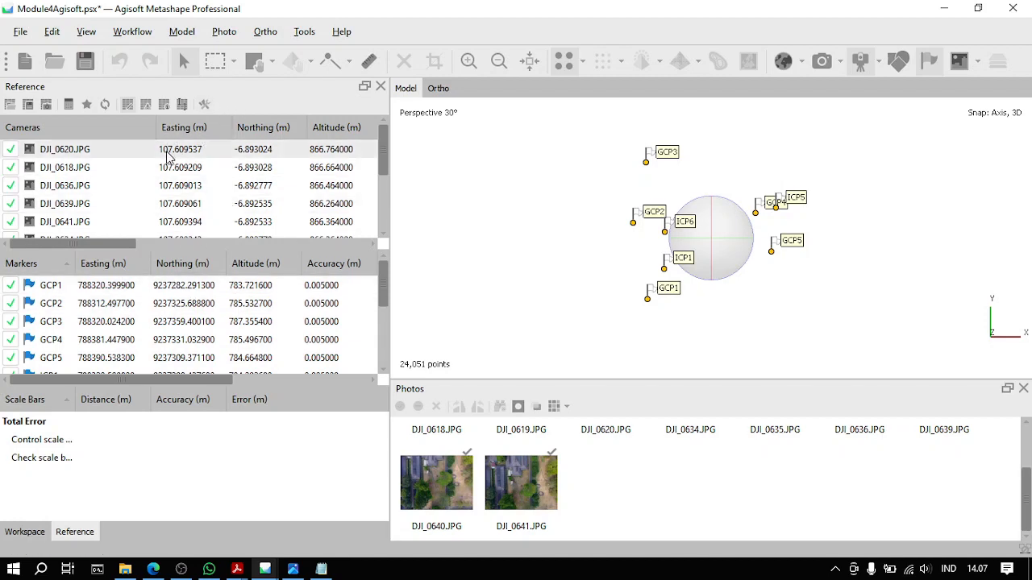
# Step: Configure the reference settings with cameras in WGS 84 (EPSG::4326), markers in WGS 84 / UTM zone 48S (EPSG::32748) and camera accuracy of 0.5 deg
pyautogui.click(207, 106)
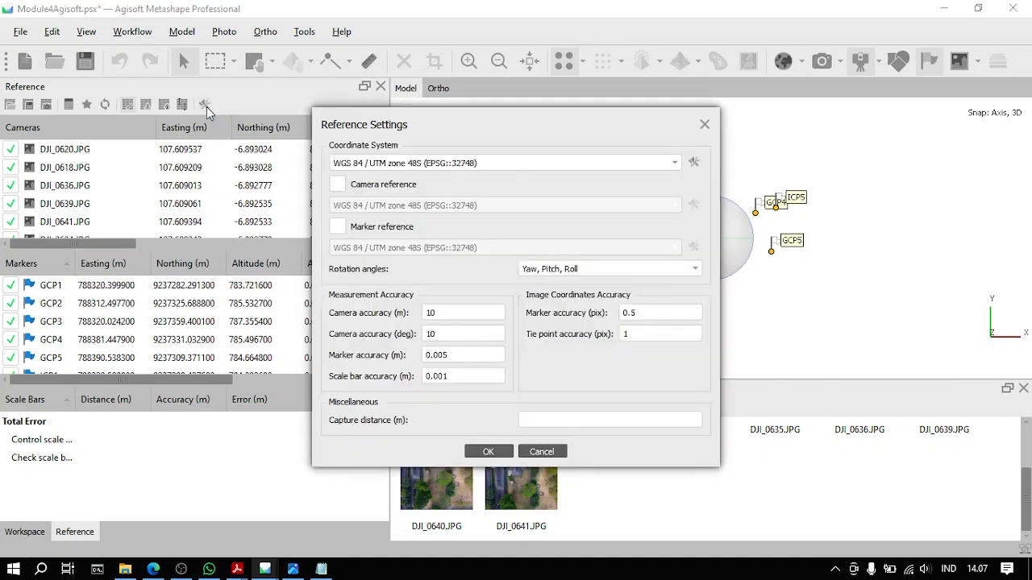
pyautogui.click(339, 184)
pyautogui.click(337, 229)
pyautogui.click(461, 162)
pyautogui.click(462, 164)
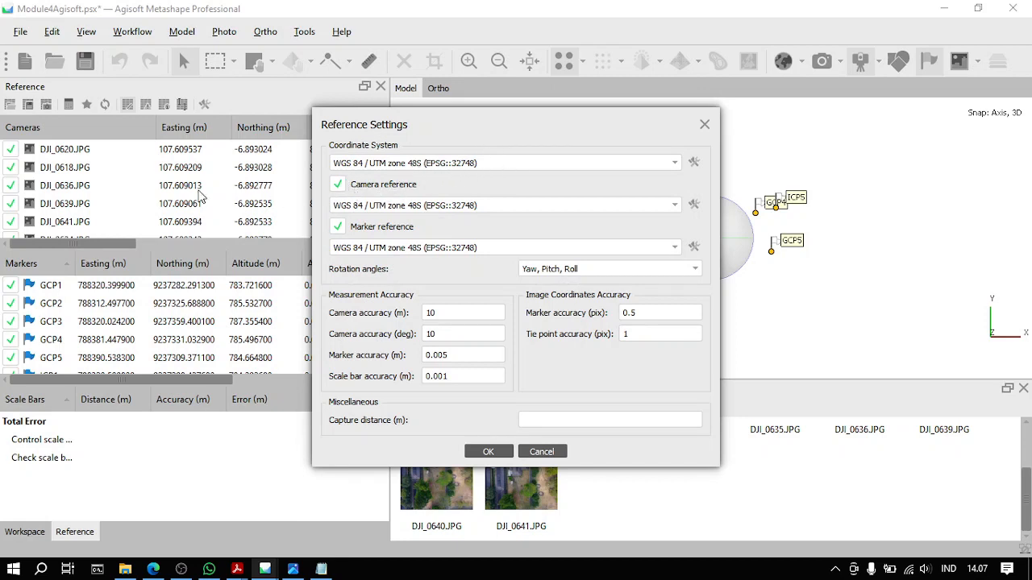
pyautogui.click(431, 206)
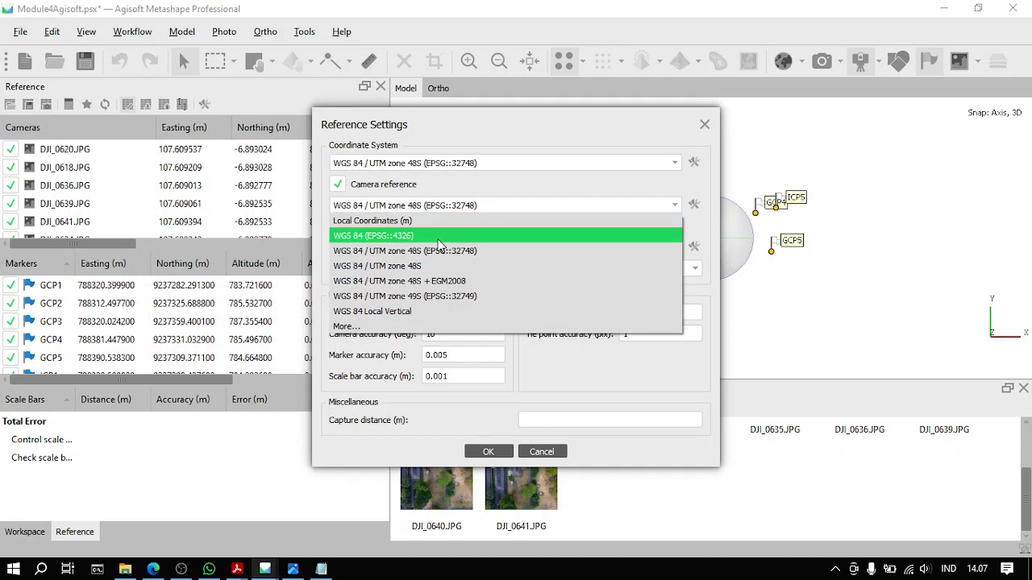
pyautogui.click(440, 238)
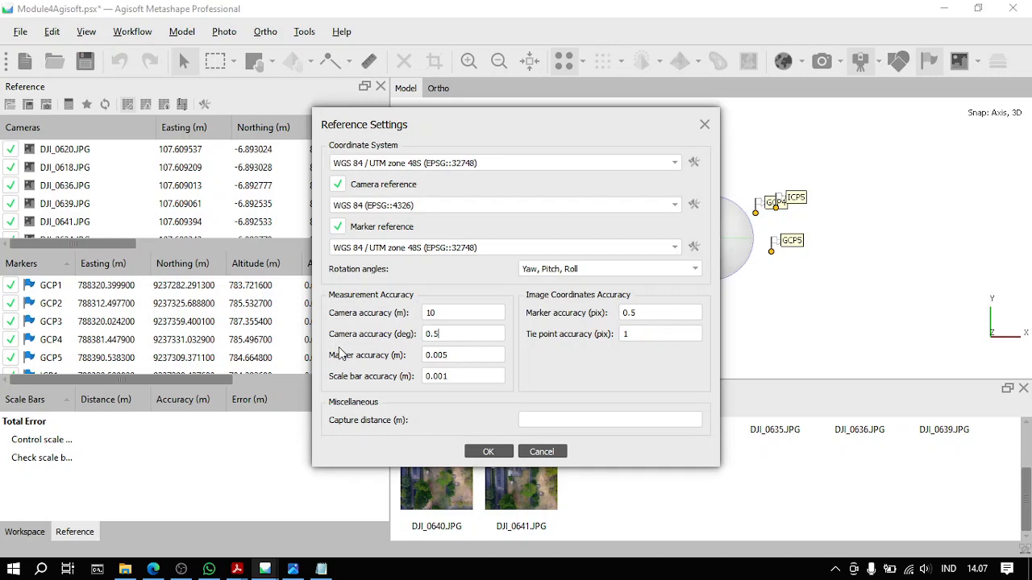
pyautogui.moveTo(468, 121); pyautogui.dragTo(519, 129)
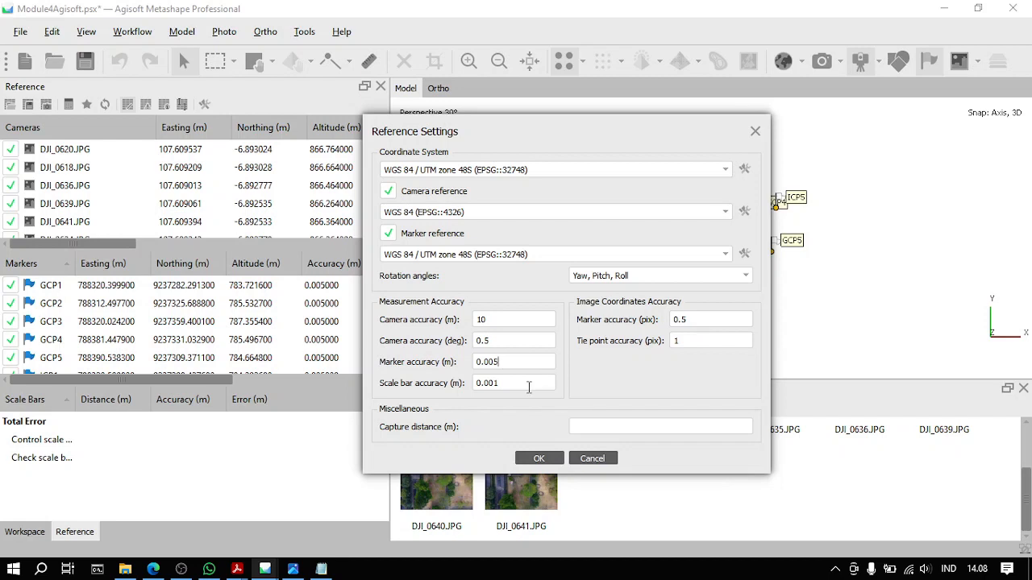
pyautogui.click(539, 458)
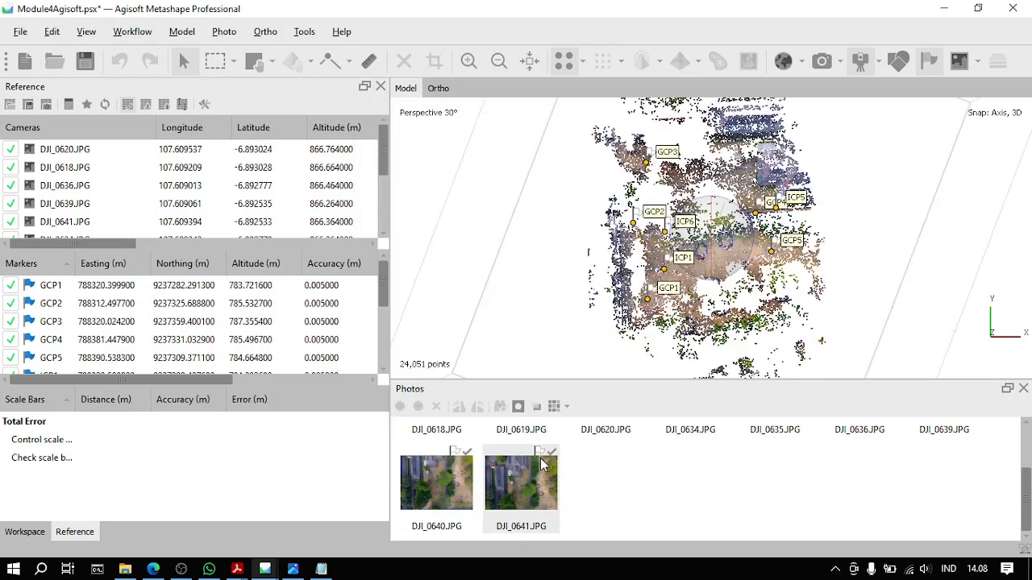
# Step: Filter the photos to those associated with marker GCP1
pyautogui.scroll(2, 542, 464)
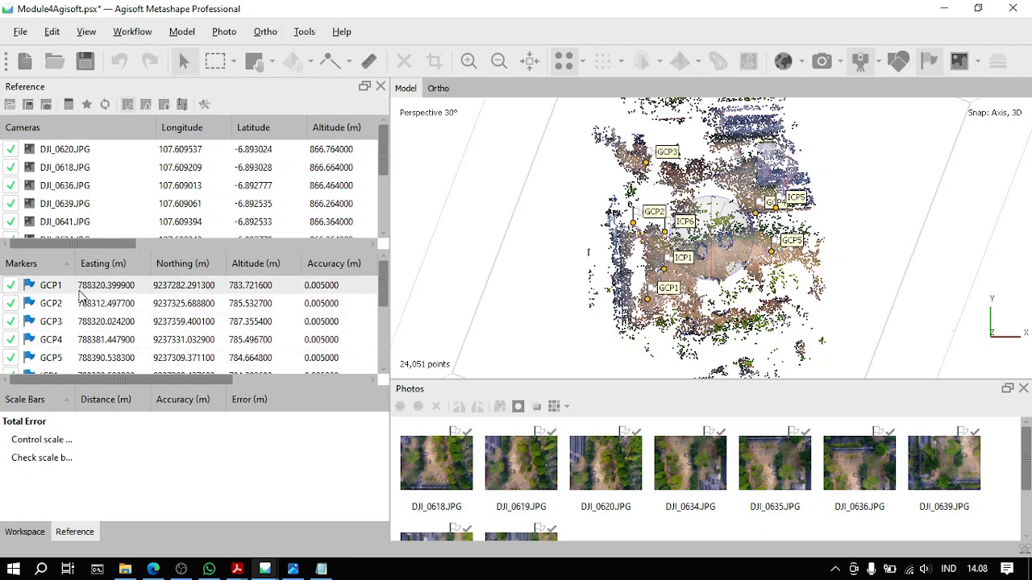
pyautogui.scroll(-2, 70, 300)
pyautogui.scroll(1, 68, 339)
pyautogui.scroll(1, 70, 339)
pyautogui.rightClick(144, 290)
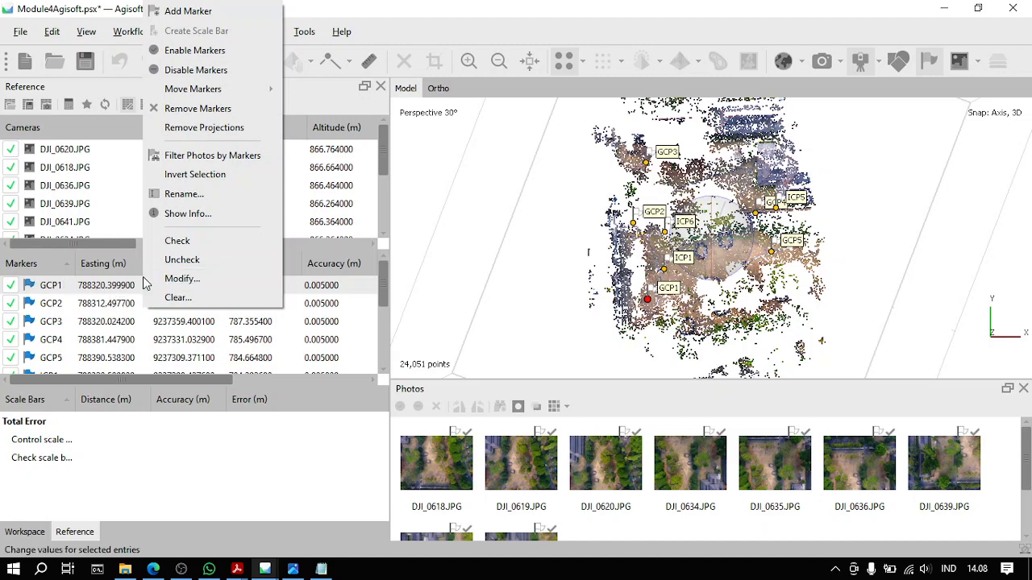
pyautogui.click(253, 157)
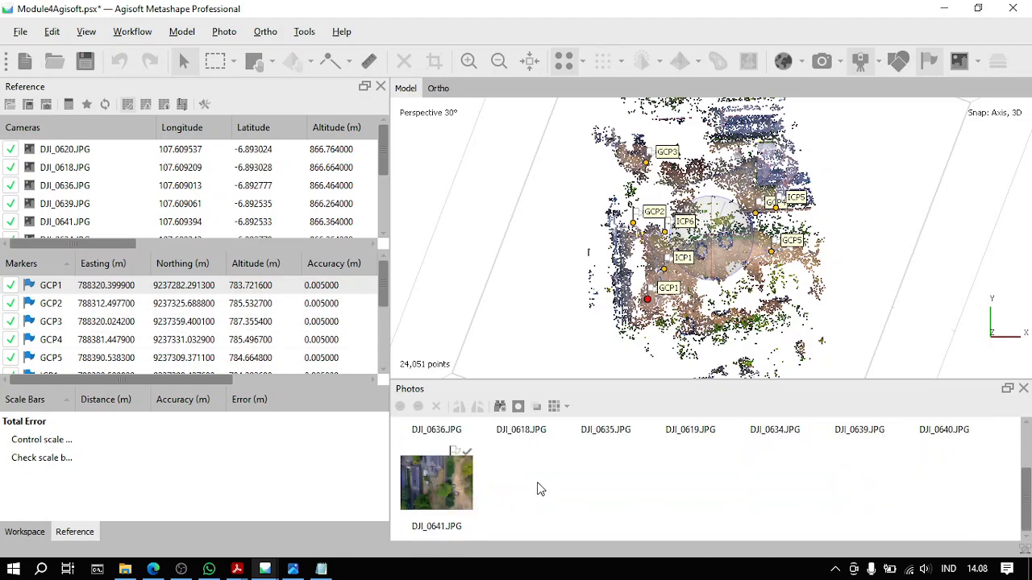
# Step: Open DJI_0636.JPG and place marker GCP1 on the centre of the red and blue ground target
pyautogui.doubleClick(440, 453)
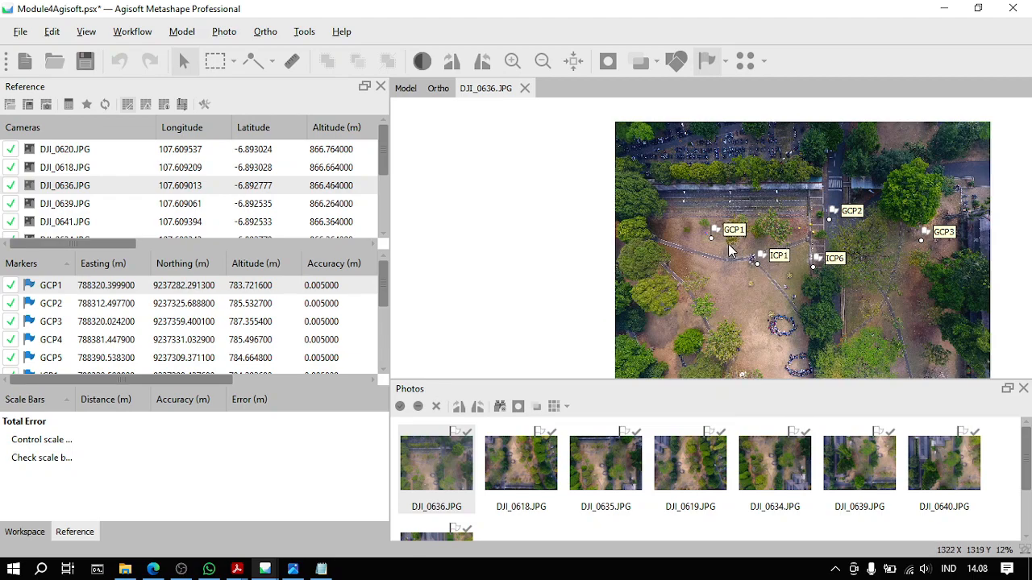
pyautogui.scroll(6, 705, 233)
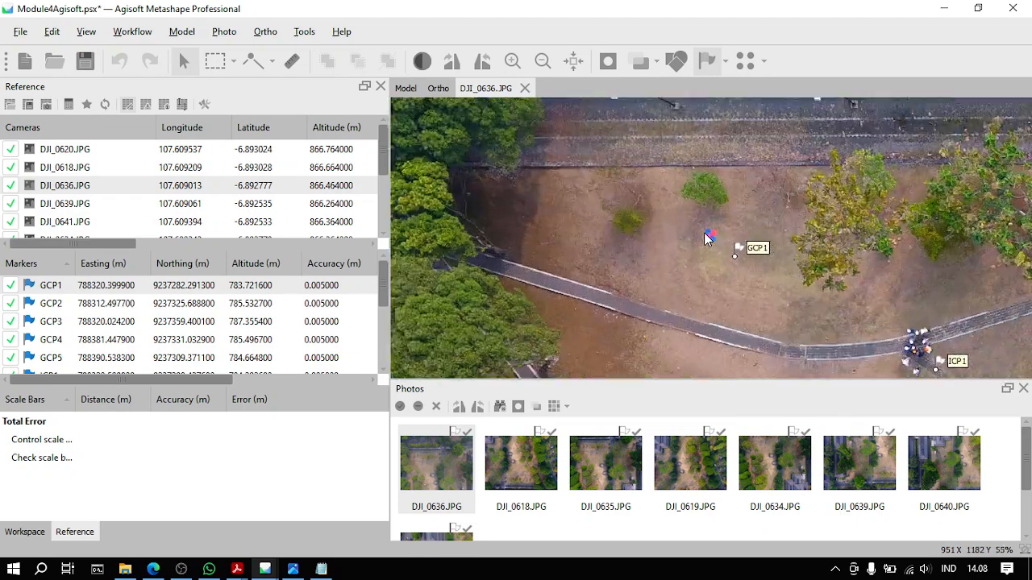
pyautogui.scroll(5, 724, 241)
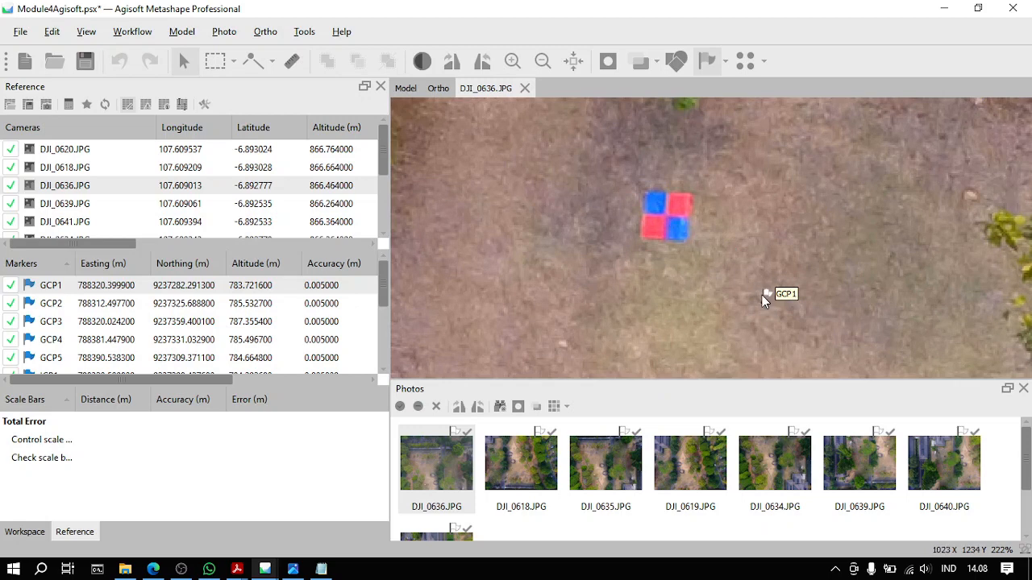
pyautogui.moveTo(765, 303); pyautogui.dragTo(667, 216)
pyautogui.scroll(7, 667, 216)
pyautogui.scroll(1, 667, 216)
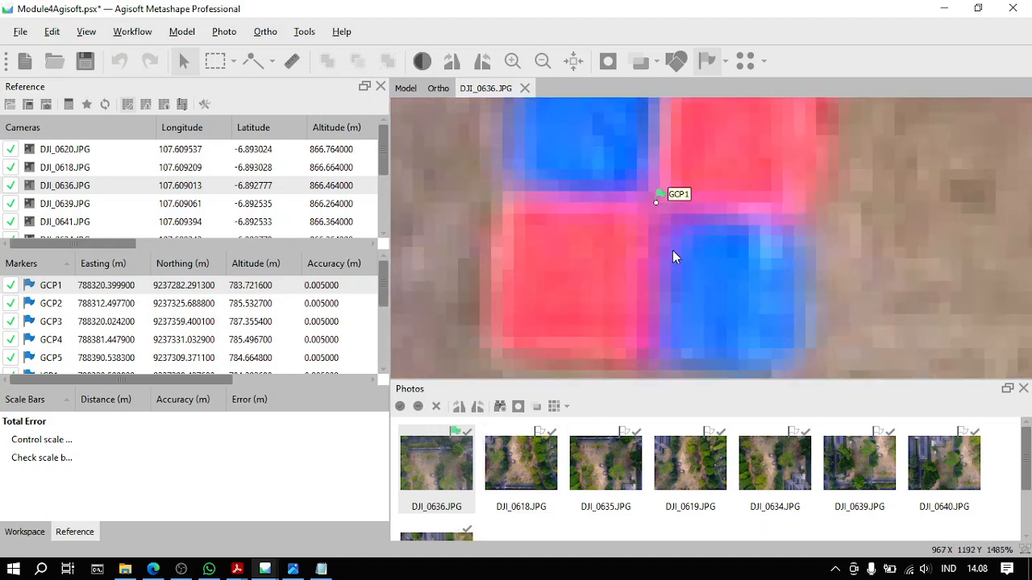
# Step: Place marker GCP1 on the centre of the ground target in DJI_0618.JPG, DJI_0635.JPG and DJI_0619.JPG
pyautogui.doubleClick(531, 469)
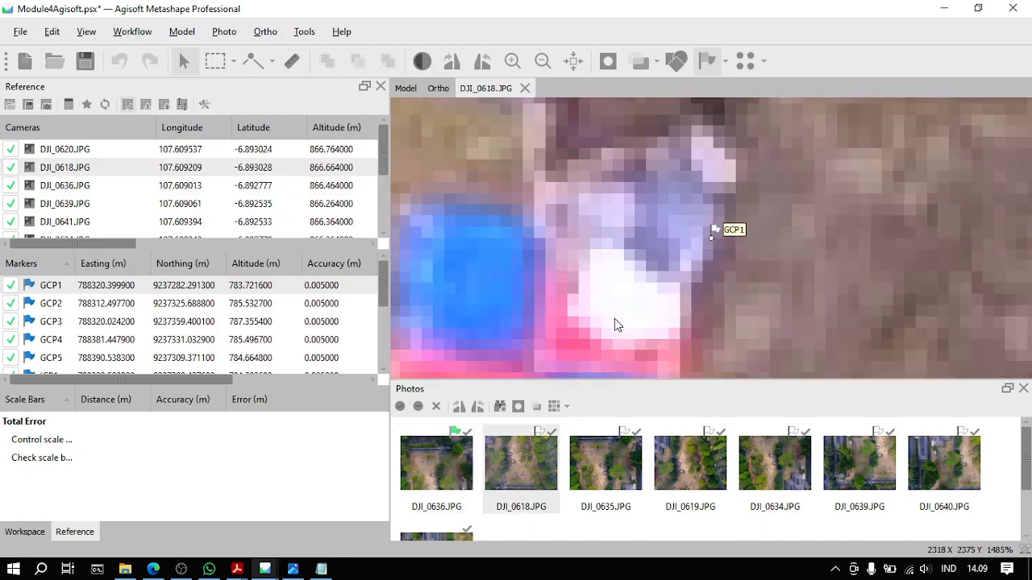
pyautogui.moveTo(630, 332); pyautogui.dragTo(707, 230)
pyautogui.moveTo(788, 136); pyautogui.dragTo(607, 267)
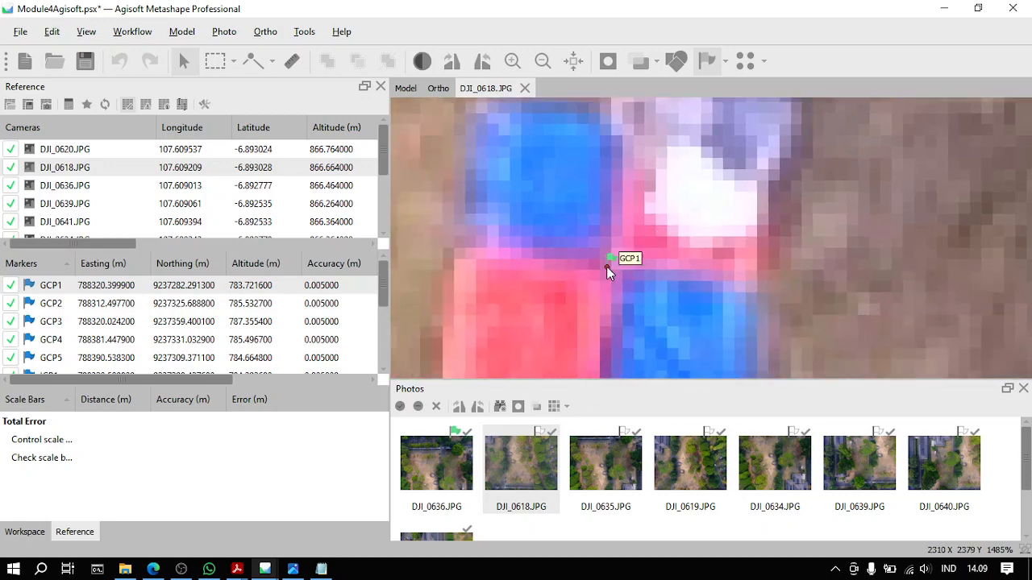
pyautogui.press('pagedown')
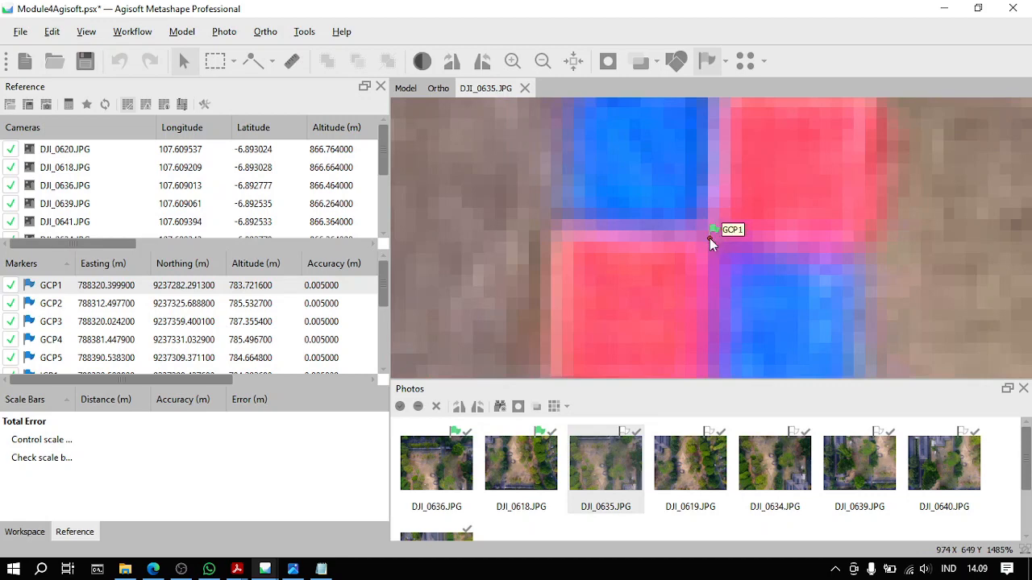
pyautogui.press('pagedown')
pyautogui.moveTo(712, 241); pyautogui.dragTo(718, 239)
# Step: Place marker GCP1 on the centre of the ground target in DJI_0634.JPG and DJI_0639.JPG
pyautogui.press('pagedown')
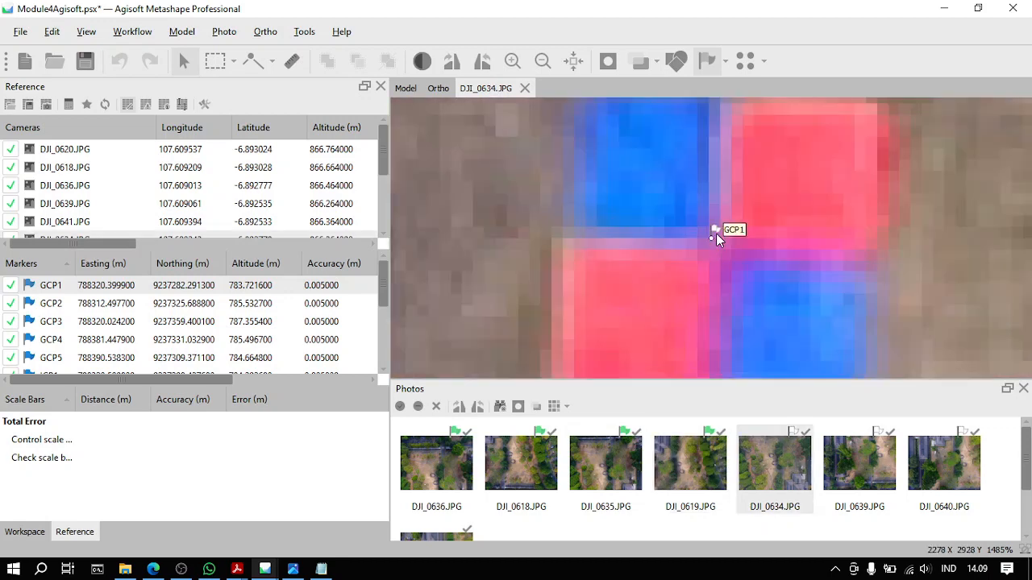
pyautogui.moveTo(713, 239); pyautogui.dragTo(721, 248)
pyautogui.press('pagedown')
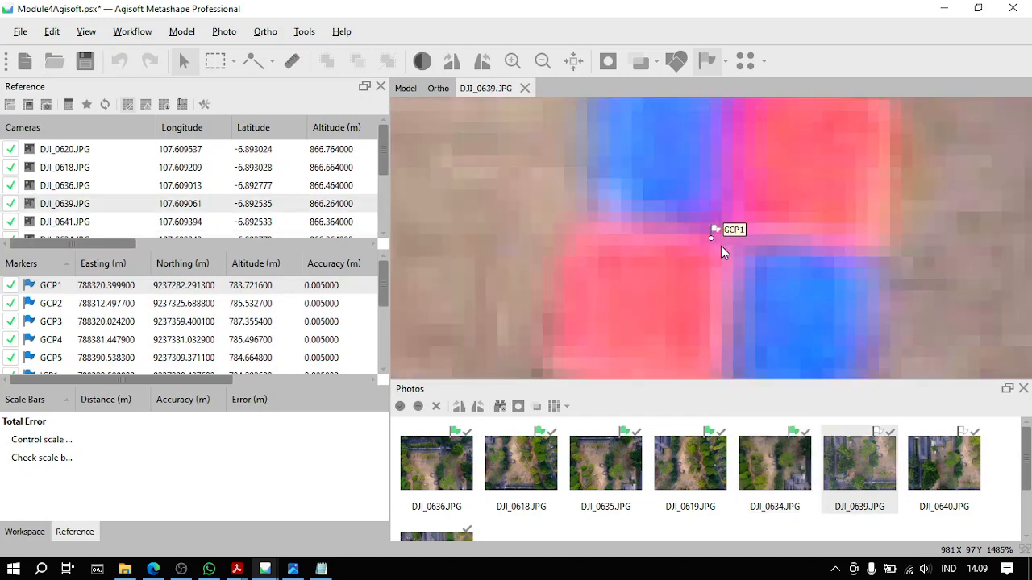
pyautogui.moveTo(711, 239); pyautogui.dragTo(748, 240)
# Step: Go through the remaining photos DJI_0640.JPG and DJI_0641.JPG and check whether the GCP1 target lies within the last one
pyautogui.press('pagedown')
pyautogui.press('pagedown')
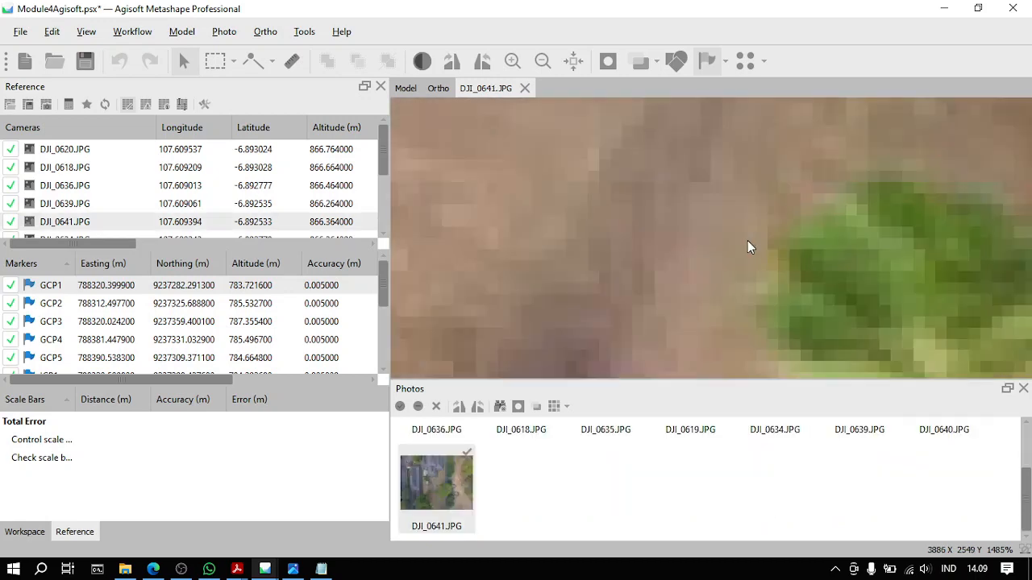
pyautogui.scroll(-15, 747, 241)
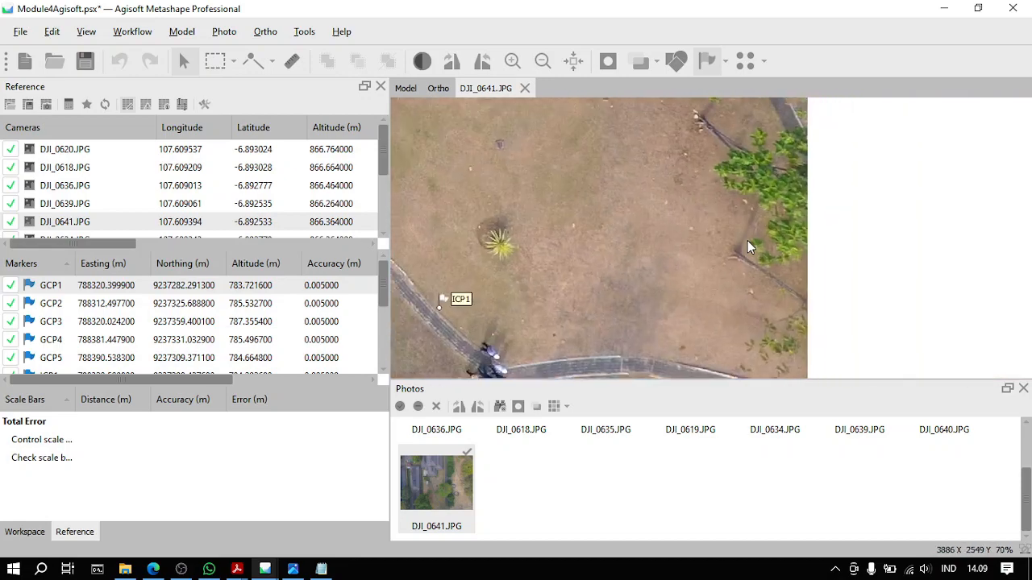
pyautogui.scroll(-3, 748, 240)
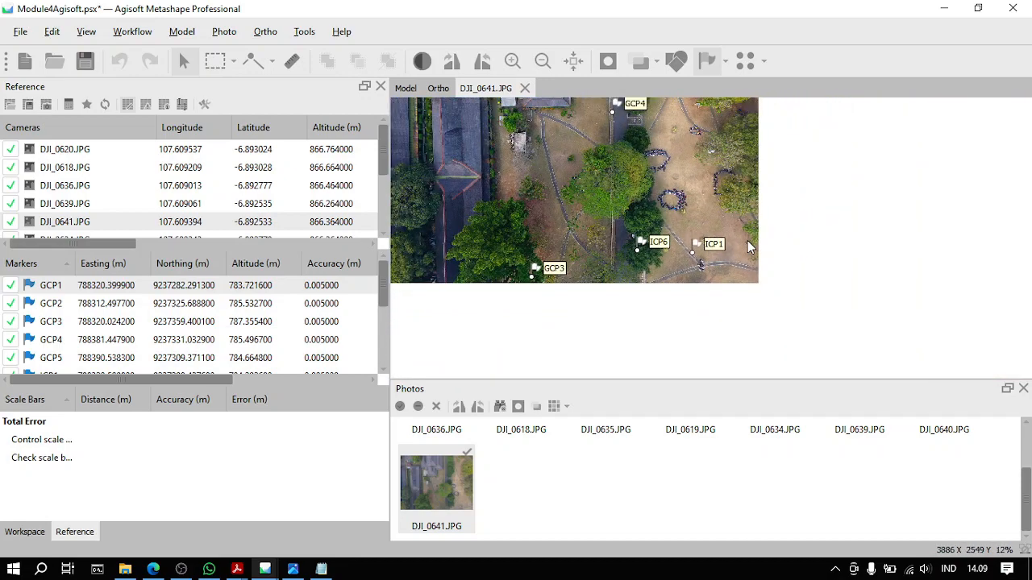
pyautogui.scroll(2, 748, 240)
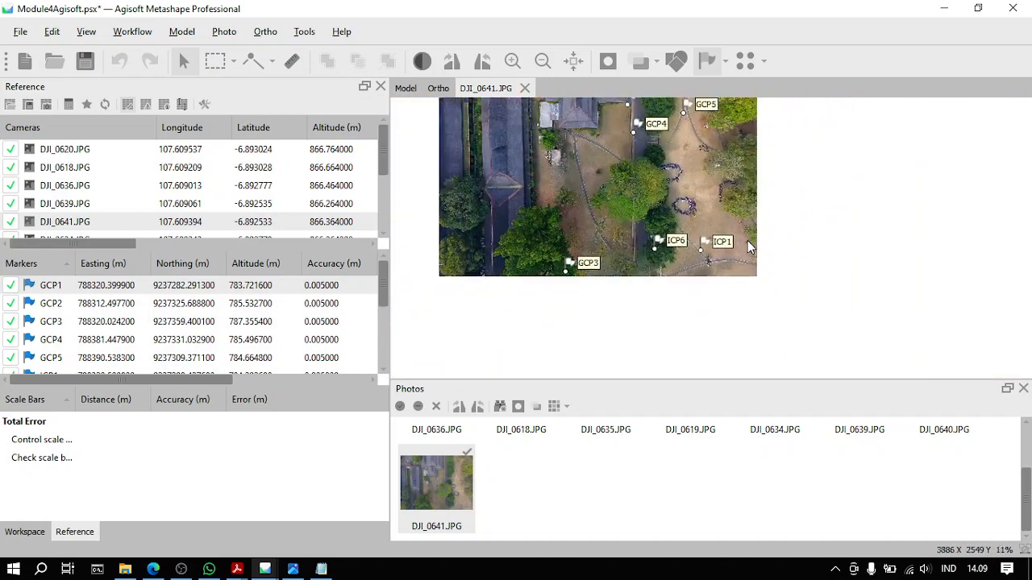
pyautogui.scroll(1, 747, 240)
pyautogui.scroll(-2, 747, 240)
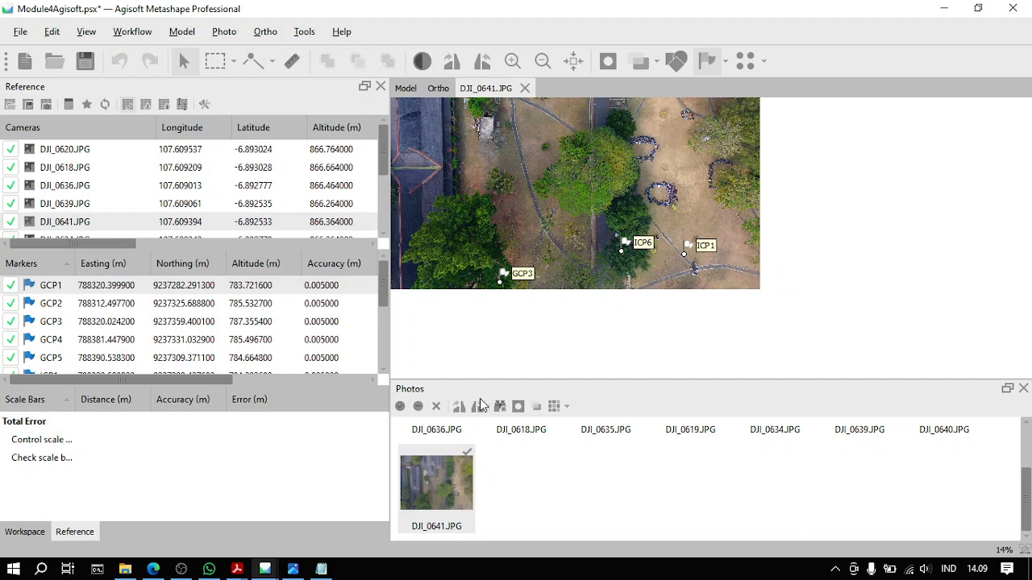
# Step: Filter the photos by marker GCP2, open DJI_0636.JPG and place the marker on the centre of the red and blue ground target
pyautogui.rightClick(136, 307)
pyautogui.click(246, 156)
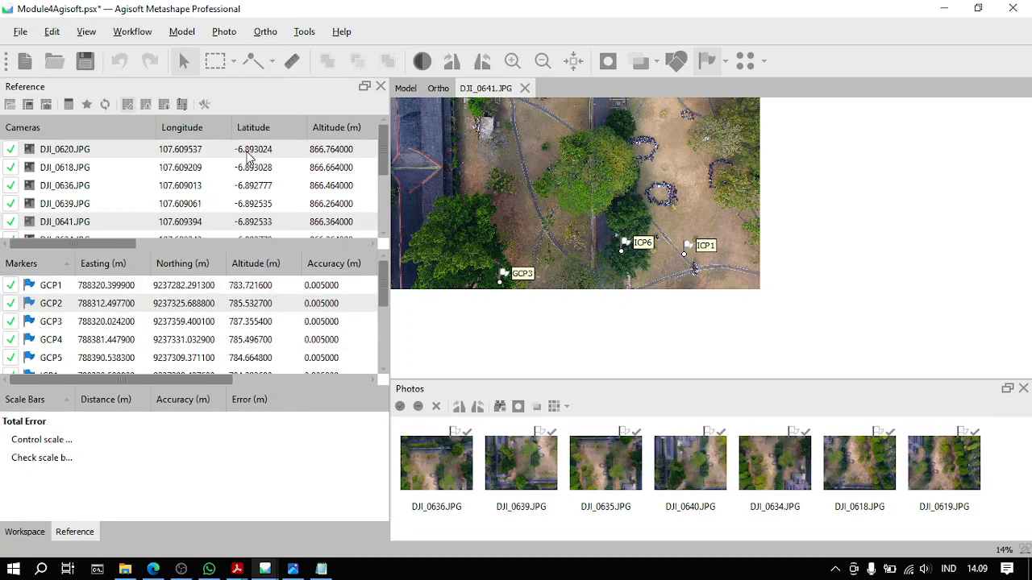
pyautogui.doubleClick(427, 464)
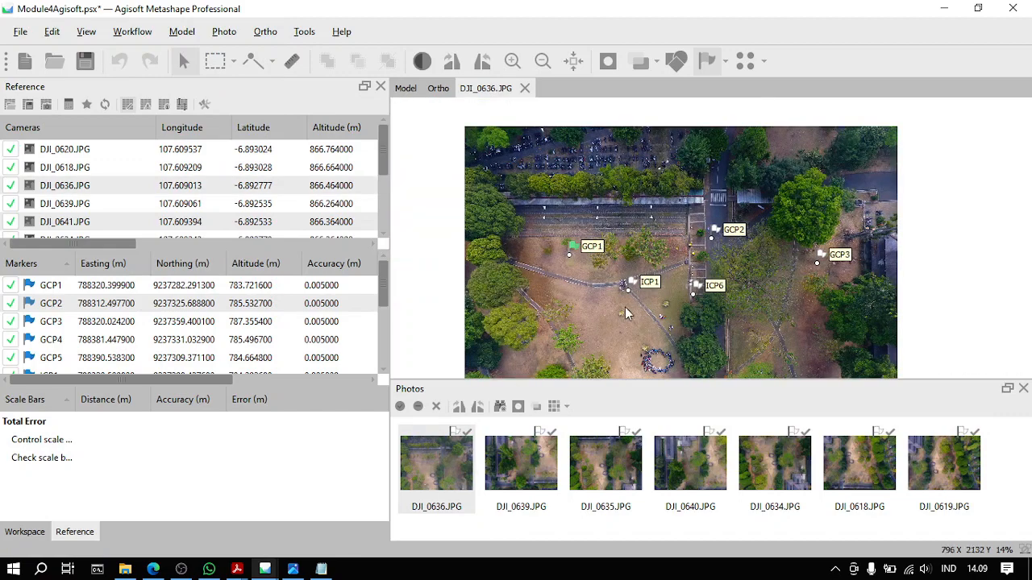
pyautogui.scroll(6, 683, 228)
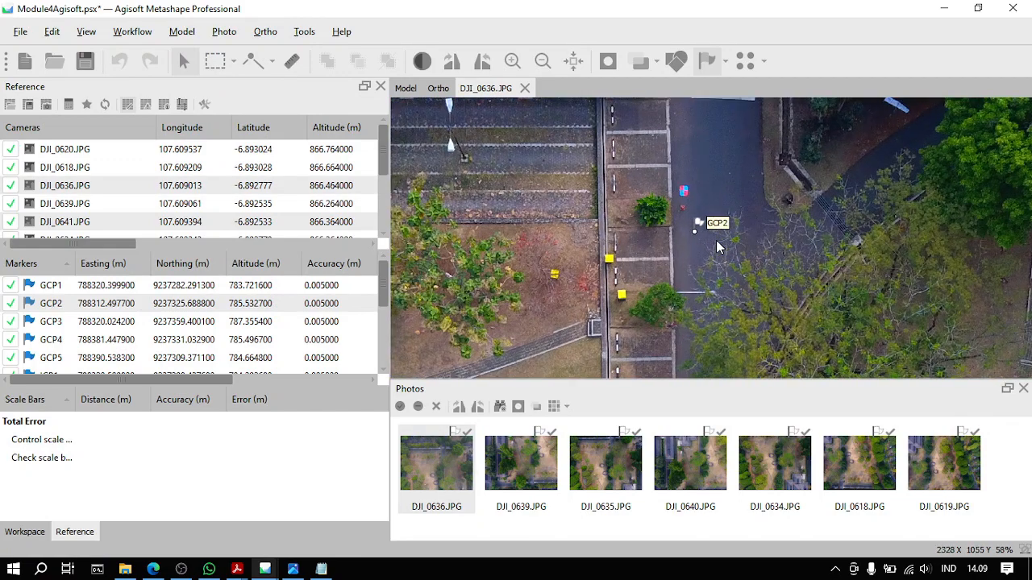
pyautogui.scroll(3, 682, 224)
pyautogui.moveTo(714, 265); pyautogui.dragTo(686, 167)
pyautogui.scroll(7, 686, 167)
pyautogui.scroll(2, 685, 166)
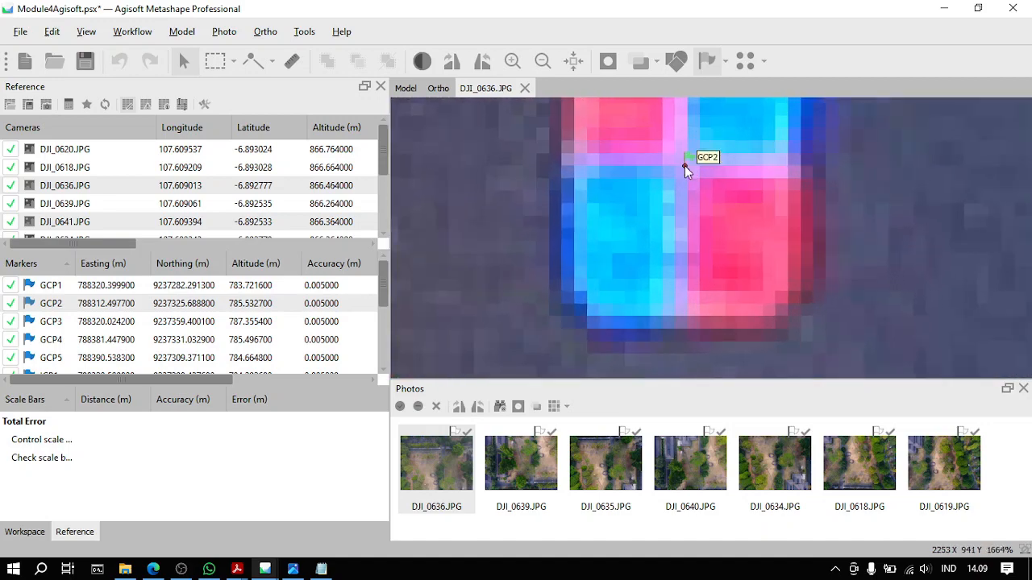
# Step: Place marker GCP2 on the centre of the ground target in DJI_0639.JPG, DJI_0635.JPG and DJI_0640.JPG
pyautogui.press('pagedown')
pyautogui.moveTo(712, 237); pyautogui.dragTo(735, 243)
pyautogui.press('pagedown')
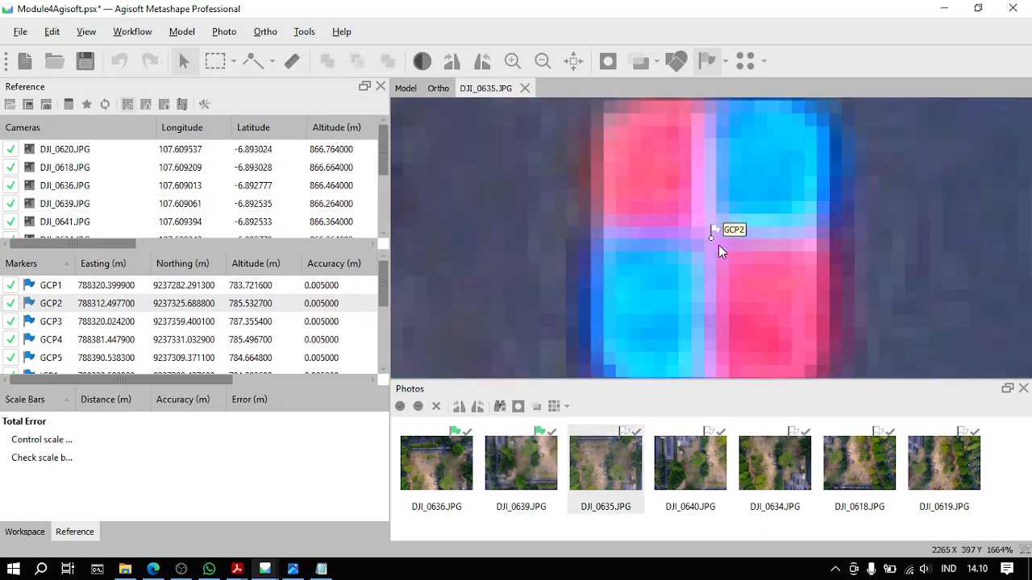
pyautogui.click(711, 239)
pyautogui.press('pagedown')
pyautogui.click(711, 239)
# Step: Check DJI_0634.JPG for the GCP2 target, and place marker GCP2 on the target's centre in DJI_0618.JPG
pyautogui.press('pagedown')
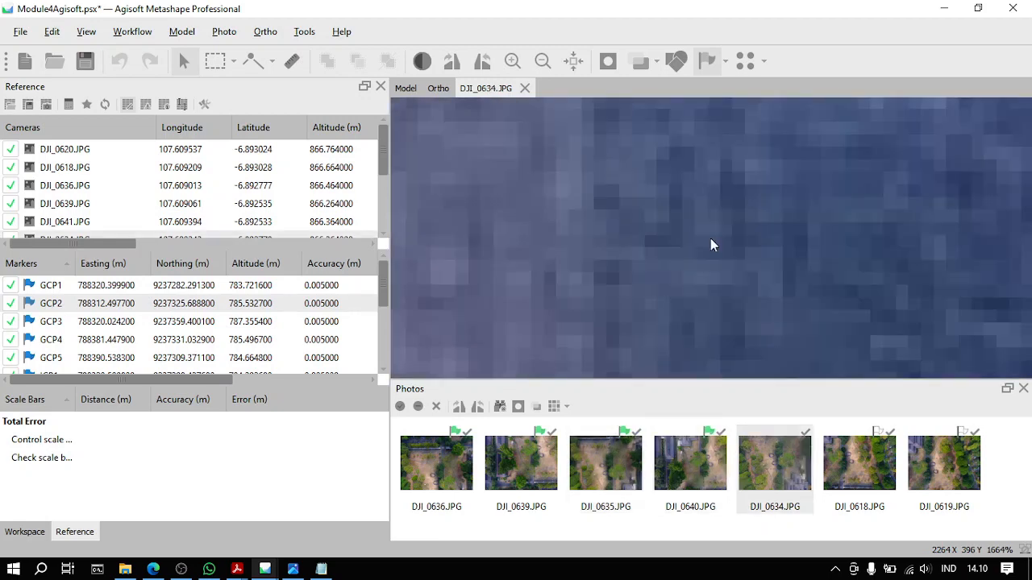
pyautogui.scroll(-15, 711, 245)
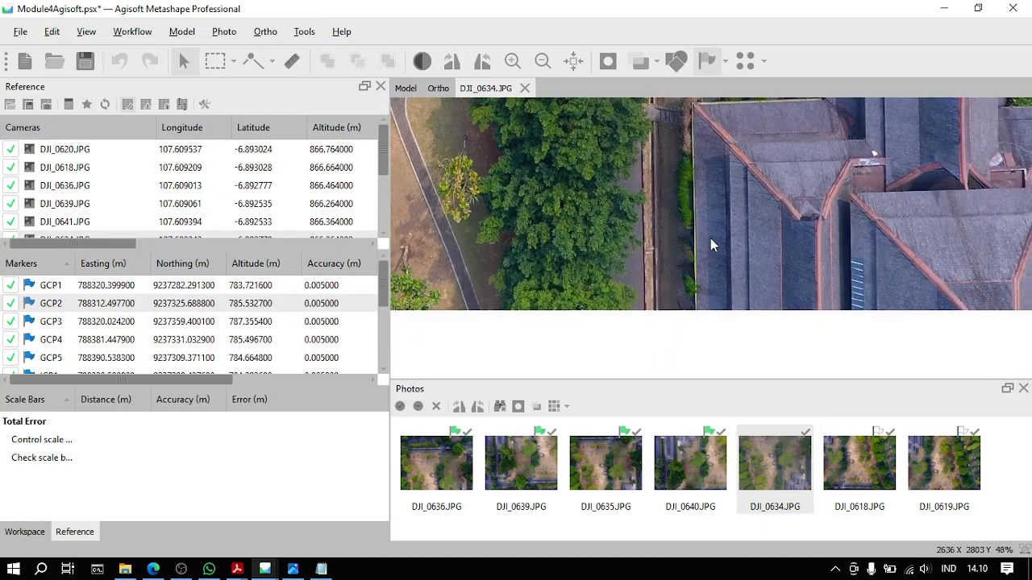
pyautogui.scroll(10, 711, 245)
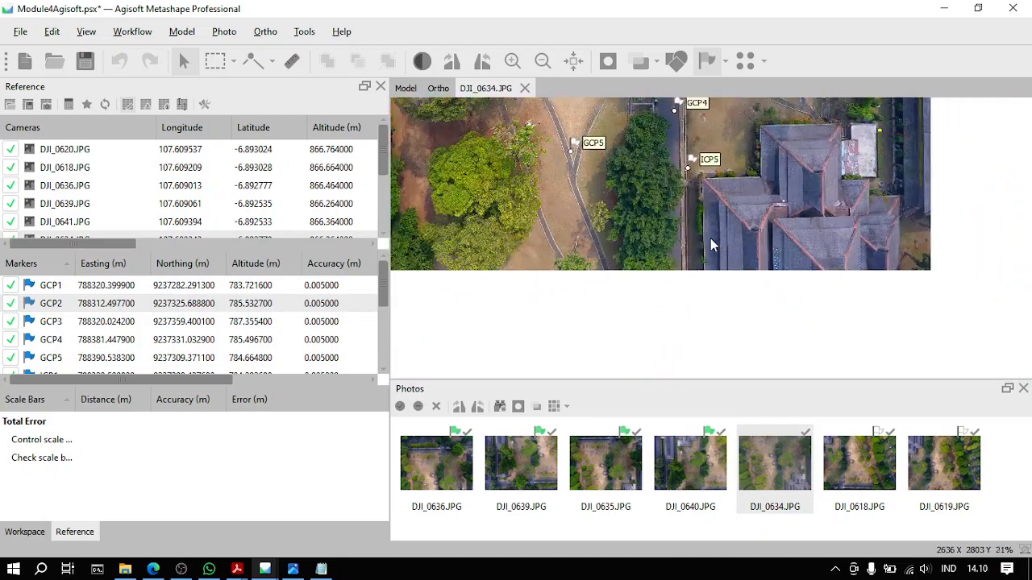
pyautogui.press('pagedown')
pyautogui.scroll(9, 711, 242)
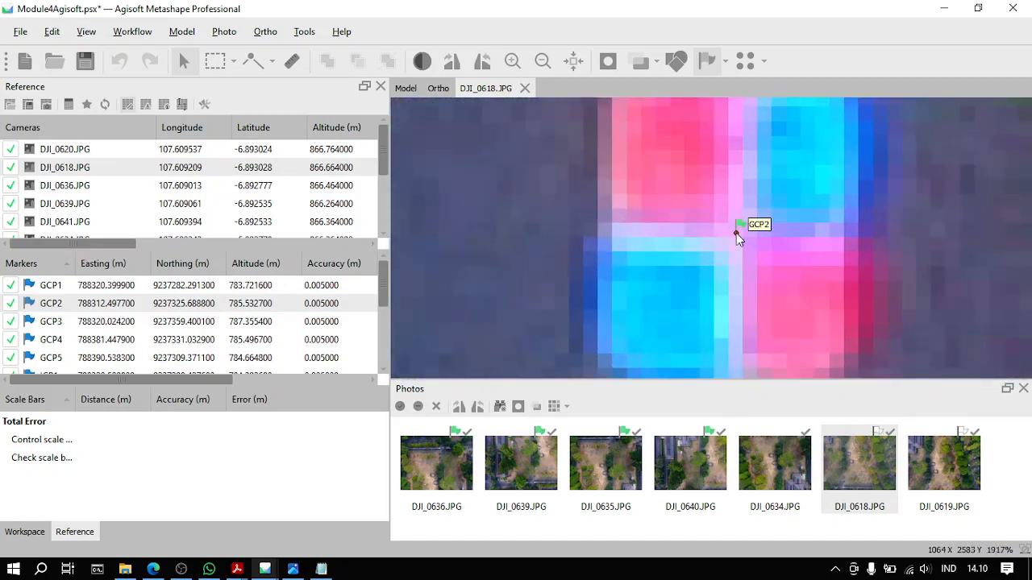
# Step: Look for the GCP2 target in DJI_0619.JPG and filter the photos by marker GCP2 again to review its placements
pyautogui.press('pagedown')
pyautogui.scroll(-15, 737, 240)
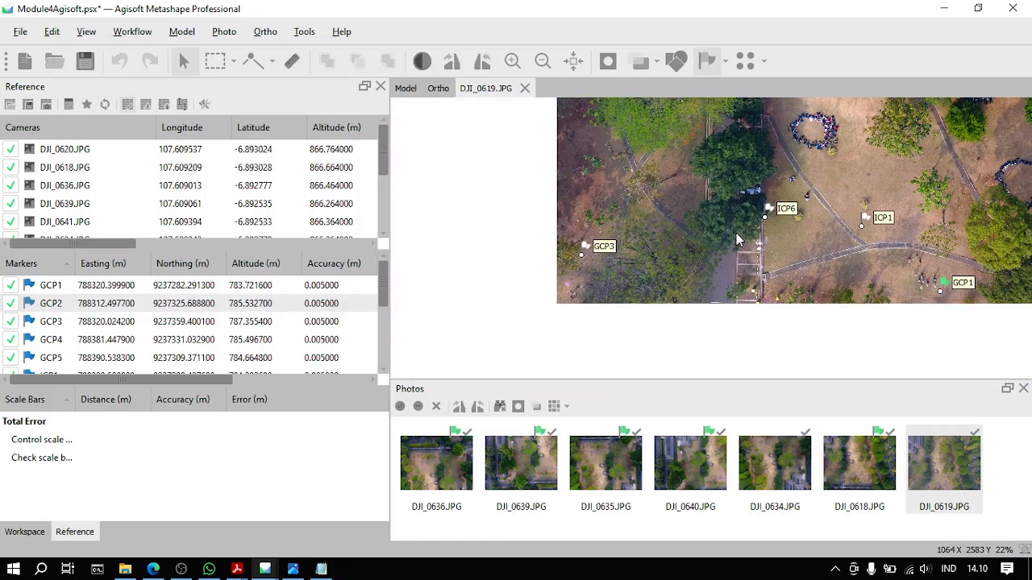
pyautogui.scroll(5, 736, 239)
pyautogui.scroll(-1, 736, 240)
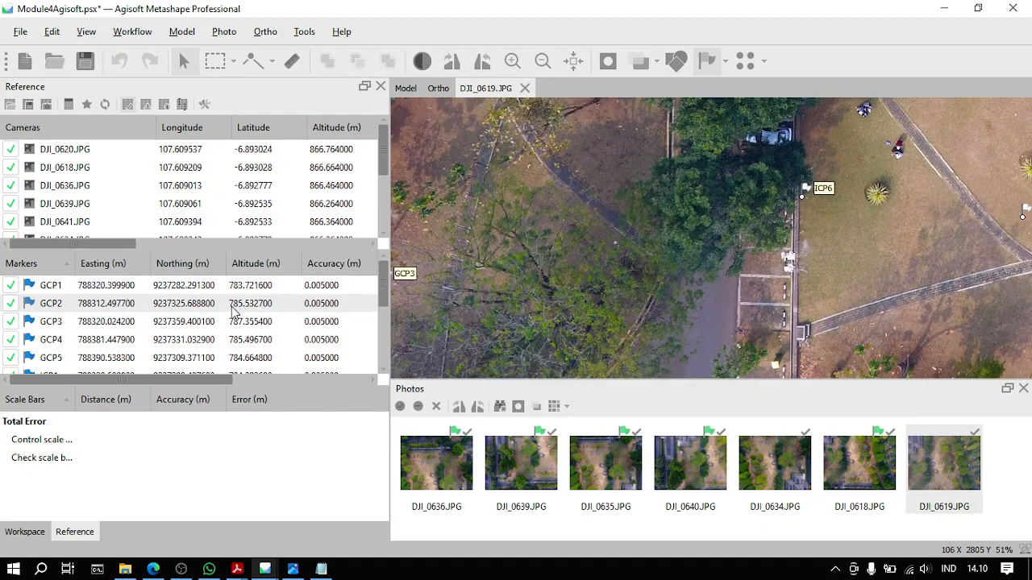
pyautogui.rightClick(184, 309)
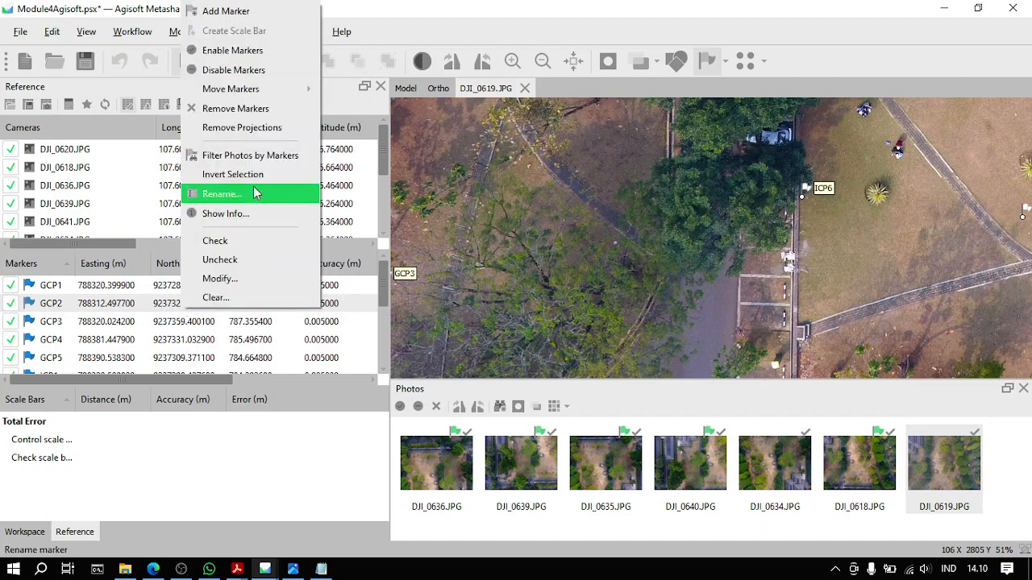
pyautogui.click(249, 155)
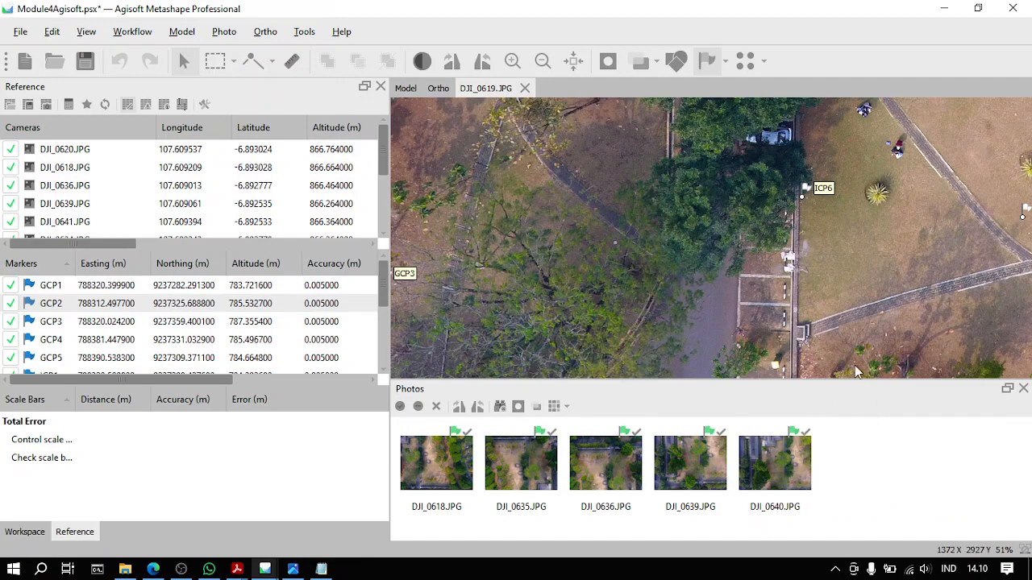
# Step: Filter the photos by marker GCP1 and review which photos have it placed
pyautogui.click(217, 291)
pyautogui.rightClick(216, 290)
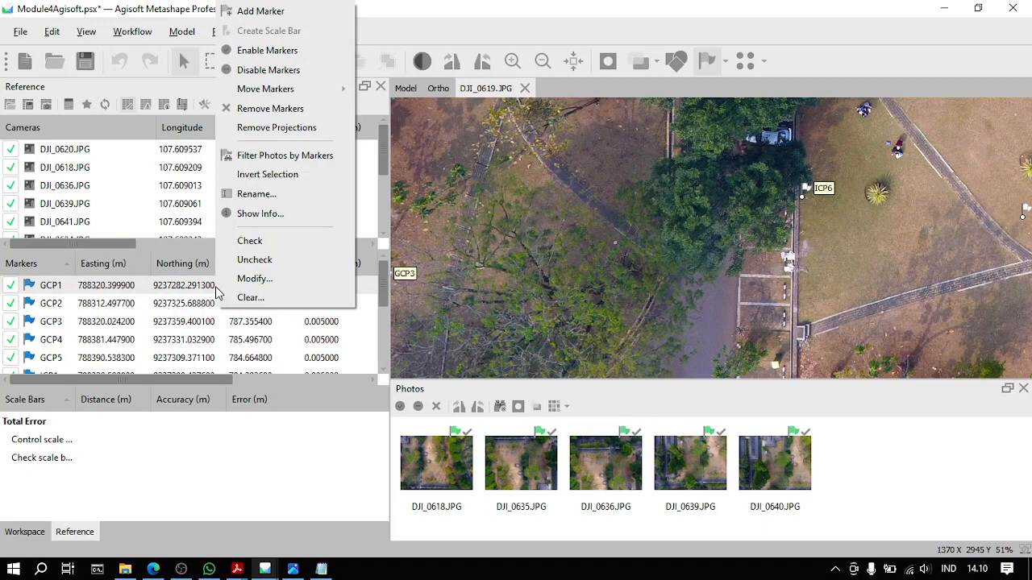
pyautogui.click(284, 157)
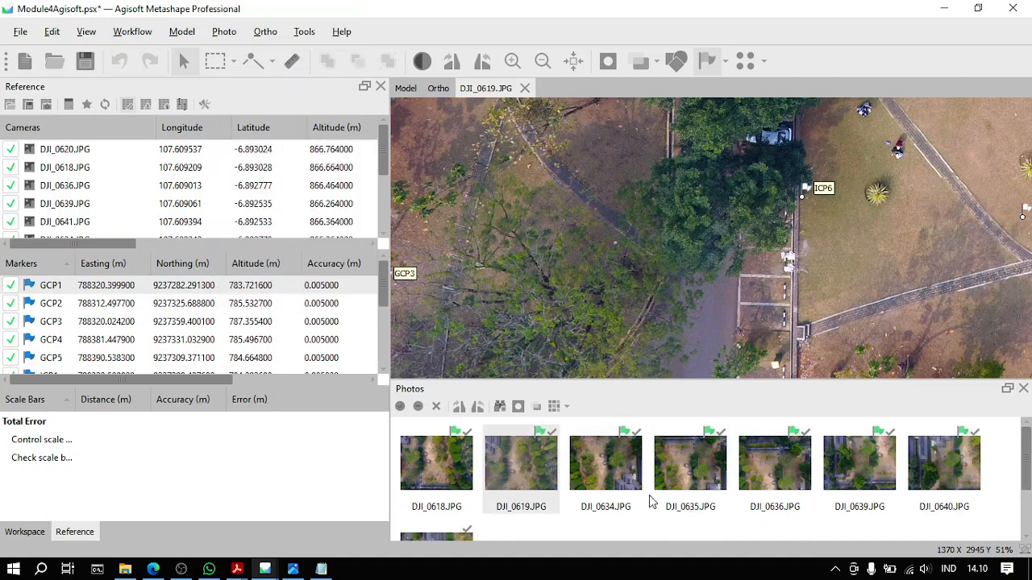
pyautogui.scroll(-2, 427, 493)
pyautogui.scroll(2, 528, 489)
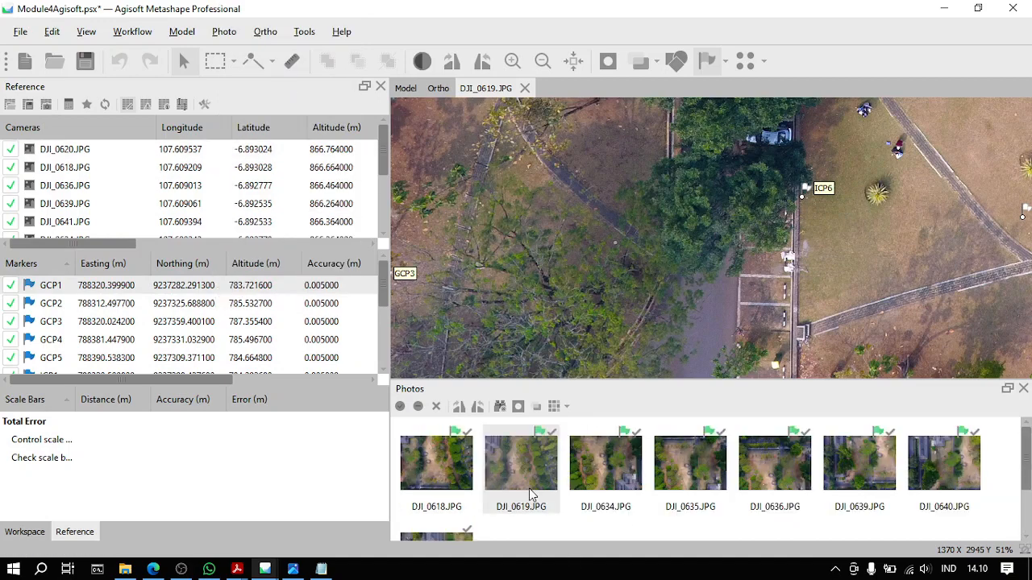
# Step: Filter the photos by marker GCP3, open DJI_0639.JPG and place the marker on the centre of the ground target
pyautogui.click(147, 328)
pyautogui.rightClick(147, 327)
pyautogui.click(222, 170)
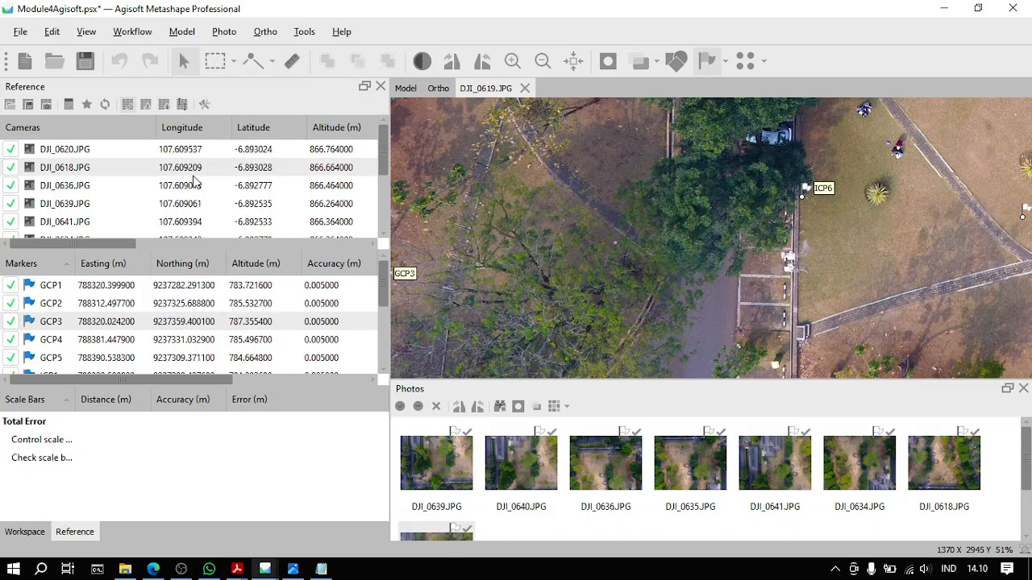
pyautogui.doubleClick(441, 460)
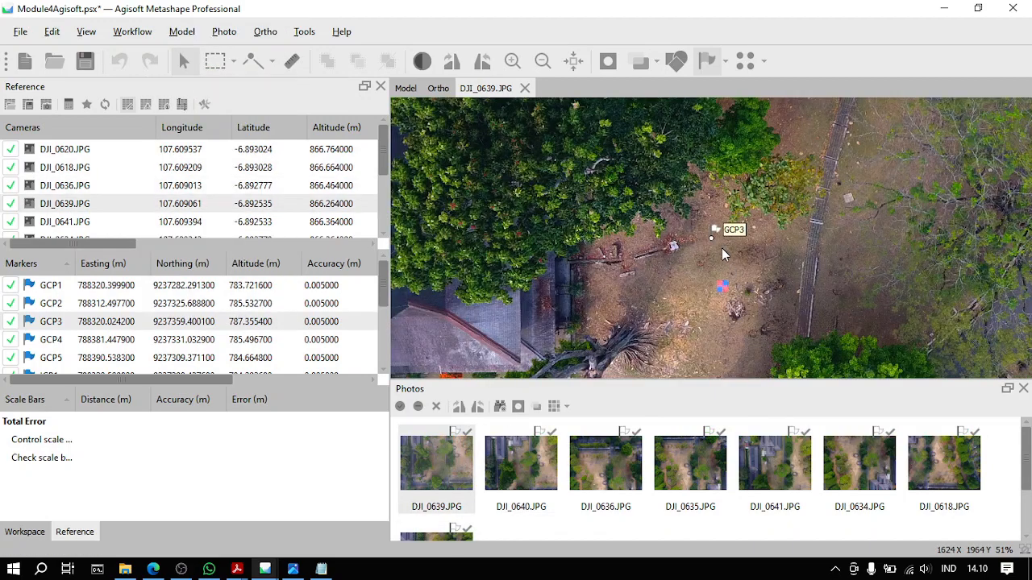
pyautogui.scroll(5, 722, 254)
pyautogui.moveTo(761, 280); pyautogui.dragTo(749, 224)
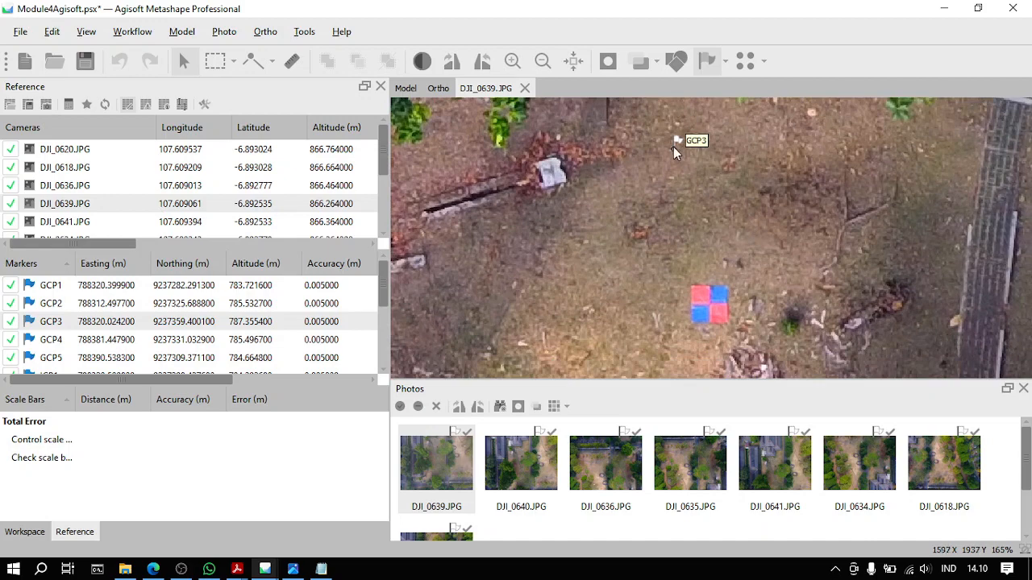
pyautogui.moveTo(672, 150)
pyautogui.mouseDown()
pyautogui.moveTo(711, 305)
pyautogui.moveTo(683, 290)
pyautogui.moveTo(727, 209)
pyautogui.mouseUp()
pyautogui.scroll(11, 711, 304)
# Step: Place marker GCP3 on the centre of the ground target in DJI_0640.JPG, DJI_0636.JPG and DJI_0635.JPG
pyautogui.press('pagedown')
pyautogui.scroll(-6, 735, 298)
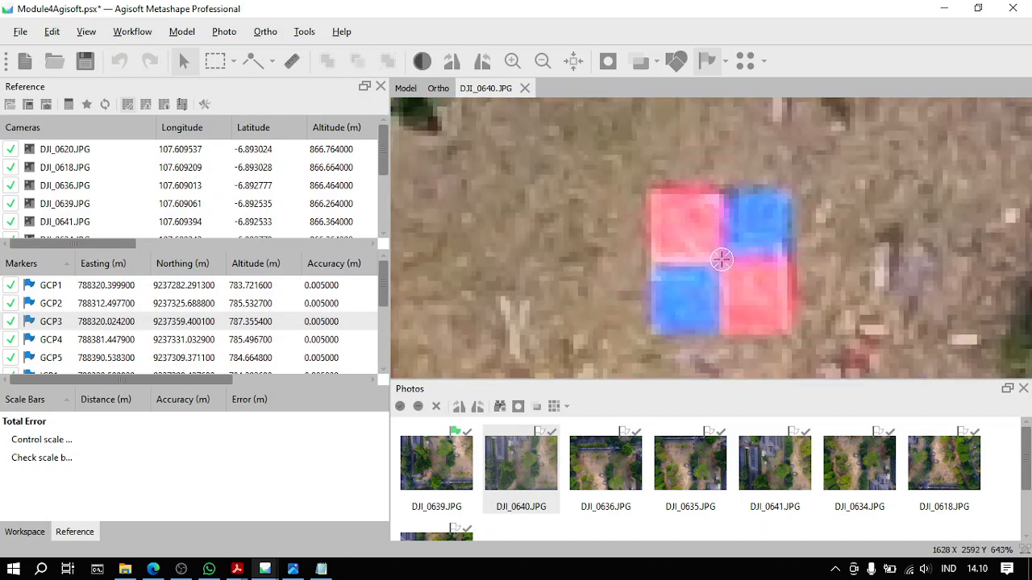
pyautogui.press('pagedown')
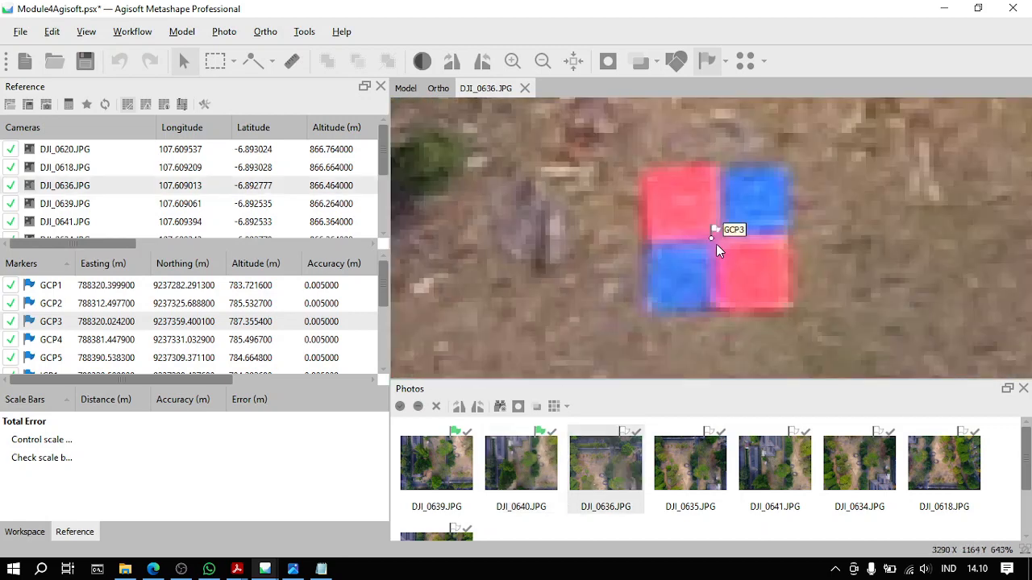
pyautogui.scroll(5, 717, 250)
pyautogui.moveTo(697, 220)
pyautogui.mouseDown()
pyautogui.moveTo(718, 216)
pyautogui.moveTo(735, 243)
pyautogui.mouseUp()
pyautogui.press('pagedown')
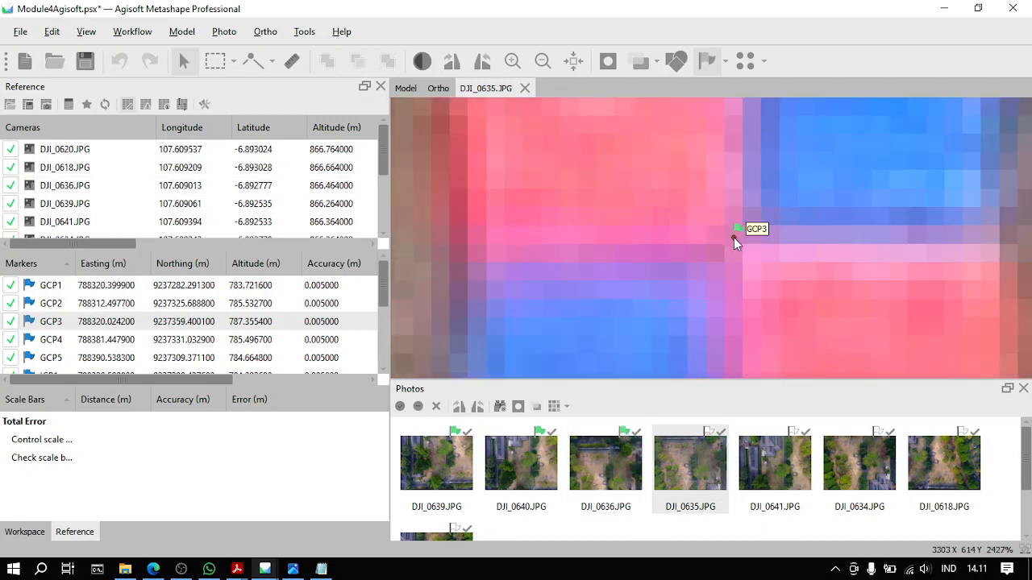
# Step: Check DJI_0641.JPG for the GCP3 target, and place marker GCP3 on the target's centre in DJI_0634.JPG
pyautogui.press('pagedown')
pyautogui.scroll(-10, 717, 265)
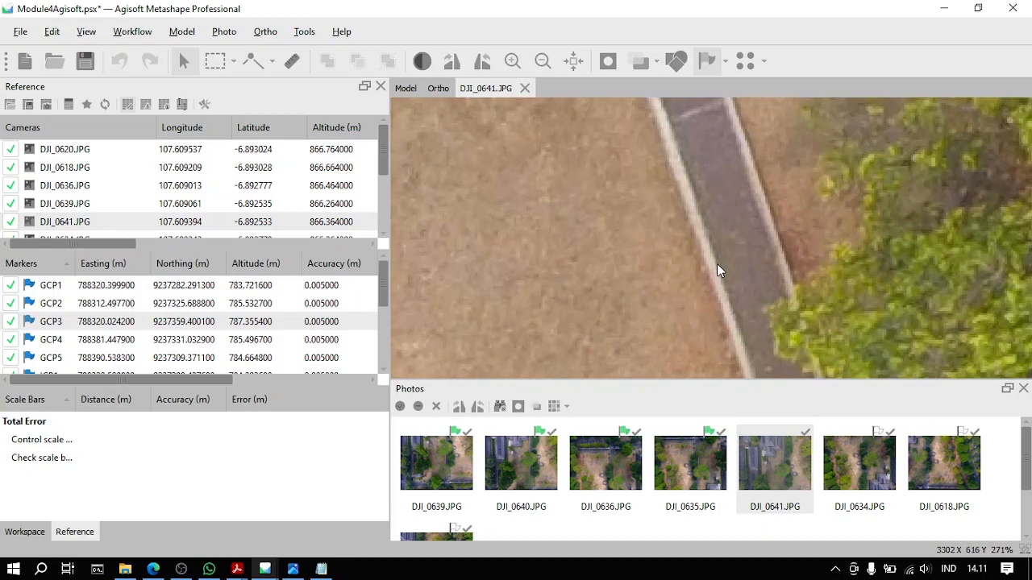
pyautogui.press('pagedown')
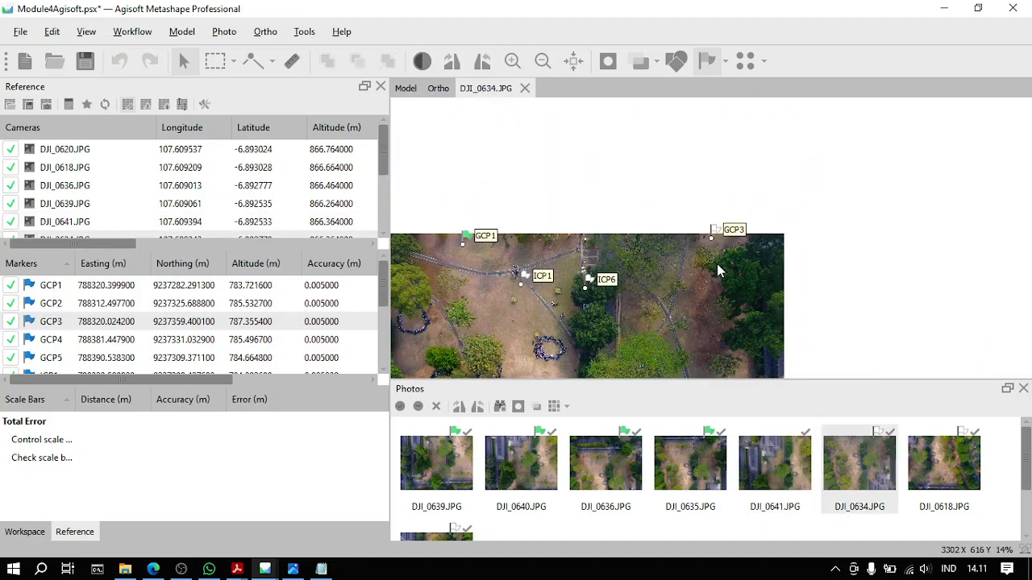
pyautogui.scroll(6, 711, 240)
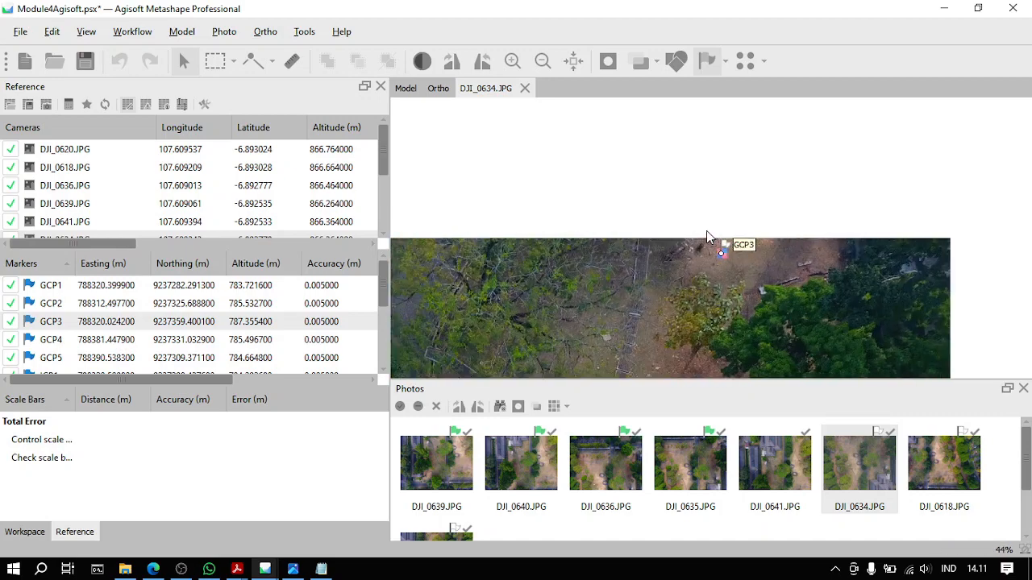
pyautogui.scroll(2, 746, 271)
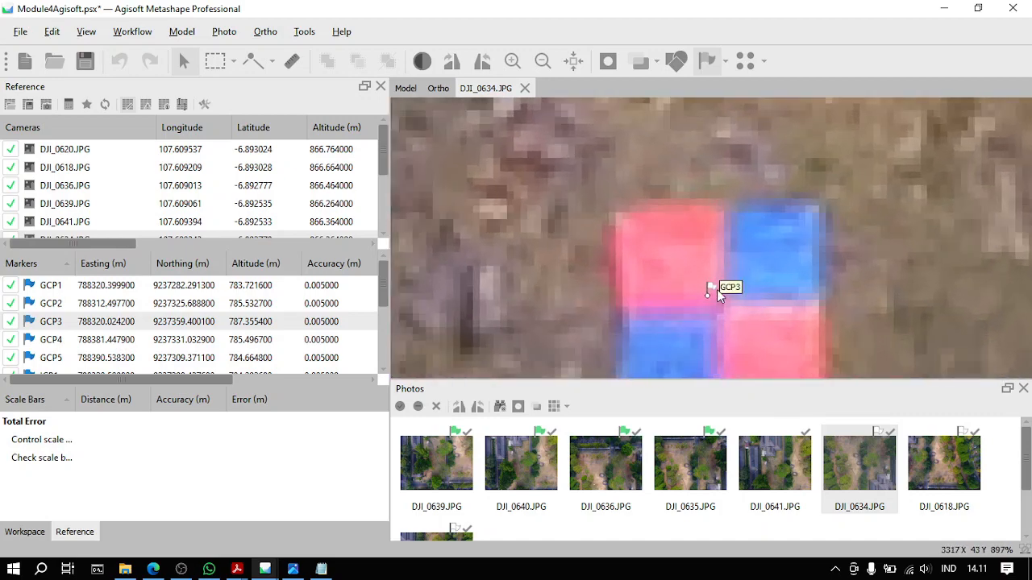
pyautogui.moveTo(707, 295); pyautogui.dragTo(719, 307)
# Step: Place marker GCP3 on the centre of the ground target in DJI_0618.JPG and DJI_0619.JPG
pyautogui.press('pagedown')
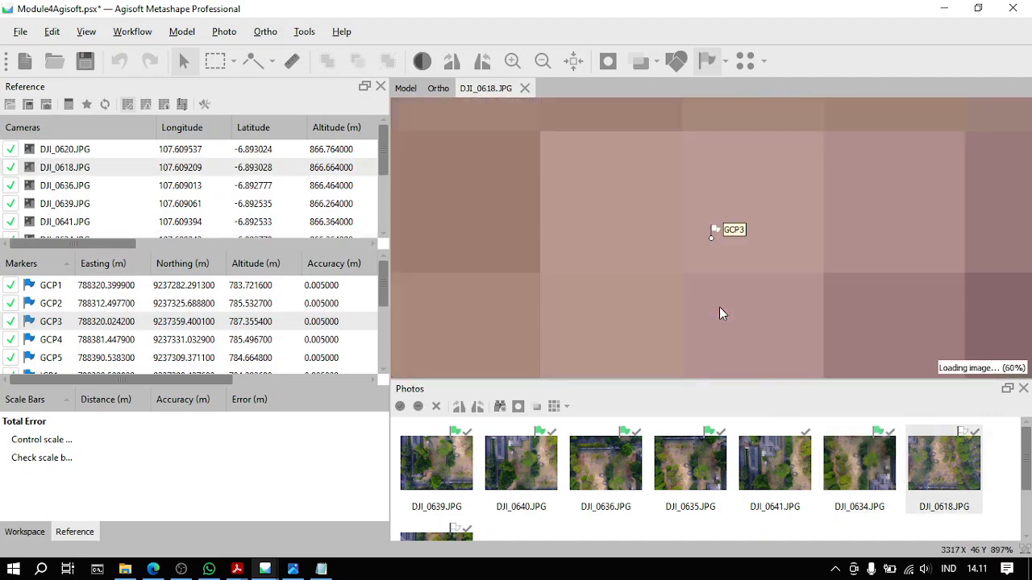
pyautogui.moveTo(710, 234); pyautogui.dragTo(712, 236)
pyautogui.press('pagedown')
pyautogui.press('pagedown')
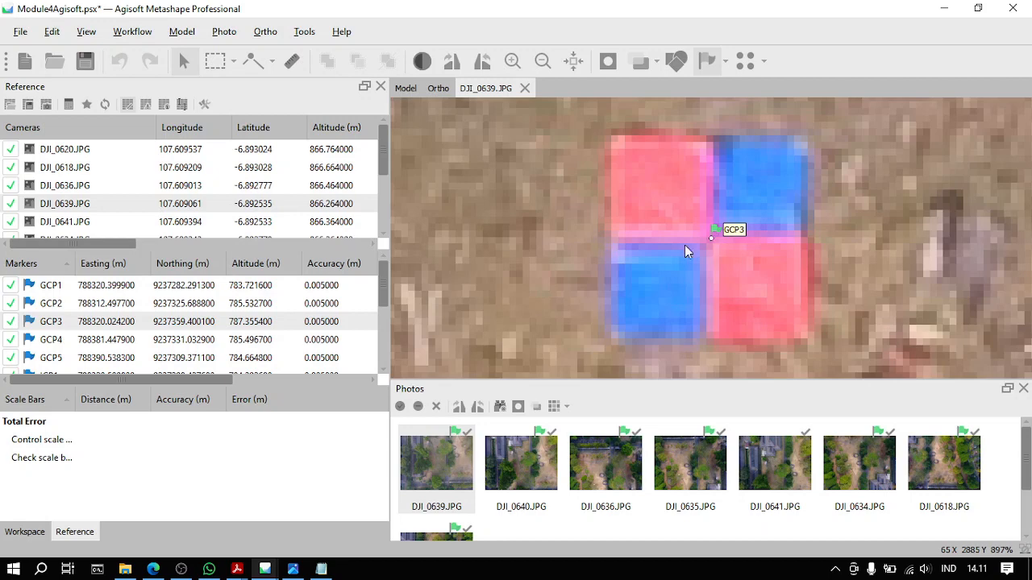
# Step: Filter the photos by marker GCP4, open DJI_0641.JPG and place the marker on the centre of the target on the road
pyautogui.click(138, 340)
pyautogui.rightClick(138, 341)
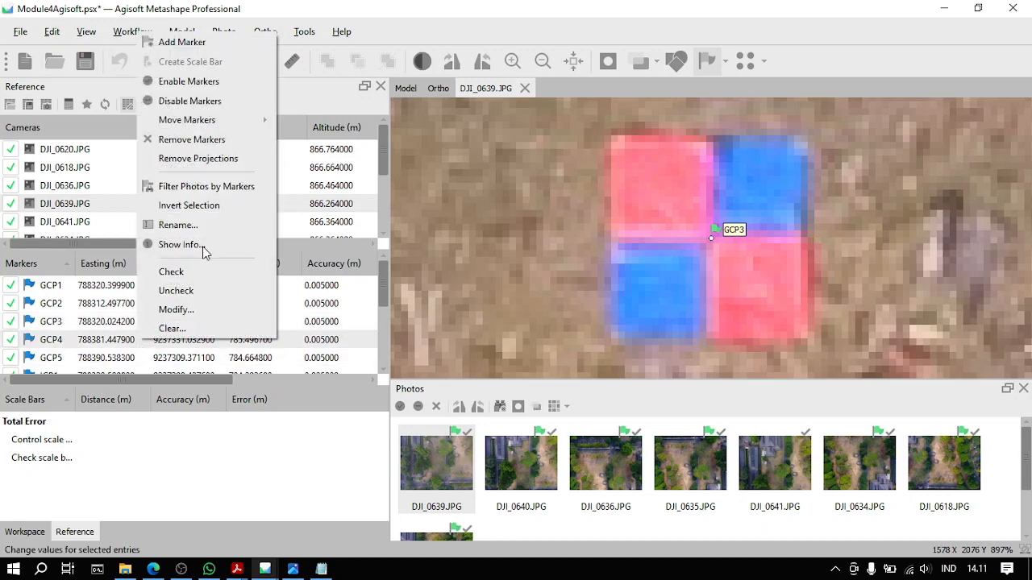
pyautogui.click(219, 205)
pyautogui.doubleClick(440, 457)
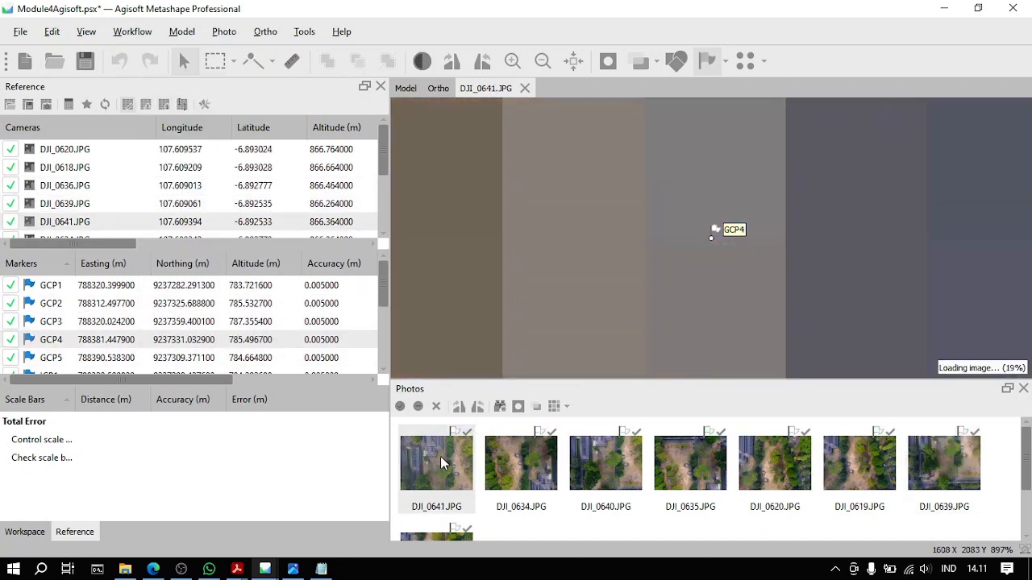
pyautogui.scroll(-10, 724, 252)
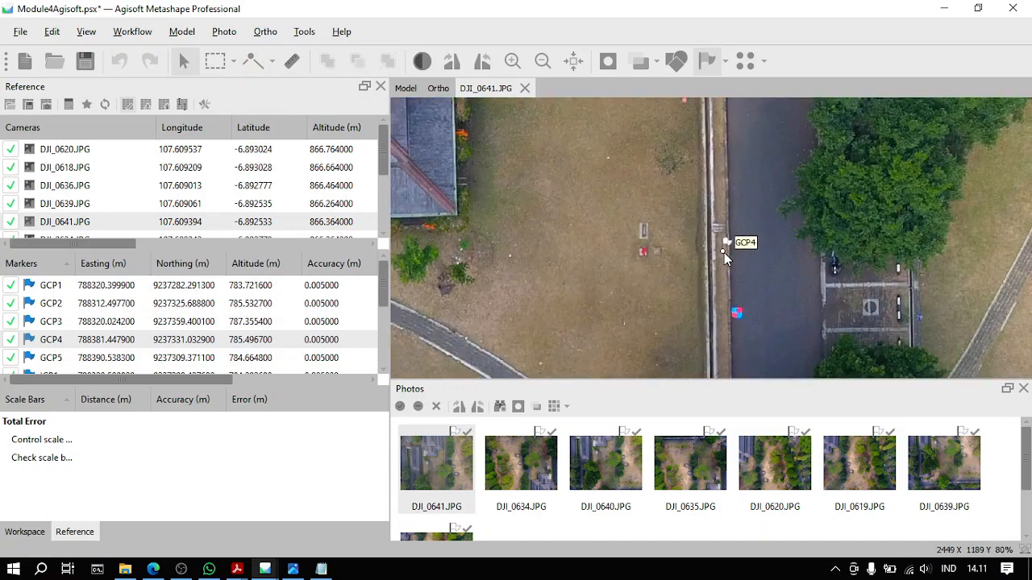
pyautogui.moveTo(723, 251)
pyautogui.mouseDown()
pyautogui.moveTo(738, 314)
pyautogui.moveTo(707, 263)
pyautogui.mouseUp()
pyautogui.scroll(6, 738, 314)
pyautogui.scroll(5, 737, 315)
# Step: Place marker GCP4 on the centre of the road target in DJI_0634.JPG
pyautogui.press('pagedown')
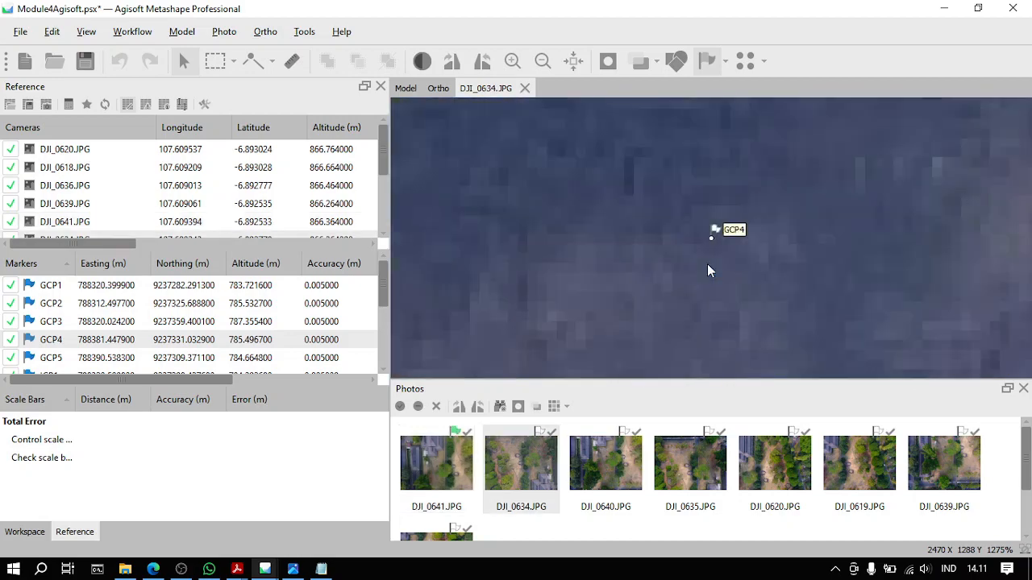
pyautogui.scroll(-10, 707, 263)
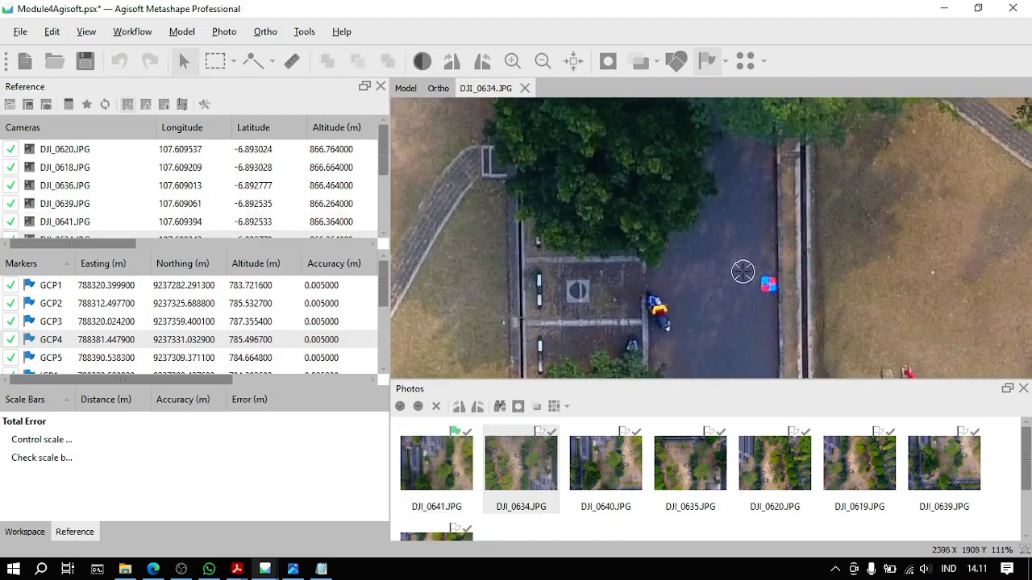
pyautogui.scroll(12, 769, 284)
pyautogui.click(718, 281)
# Step: Place marker GCP4 on the centre of the ground target in DJI_0640.JPG, DJI_0635.JPG and DJI_0620.JPG
pyautogui.press('pagedown')
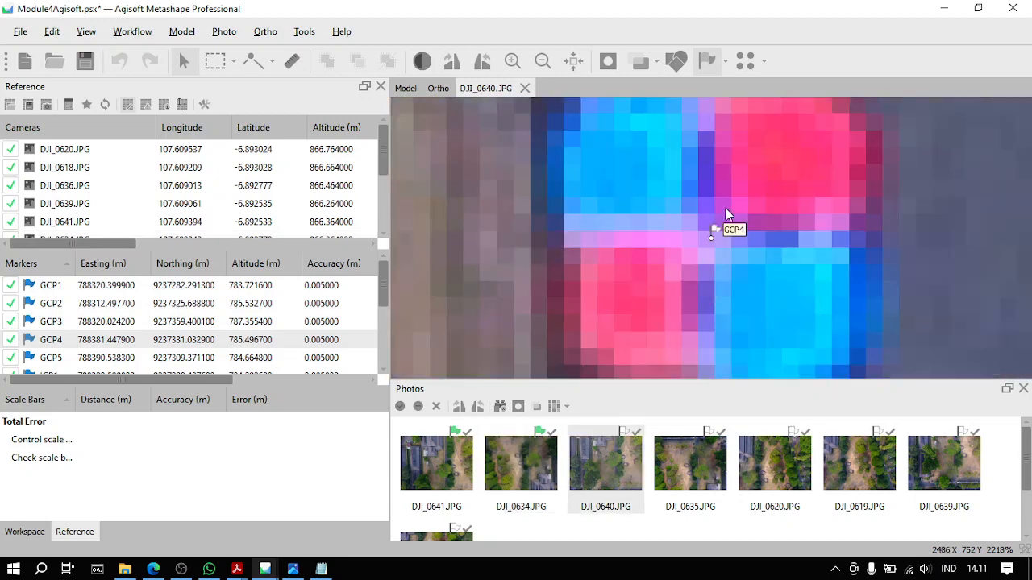
pyautogui.click(710, 236)
pyautogui.press('pagedown')
pyautogui.click(710, 237)
pyautogui.press('pagedown')
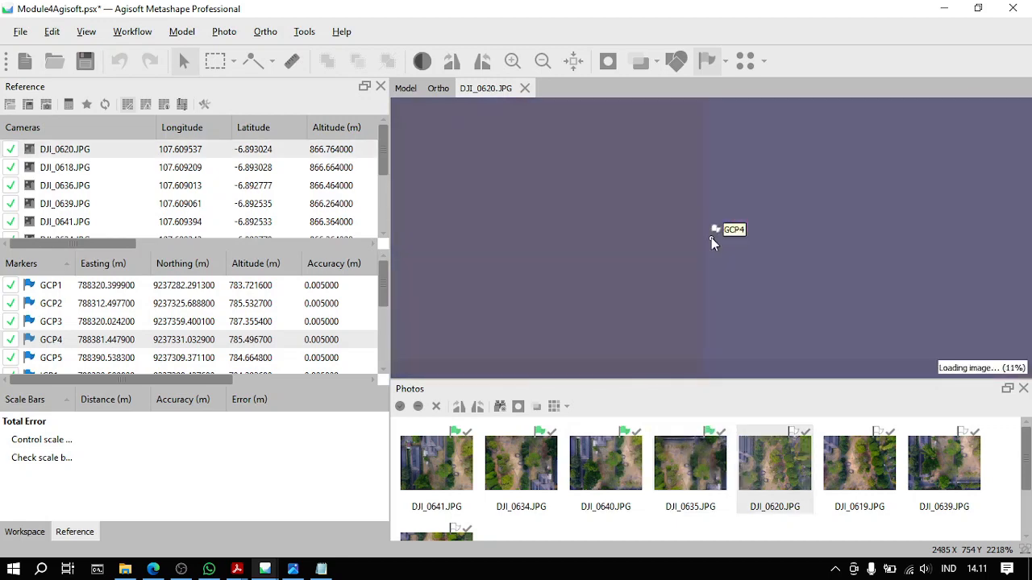
pyautogui.click(726, 235)
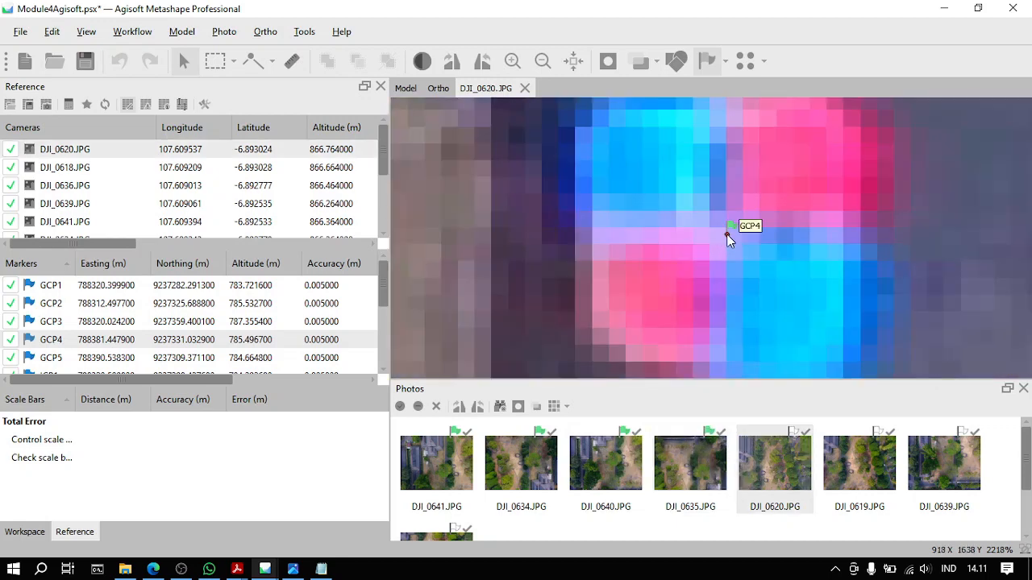
# Step: Place marker GCP4 on the centre of the ground target in DJI_0619.JPG, DJI_0639.JPG and DJI_0618.JPG
pyautogui.press('pagedown')
pyautogui.click(713, 239)
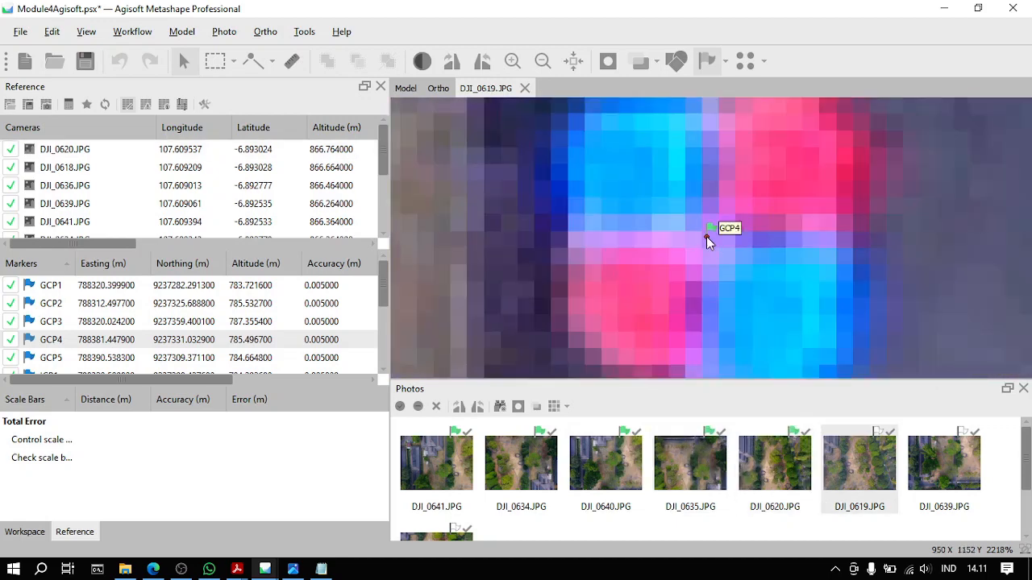
pyautogui.press('pagedown')
pyautogui.click(711, 239)
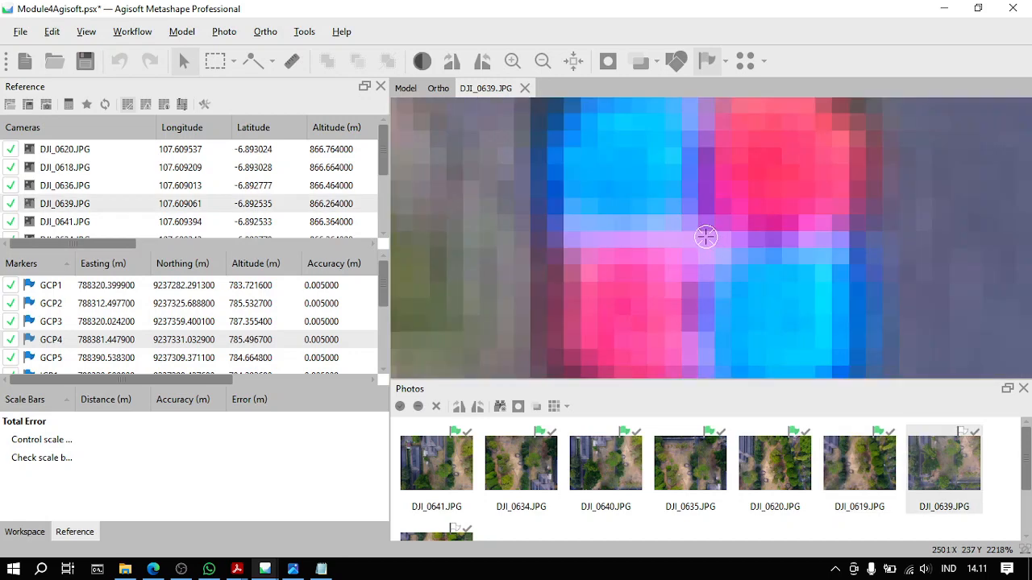
pyautogui.press('pagedown')
pyautogui.moveTo(711, 240); pyautogui.dragTo(713, 235)
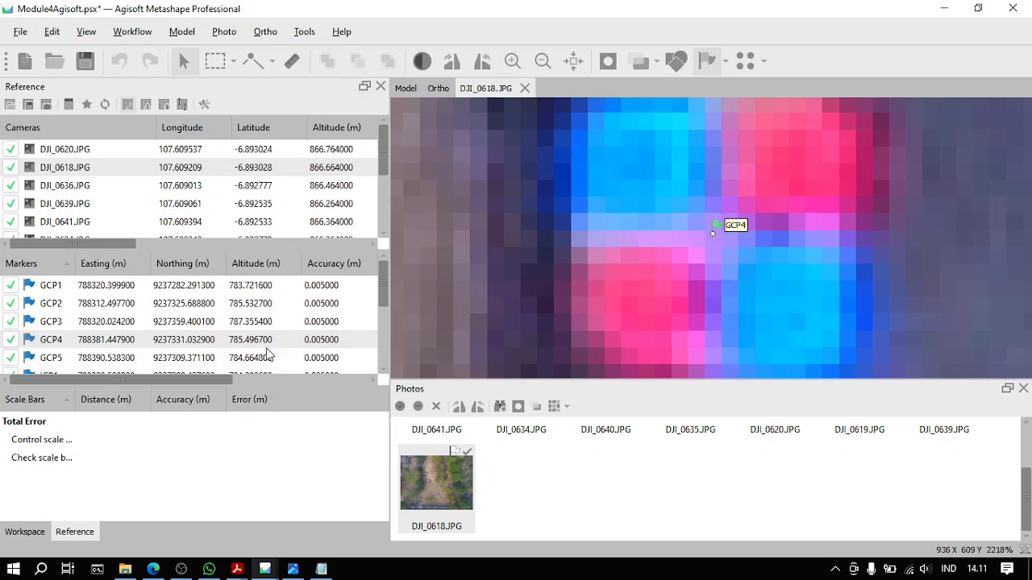
# Step: Filter the photos by marker GCP5, open DJI_0634.JPG and place the marker on the centre of the target between the two footpaths
pyautogui.scroll(-2, 266, 347)
pyautogui.rightClick(205, 323)
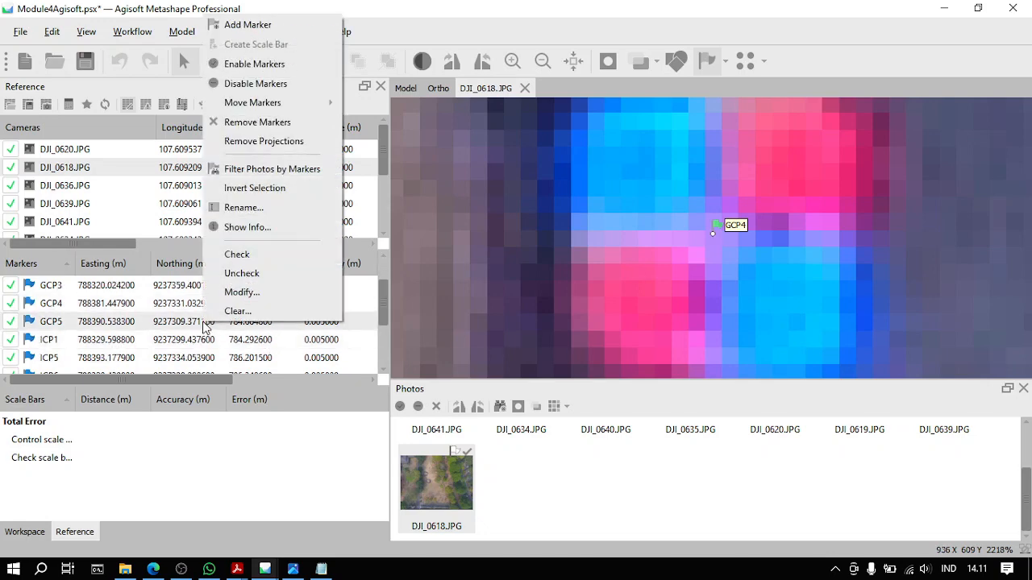
pyautogui.click(303, 168)
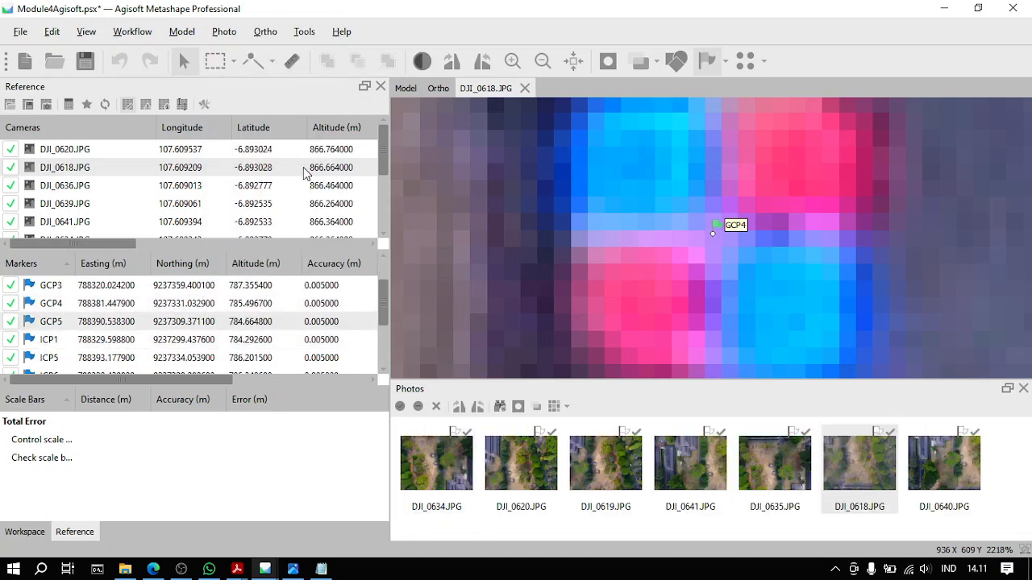
pyautogui.doubleClick(442, 459)
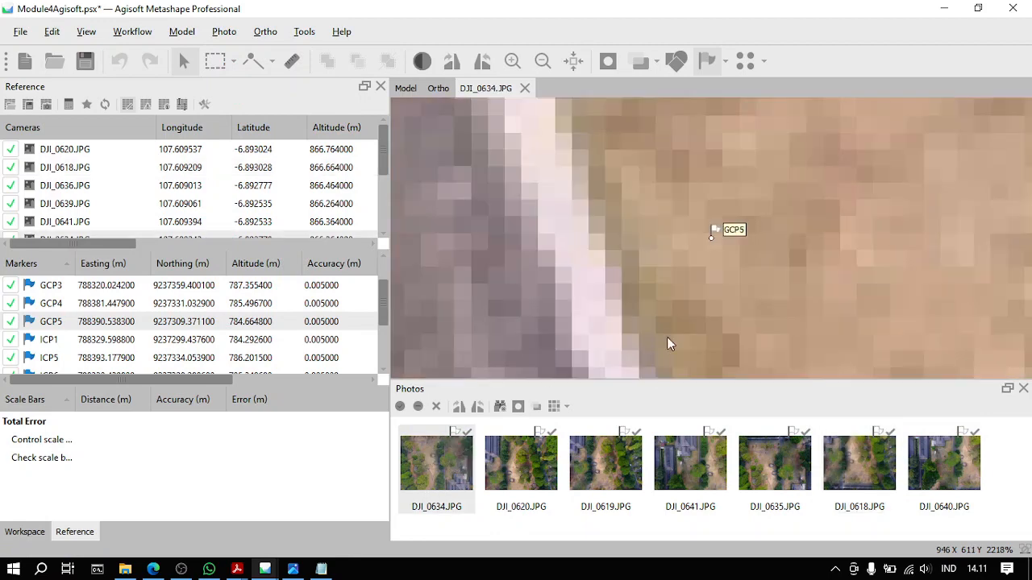
pyautogui.scroll(-5, 680, 333)
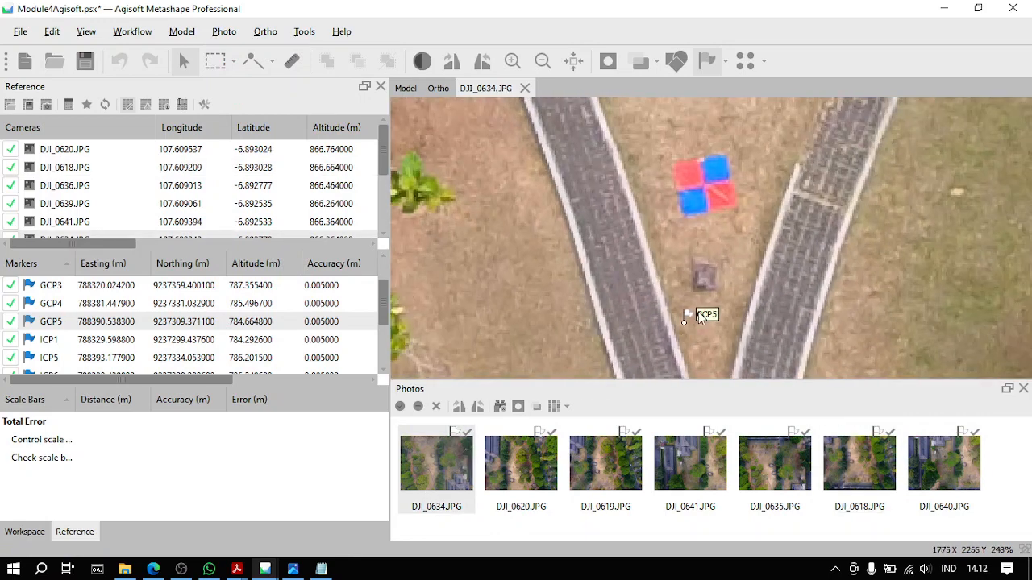
pyautogui.moveTo(686, 319)
pyautogui.mouseDown()
pyautogui.moveTo(715, 218)
pyautogui.moveTo(707, 188)
pyautogui.moveTo(682, 173)
pyautogui.mouseUp()
pyautogui.scroll(8, 705, 184)
pyautogui.moveTo(653, 250); pyautogui.dragTo(687, 334)
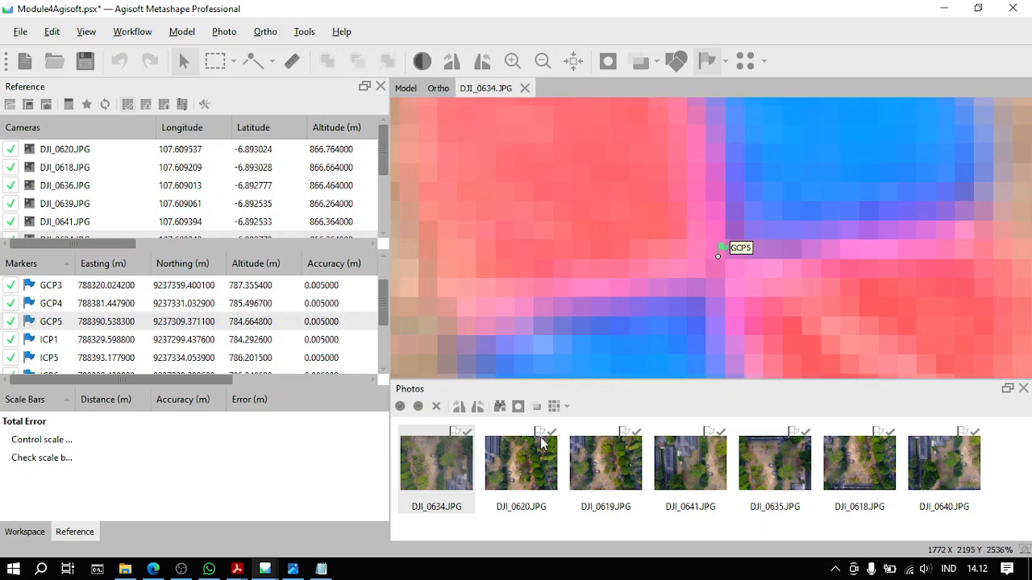
# Step: Open DJI_0620.JPG and place marker GCP5 on the centre of the ground target
pyautogui.doubleClick(517, 463)
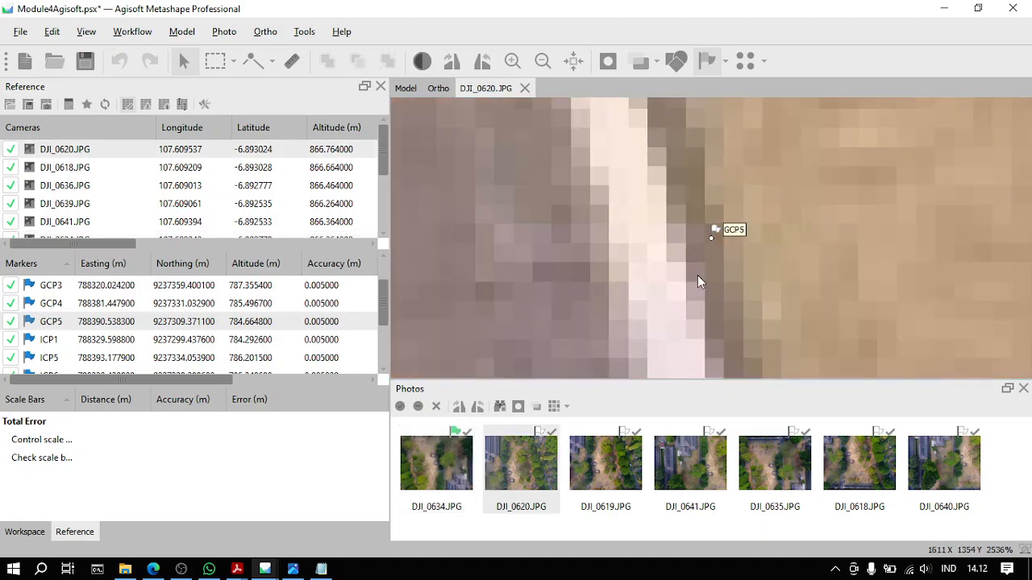
pyautogui.scroll(-10, 697, 275)
pyautogui.moveTo(699, 274)
pyautogui.mouseDown()
pyautogui.moveTo(633, 326)
pyautogui.moveTo(643, 305)
pyautogui.mouseUp()
pyautogui.scroll(8, 630, 328)
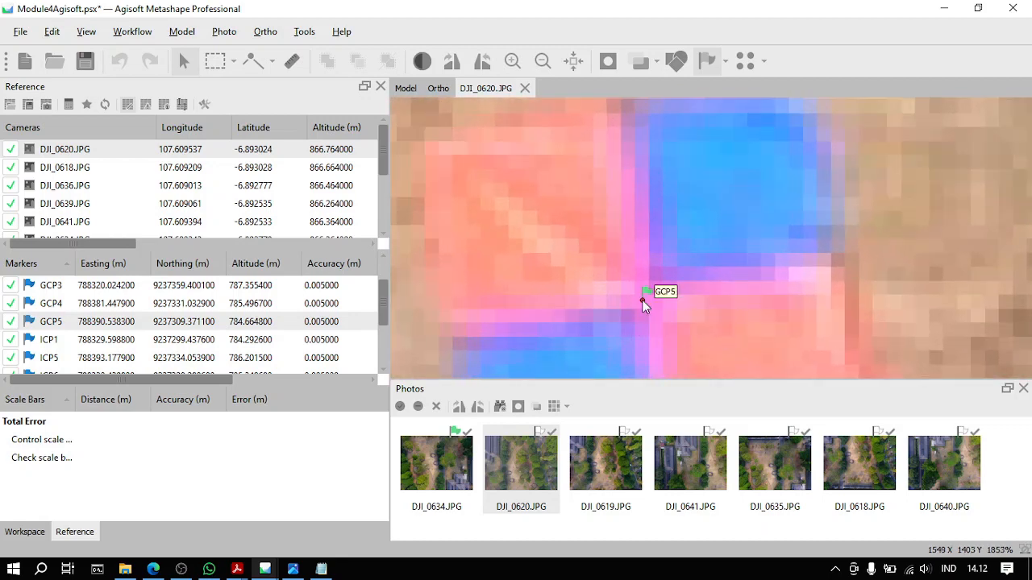
# Step: Place marker GCP5 on the centre of the ground target in DJI_0619.JPG and DJI_0641.JPG
pyautogui.press('pagedown')
pyautogui.moveTo(712, 235)
pyautogui.mouseDown()
pyautogui.moveTo(712, 227)
pyautogui.moveTo(725, 229)
pyautogui.mouseUp()
pyautogui.press('pagedown')
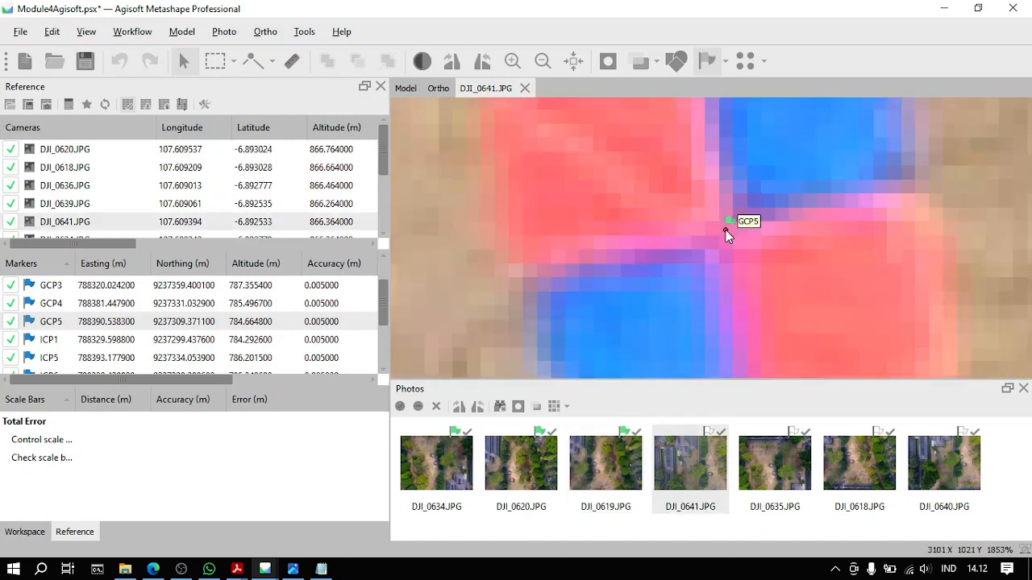
# Step: Place marker GCP5 on the centre of the ground target in DJI_0635.JPG, DJI_0618.JPG and DJI_0640.JPG
pyautogui.press('pagedown')
pyautogui.moveTo(726, 233); pyautogui.dragTo(727, 227)
pyautogui.press('pagedown')
pyautogui.press('pagedown')
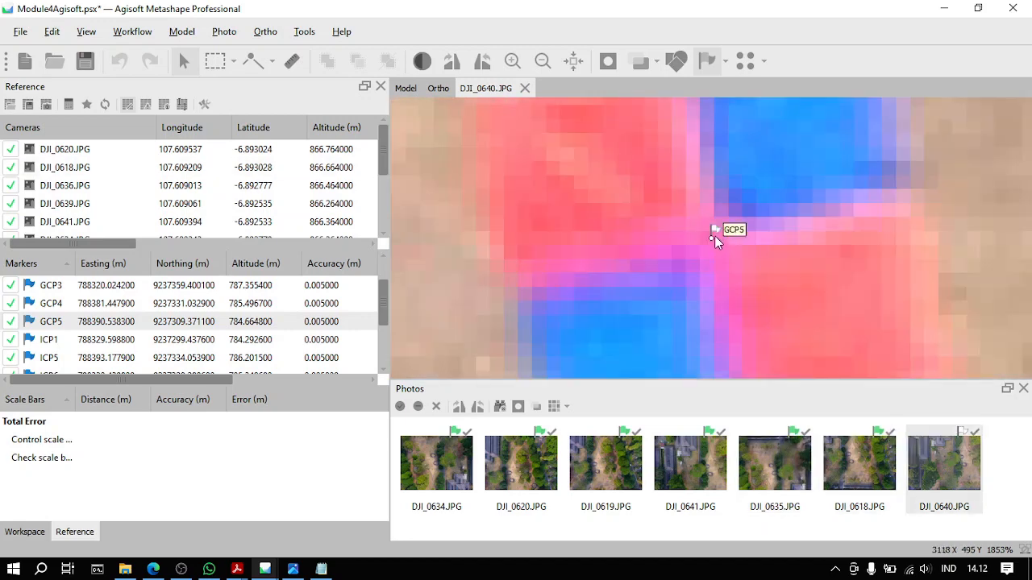
pyautogui.moveTo(712, 241); pyautogui.dragTo(712, 238)
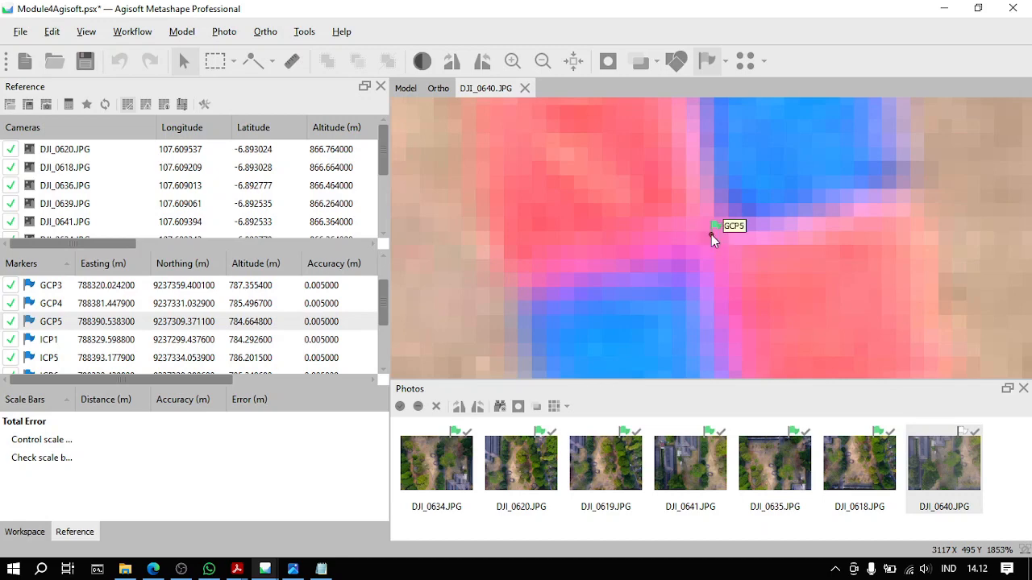
# Step: Fine-tune marker GCP5 on the target's centre in DJI_0634.JPG and recheck its placement in DJI_0620.JPG
pyautogui.press('pagedown')
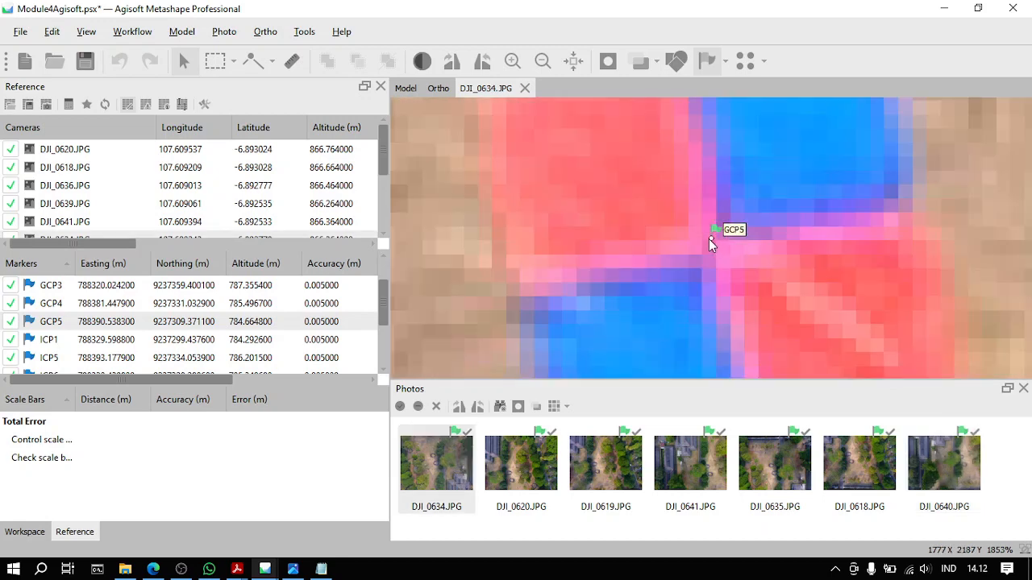
pyautogui.moveTo(714, 242); pyautogui.dragTo(714, 238)
pyautogui.click(716, 241)
pyautogui.press('pagedown')
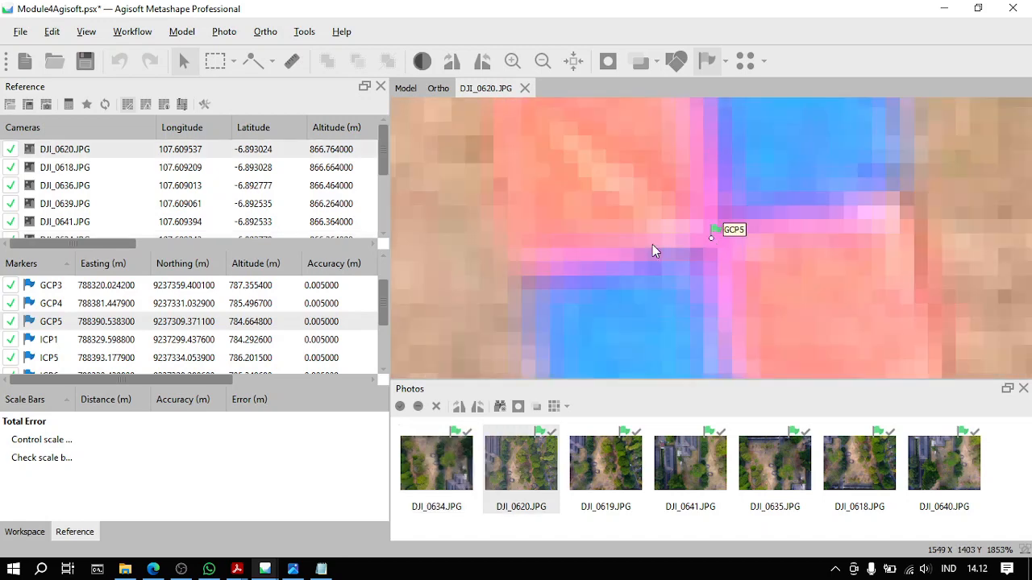
# Step: Filter the photos by marker ICP1 and inspect the footpath junction in DJI_0636.JPG and DJI_0635.JPG for the check point
pyautogui.click(109, 339)
pyautogui.rightClick(110, 342)
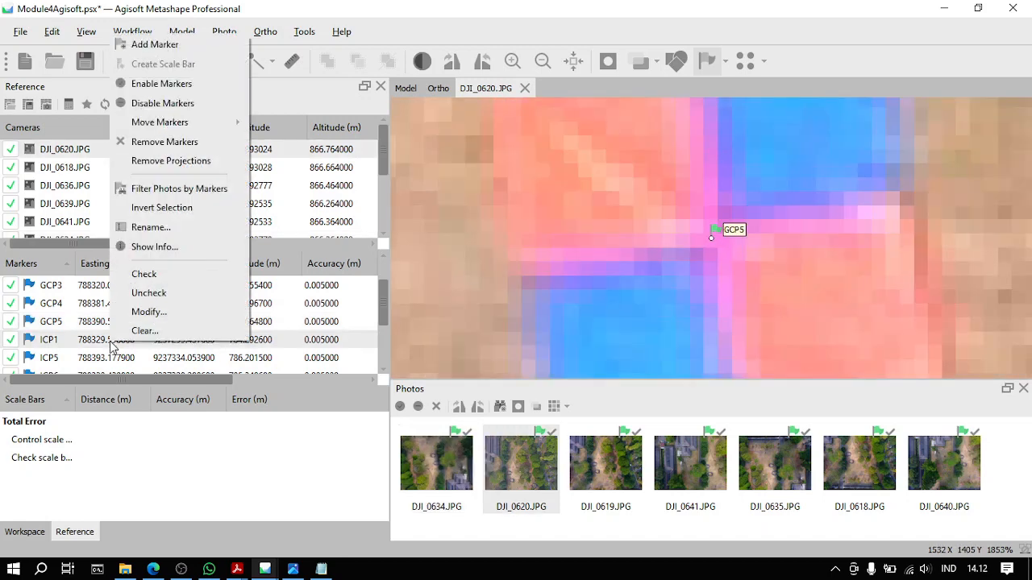
pyautogui.click(206, 193)
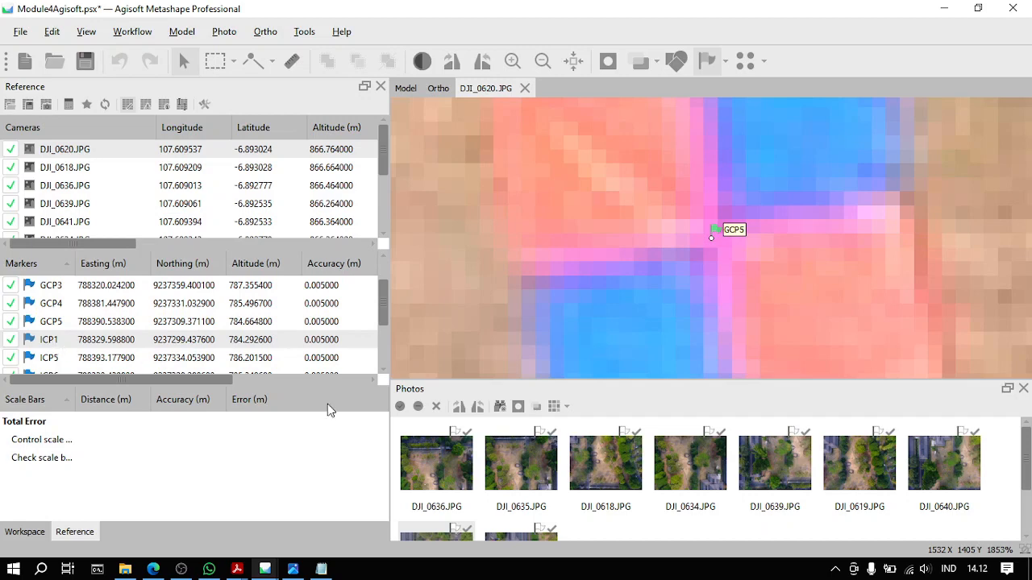
pyautogui.doubleClick(451, 458)
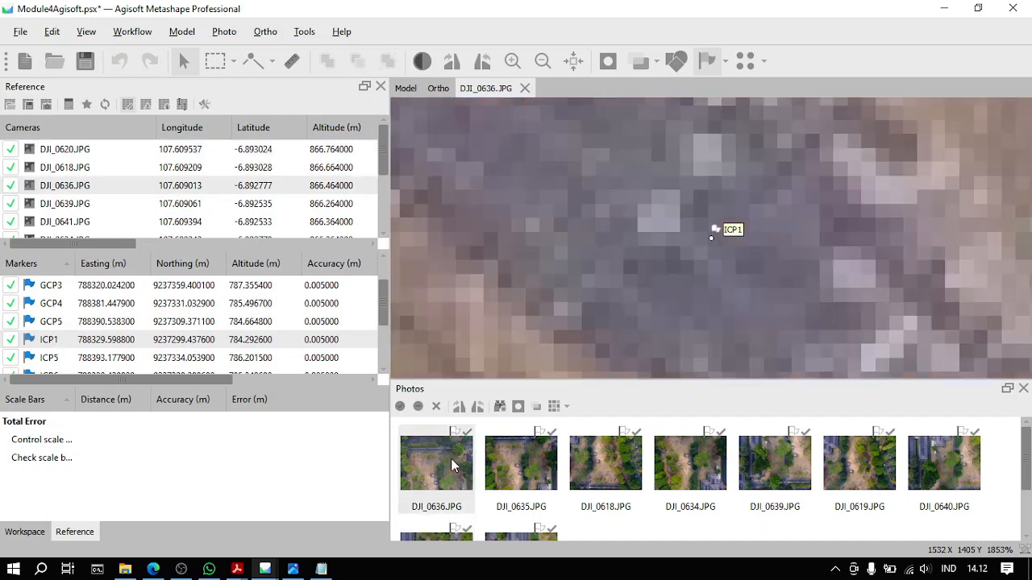
pyautogui.scroll(-10, 725, 285)
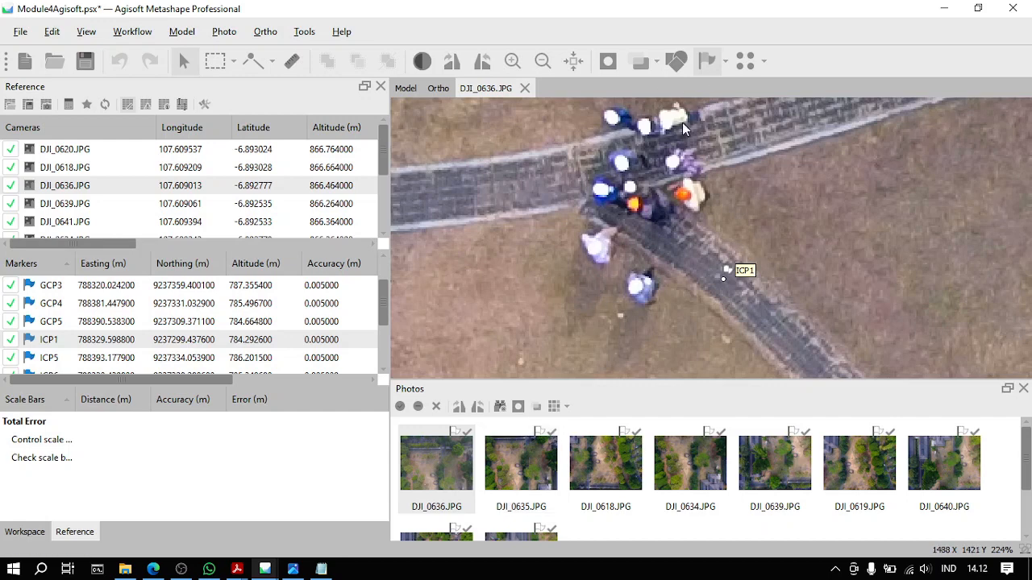
pyautogui.doubleClick(520, 475)
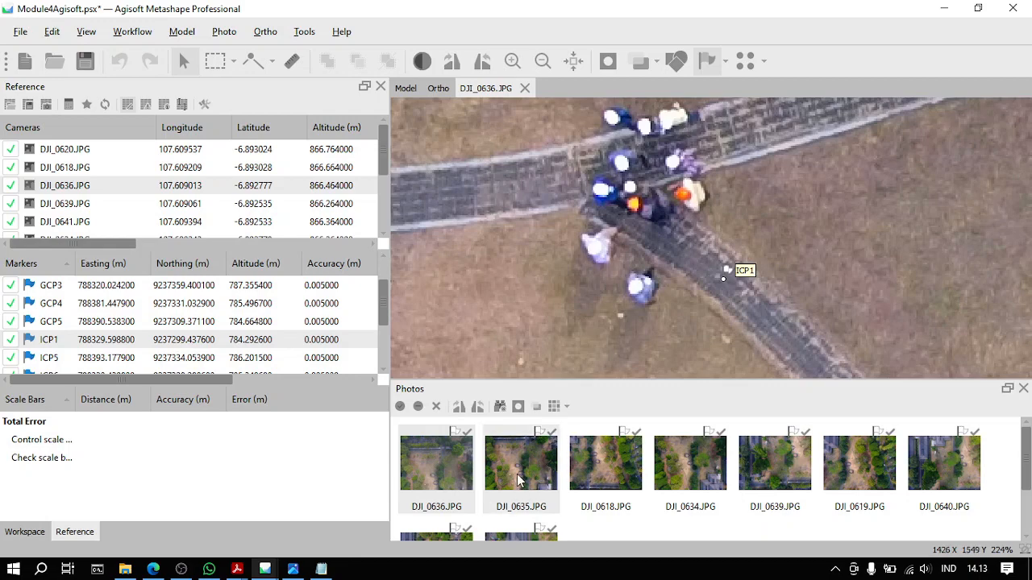
pyautogui.moveTo(672, 227); pyautogui.dragTo(673, 337)
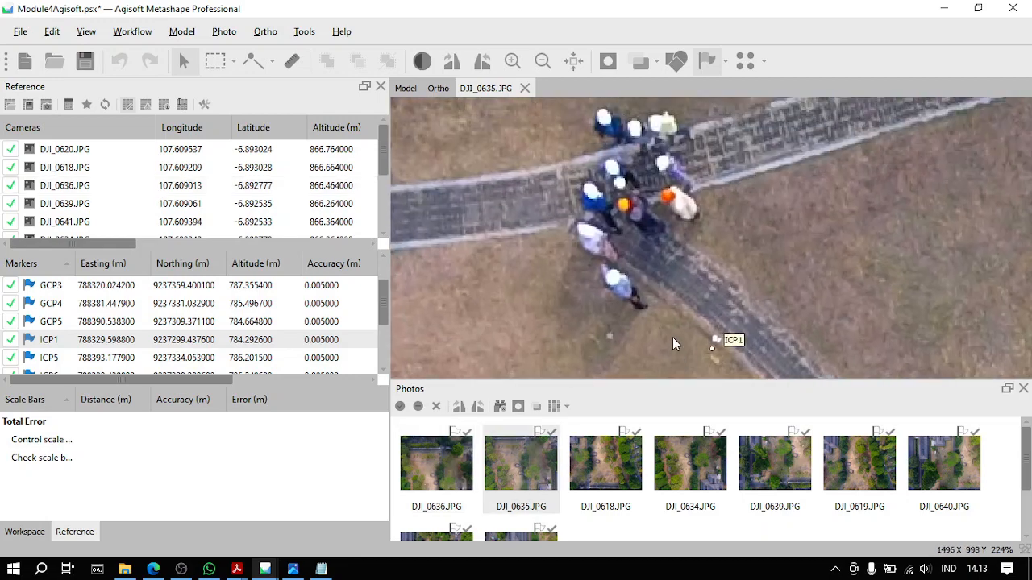
# Step: Open DJI_0618.JPG and place marker ICP1 on the inner corner where the side path meets the main footpath
pyautogui.doubleClick(605, 450)
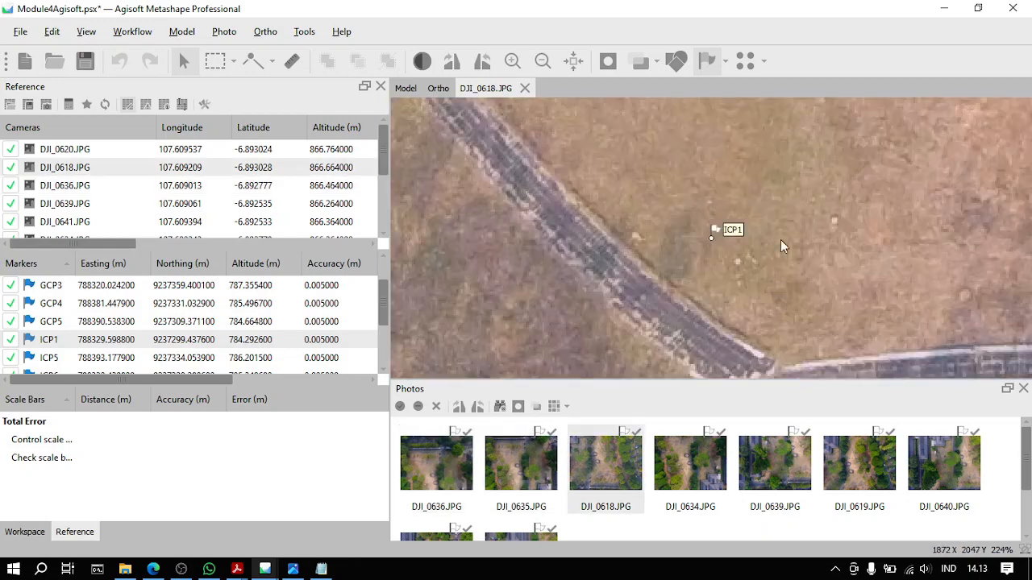
pyautogui.moveTo(785, 220); pyautogui.dragTo(773, 174)
pyautogui.moveTo(709, 151); pyautogui.dragTo(698, 296)
pyautogui.scroll(5, 698, 296)
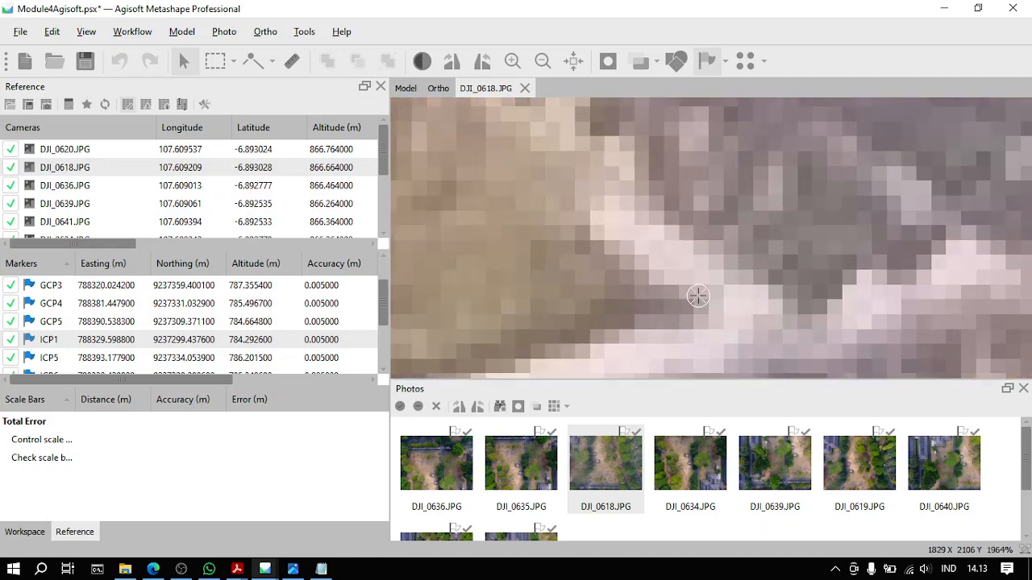
pyautogui.moveTo(697, 305); pyautogui.dragTo(699, 306)
# Step: Skip DJI_0634.JPG and DJI_0639.JPG, and place marker ICP1 on the inner corner of the footpath junction in DJI_0619.JPG
pyautogui.press('pagedown')
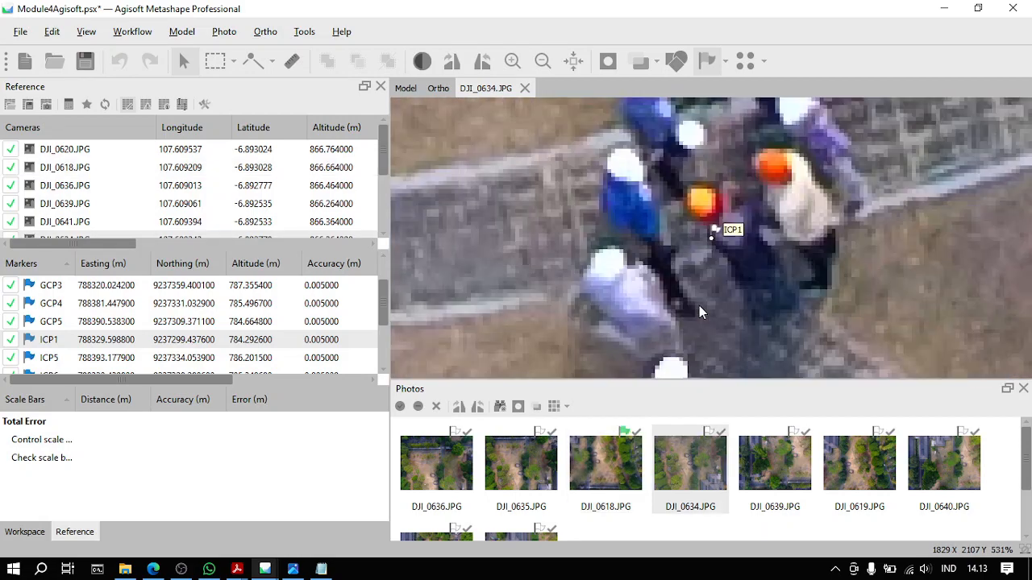
pyautogui.press('pagedown')
pyautogui.press('pagedown')
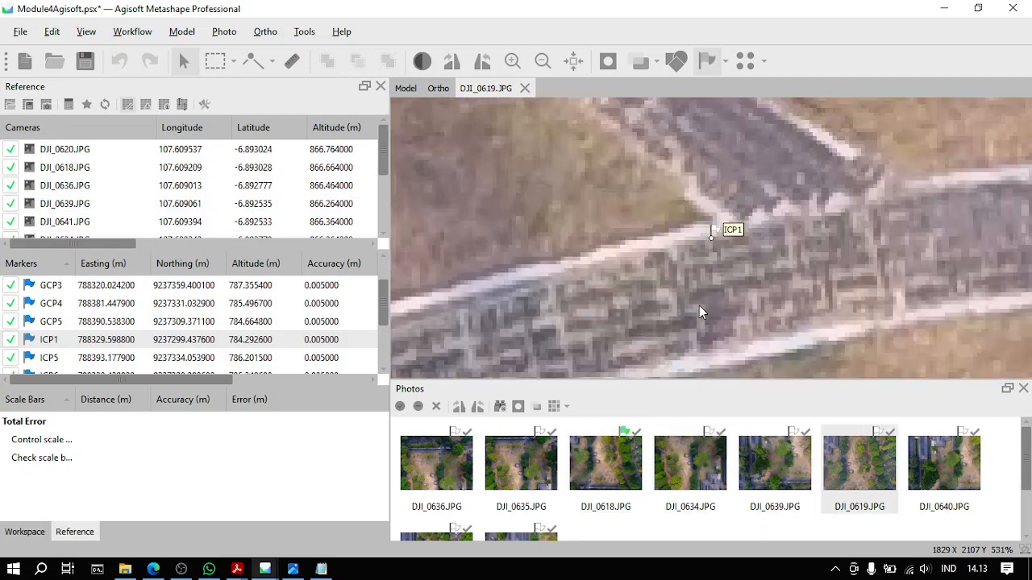
pyautogui.scroll(5, 711, 234)
pyautogui.moveTo(705, 268); pyautogui.dragTo(712, 223)
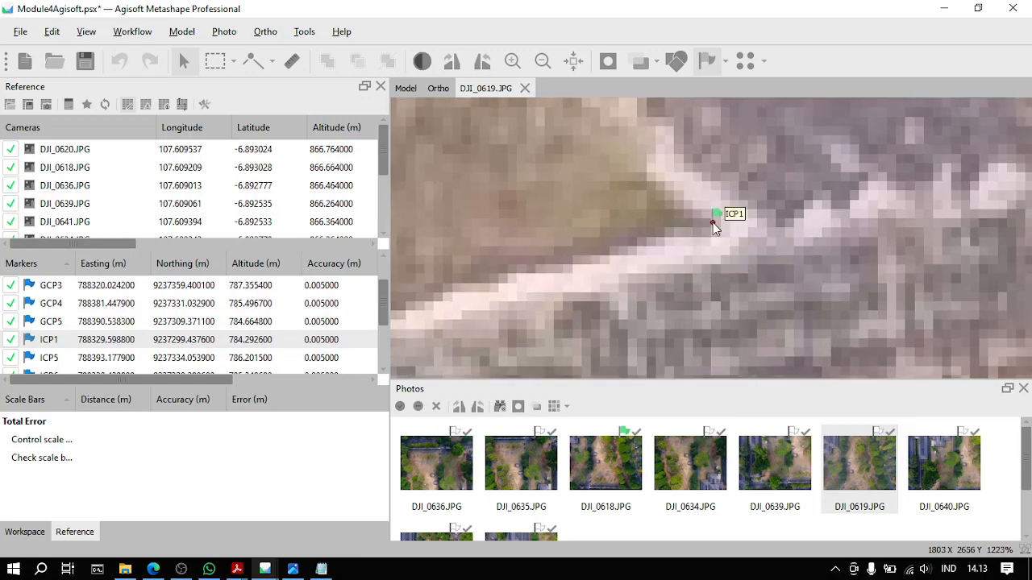
# Step: Check DJI_0640.JPG, DJI_0620.JPG, DJI_0641.JPG and DJI_0636.JPG for a clear view of the ICP1 footpath corner
pyautogui.press('pagedown')
pyautogui.scroll(-12, 712, 223)
pyautogui.scroll(5, 712, 222)
pyautogui.press('pagedown')
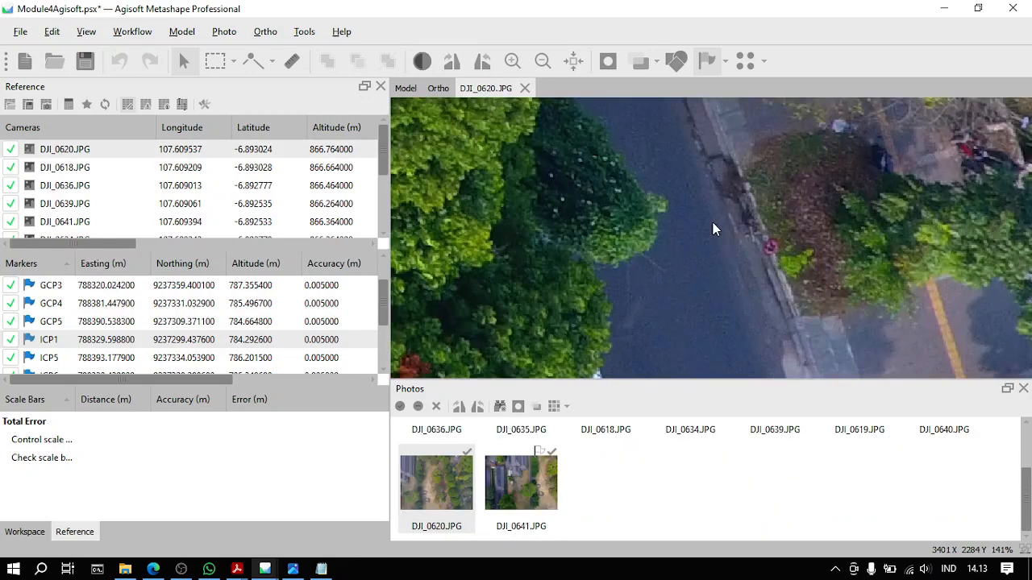
pyautogui.press('pagedown')
pyautogui.scroll(8, 713, 223)
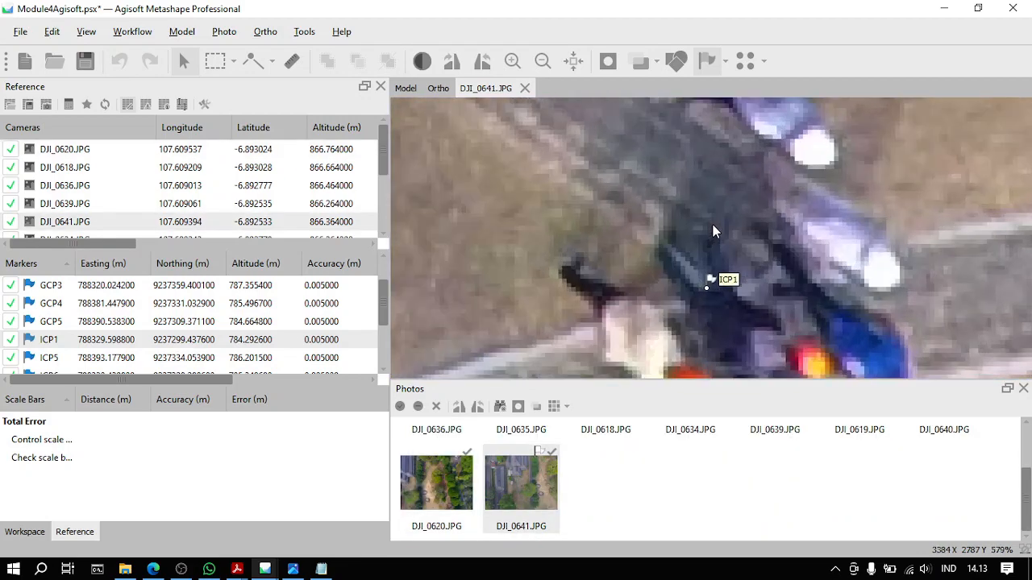
pyautogui.scroll(-3, 711, 299)
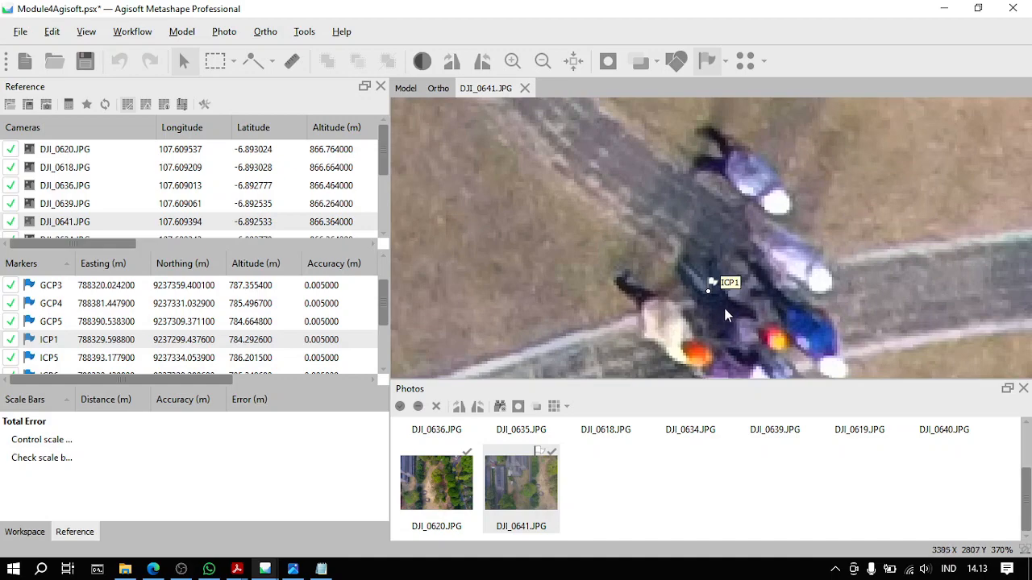
pyautogui.press('pagedown')
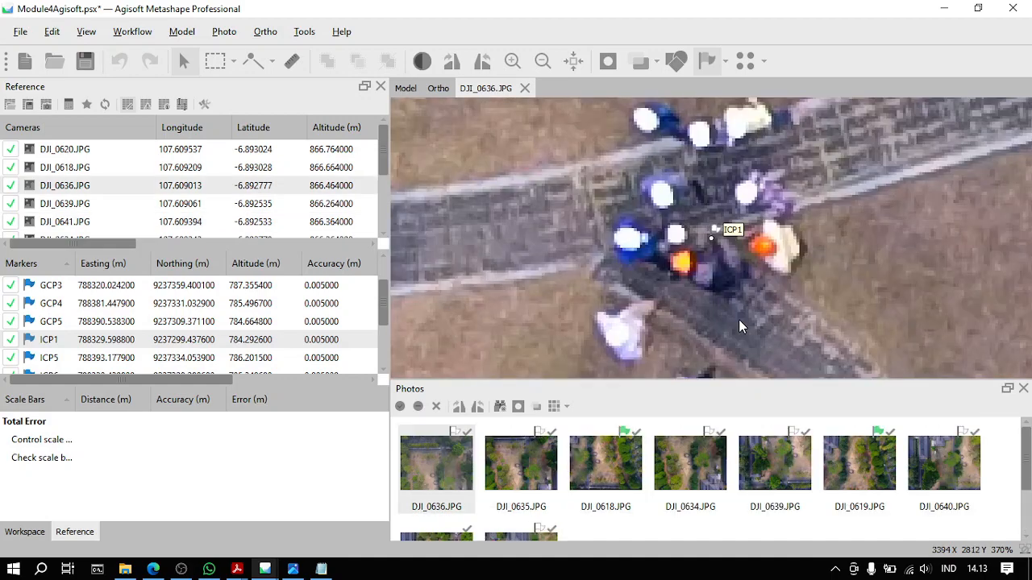
# Step: Filter the photos by marker ICP5 and open DJI_0641.JPG
pyautogui.click(220, 363)
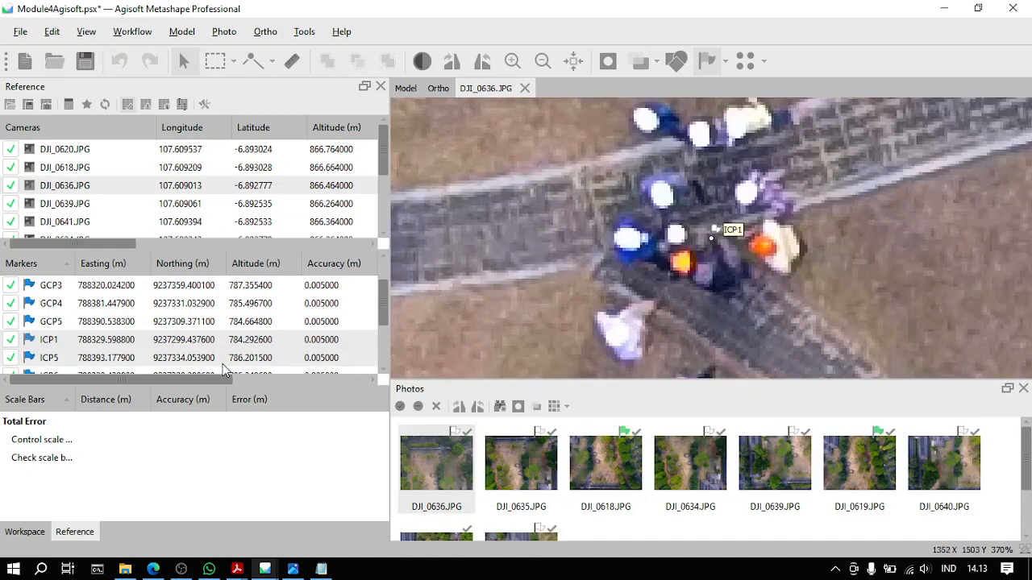
pyautogui.rightClick(220, 364)
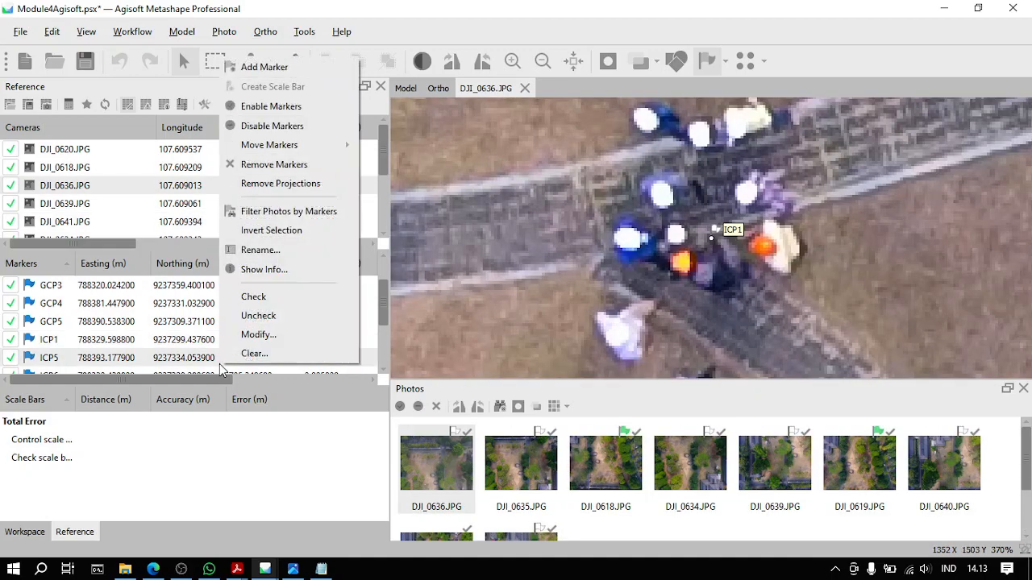
pyautogui.click(277, 210)
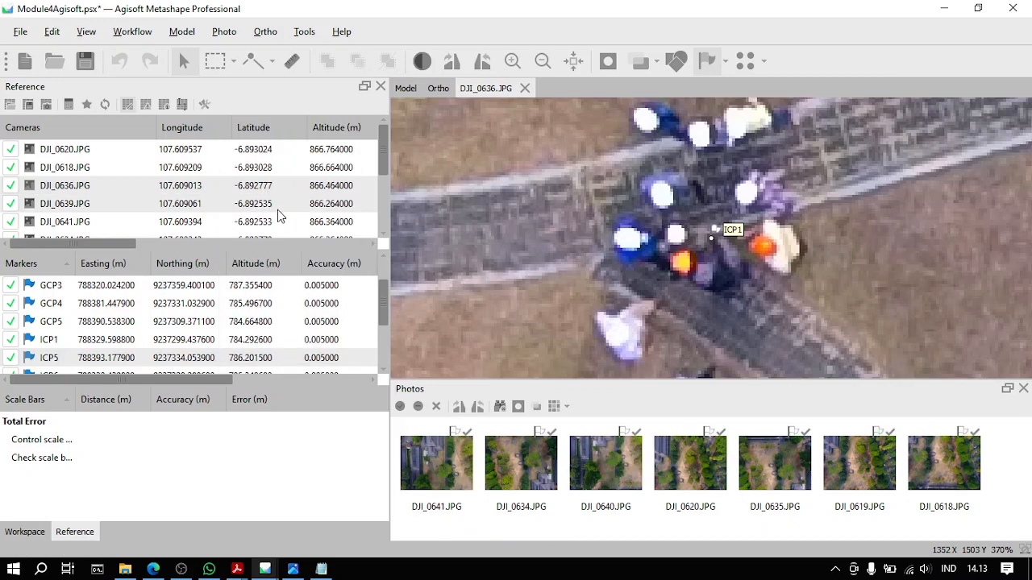
pyautogui.doubleClick(447, 466)
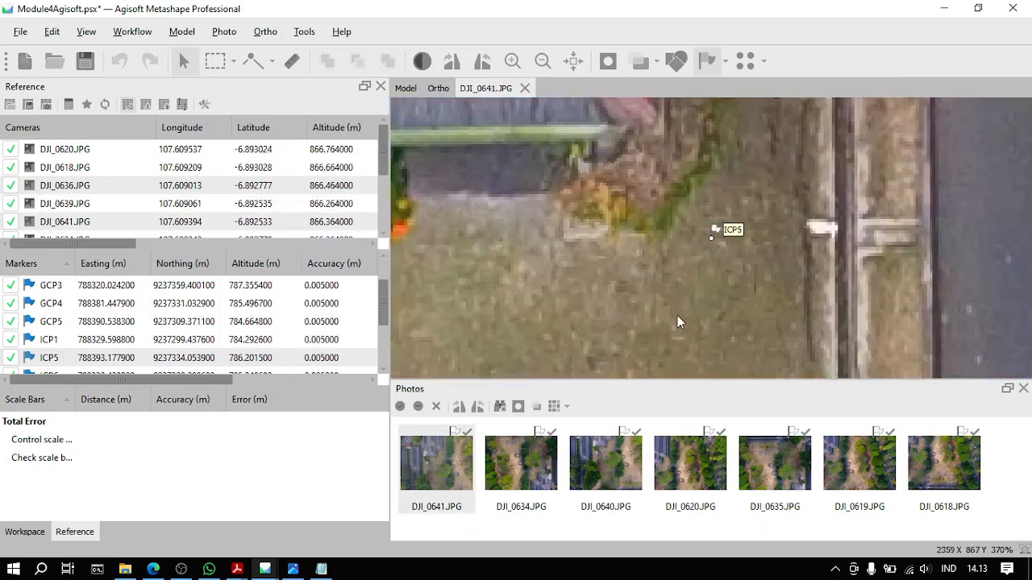
# Step: Place marker ICP5 on the center of the red target in the grass beside the drain in DJI_0641.JPG
pyautogui.moveTo(678, 315); pyautogui.dragTo(608, 172)
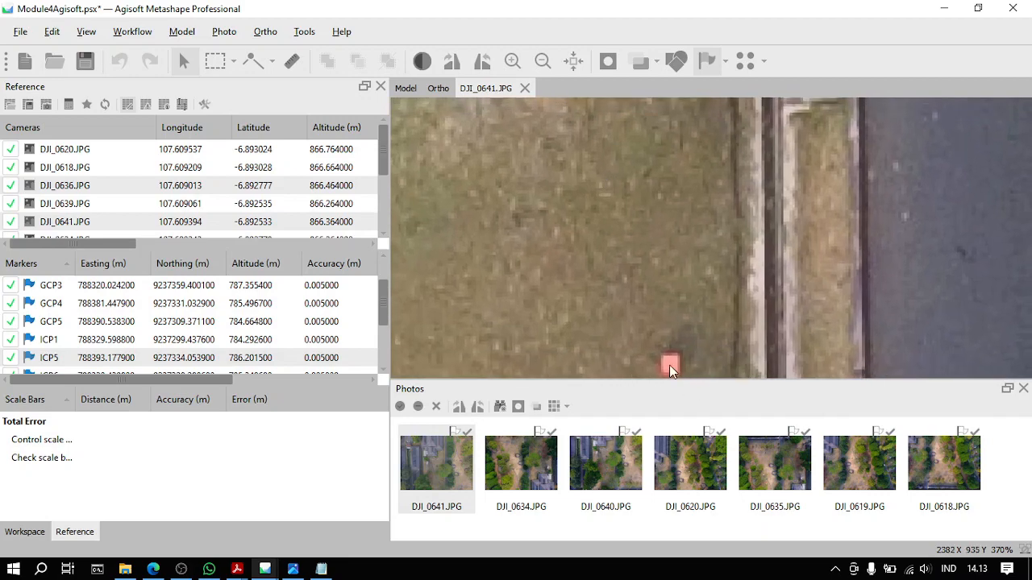
pyautogui.scroll(-3, 733, 321)
pyautogui.moveTo(674, 178); pyautogui.dragTo(693, 352)
pyautogui.scroll(1, 693, 352)
pyautogui.scroll(10, 693, 352)
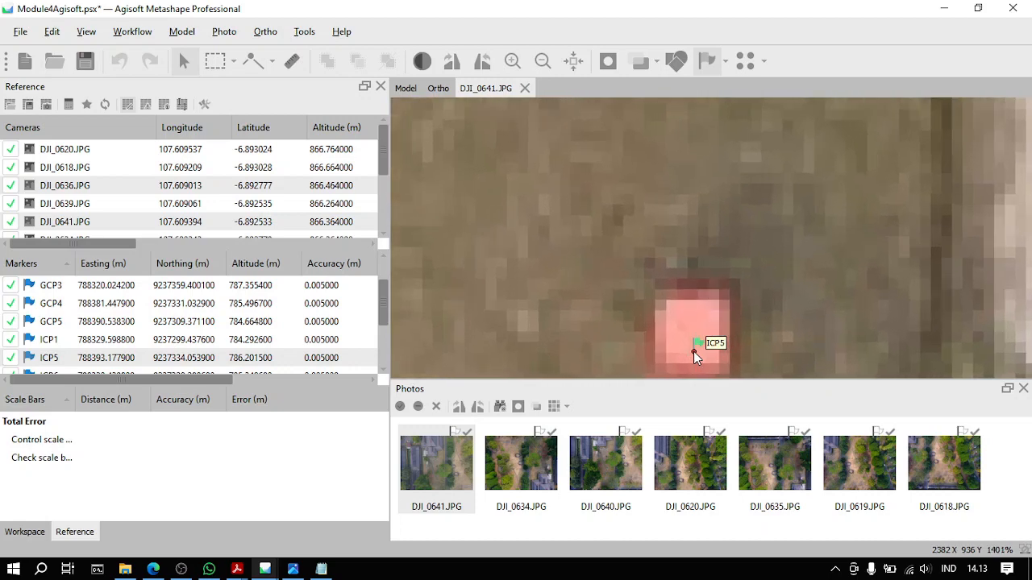
pyautogui.moveTo(690, 303); pyautogui.dragTo(684, 283)
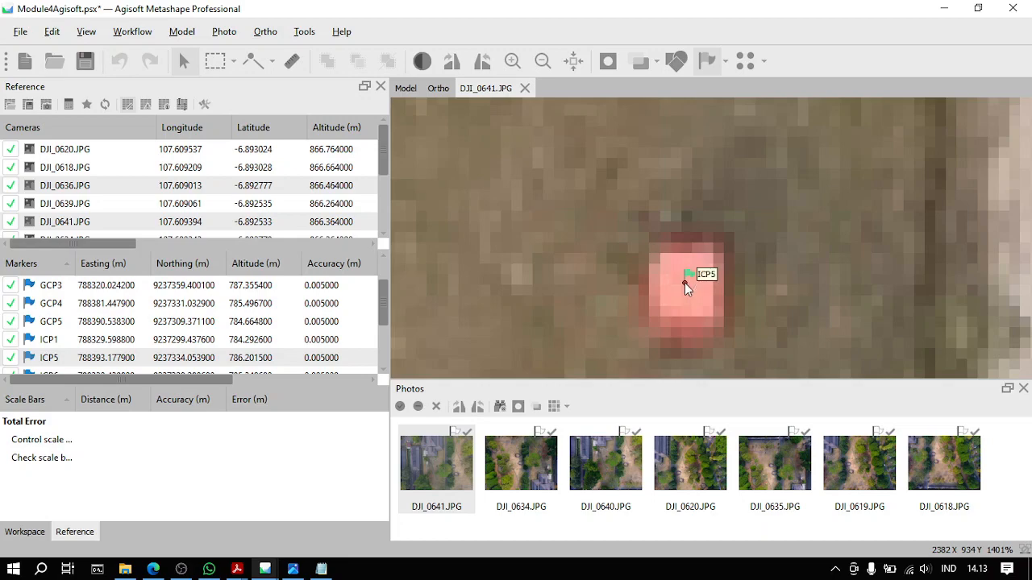
# Step: Place marker ICP5 on the red target in DJI_0634.JPG, DJI_0640.JPG, DJI_0620.JPG and DJI_0635.JPG
pyautogui.press('pagedown')
pyautogui.moveTo(686, 282)
pyautogui.mouseDown()
pyautogui.moveTo(758, 307)
pyautogui.moveTo(680, 265)
pyautogui.moveTo(716, 235)
pyautogui.moveTo(710, 250)
pyautogui.mouseUp()
pyautogui.scroll(10, 757, 307)
pyautogui.press('pagedown')
pyautogui.press('pagedown')
pyautogui.press('pagedown')
# Step: Open DJI_0619.JPG and place marker ICP5 on the light top of the red target
pyautogui.press('pagedown')
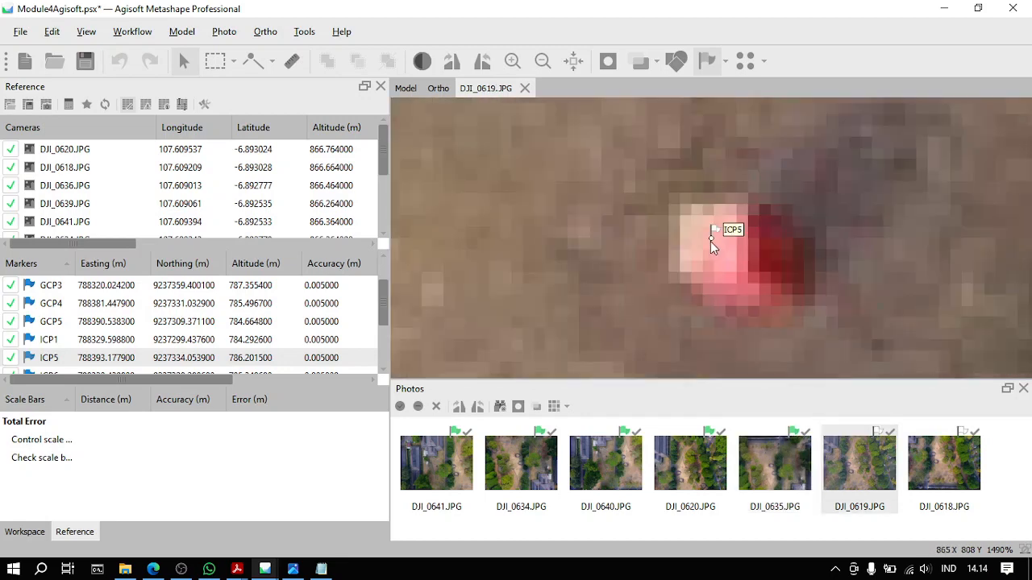
pyautogui.scroll(-5, 786, 260)
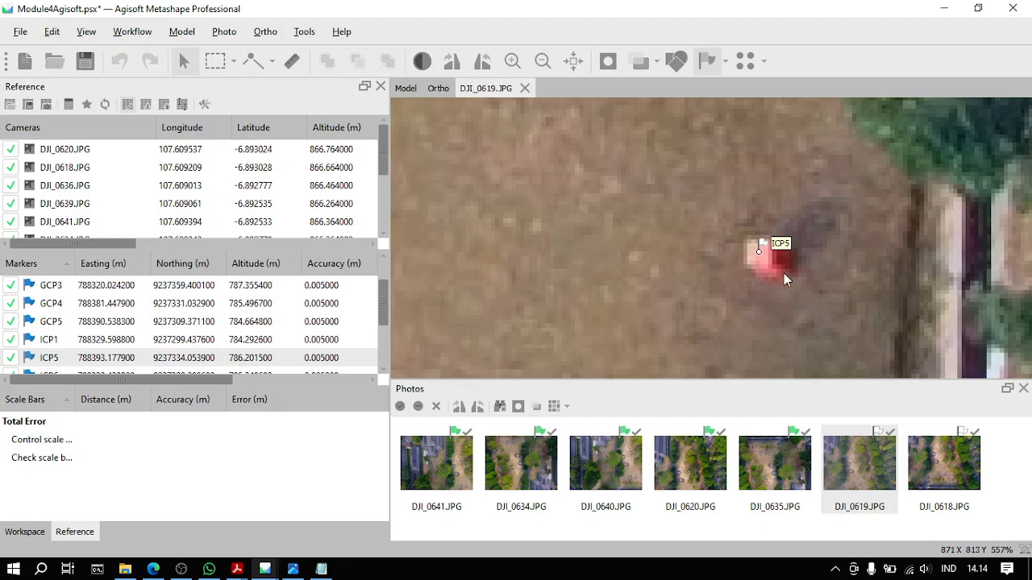
pyautogui.scroll(5, 786, 279)
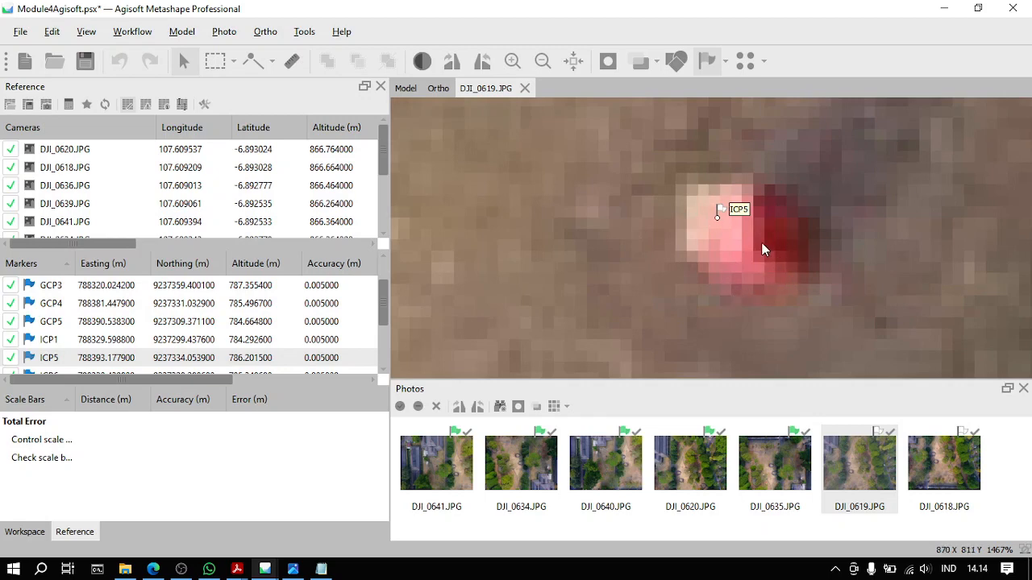
pyautogui.moveTo(717, 217); pyautogui.dragTo(716, 220)
# Step: Place marker ICP5 on the light top of the red target in DJI_0618.JPG
pyautogui.press('pagedown')
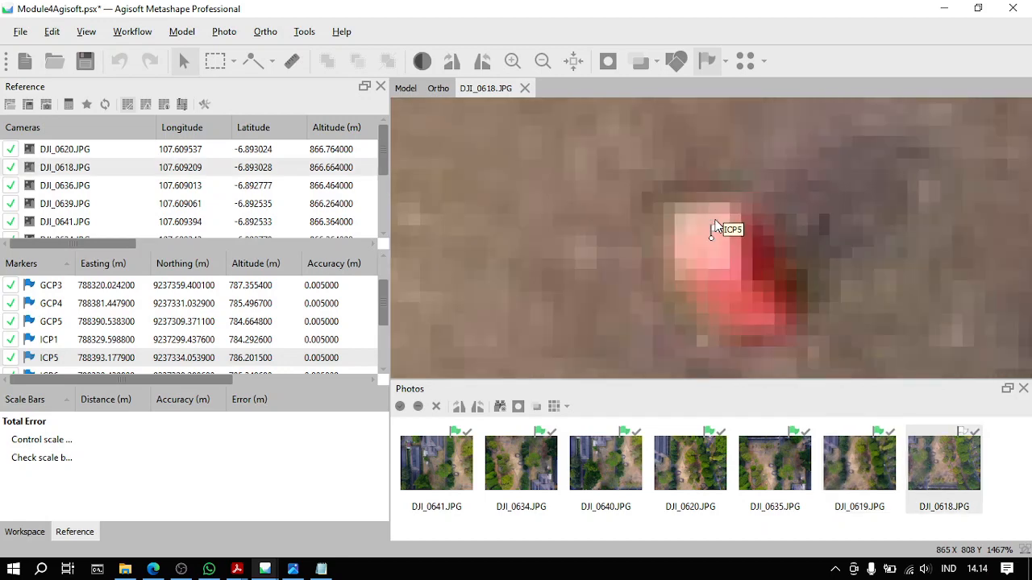
pyautogui.scroll(-5, 766, 317)
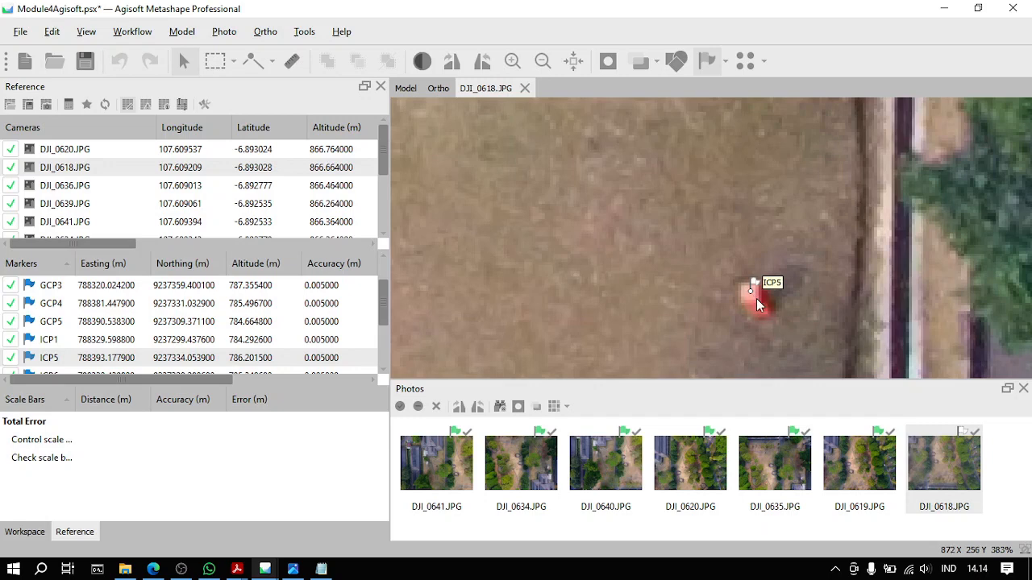
pyautogui.scroll(4, 756, 298)
pyautogui.moveTo(737, 275); pyautogui.dragTo(727, 276)
pyautogui.press('pagedown')
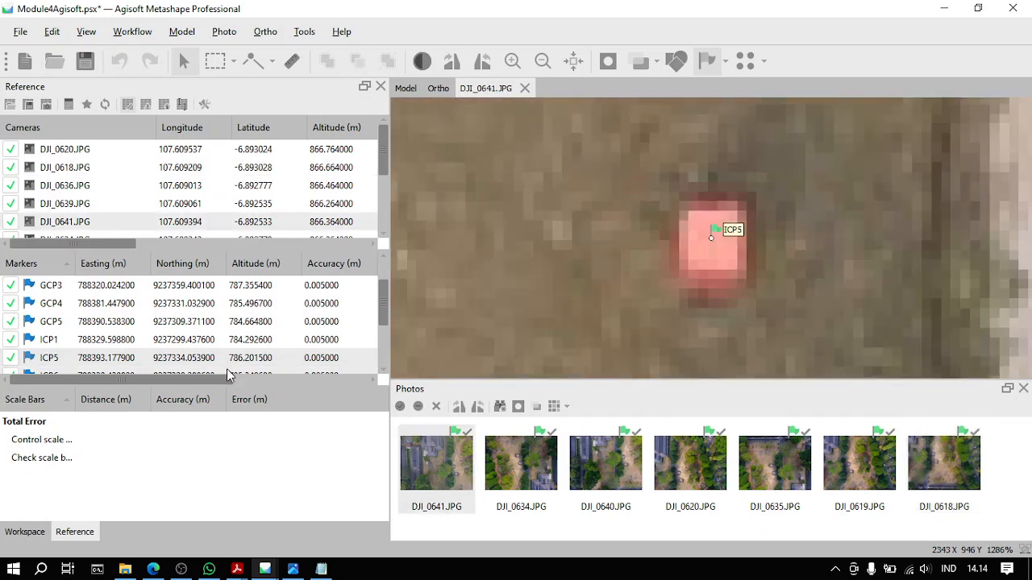
# Step: Filter the photos by marker ICP6 and open DJI_0636.JPG
pyautogui.scroll(-2, 218, 355)
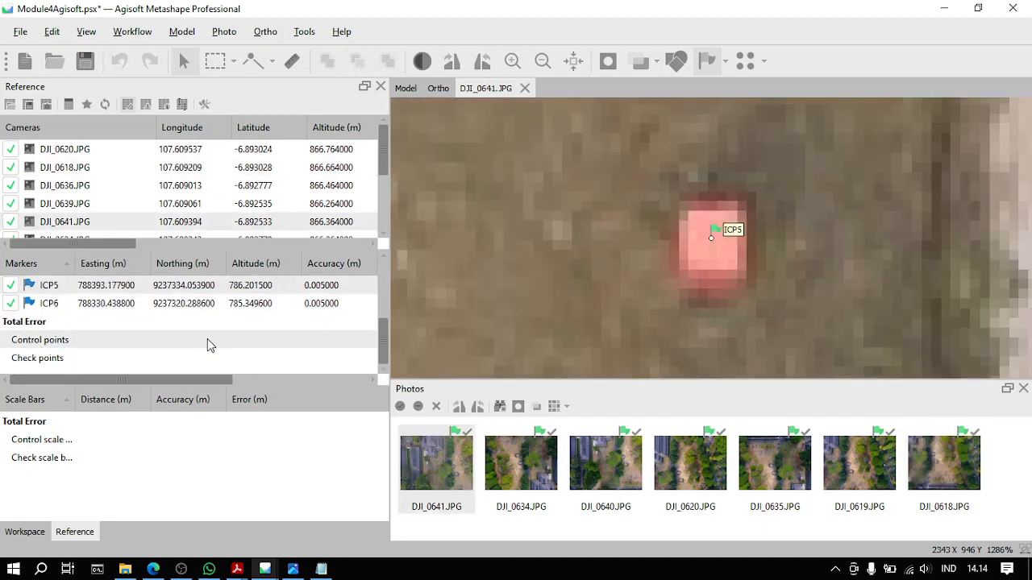
pyautogui.rightClick(145, 301)
pyautogui.click(246, 150)
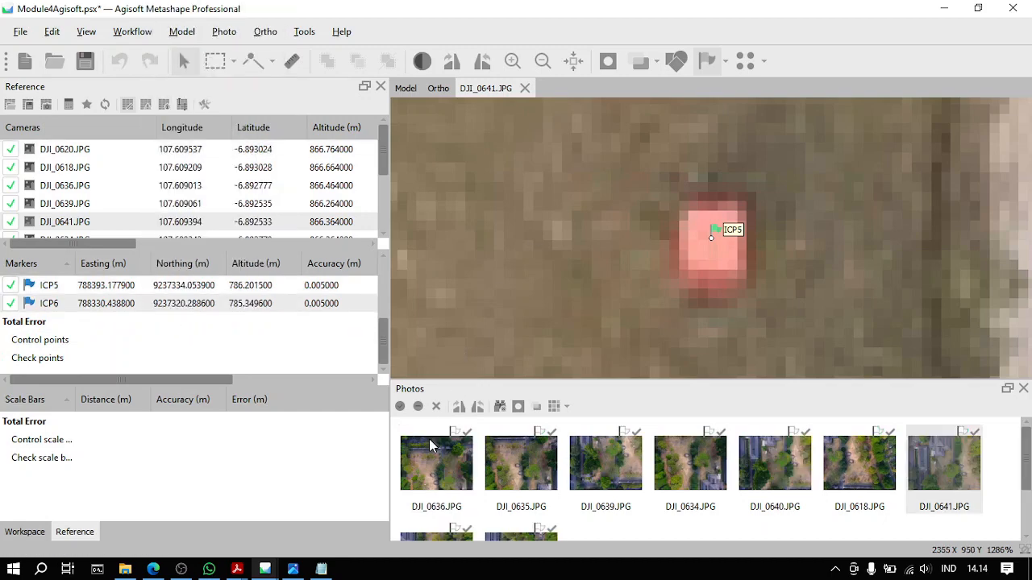
pyautogui.doubleClick(430, 445)
# Step: Place marker ICP6 in DJI_0636.JPG on the corner where the paved cross strip meets the drain edge, beside the white sheets
pyautogui.scroll(-6, 611, 311)
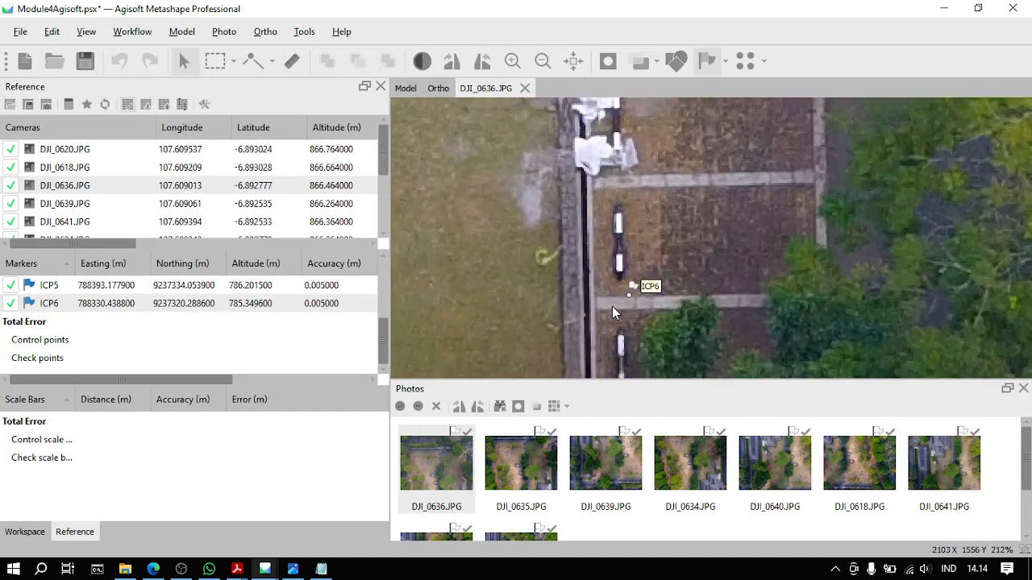
pyautogui.moveTo(642, 262)
pyautogui.mouseDown()
pyautogui.moveTo(663, 313)
pyautogui.moveTo(619, 229)
pyautogui.moveTo(626, 235)
pyautogui.mouseUp()
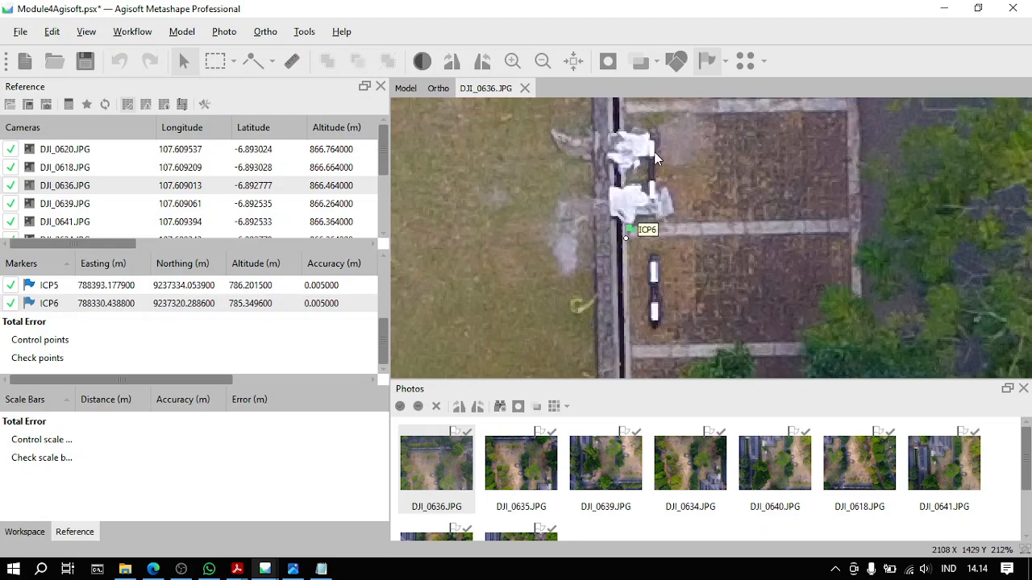
pyautogui.scroll(2, 654, 155)
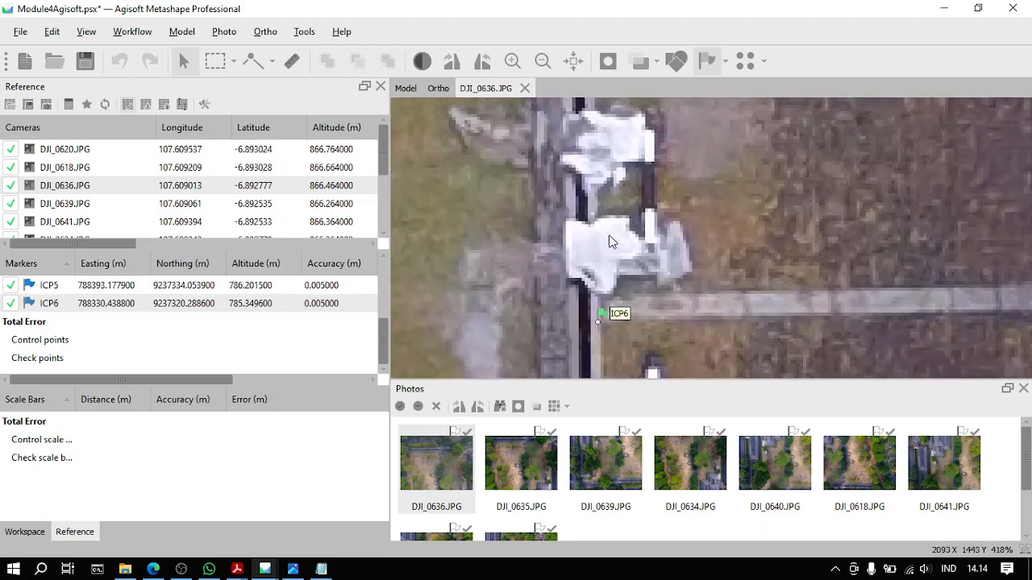
pyautogui.scroll(1, 616, 283)
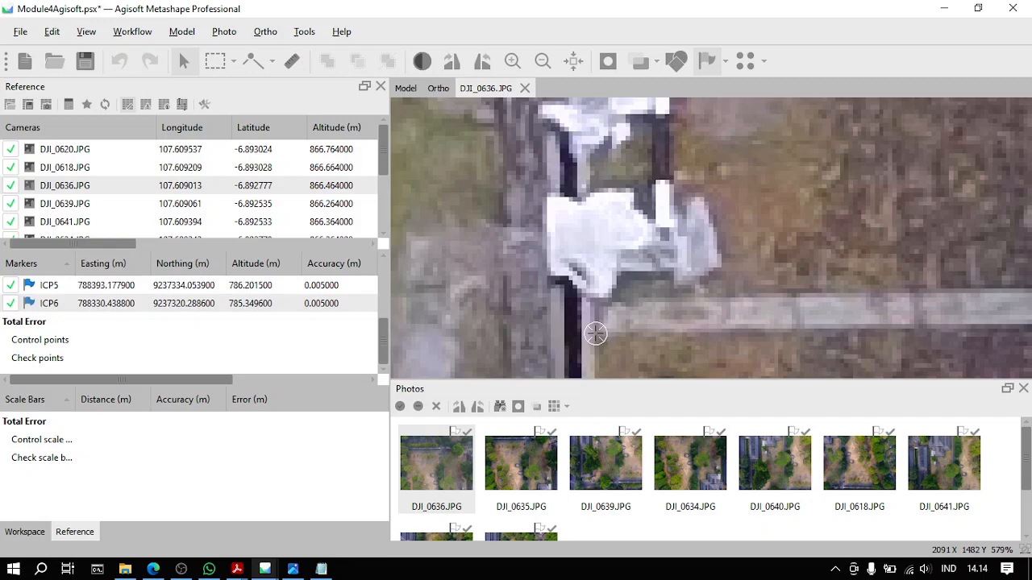
# Step: Place marker ICP6 on the corner of the cross strip and drain edge in DJI_0635.JPG
pyautogui.press('pagedown')
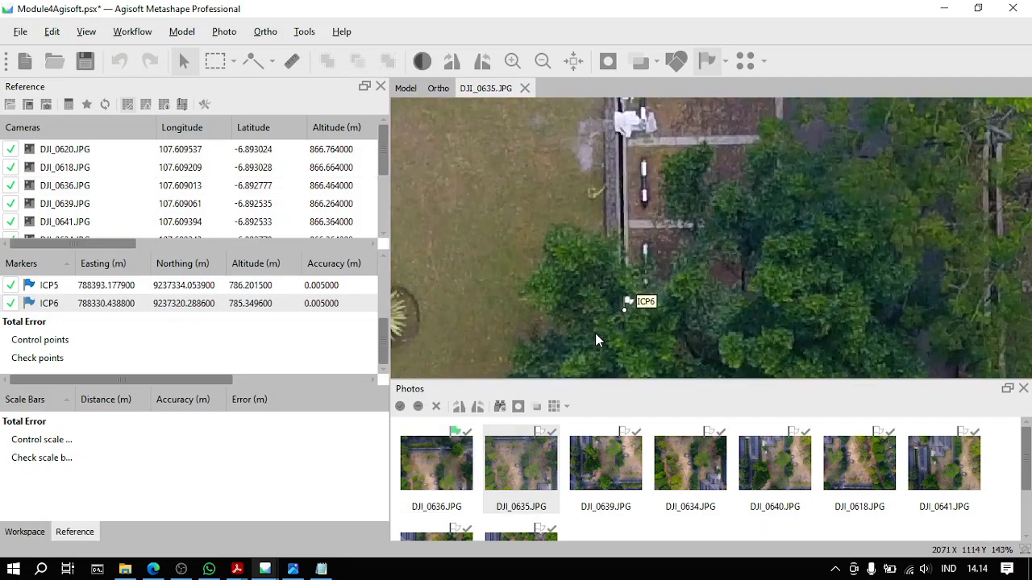
pyautogui.scroll(2, 595, 333)
pyautogui.moveTo(627, 310); pyautogui.dragTo(632, 141)
pyautogui.scroll(8, 627, 147)
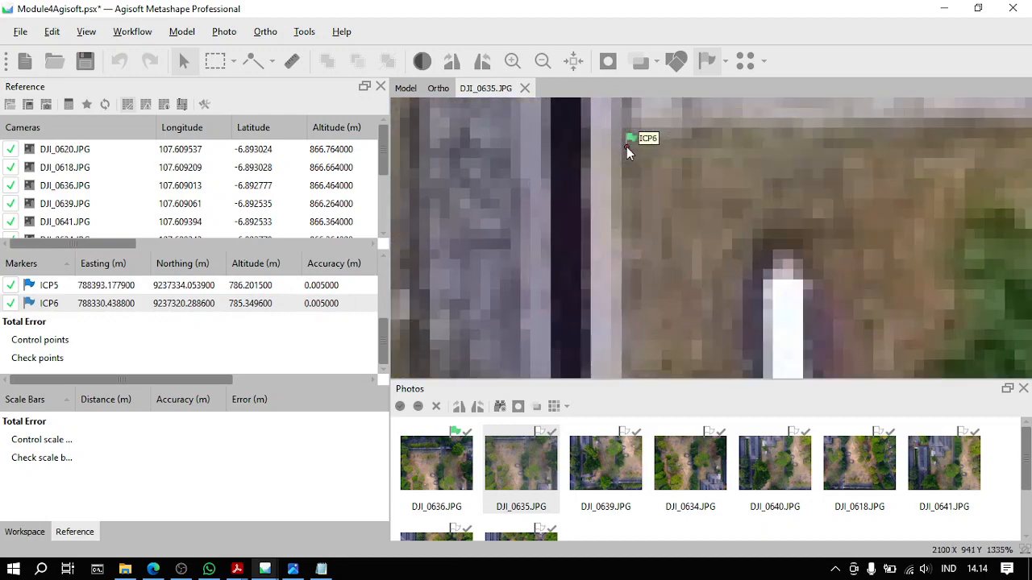
pyautogui.moveTo(627, 137); pyautogui.dragTo(623, 125)
# Step: Place marker ICP6 on the same cross-strip corner in DJI_0639.JPG and DJI_0634.JPG
pyautogui.press('pagedown')
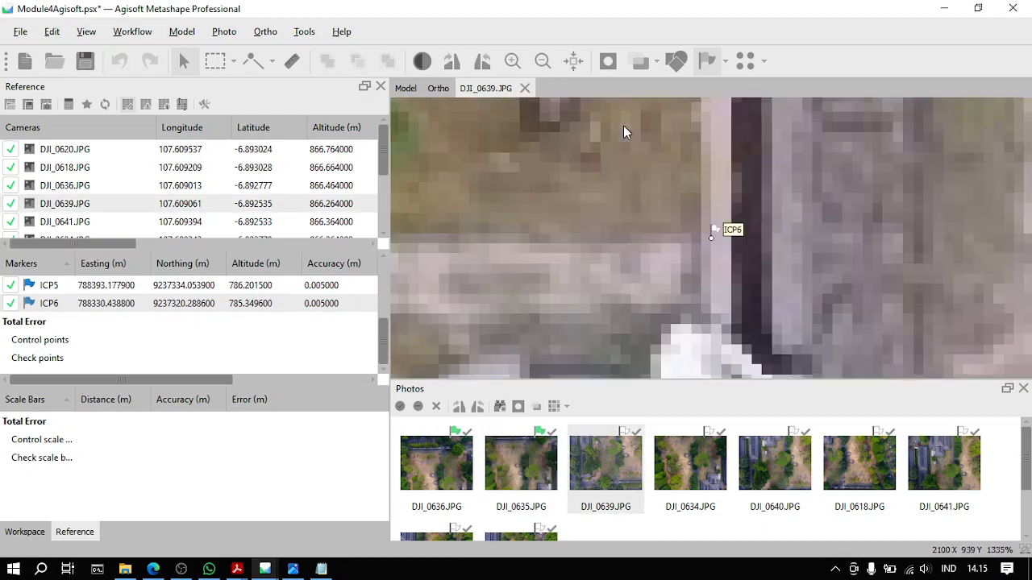
pyautogui.scroll(-6, 624, 129)
pyautogui.moveTo(599, 173)
pyautogui.mouseDown()
pyautogui.moveTo(611, 313)
pyautogui.moveTo(652, 293)
pyautogui.mouseUp()
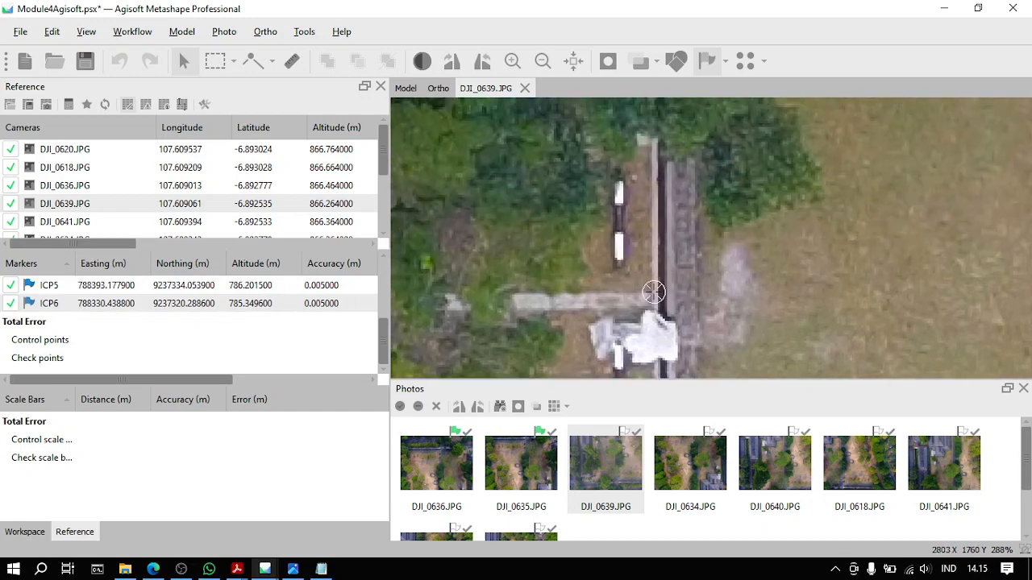
pyautogui.press('pagedown')
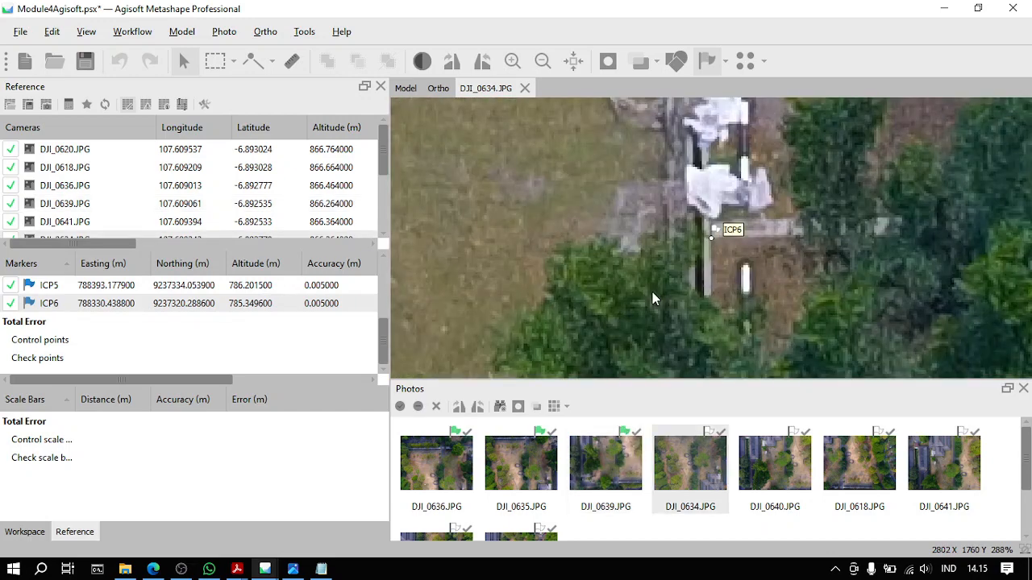
pyautogui.moveTo(711, 242); pyautogui.dragTo(712, 237)
# Step: Skip the tree-covered view in DJI_0640.JPG, and place marker ICP6 on the cross-strip corner in DJI_0618.JPG and DJI_0619.JPG
pyautogui.press('pagedown')
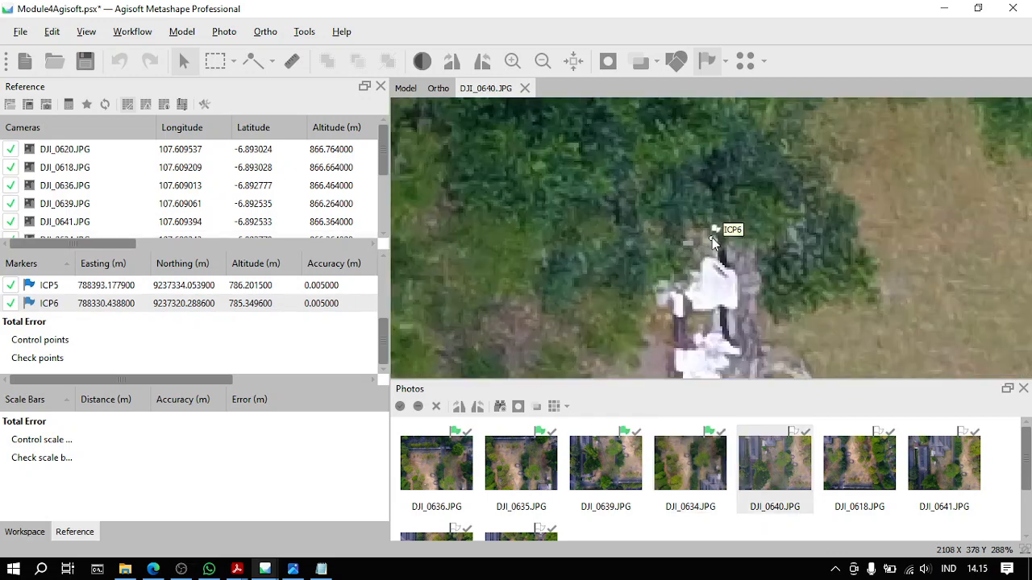
pyautogui.press('pagedown')
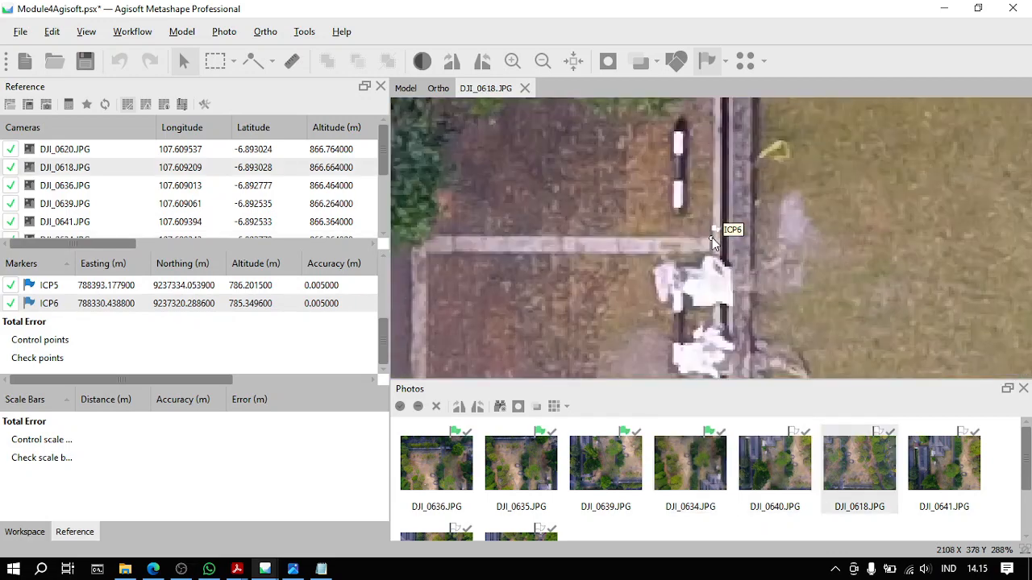
pyautogui.moveTo(712, 238); pyautogui.dragTo(711, 235)
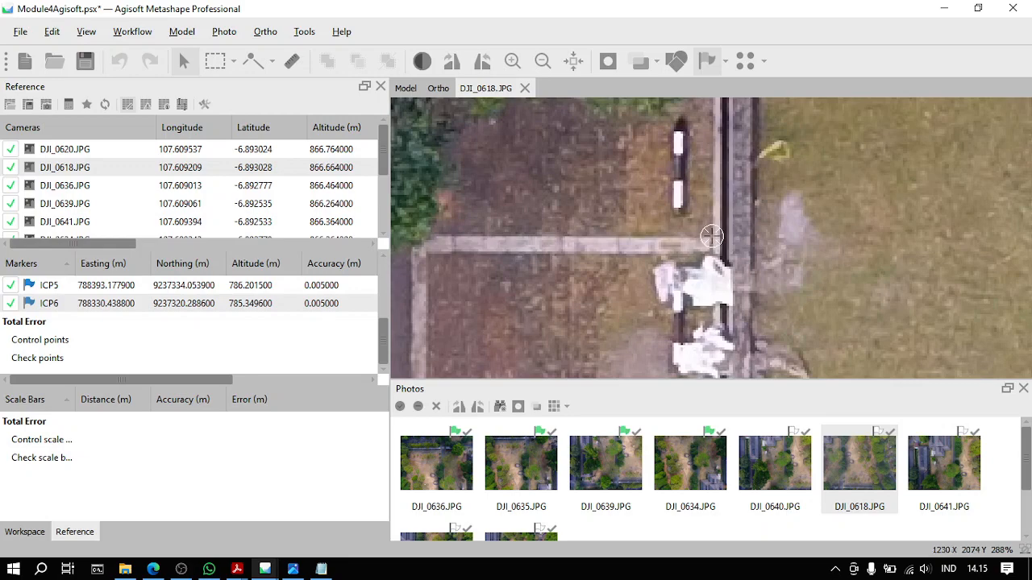
pyautogui.press('pagedown')
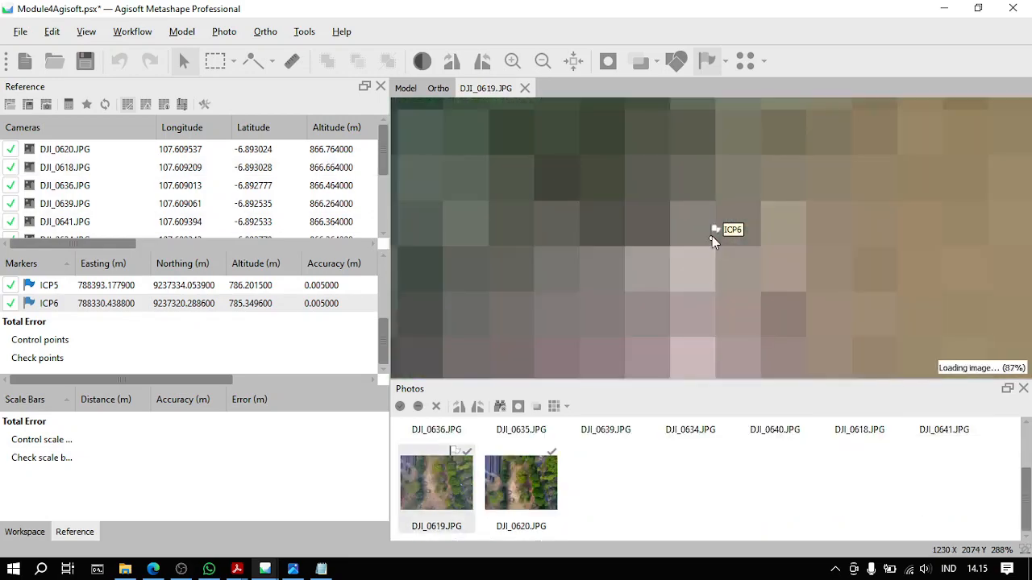
pyautogui.moveTo(711, 237); pyautogui.dragTo(709, 237)
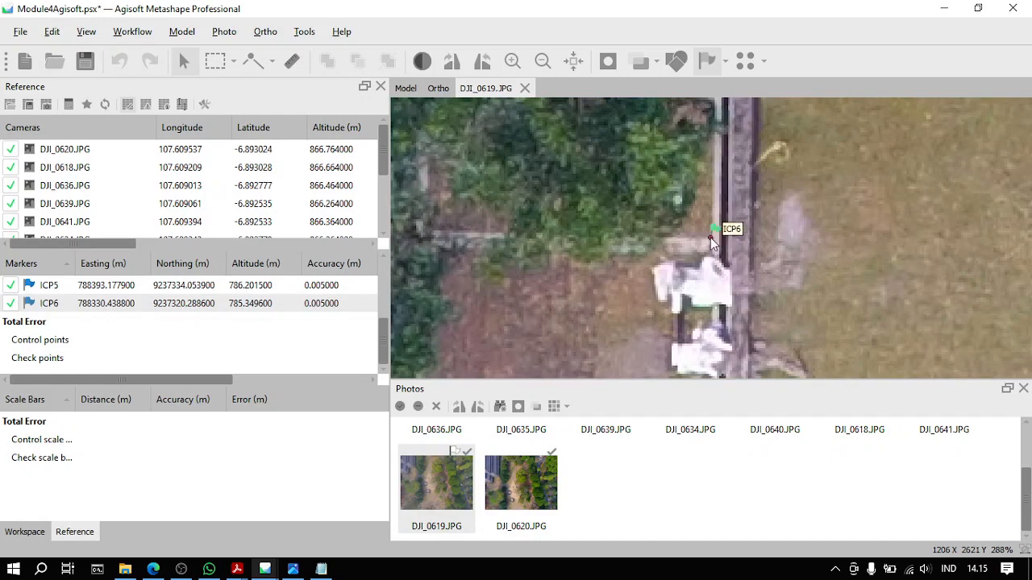
pyautogui.press('pagedown')
pyautogui.press('pagedown')
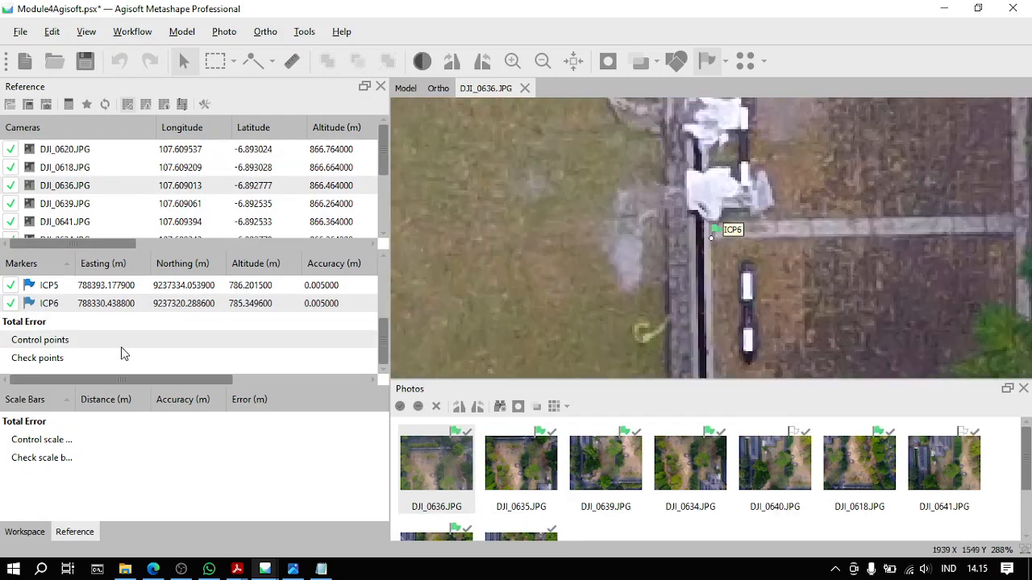
# Step: Review the marker list from GCP1 to ICP6, checking the coordinates and which points are enabled
pyautogui.scroll(2, 194, 356)
pyautogui.scroll(-2, 251, 350)
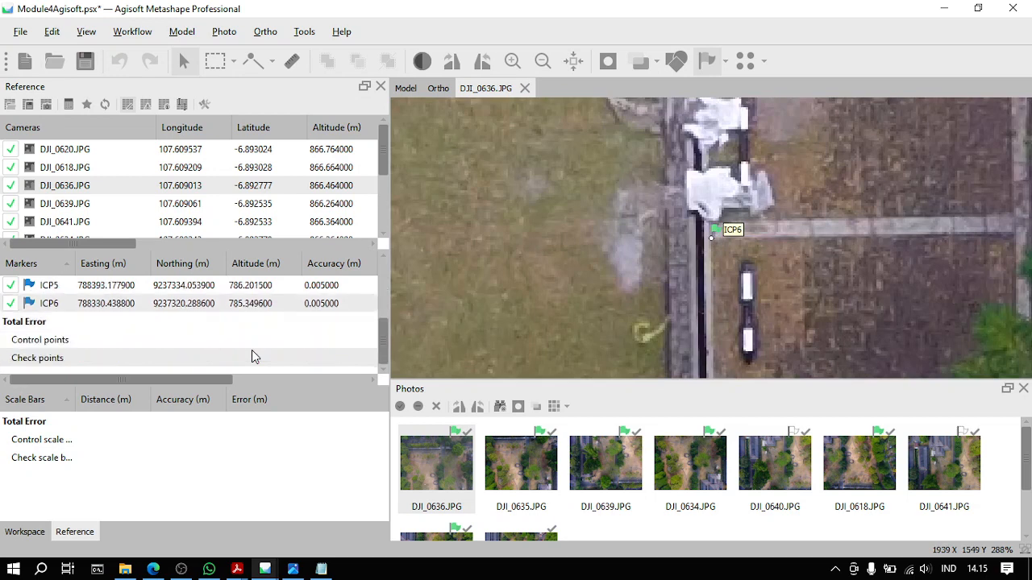
pyautogui.scroll(3, 251, 356)
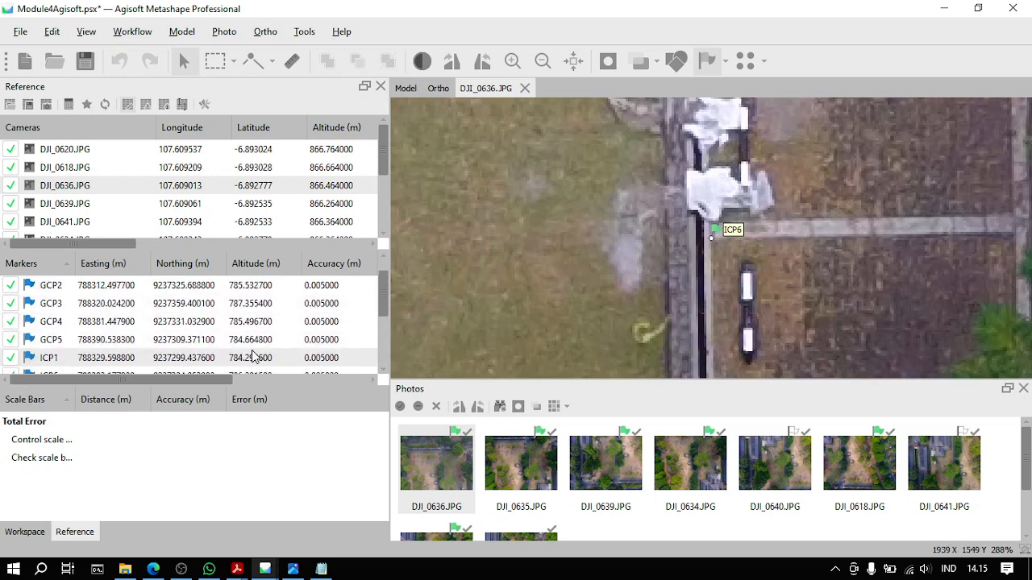
pyautogui.scroll(-3, 330, 325)
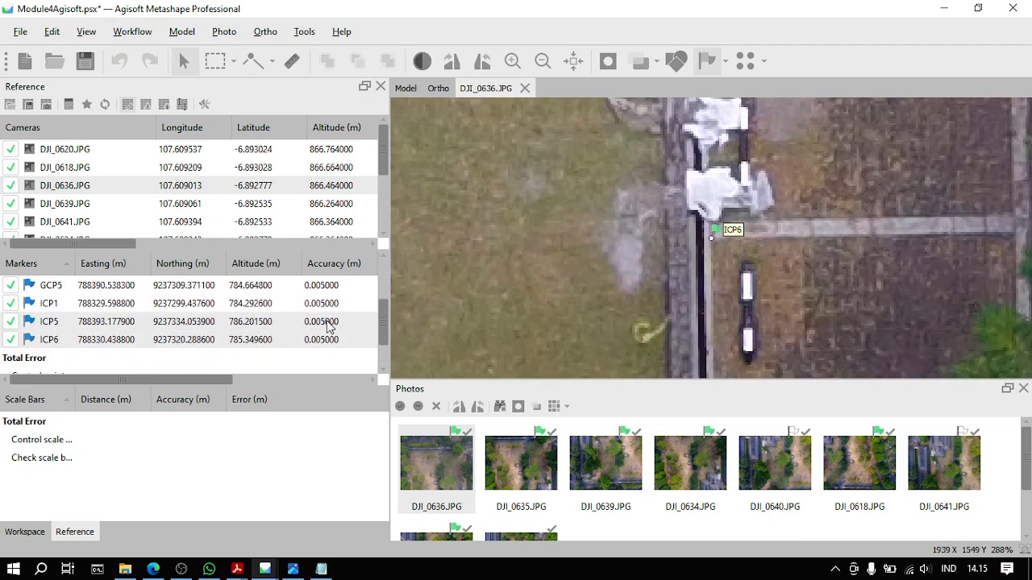
pyautogui.scroll(4, 101, 325)
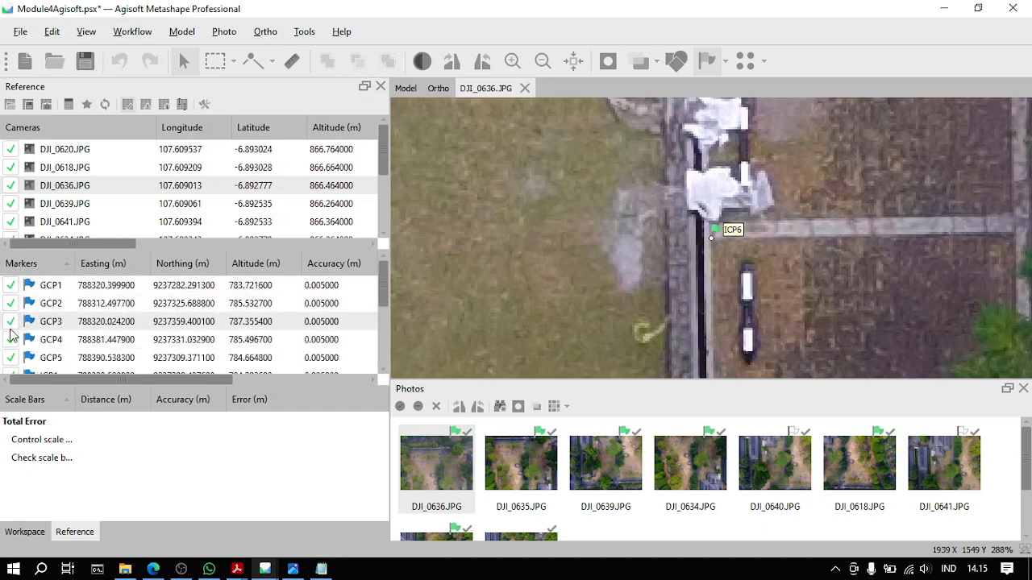
pyautogui.scroll(-4, 11, 337)
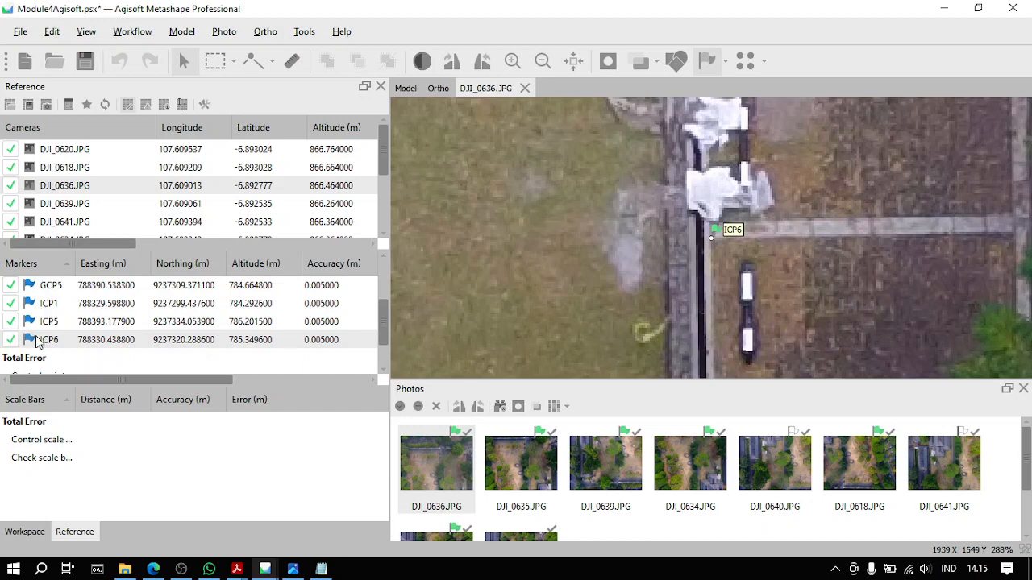
# Step: Disable markers ICP1, ICP5 and ICP6 as reference points, keeping the GCP markers enabled as control points
pyautogui.scroll(3, 60, 343)
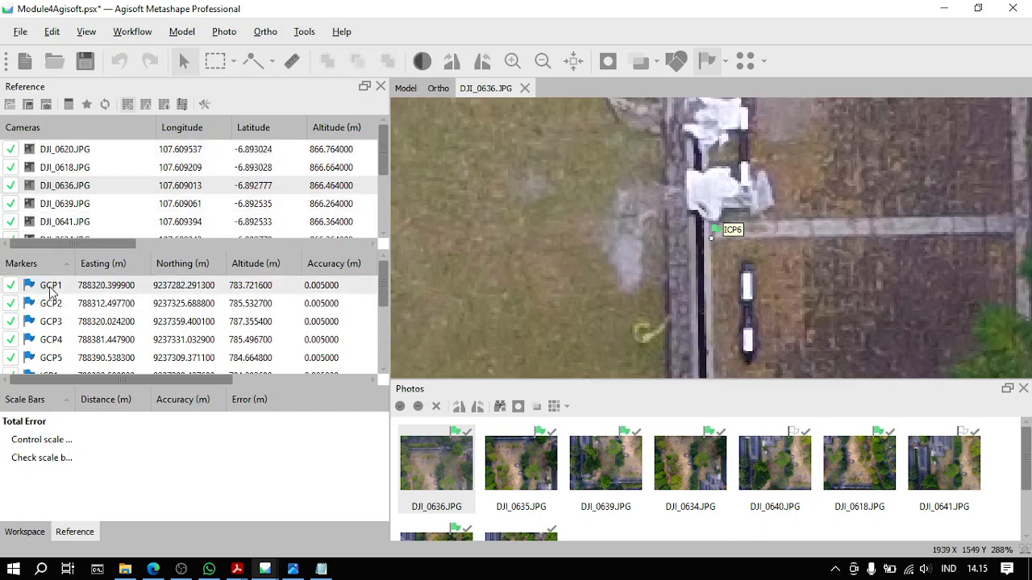
pyautogui.scroll(-1, 78, 304)
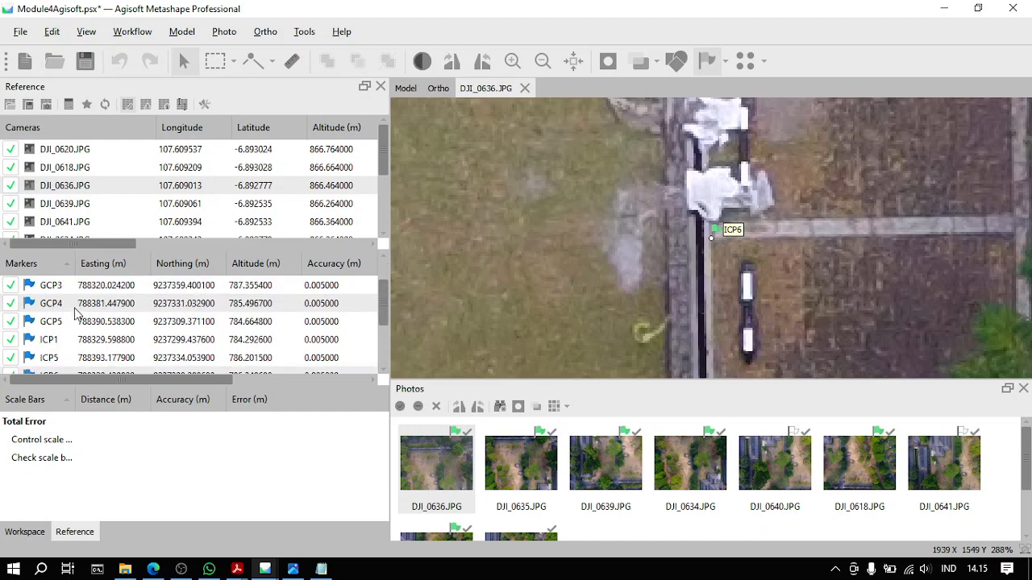
pyautogui.scroll(-1, 76, 312)
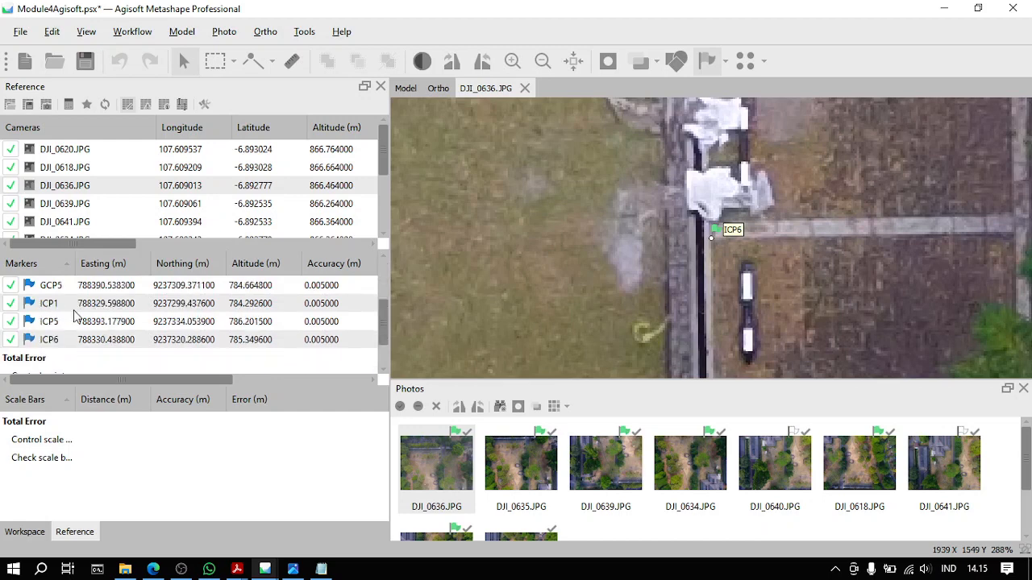
pyautogui.click(10, 304)
pyautogui.click(11, 322)
pyautogui.click(11, 340)
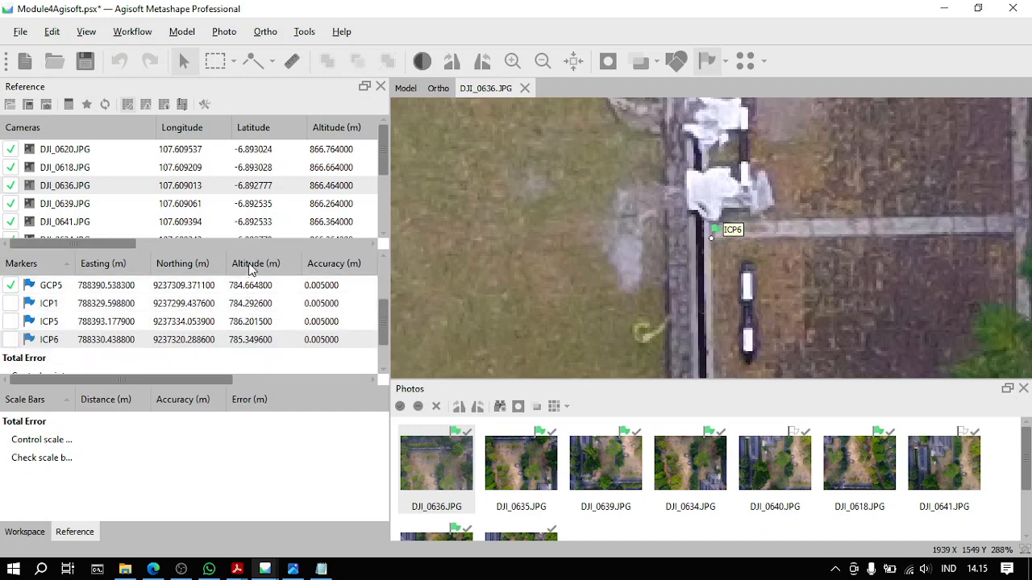
# Step: Display the error values, examine the marker errors and total errors for control points, and switch back to the source coordinates
pyautogui.click(146, 105)
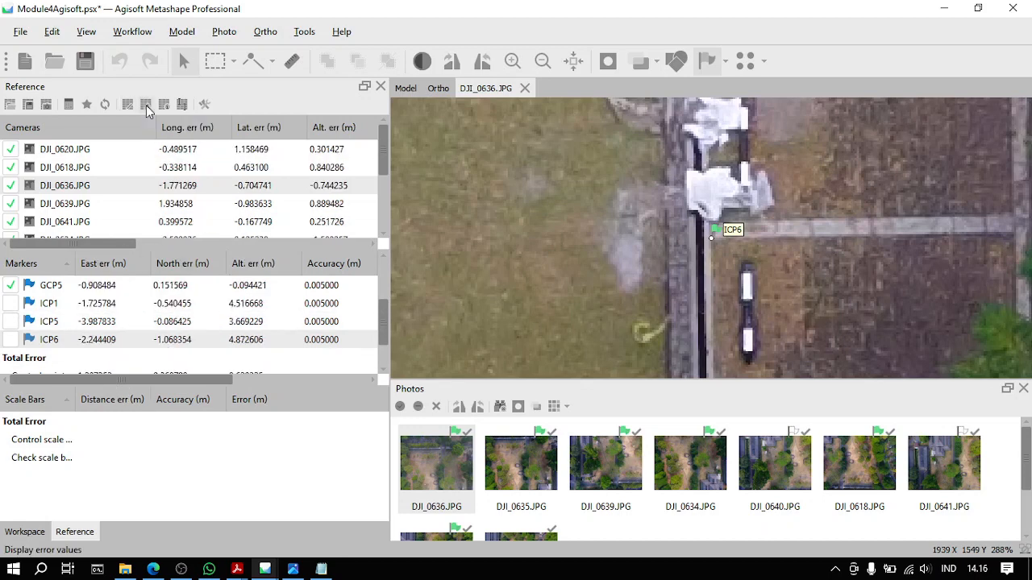
pyautogui.scroll(-1, 179, 347)
pyautogui.scroll(2, 179, 345)
pyautogui.scroll(-2, 179, 347)
pyautogui.scroll(1, 179, 347)
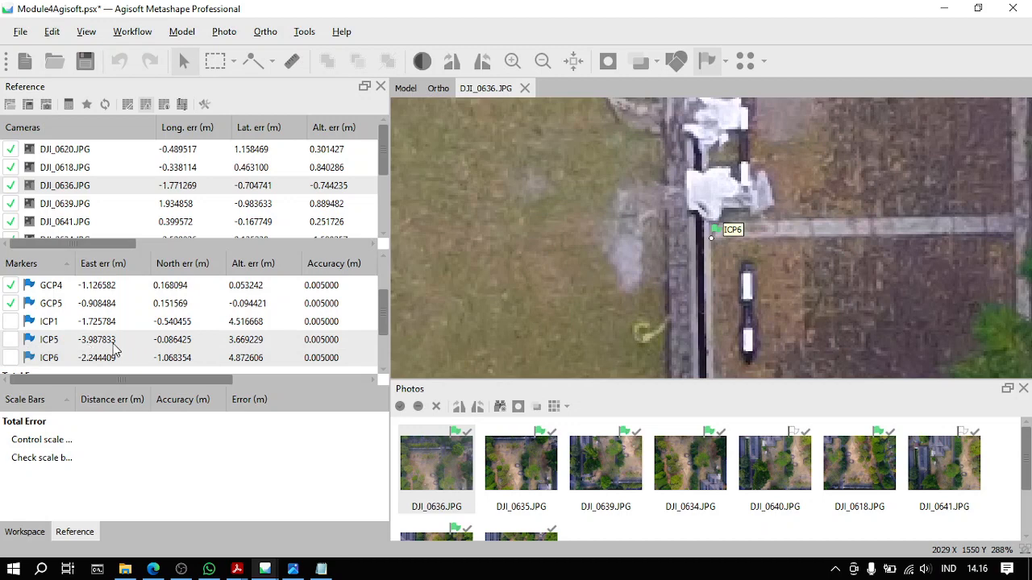
pyautogui.scroll(1, 115, 349)
pyautogui.scroll(-2, 116, 350)
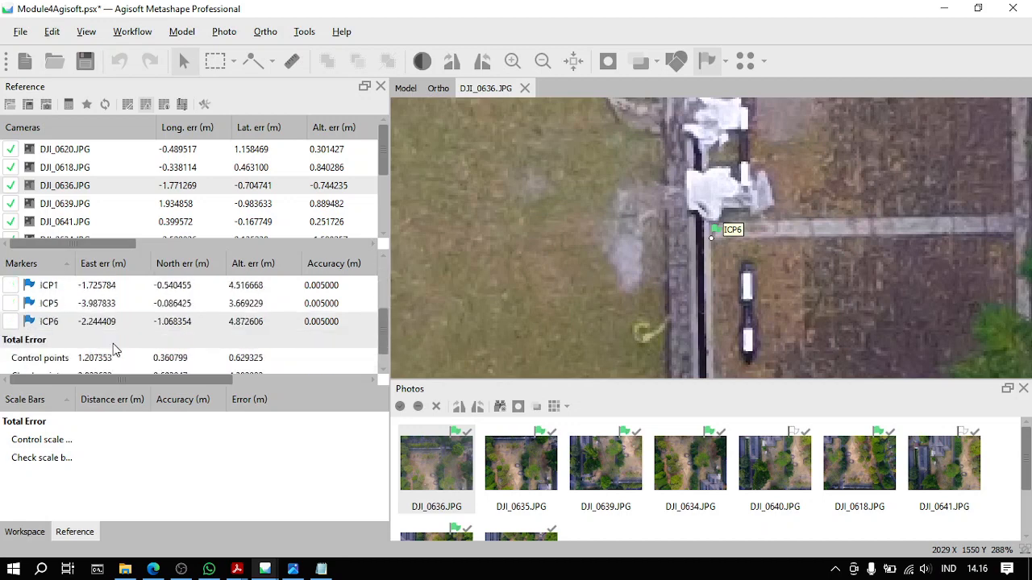
pyautogui.scroll(1, 115, 349)
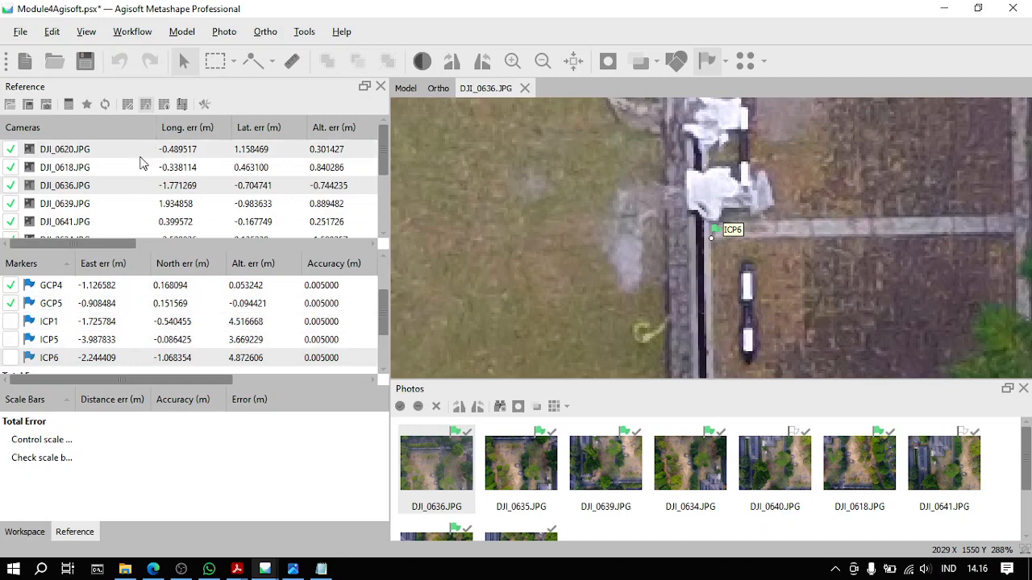
pyautogui.click(126, 105)
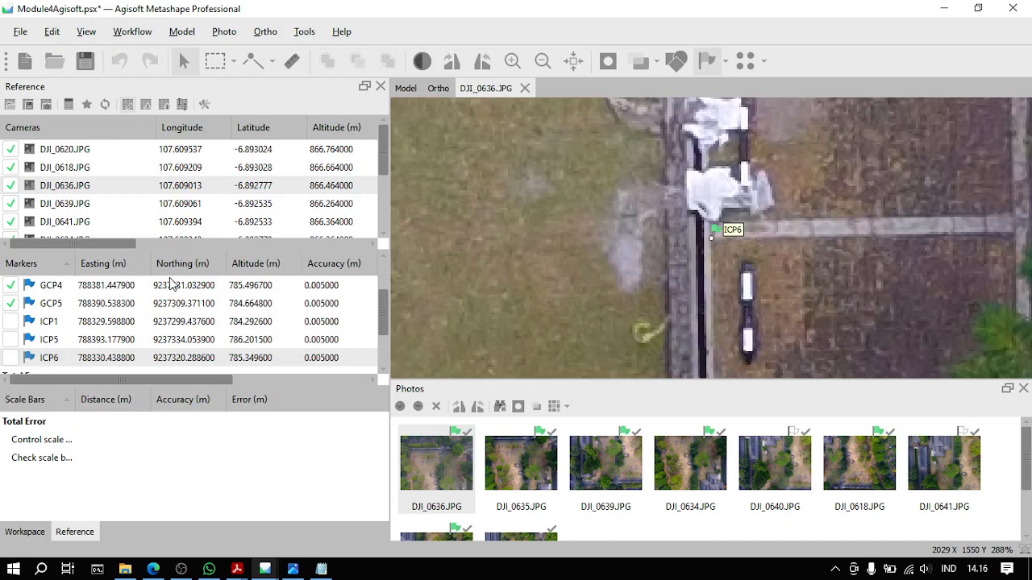
pyautogui.scroll(2, 169, 306)
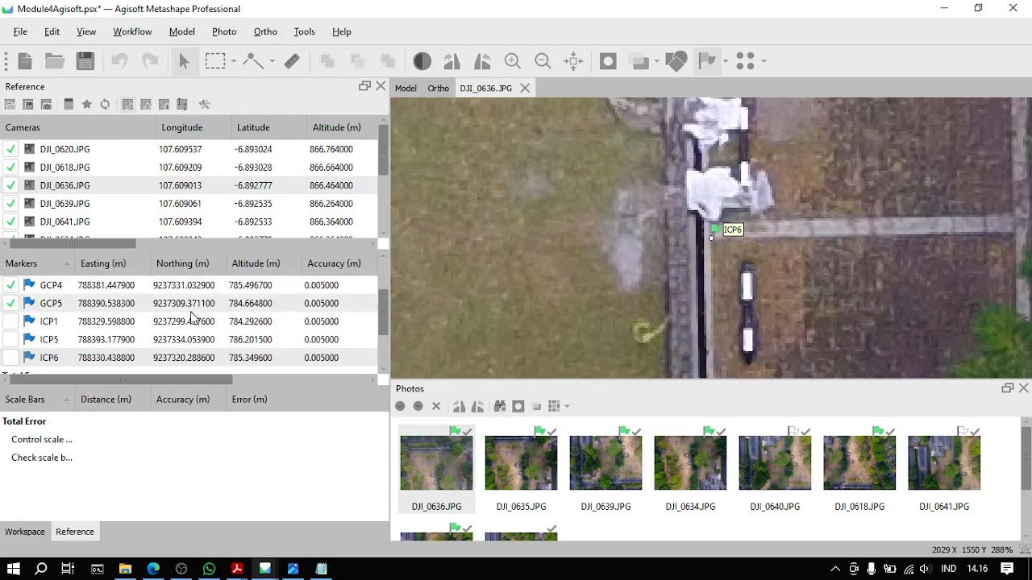
# Step: Save the project, show the workspace contents, and close the DJI_0636.JPG photo view
pyautogui.click(84, 61)
pyautogui.click(25, 532)
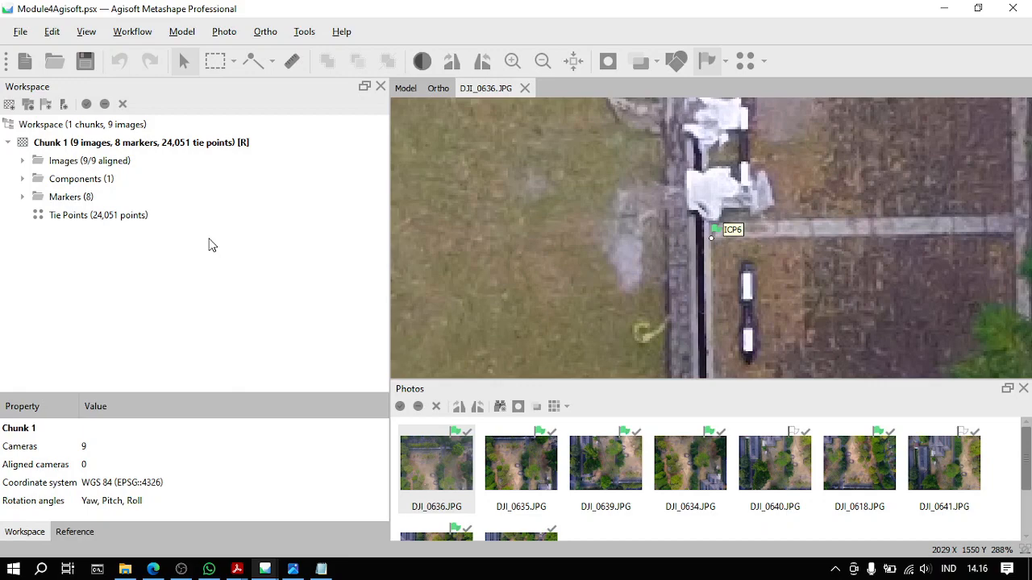
pyautogui.click(524, 88)
pyautogui.rightClick(105, 143)
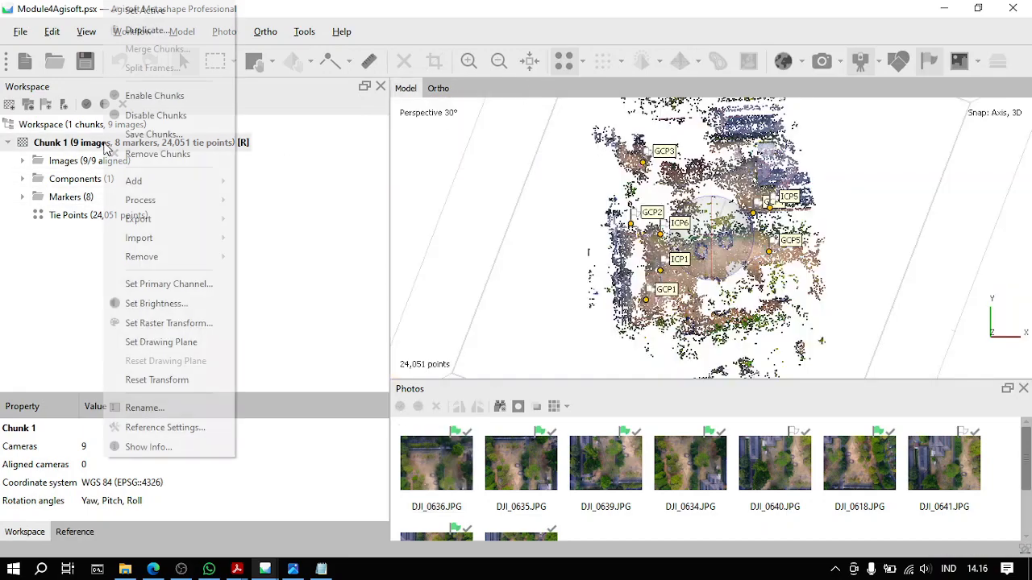
pyautogui.click(60, 158)
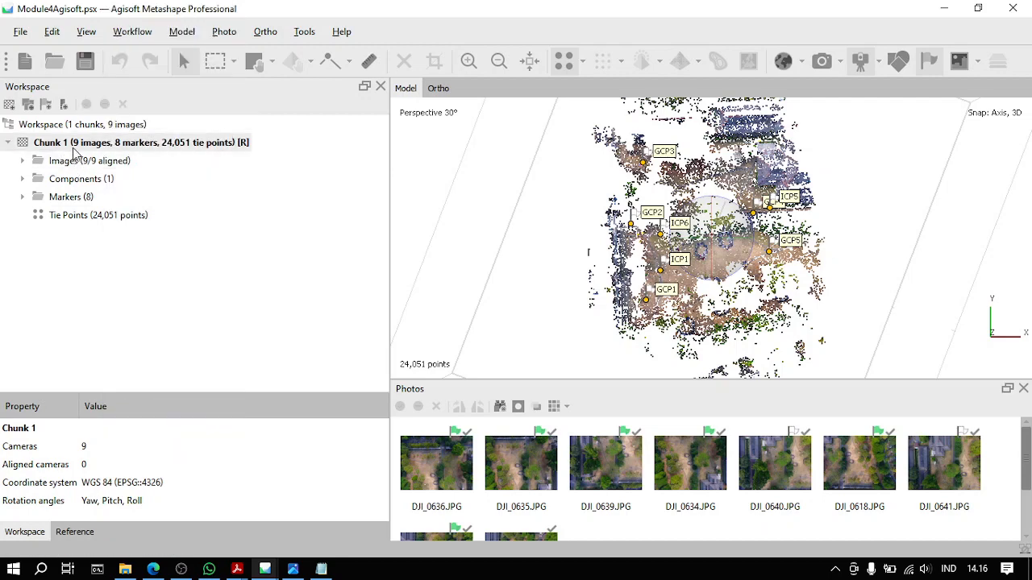
pyautogui.rightClick(74, 150)
pyautogui.click(33, 291)
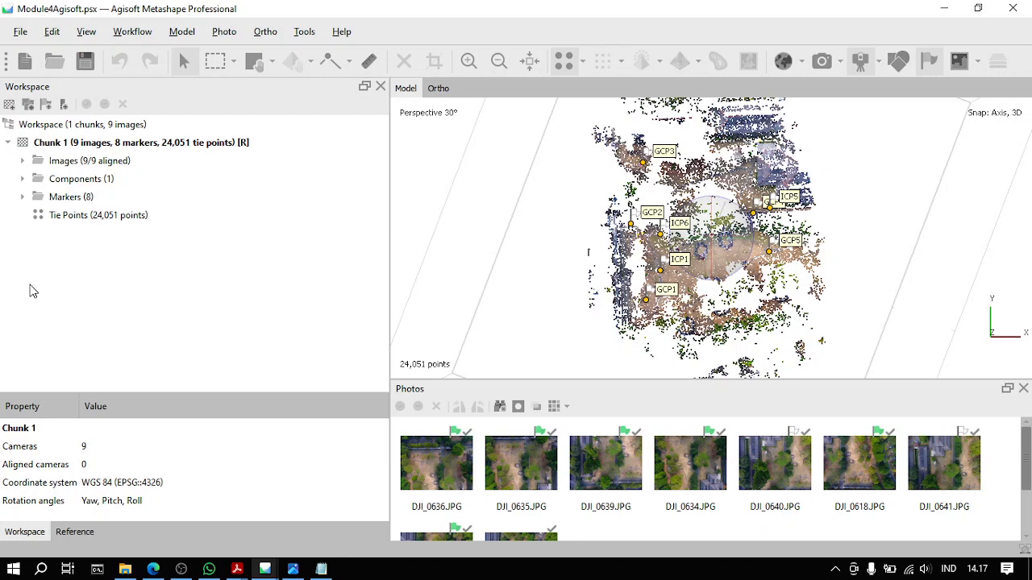
# Step: Collapse Chunk 1, rename it as Align Photos, and save the project
pyautogui.click(7, 142)
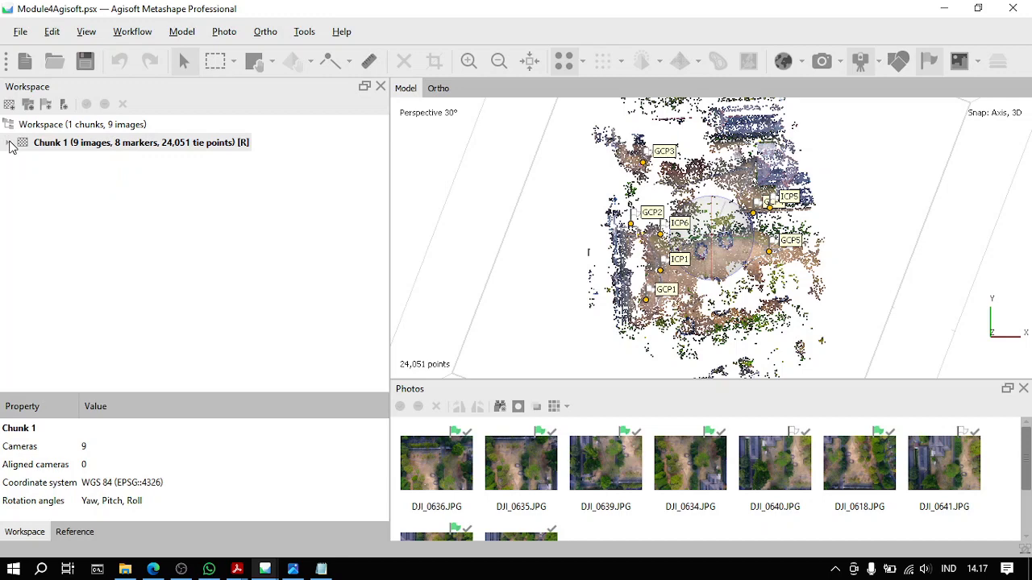
pyautogui.rightClick(81, 145)
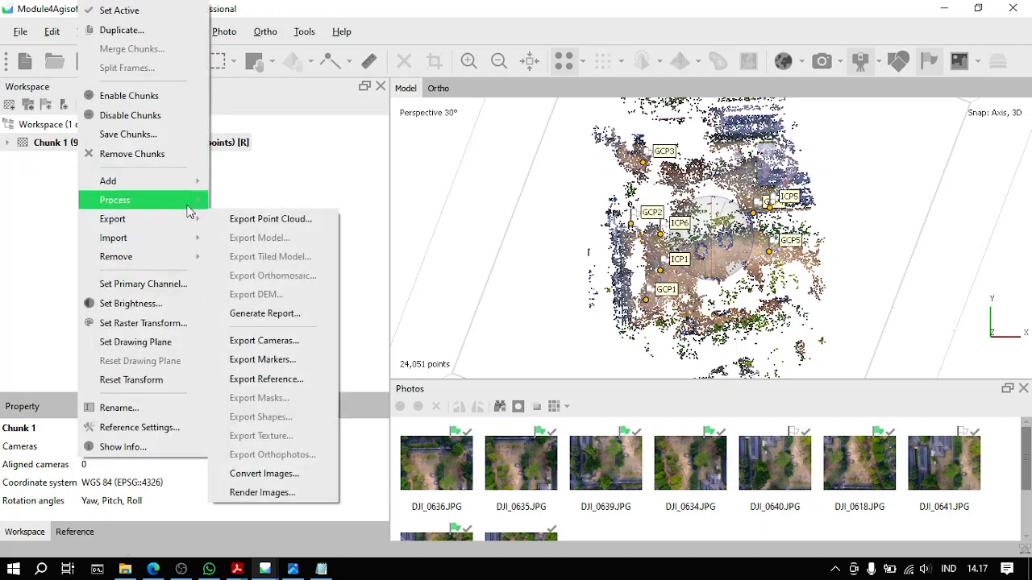
pyautogui.click(161, 407)
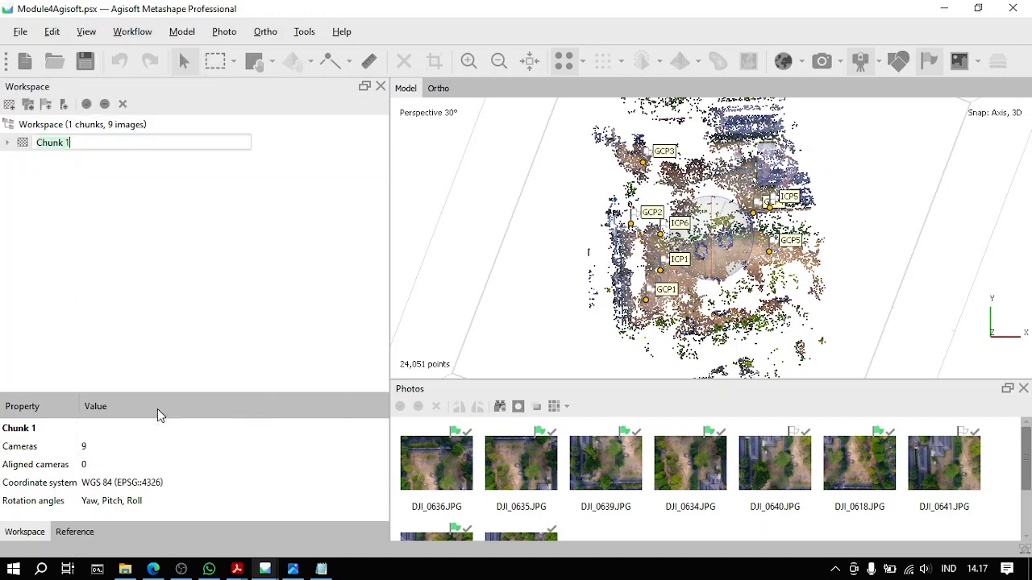
pyautogui.write('Align Photos')
pyautogui.press('Return')
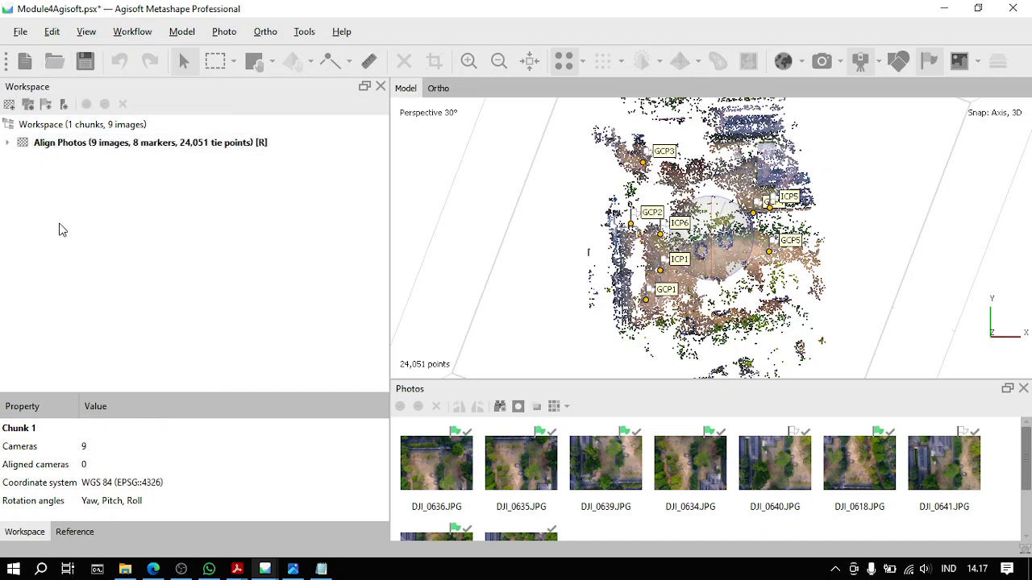
pyautogui.rightClick(69, 145)
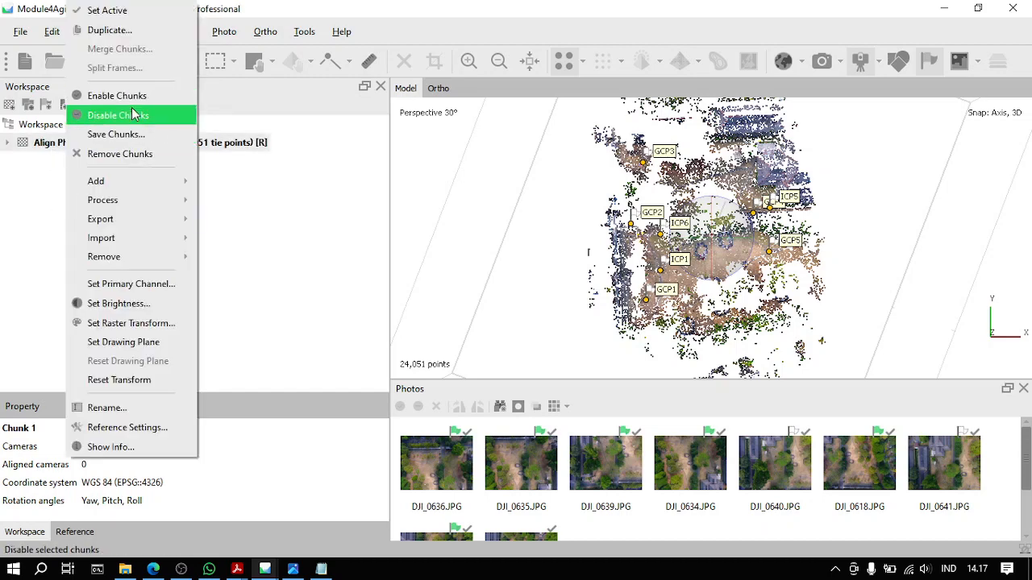
pyautogui.click(238, 198)
pyautogui.click(93, 69)
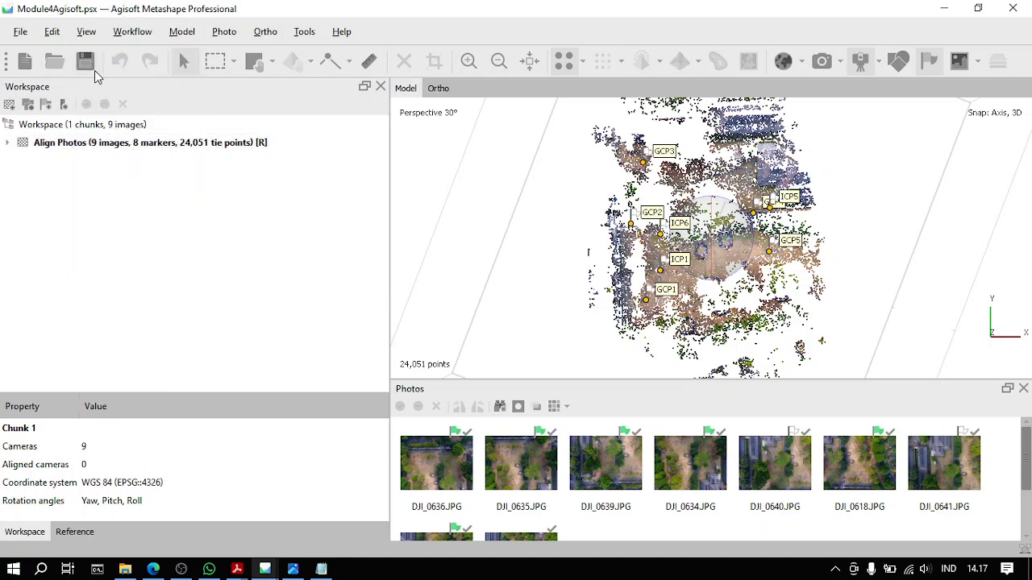
# Step: Duplicate the Align Photos chunk with its key points, and save the project with the copy's reference data displayed
pyautogui.rightClick(134, 149)
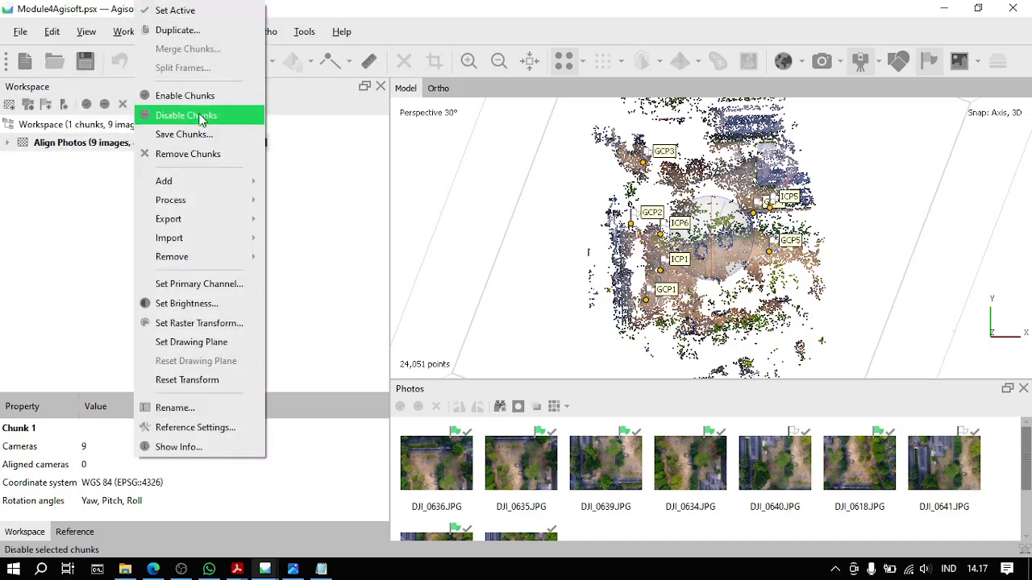
pyautogui.click(220, 31)
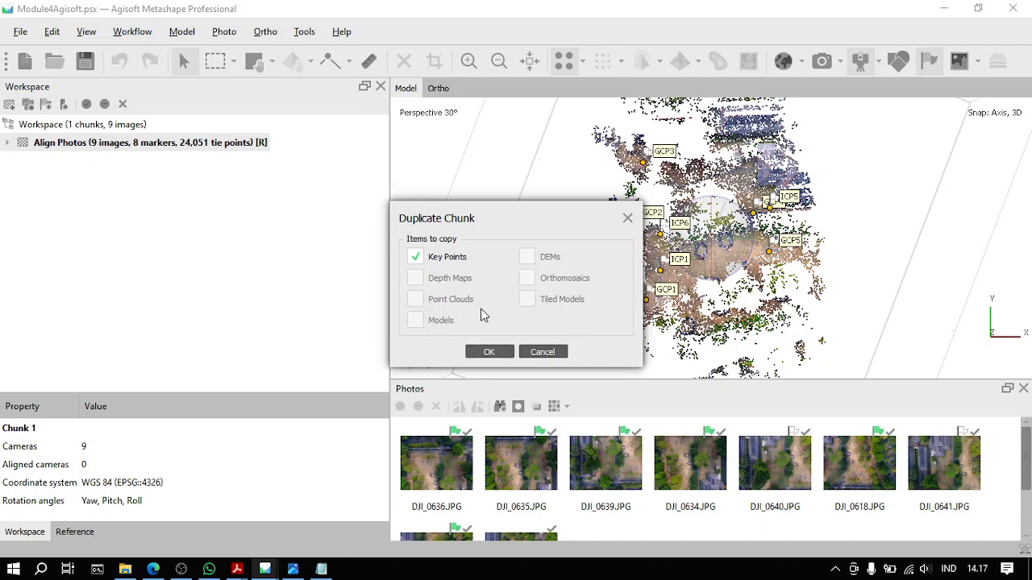
pyautogui.click(488, 351)
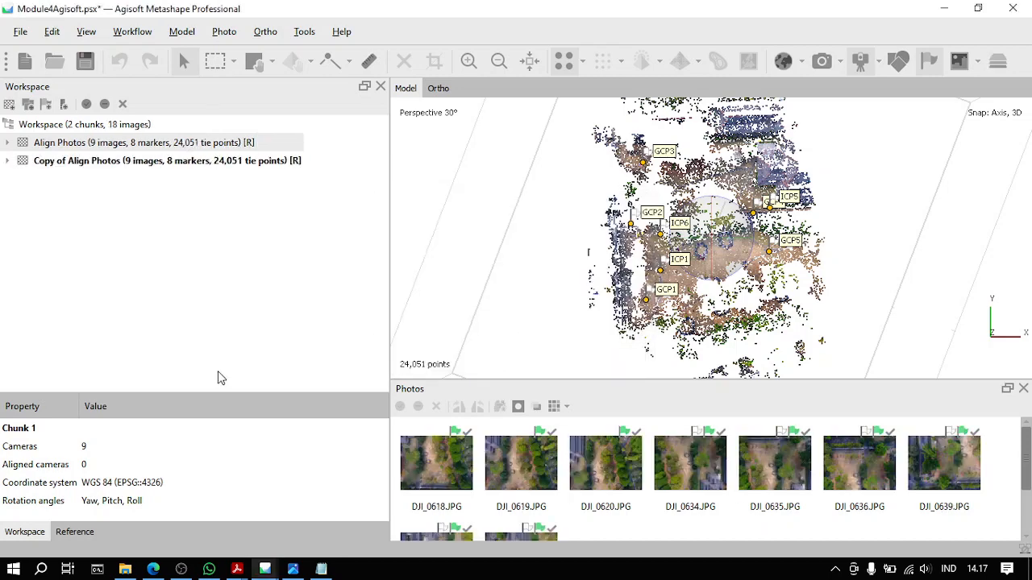
pyautogui.click(121, 165)
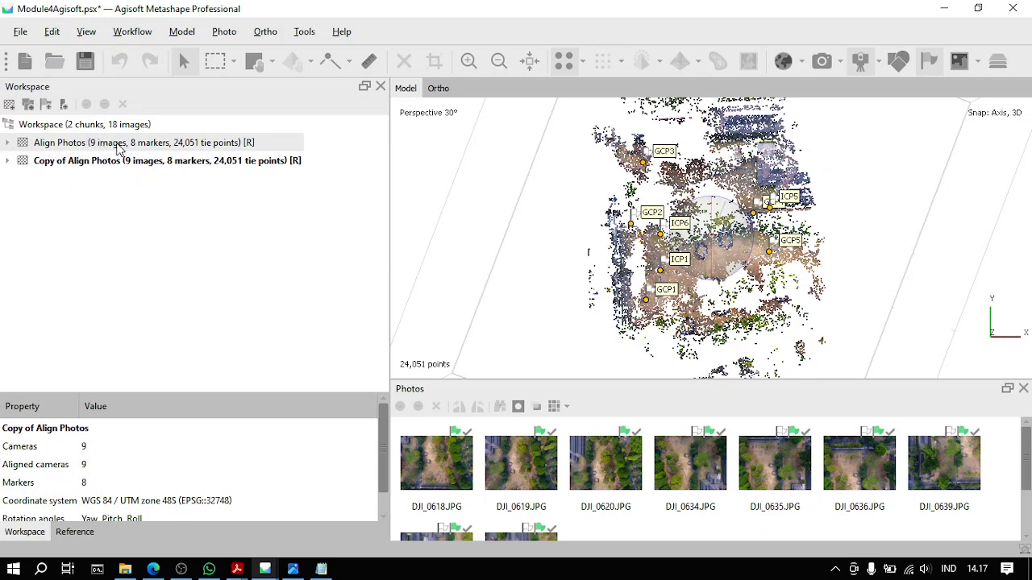
pyautogui.click(80, 164)
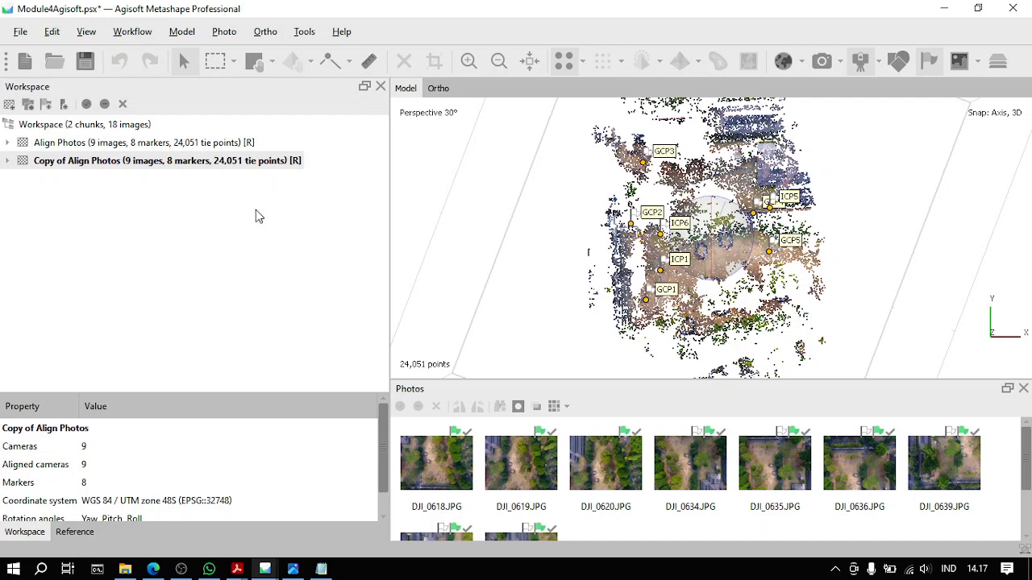
pyautogui.click(75, 533)
pyautogui.click(85, 62)
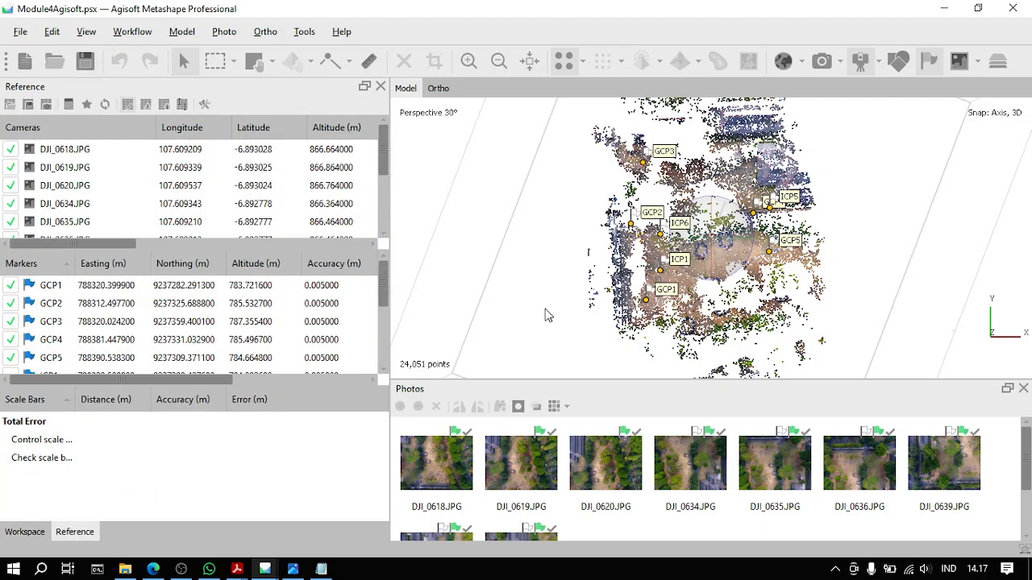
# Step: Use Gradual Selection to select tie points by reconstruction uncertainty at level 10, and delete the selected points
pyautogui.scroll(2, 720, 287)
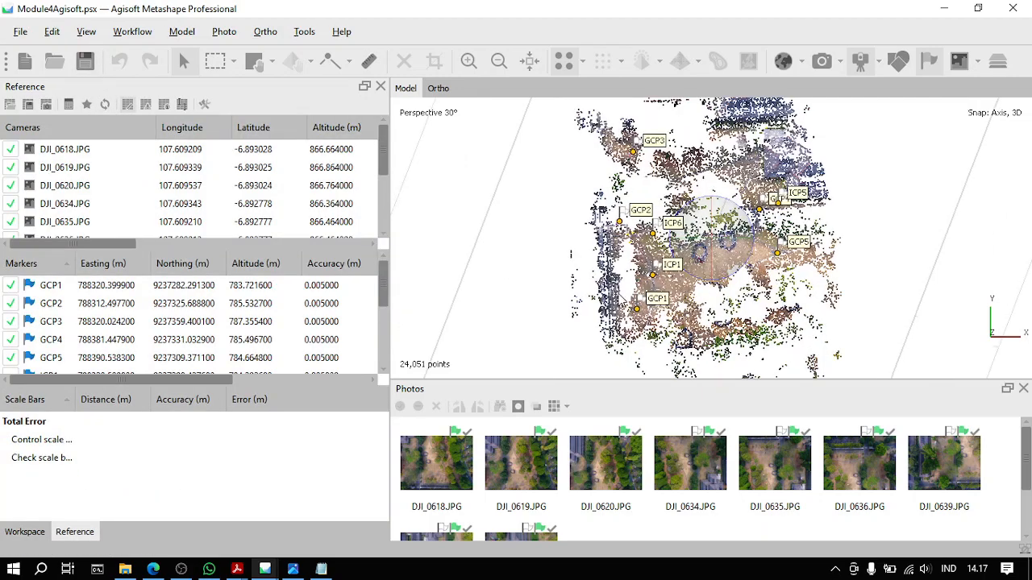
pyautogui.click(192, 34)
pyautogui.click(192, 34)
pyautogui.click(193, 36)
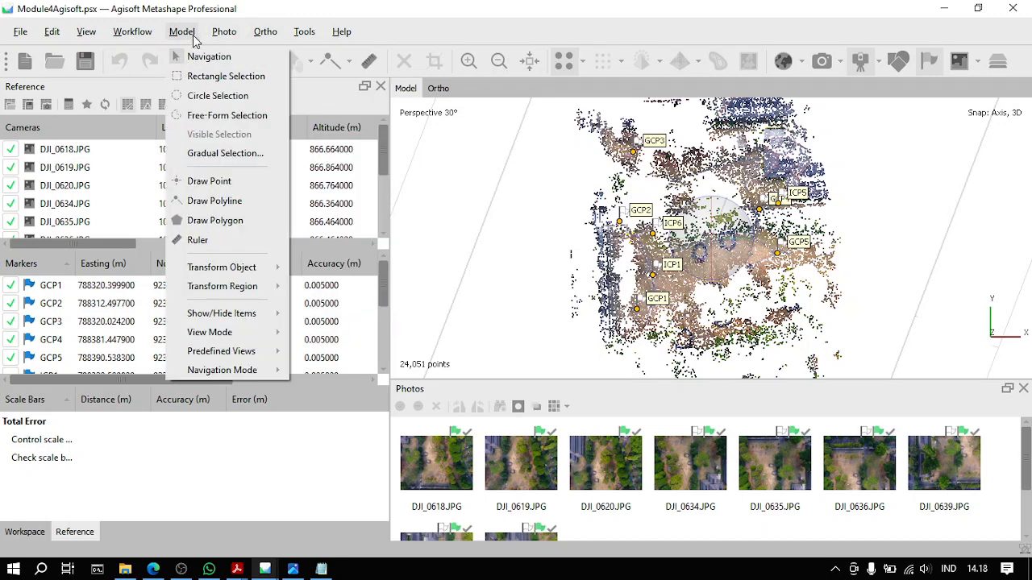
pyautogui.click(250, 159)
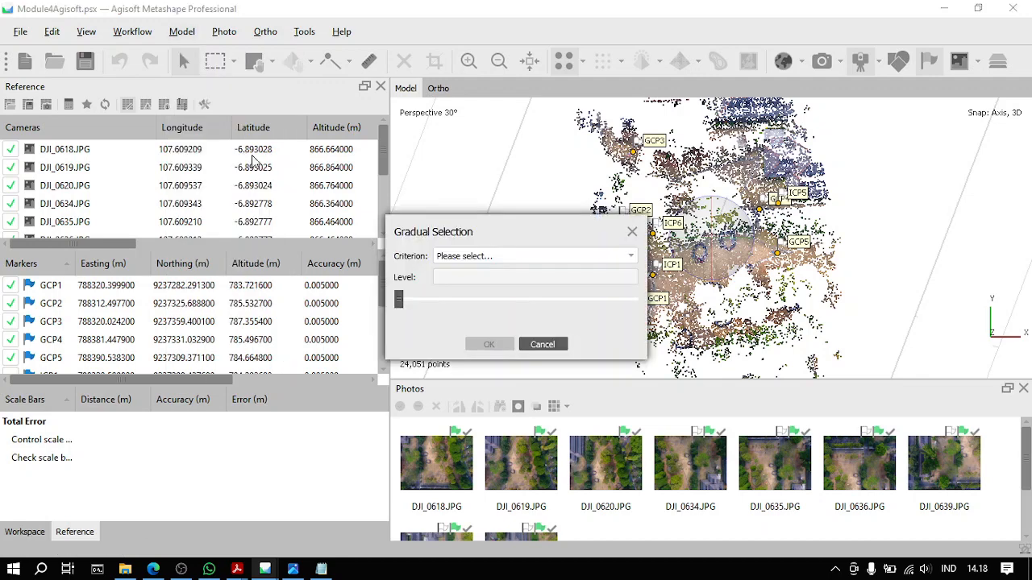
pyautogui.click(581, 258)
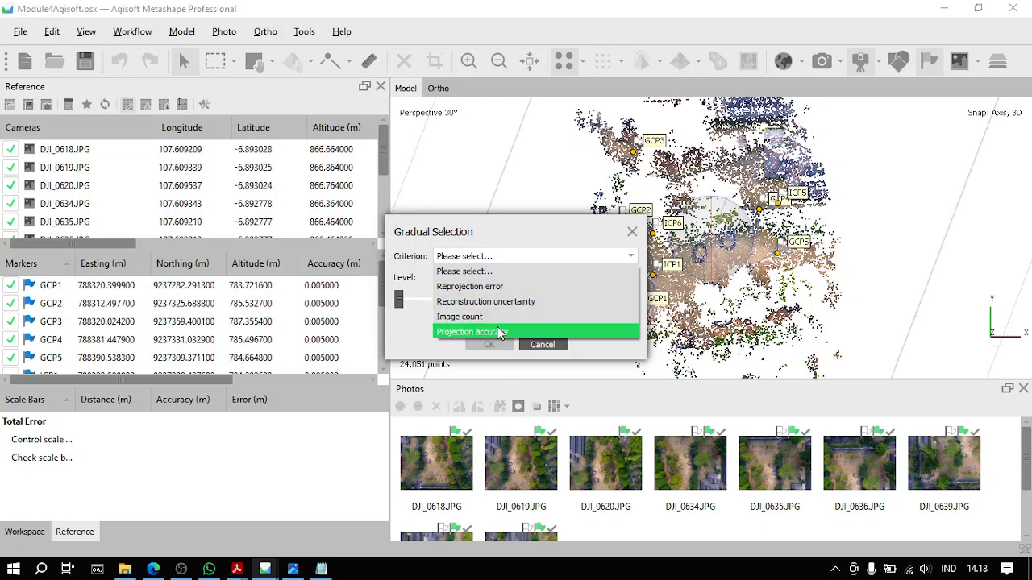
pyautogui.click(547, 305)
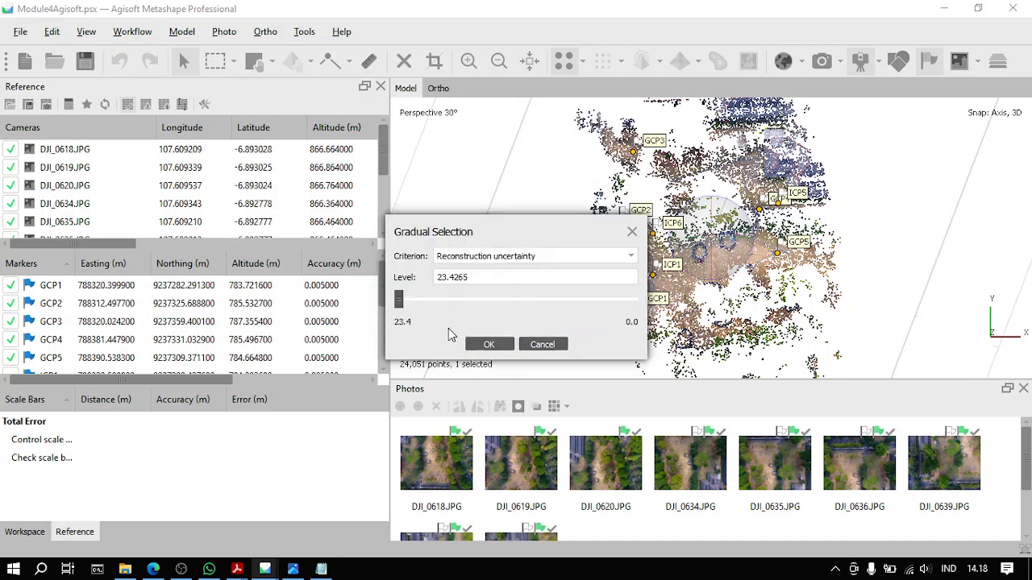
pyautogui.moveTo(400, 300); pyautogui.dragTo(543, 304)
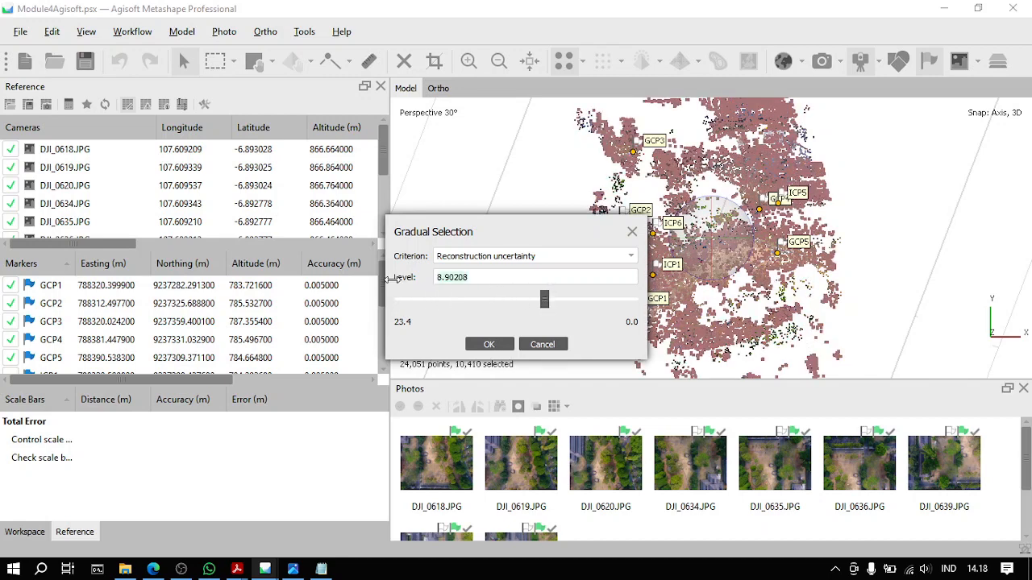
pyautogui.write('10')
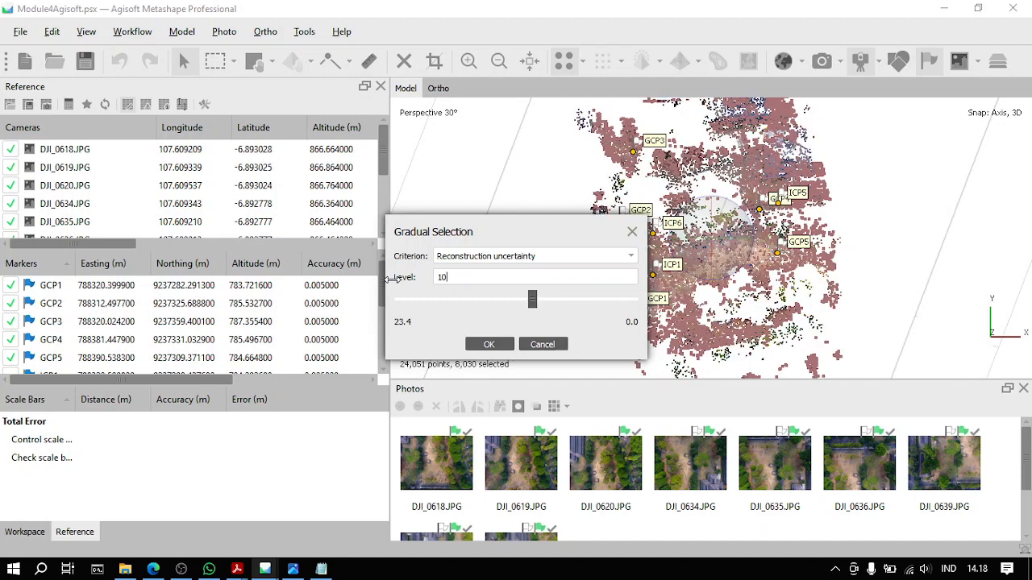
pyautogui.moveTo(480, 240); pyautogui.dragTo(603, 179)
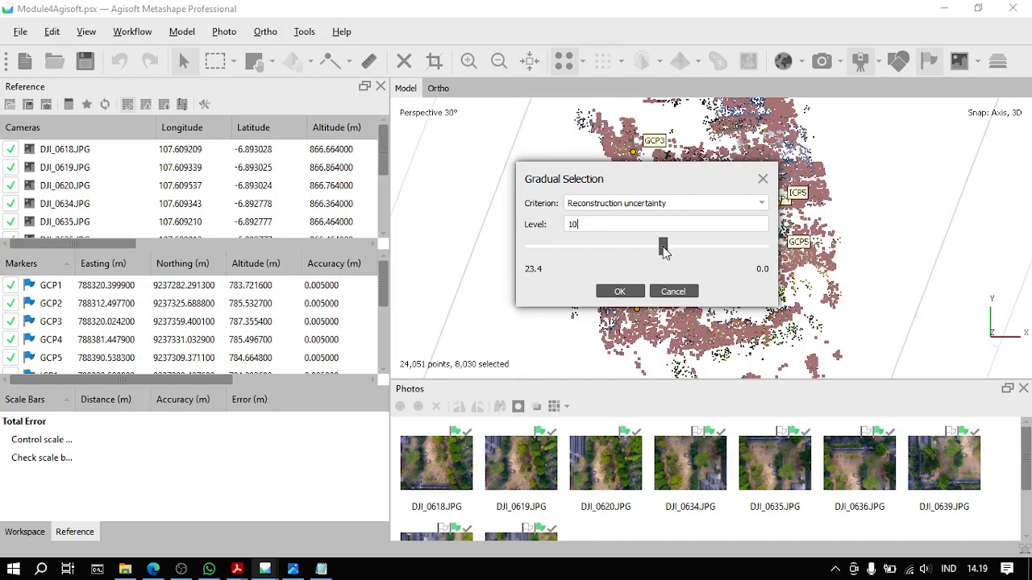
pyautogui.moveTo(663, 250); pyautogui.dragTo(645, 251)
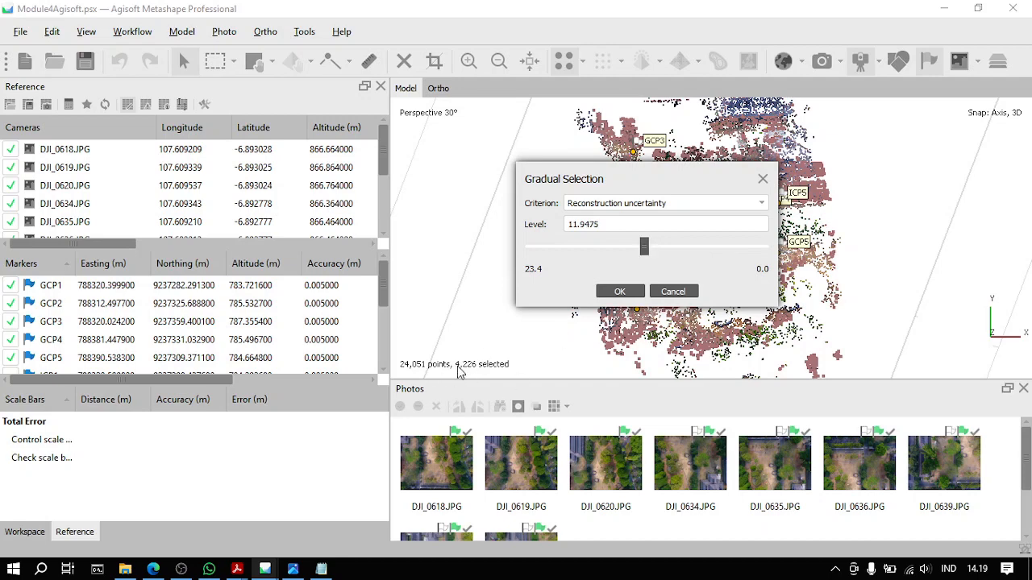
pyautogui.moveTo(613, 224); pyautogui.dragTo(487, 229)
pyautogui.write('10')
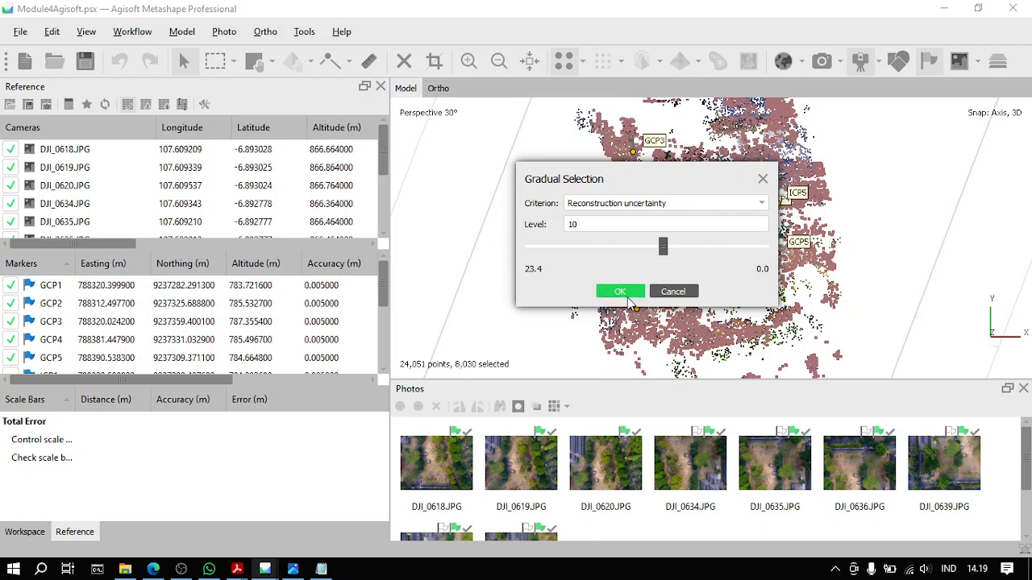
pyautogui.click(634, 292)
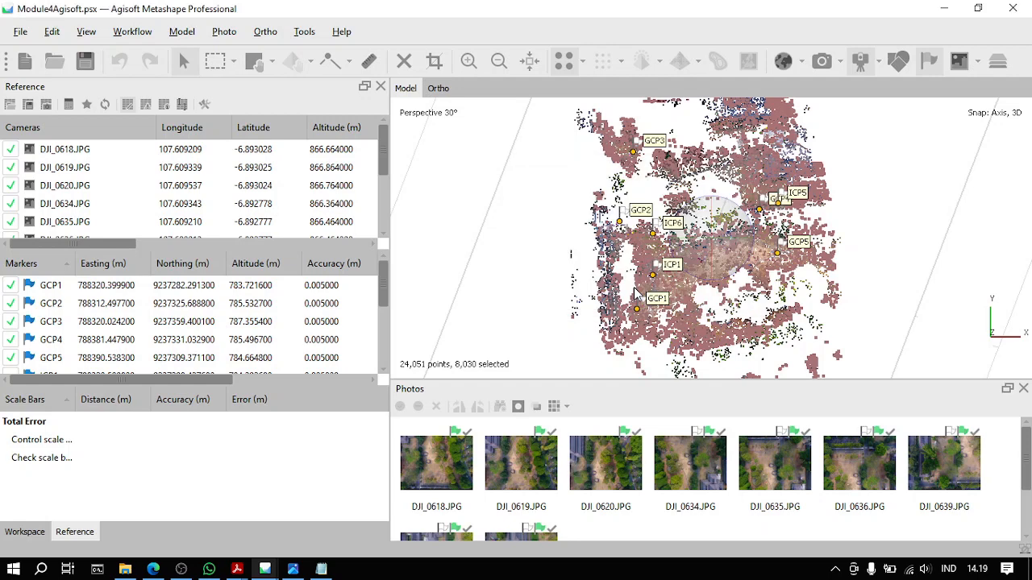
pyautogui.press('Delete')
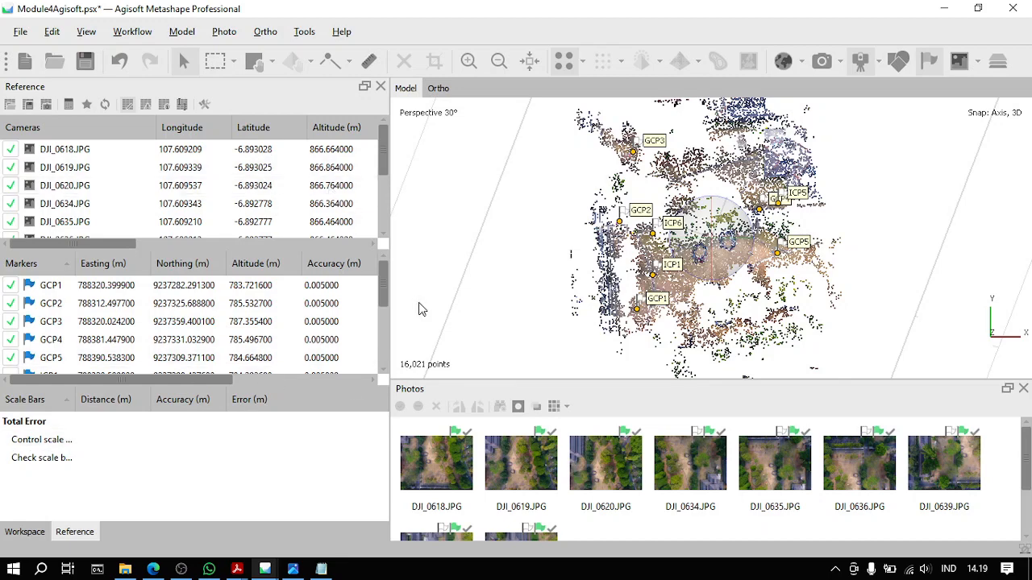
# Step: Optimize the camera alignment after the reconstruction uncertainty filter, with Estimate tie point covariance enabled
pyautogui.click(87, 106)
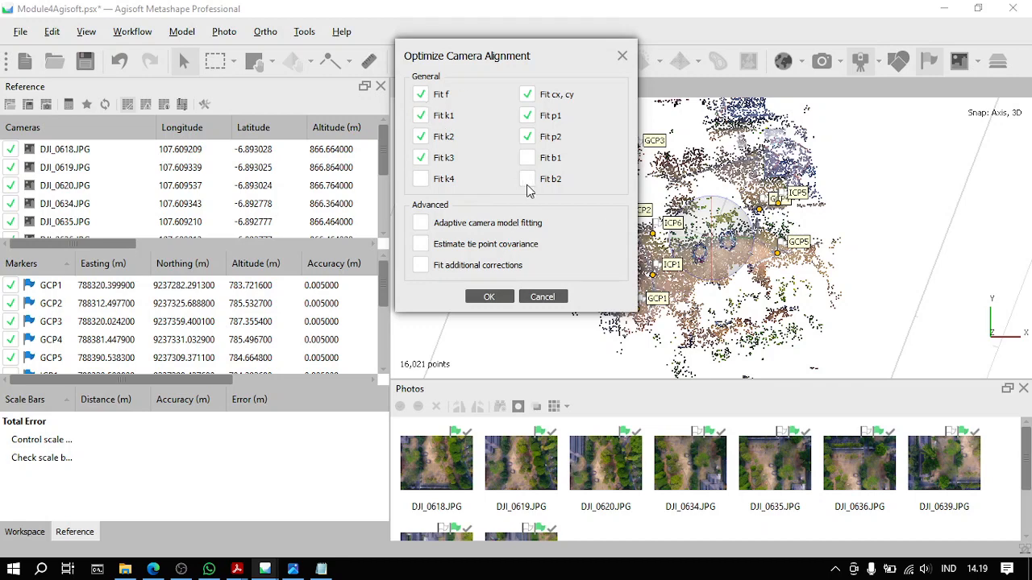
pyautogui.click(447, 248)
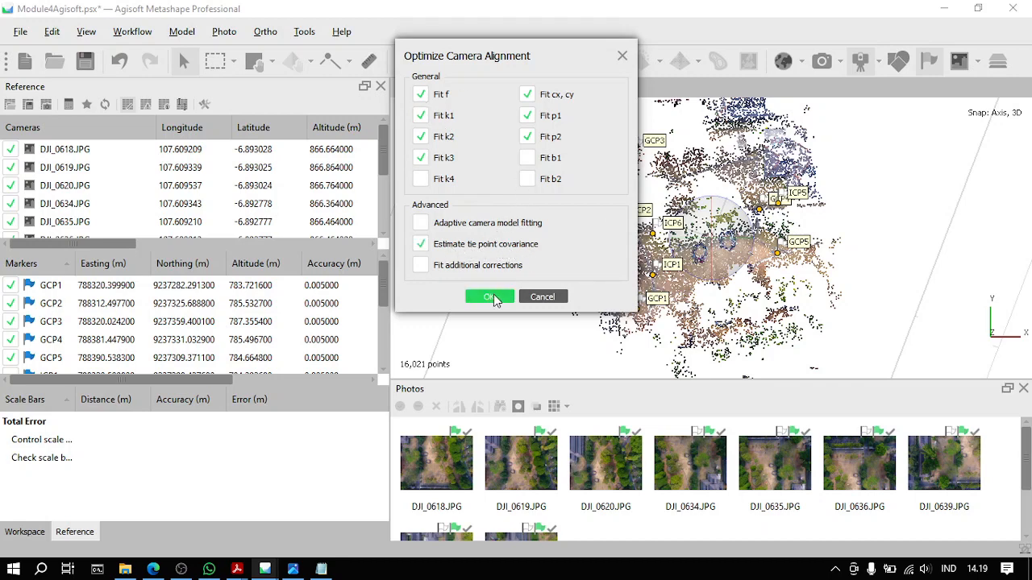
pyautogui.click(492, 298)
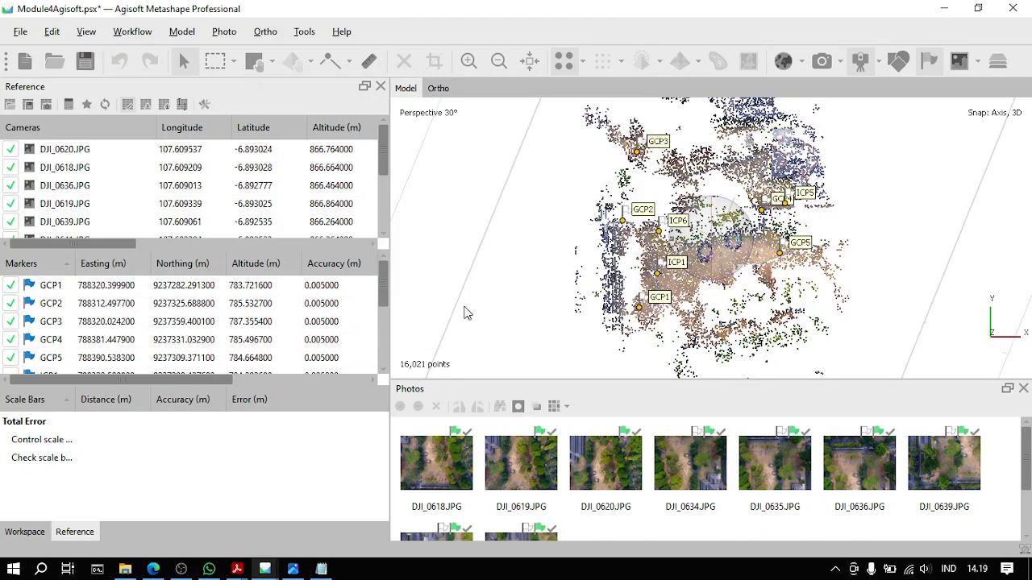
# Step: Show the info of the Copy of Align Photos chunk and examine its tie point count, reprojection errors and mean key point size
pyautogui.click(25, 533)
pyautogui.rightClick(219, 166)
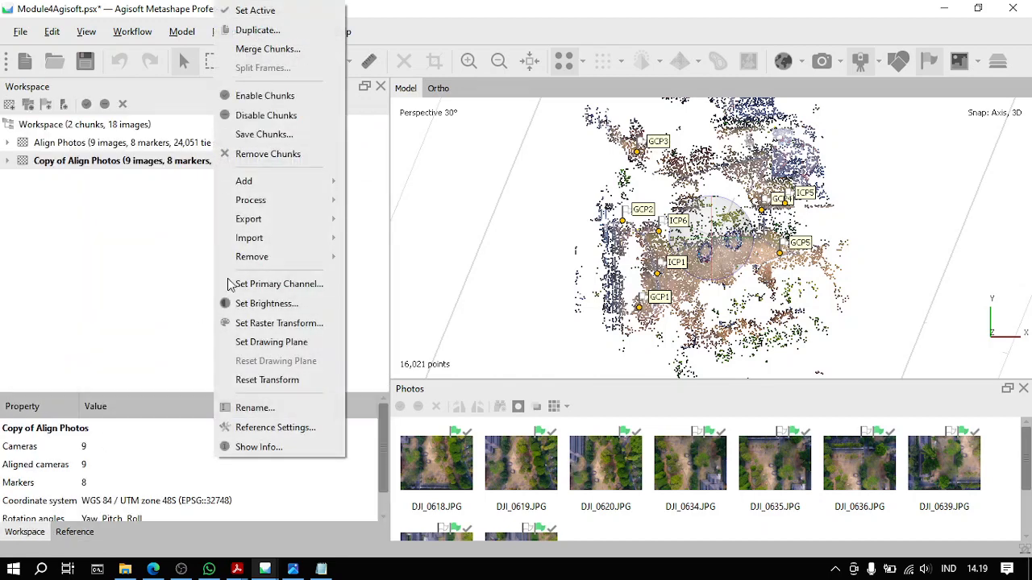
pyautogui.click(275, 449)
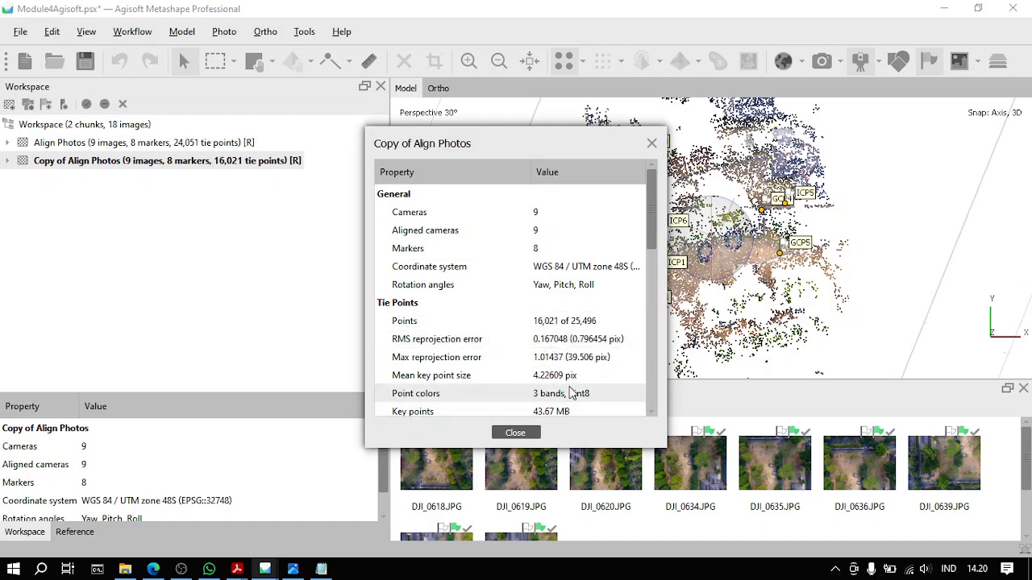
pyautogui.click(515, 433)
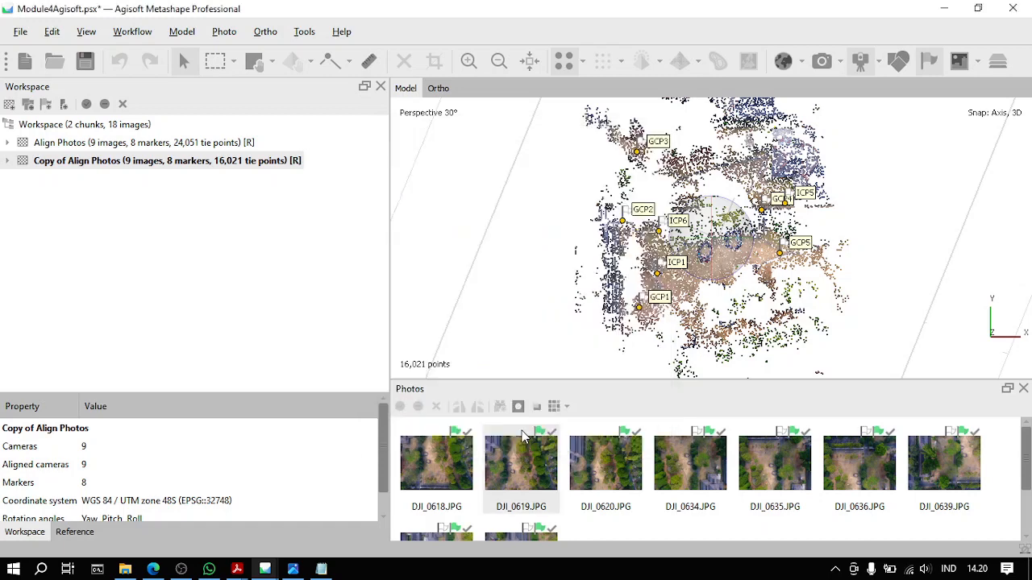
# Step: Use Gradual Selection to select tie points by projection accuracy at level 3, and delete the selected points
pyautogui.click(91, 536)
pyautogui.click(182, 31)
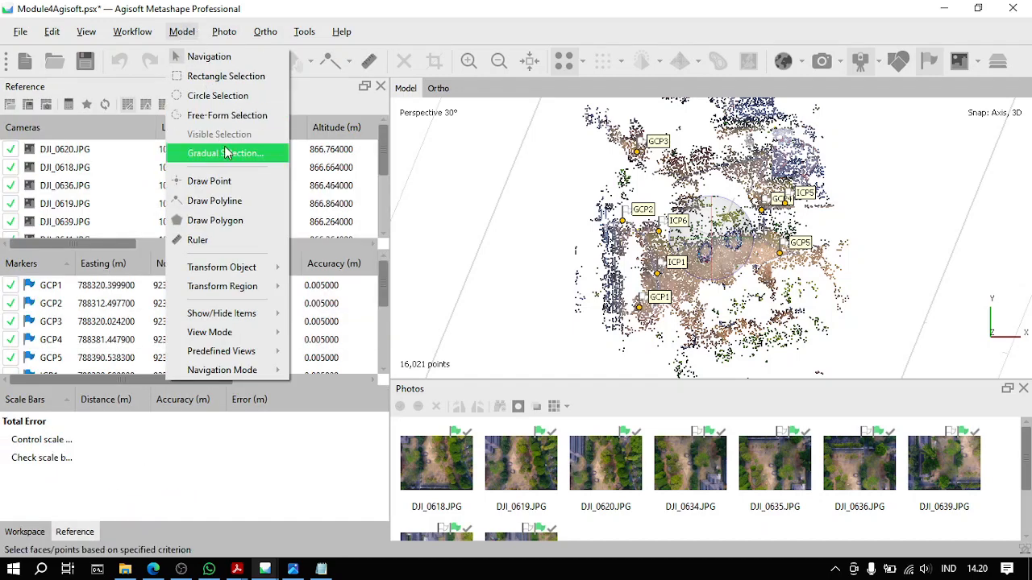
pyautogui.click(255, 155)
pyautogui.click(553, 258)
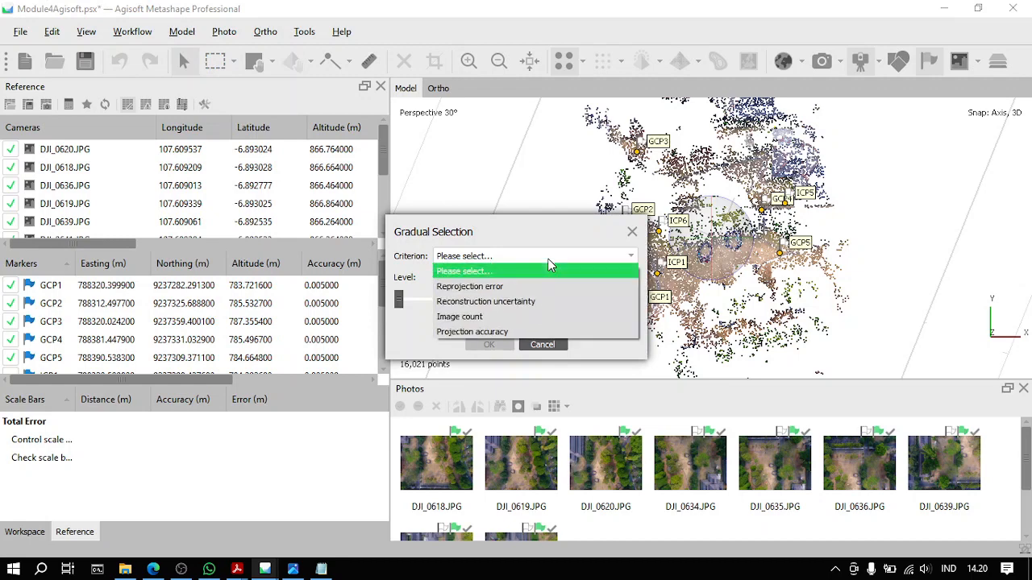
pyautogui.click(497, 332)
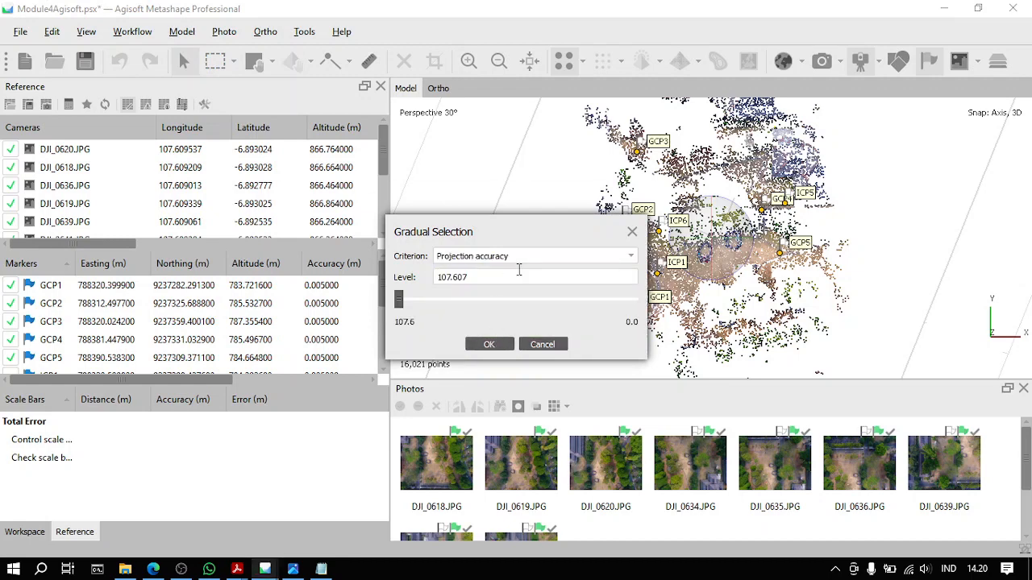
pyautogui.moveTo(505, 271); pyautogui.dragTo(434, 274)
pyautogui.write('3')
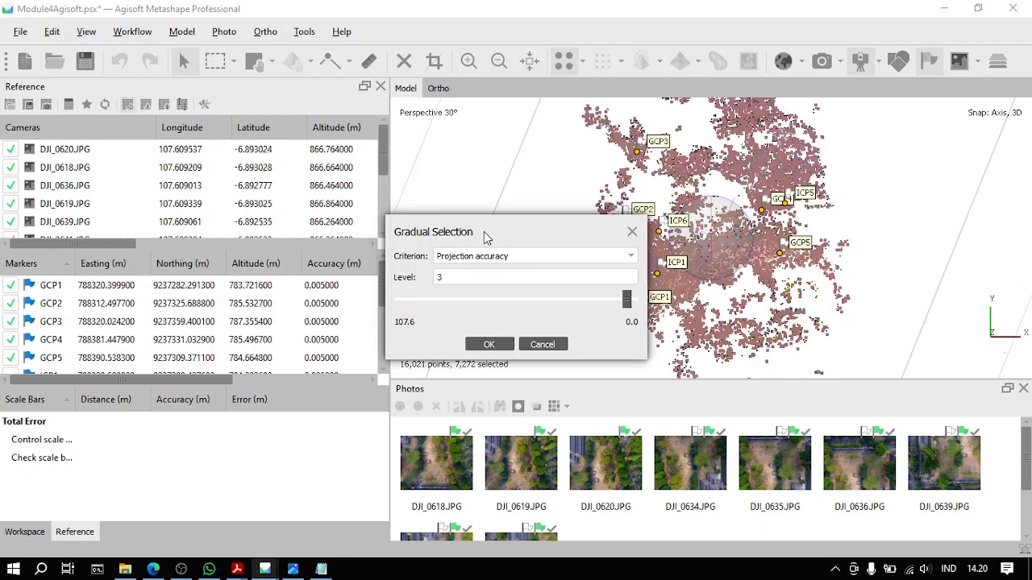
pyautogui.moveTo(486, 236); pyautogui.dragTo(601, 157)
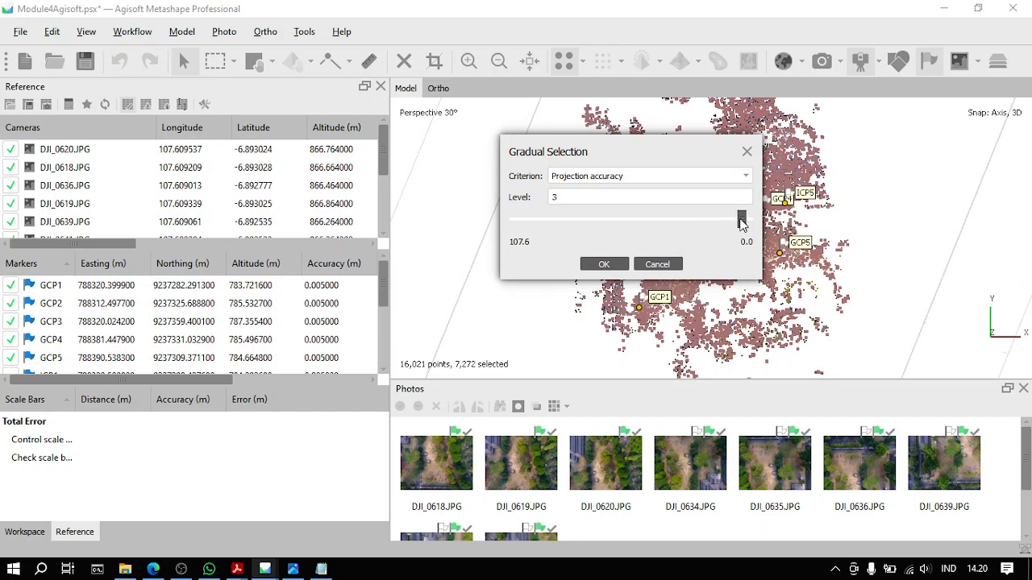
pyautogui.moveTo(742, 222); pyautogui.dragTo(734, 220)
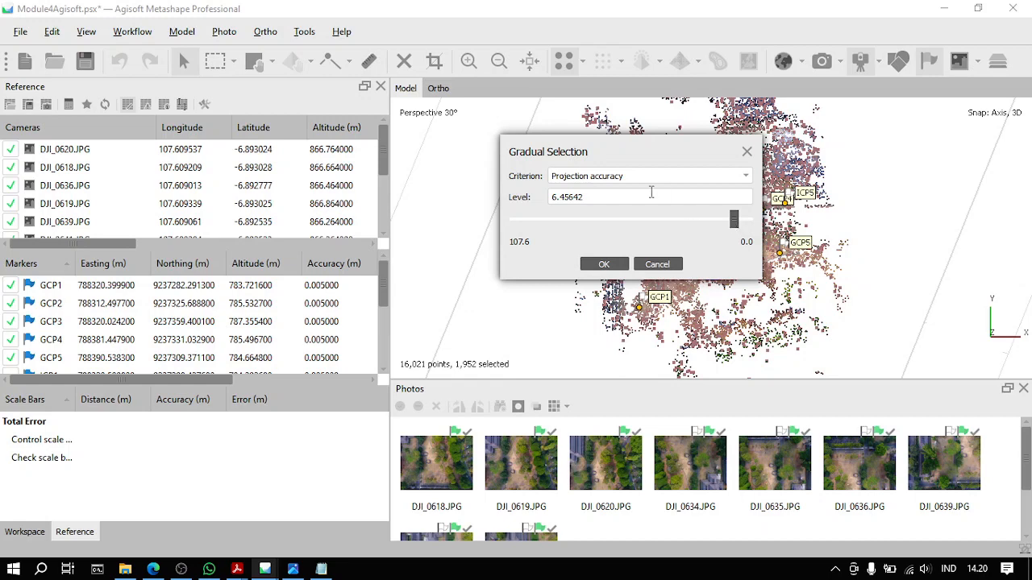
pyautogui.write('3')
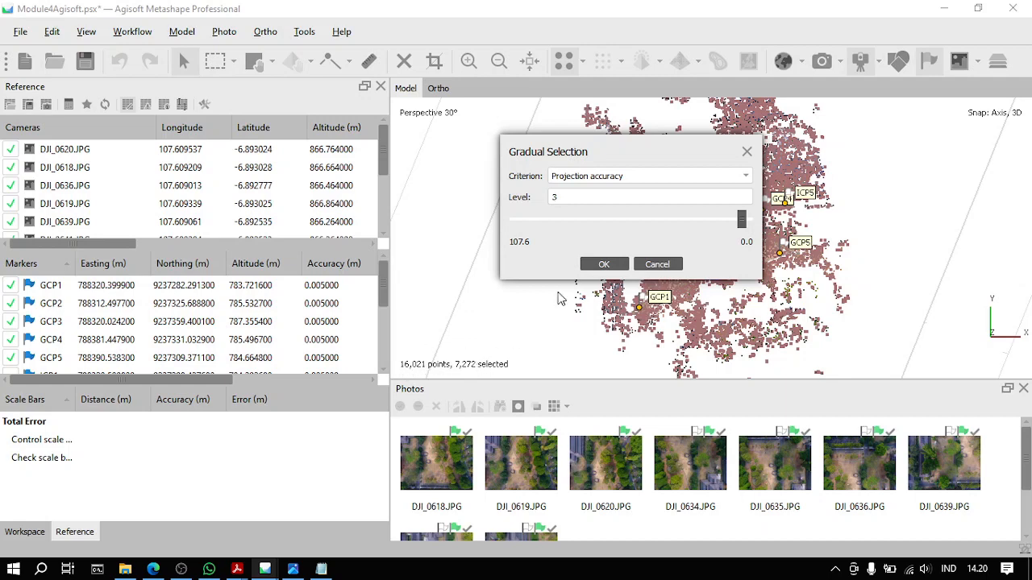
pyautogui.click(617, 269)
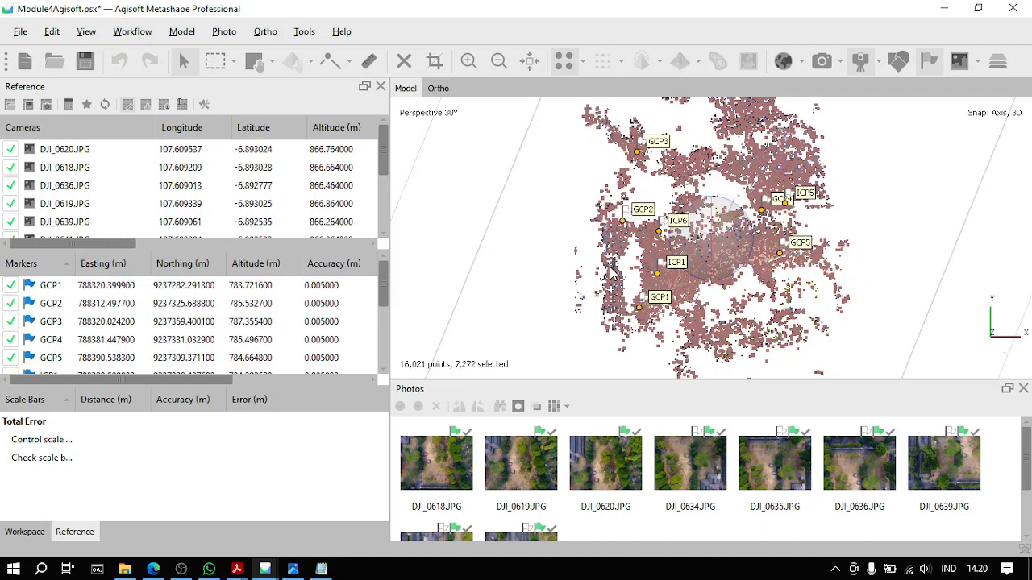
pyautogui.press('Delete')
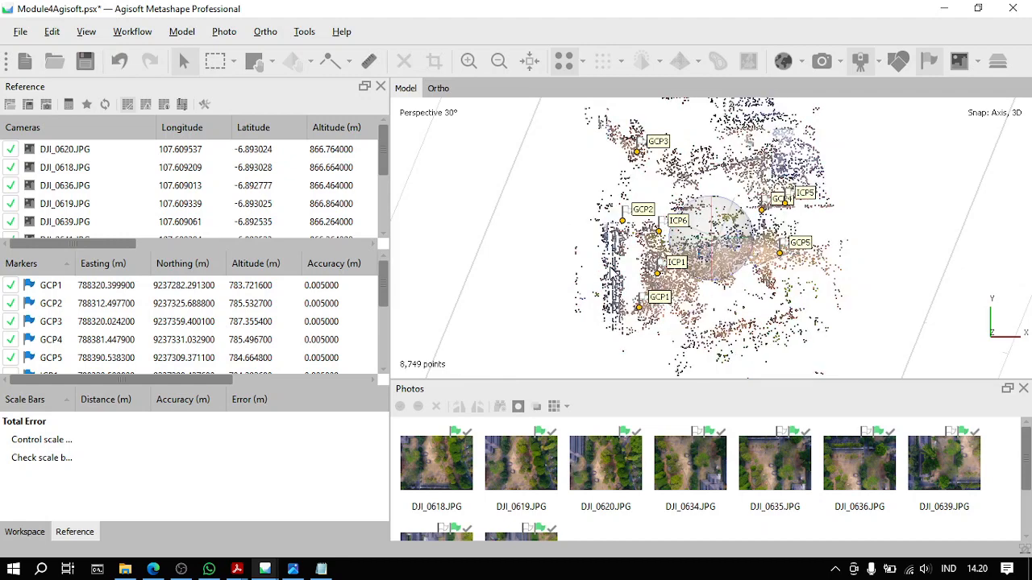
# Step: Optimize the cameras again for the points left by the projection accuracy filter, with Estimate tie point covariance enabled
pyautogui.click(87, 105)
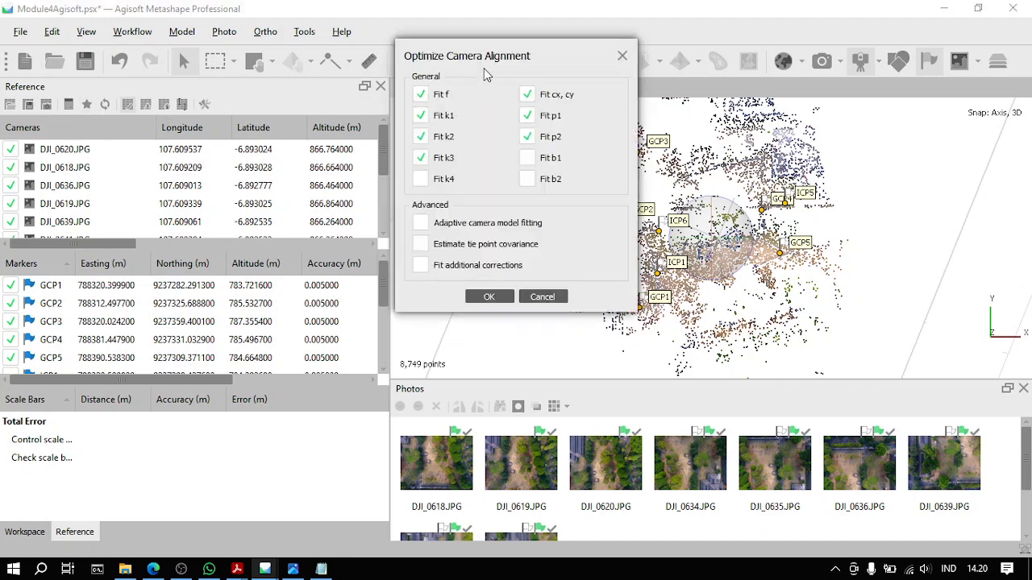
pyautogui.click(542, 297)
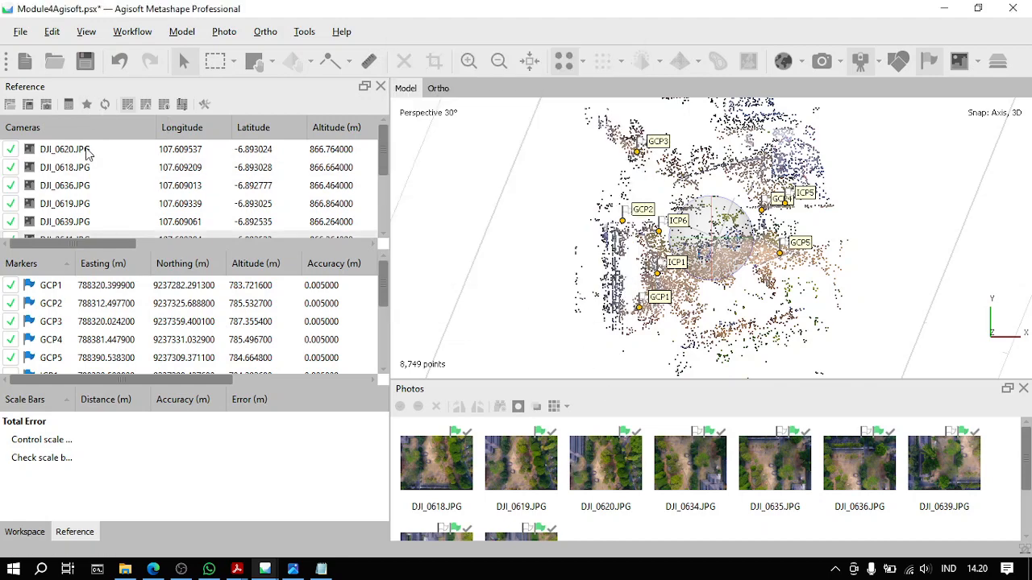
pyautogui.click(87, 106)
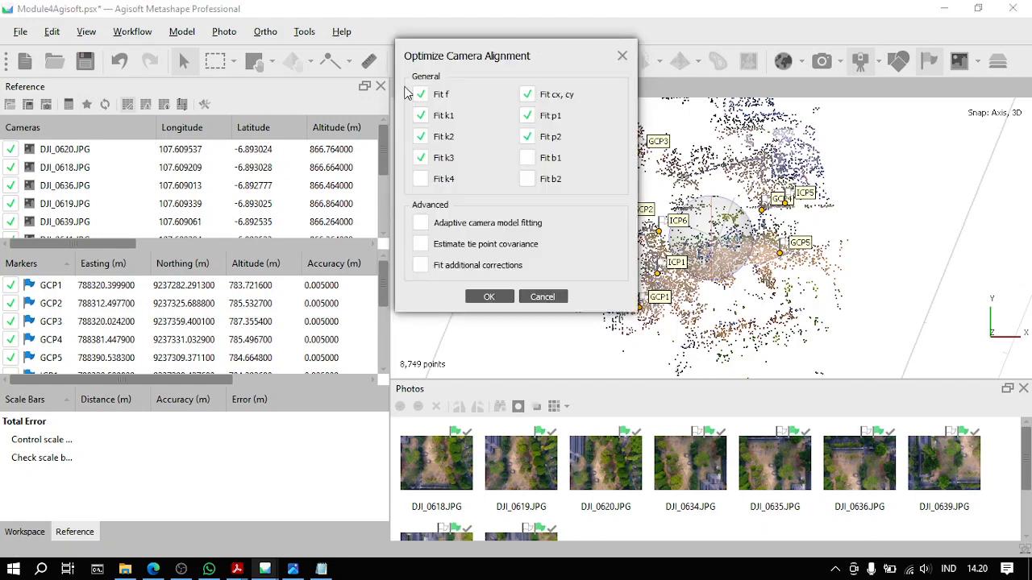
pyautogui.click(454, 250)
pyautogui.click(488, 297)
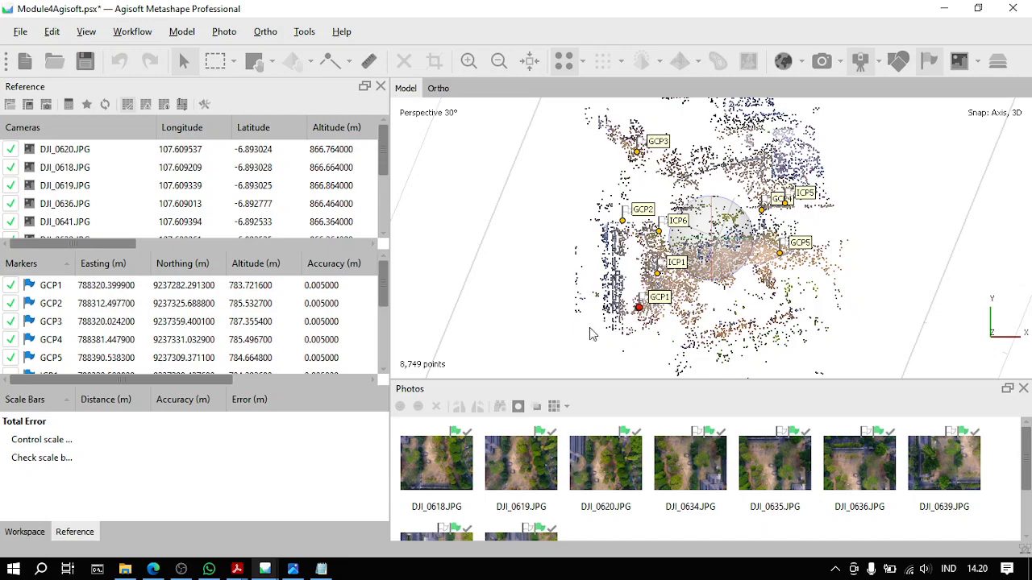
# Step: Reopen the Copy of Align Photos chunk info and check the RMS and maximum reprojection errors following the second optimization
pyautogui.moveTo(706, 279); pyautogui.dragTo(703, 278)
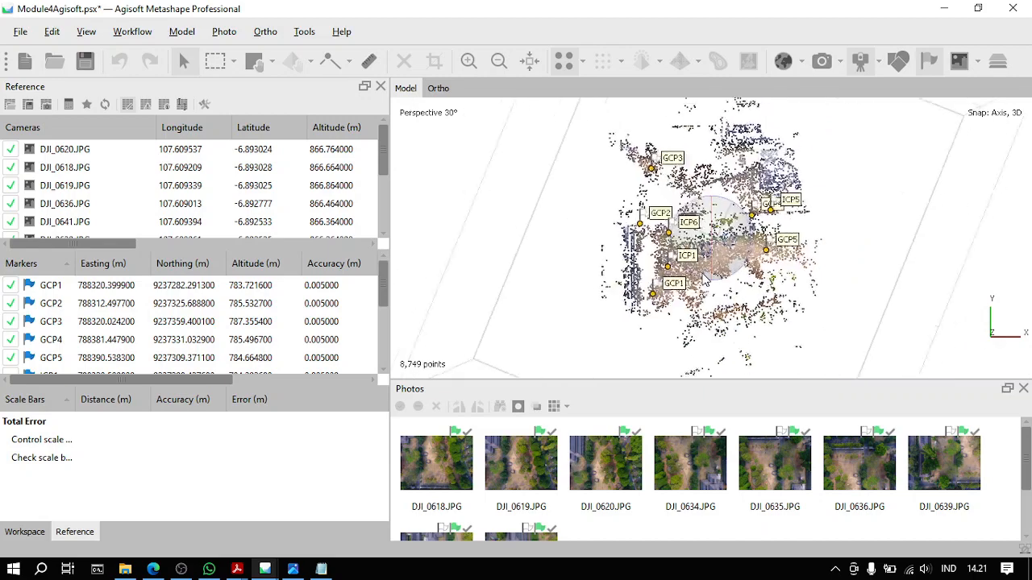
pyautogui.click(25, 532)
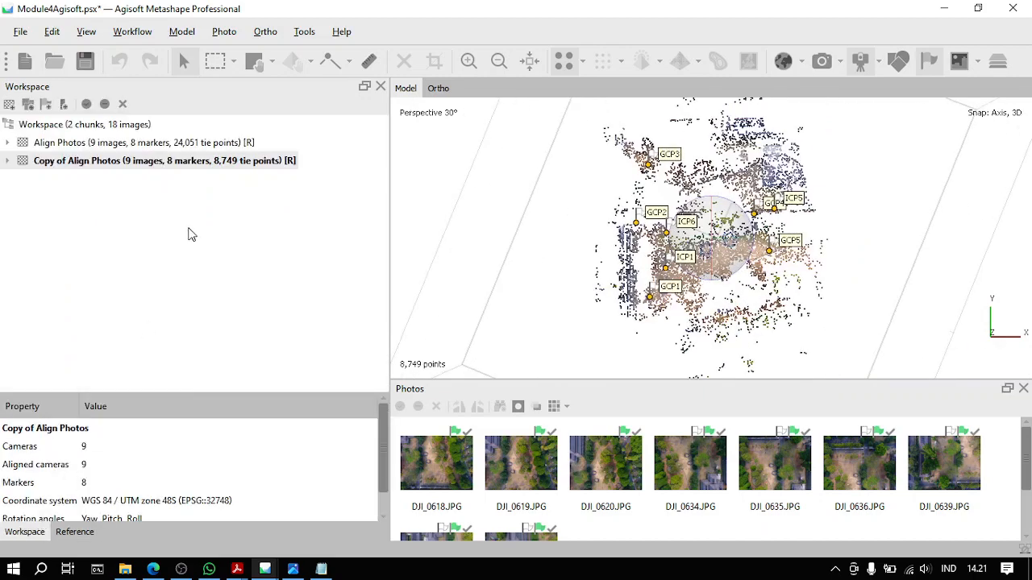
pyautogui.rightClick(161, 161)
pyautogui.click(202, 445)
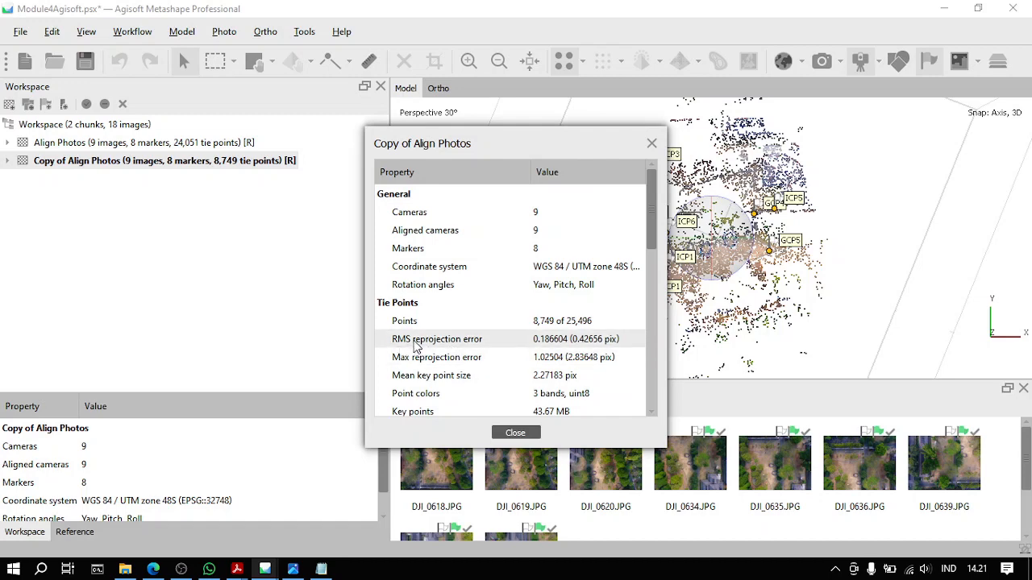
pyautogui.click(529, 432)
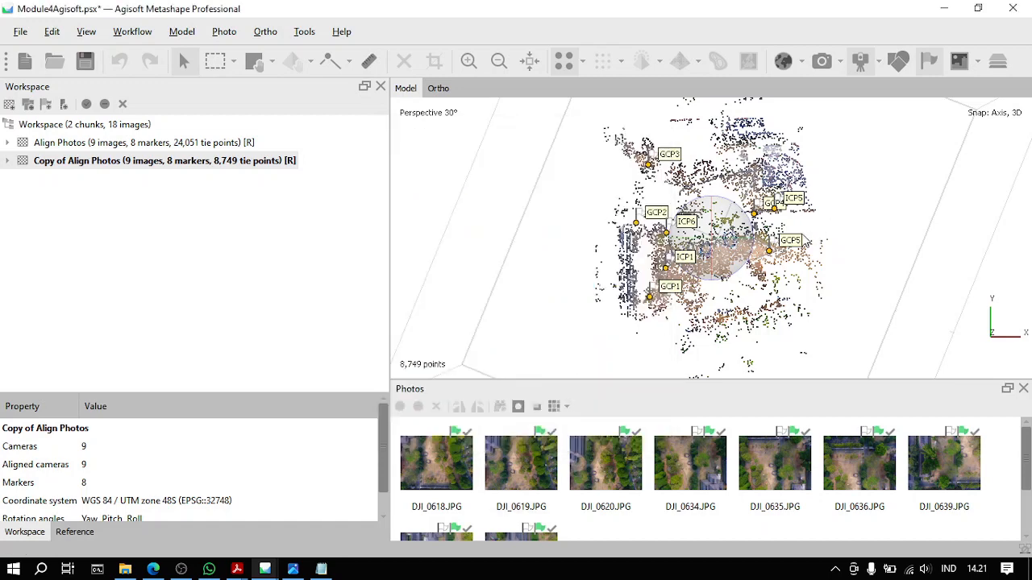
# Step: Show the camera and marker reference data of the Copy of Align Photos chunk and save the project
pyautogui.moveTo(708, 278); pyautogui.dragTo(713, 212)
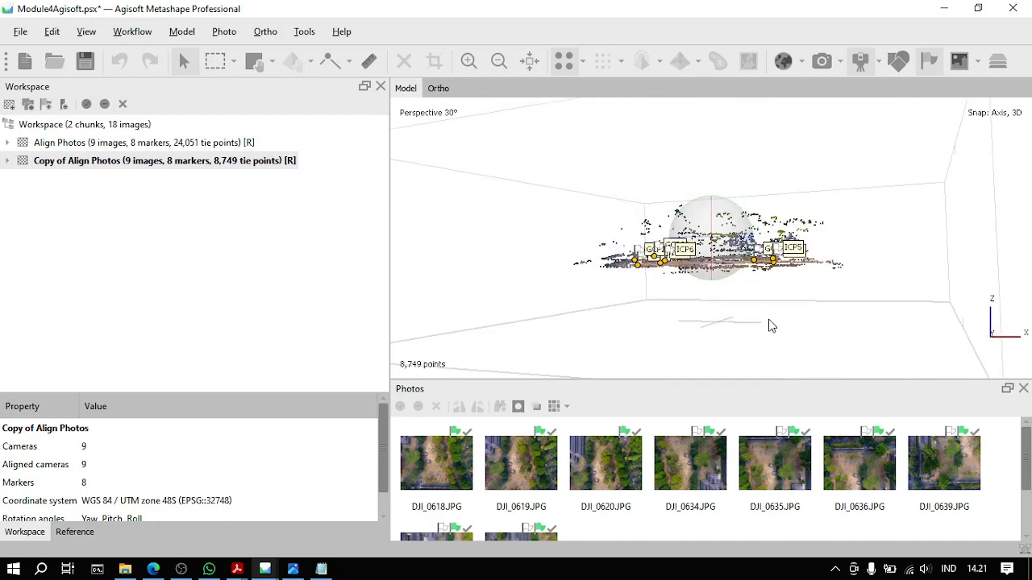
pyautogui.press('KP_7')
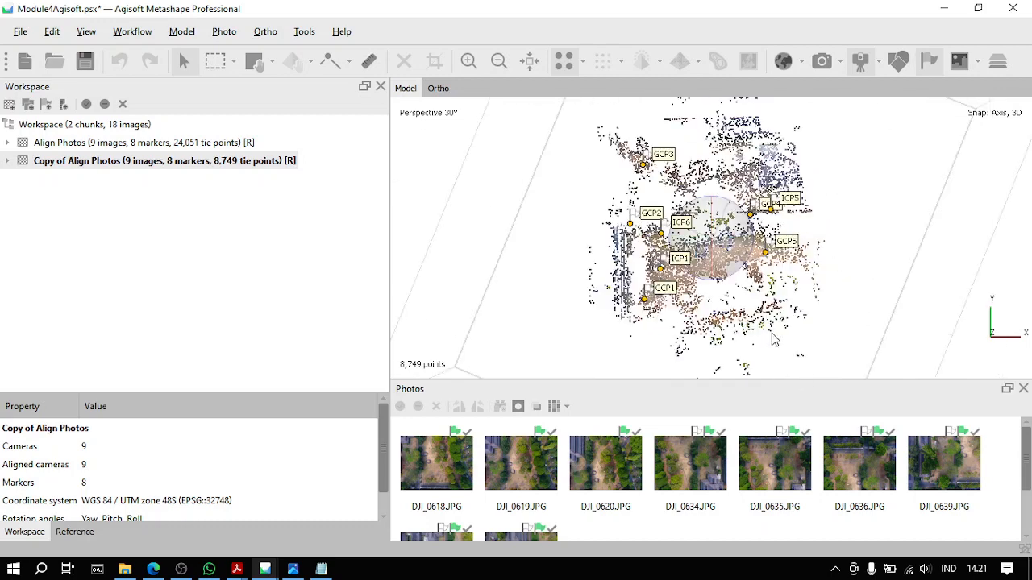
pyautogui.click(75, 532)
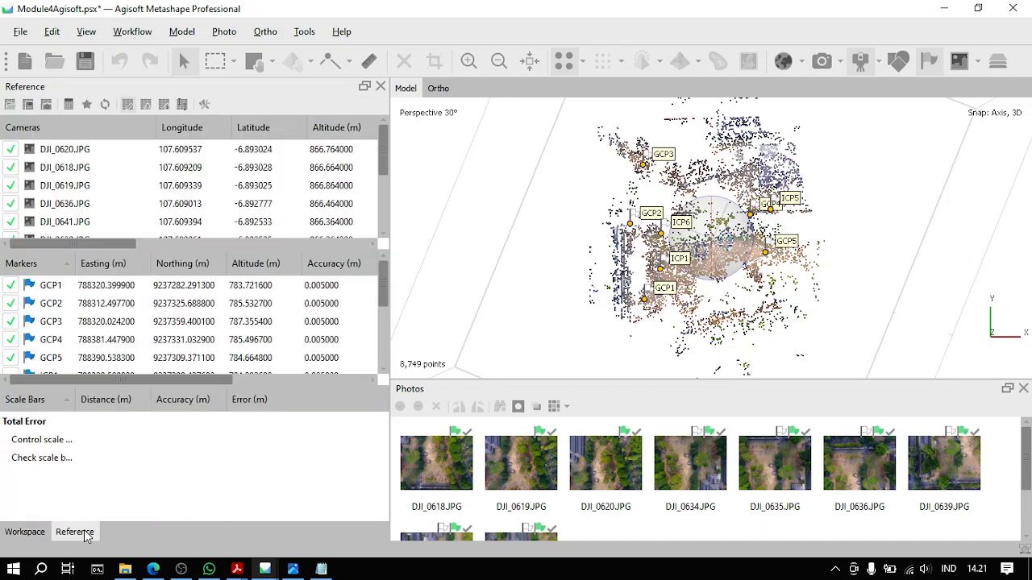
pyautogui.click(86, 61)
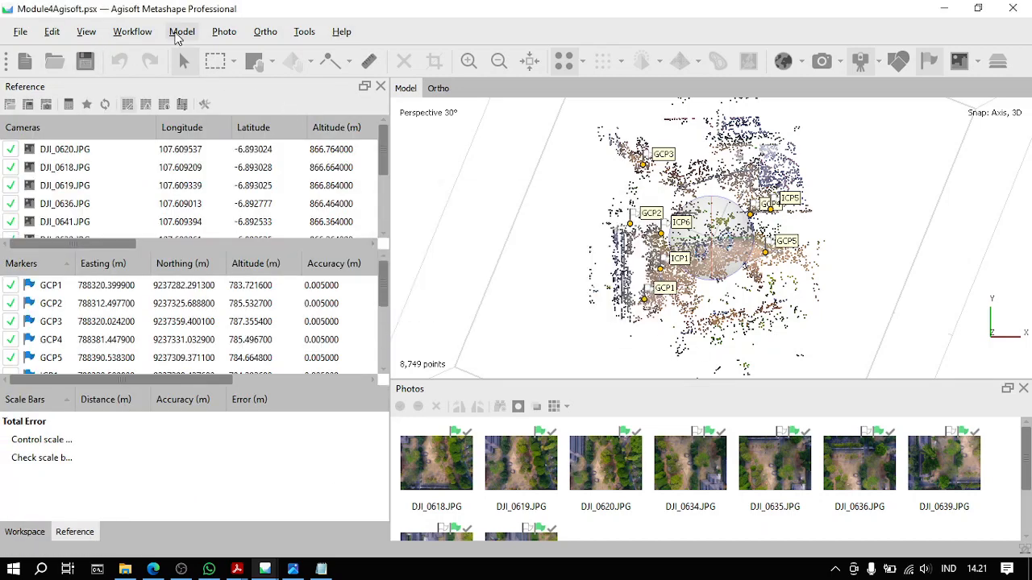
# Step: Use Gradual Selection to select tie points by reprojection error at level 0.369015, and delete the selected points
pyautogui.click(177, 34)
pyautogui.click(227, 33)
pyautogui.click(184, 34)
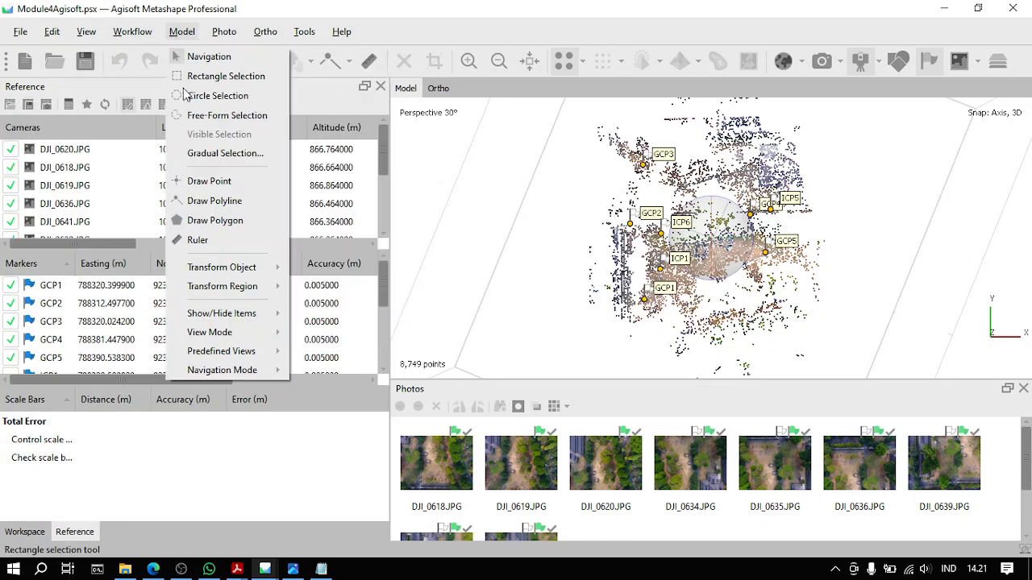
pyautogui.click(262, 157)
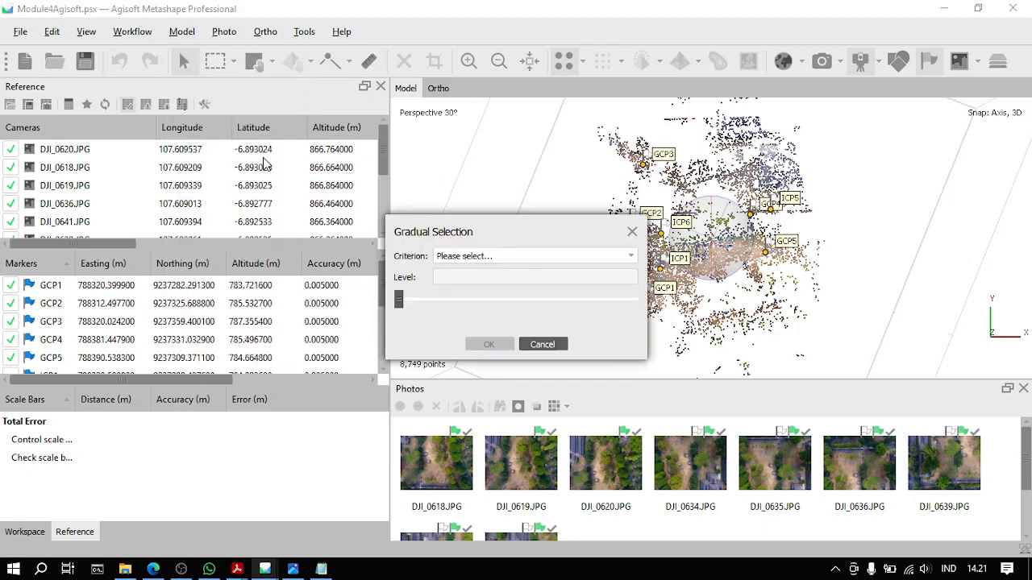
pyautogui.click(568, 258)
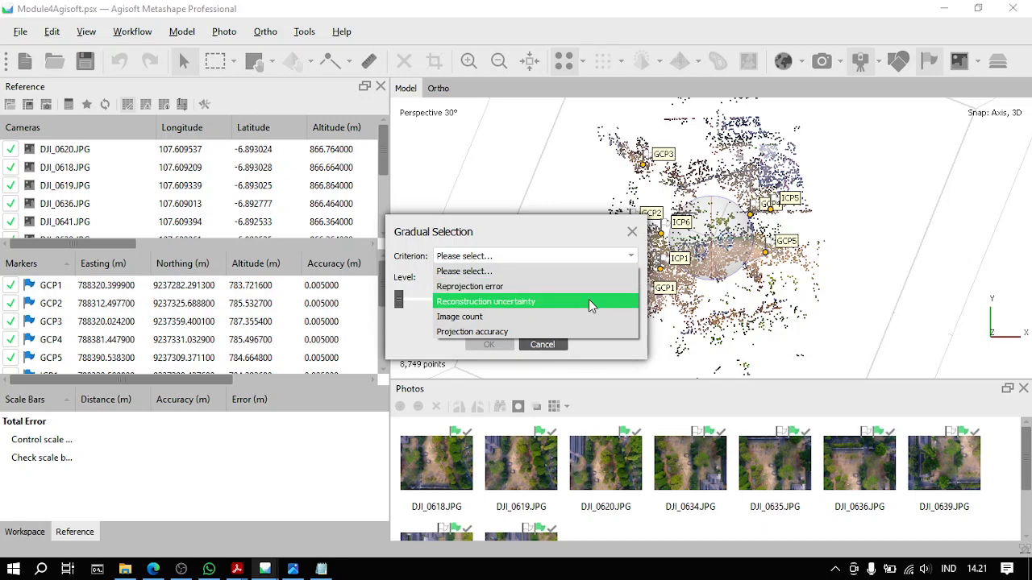
pyautogui.click(540, 285)
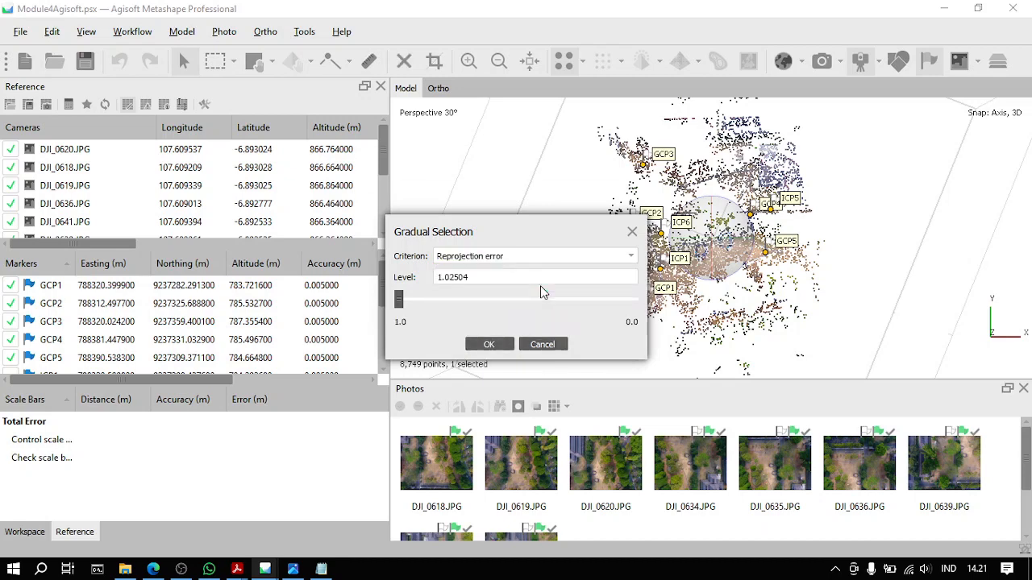
pyautogui.moveTo(502, 231); pyautogui.dragTo(732, 229)
pyautogui.click(748, 249)
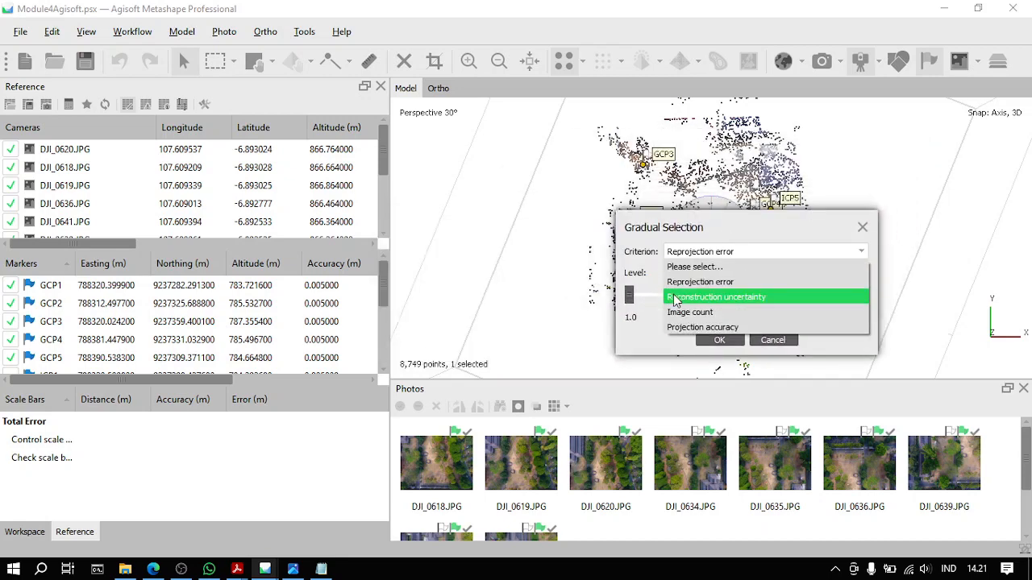
pyautogui.click(741, 282)
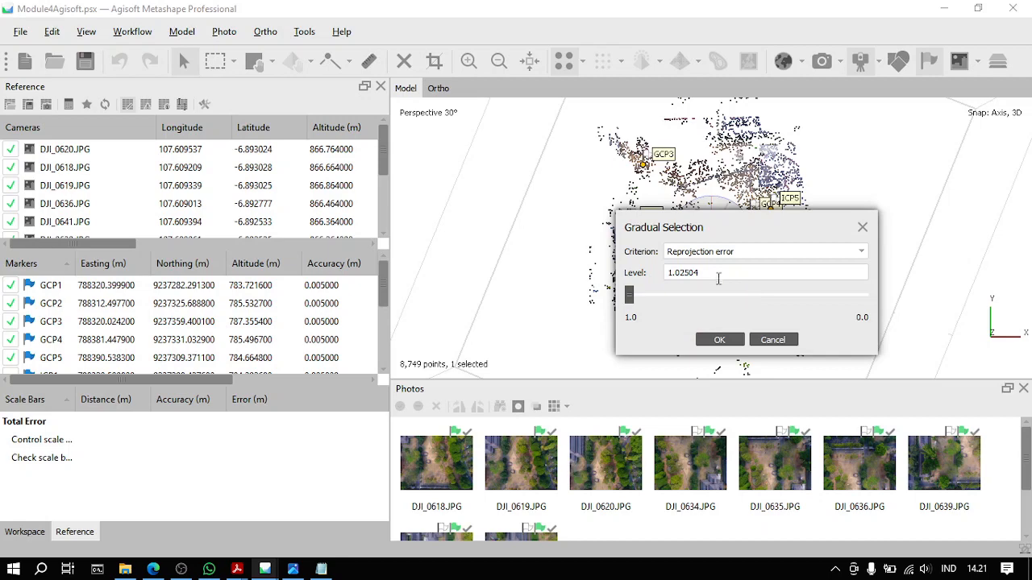
pyautogui.moveTo(717, 276); pyautogui.dragTo(660, 278)
pyautogui.write('0.3')
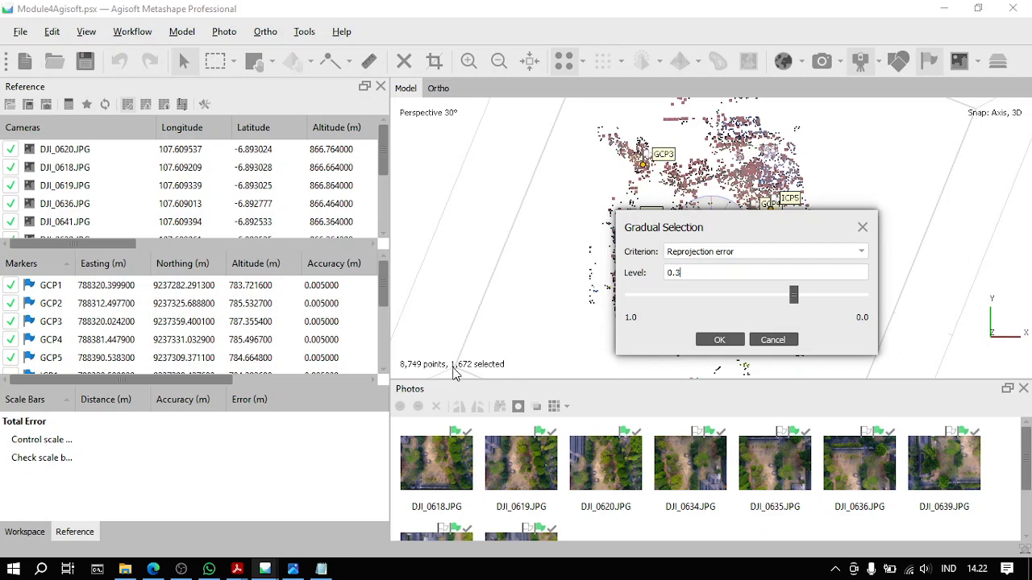
pyautogui.moveTo(796, 297); pyautogui.dragTo(784, 302)
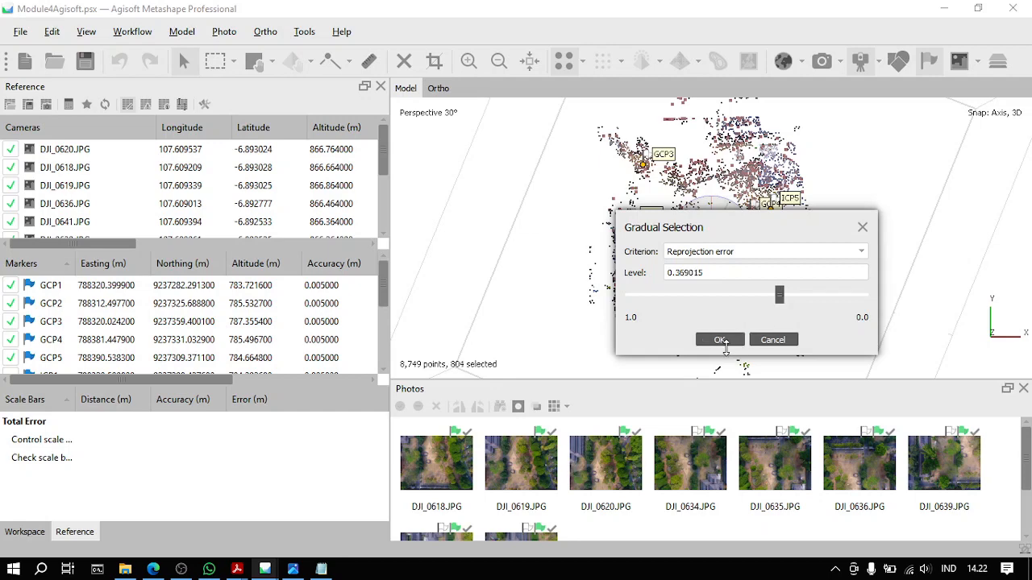
pyautogui.click(716, 341)
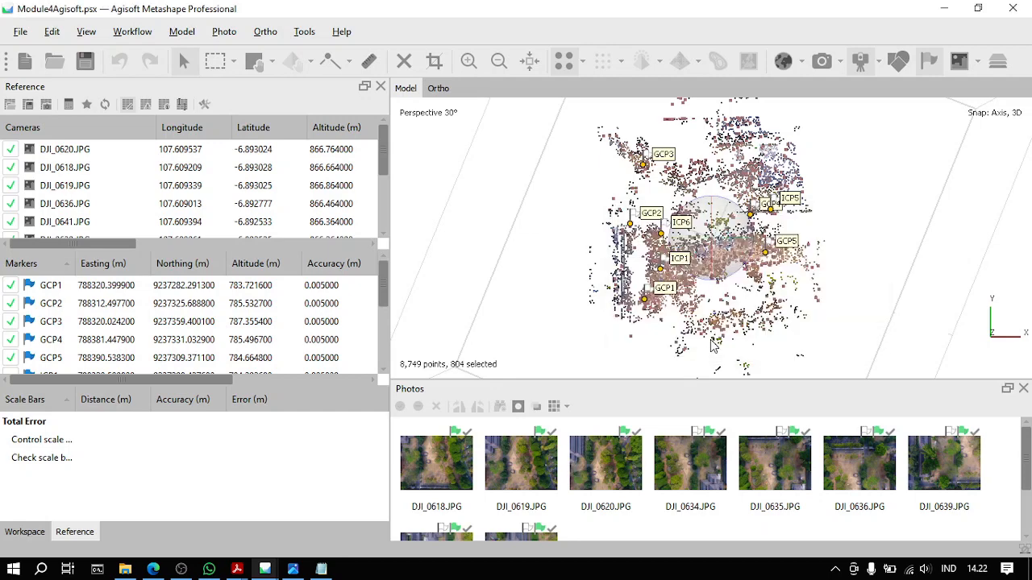
pyautogui.press('Delete')
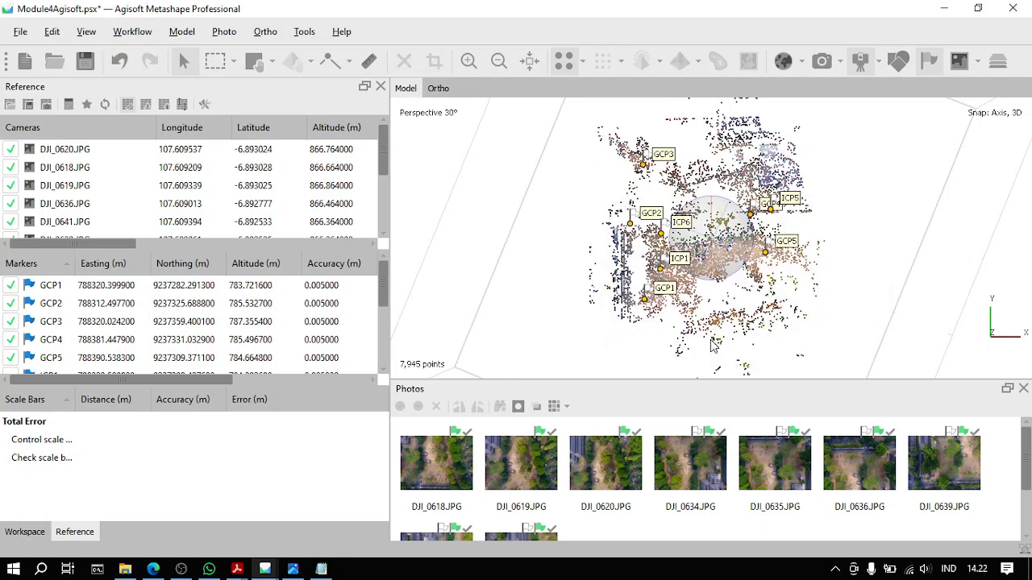
# Step: Optimize the camera alignment with tie point covariance estimation enabled
pyautogui.click(86, 104)
pyautogui.click(472, 247)
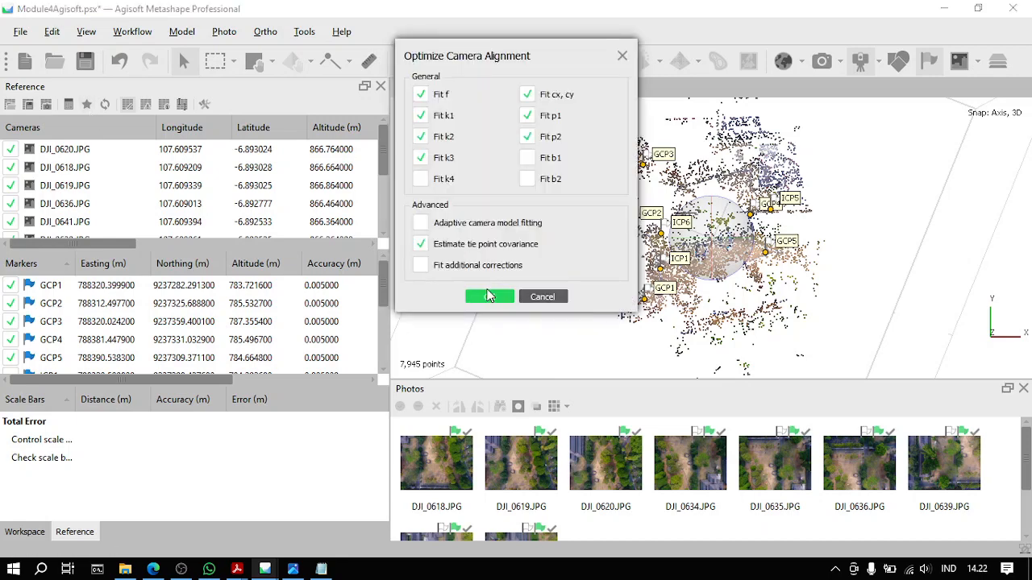
pyautogui.click(489, 295)
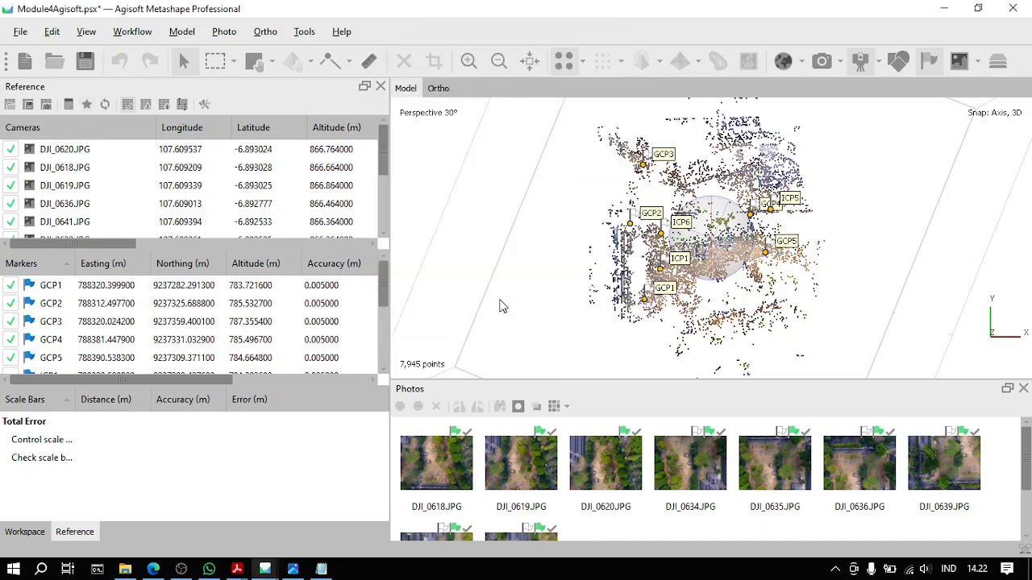
# Step: Use Gradual Selection to select tie points by reprojection error at level 0.306138 and delete them
pyautogui.click(223, 31)
pyautogui.moveTo(187, 38)
pyautogui.moveTo(133, 36)
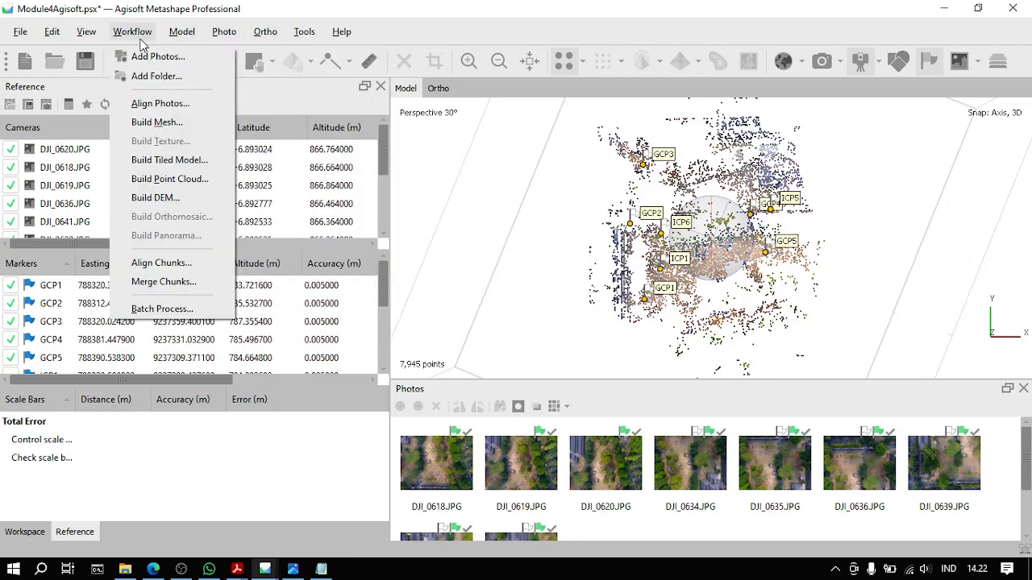
pyautogui.moveTo(267, 32)
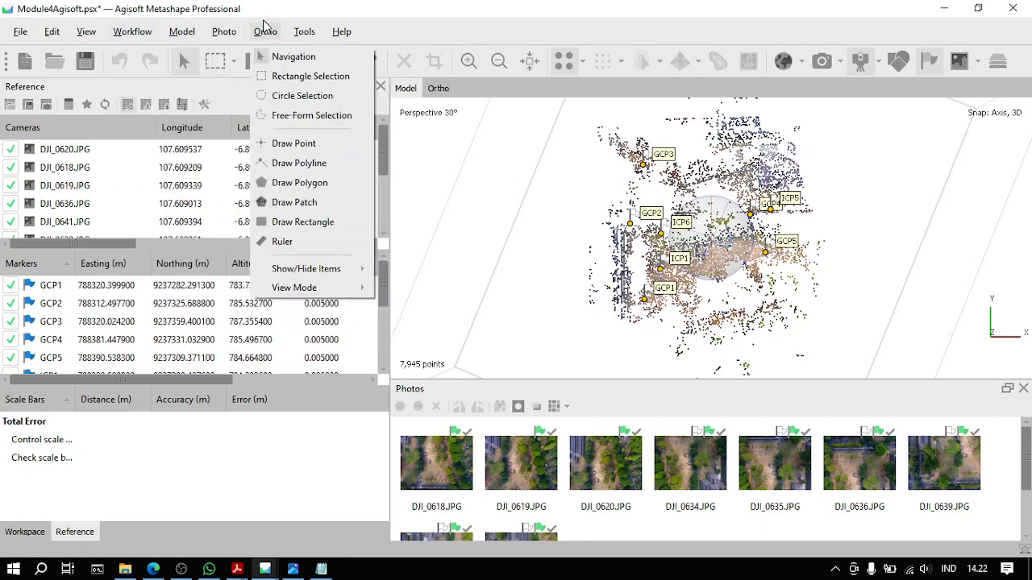
pyautogui.click(238, 153)
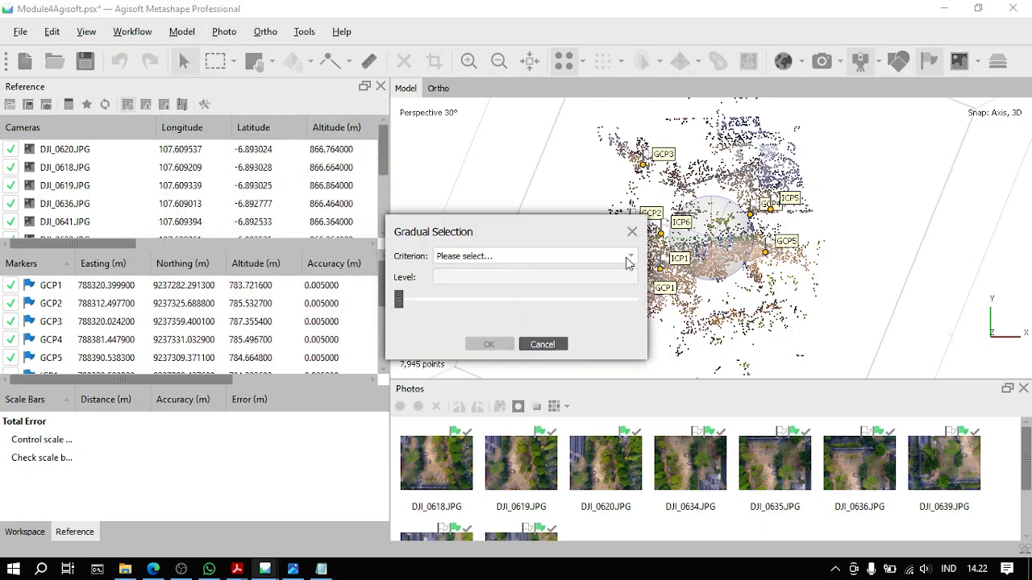
pyautogui.click(626, 257)
pyautogui.click(527, 287)
pyautogui.moveTo(476, 278); pyautogui.dragTo(452, 277)
pyautogui.write('3')
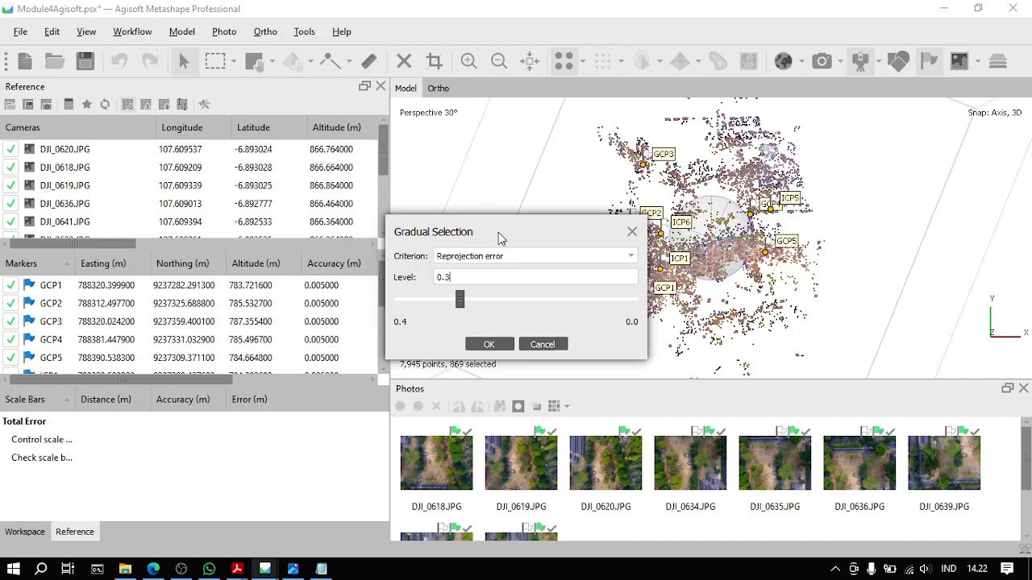
pyautogui.moveTo(503, 236); pyautogui.dragTo(654, 203)
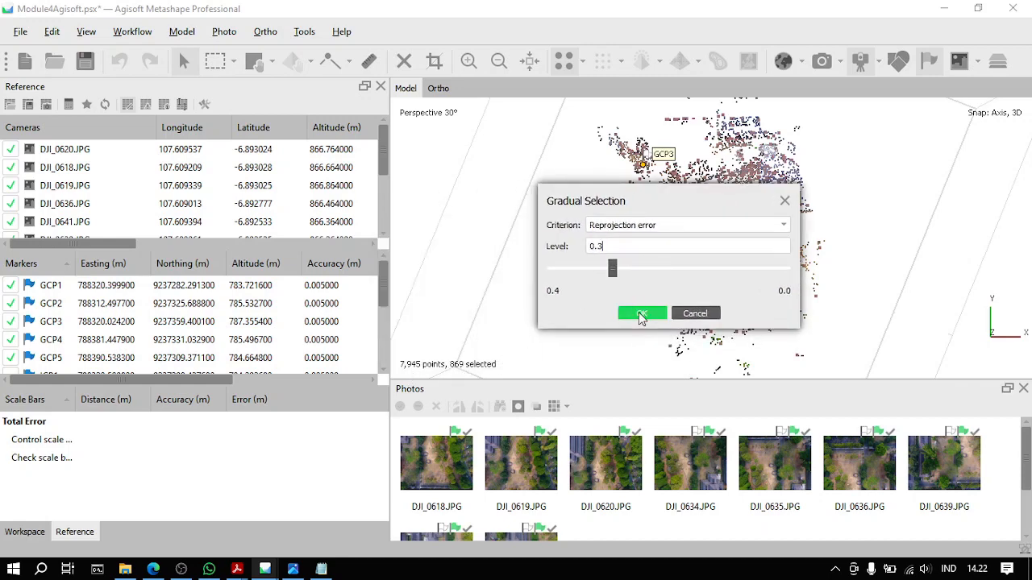
pyautogui.moveTo(614, 274); pyautogui.dragTo(612, 274)
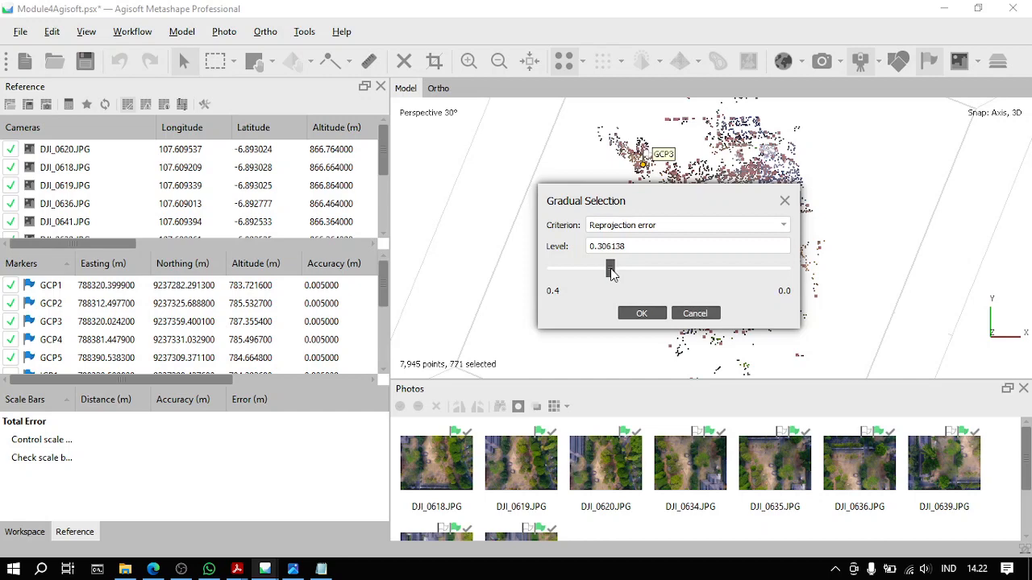
pyautogui.click(648, 315)
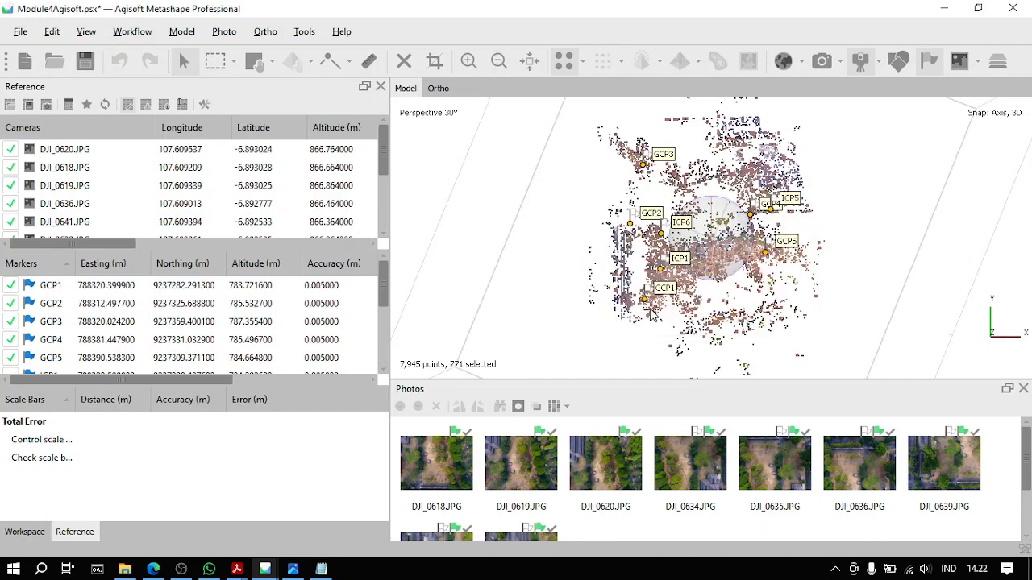
pyautogui.press('Delete')
# Step: Re-optimize the camera alignment for the reduced tie points, with tie point covariance estimation enabled
pyautogui.click(86, 104)
pyautogui.click(482, 244)
pyautogui.click(502, 296)
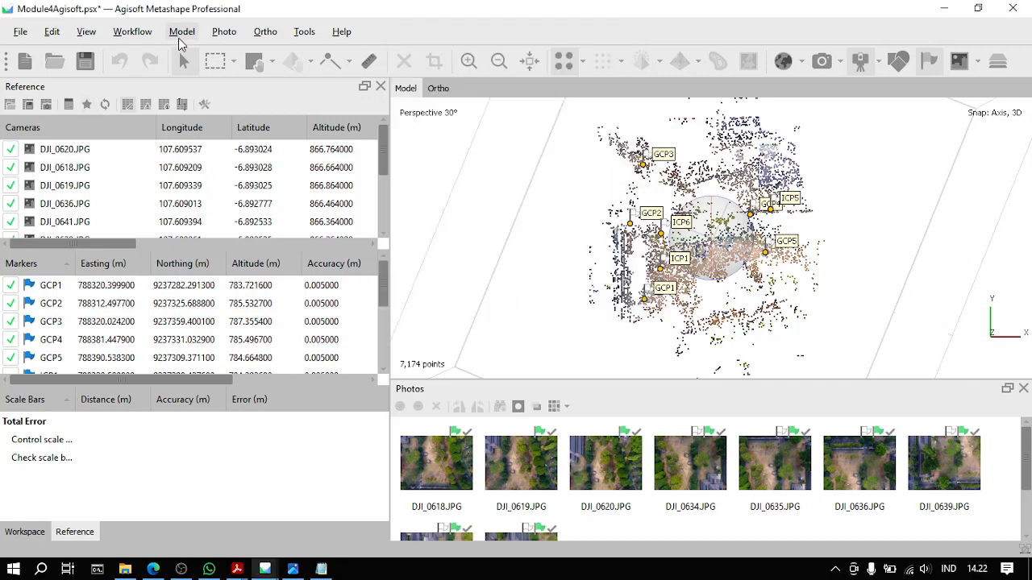
# Step: Delete the tie points gradually selected by reprojection error at level 0.3, and optimize the cameras again with tie point covariance estimation
pyautogui.click(224, 32)
pyautogui.moveTo(182, 31)
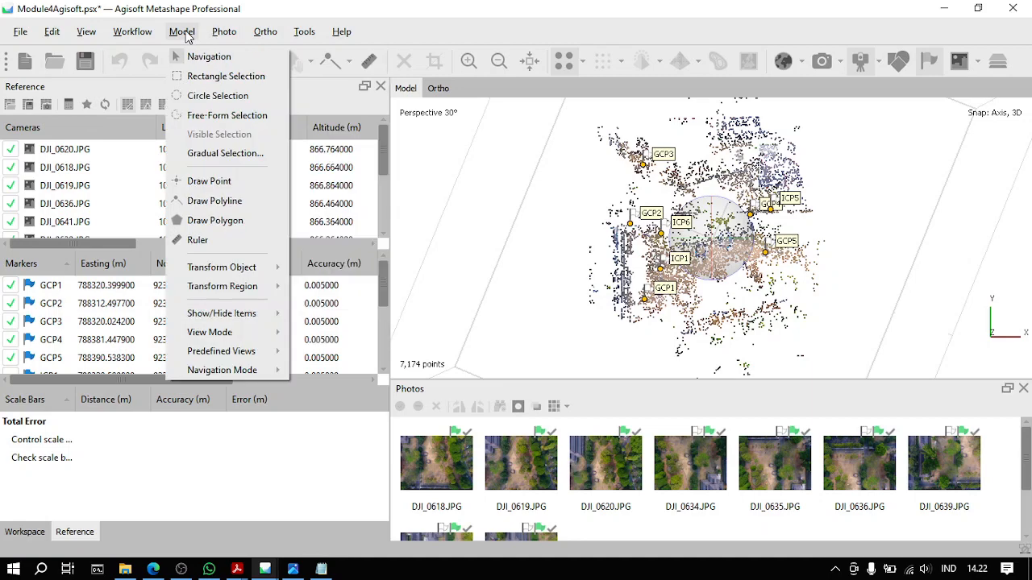
pyautogui.click(233, 153)
pyautogui.click(506, 254)
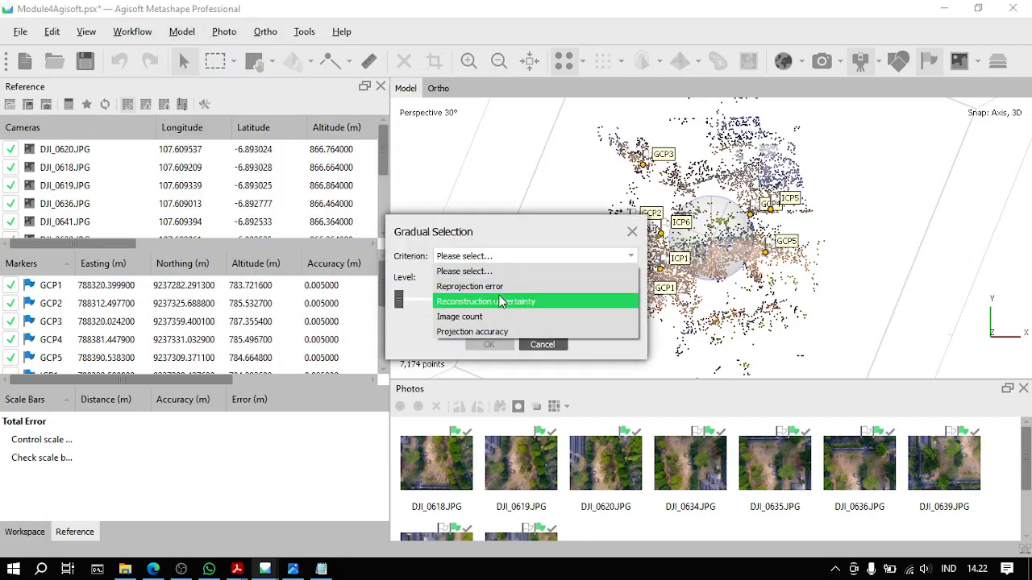
pyautogui.click(499, 295)
pyautogui.moveTo(490, 231); pyautogui.dragTo(697, 192)
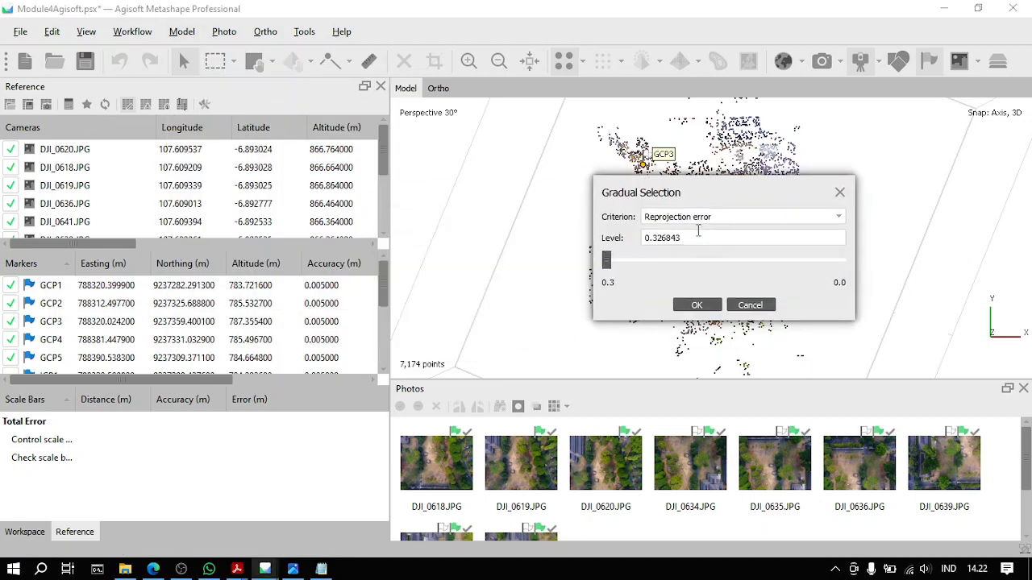
pyautogui.press('BackSpace')
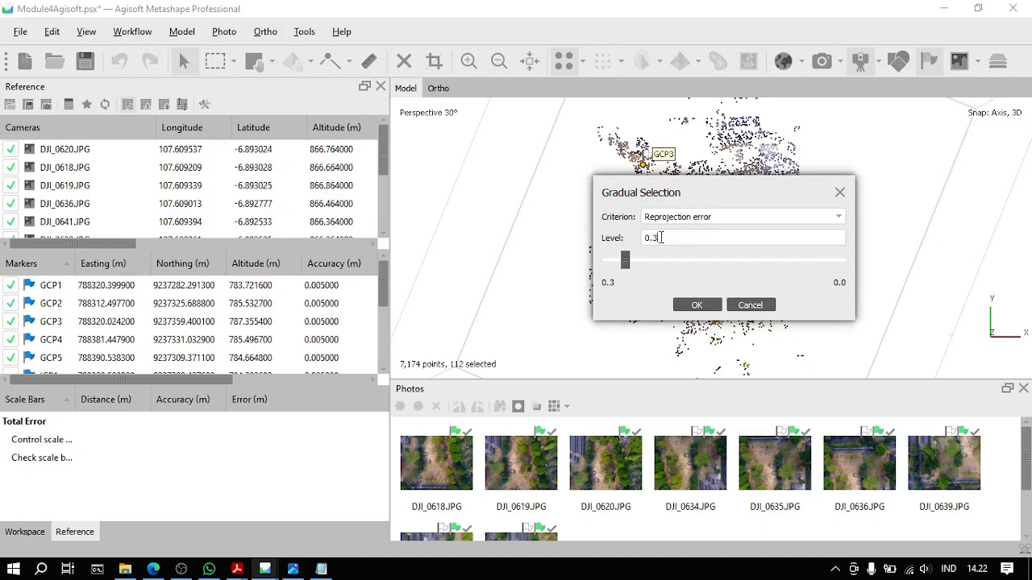
pyautogui.click(697, 305)
pyautogui.press('Delete')
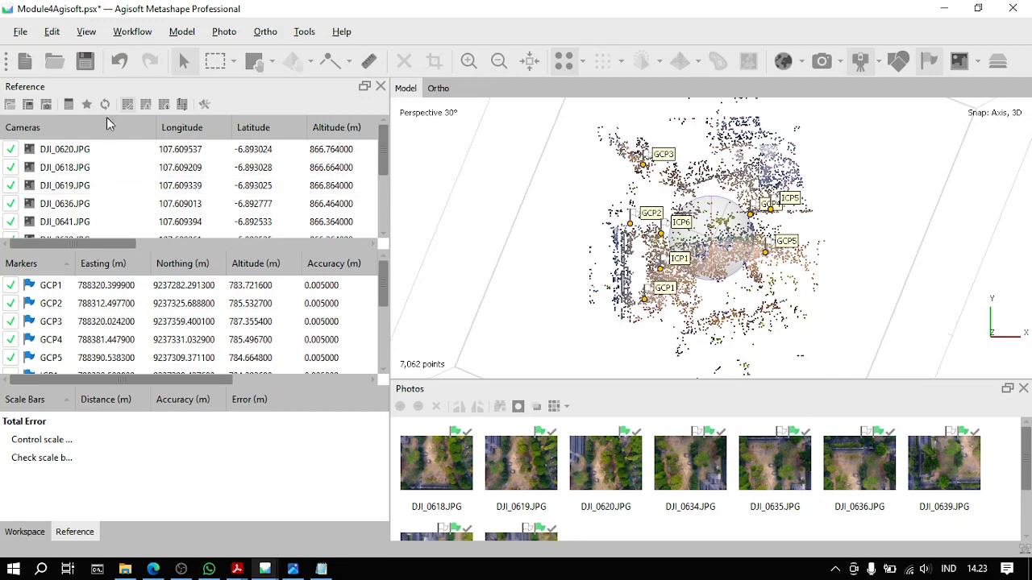
pyautogui.click(86, 104)
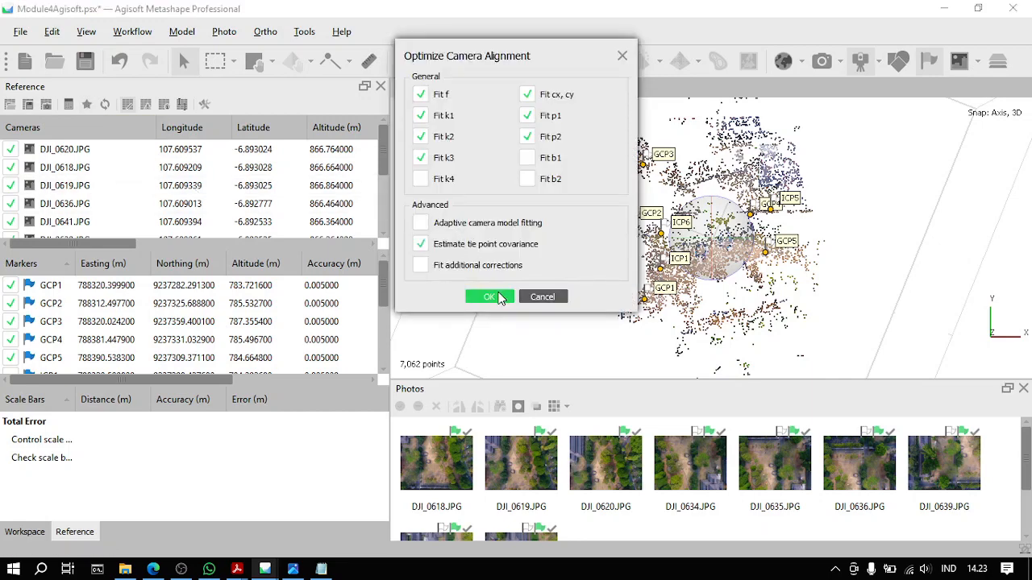
pyautogui.click(489, 296)
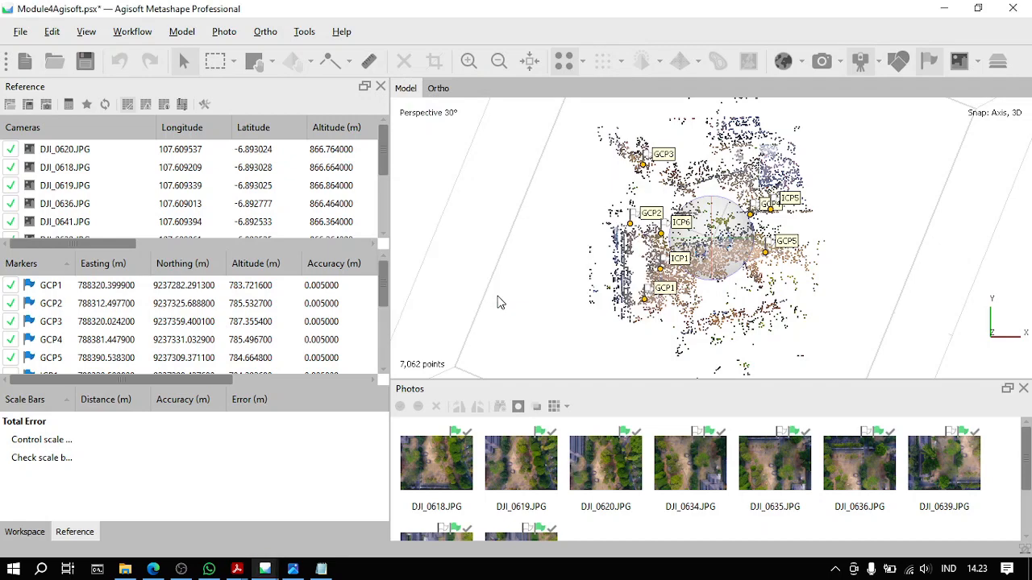
# Step: Review the tie point properties and RMS and maximum reprojection errors in the Copy of Align Photos chunk's information
pyautogui.click(37, 535)
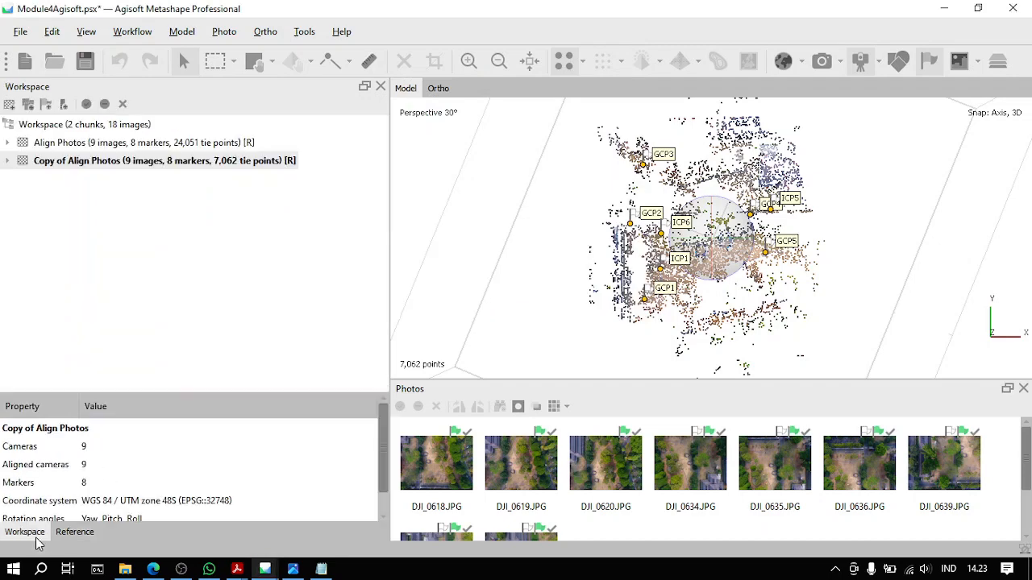
pyautogui.rightClick(235, 166)
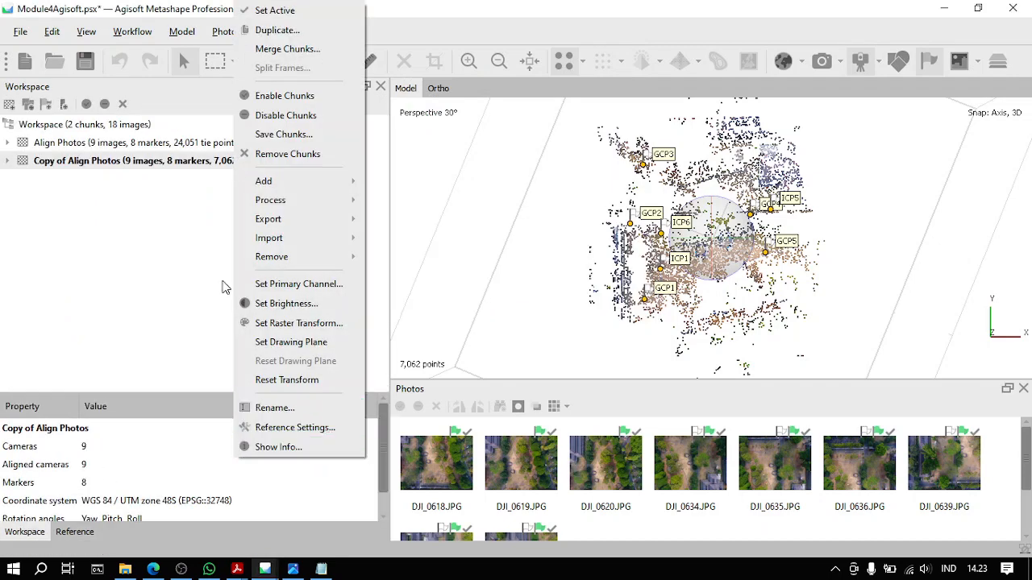
pyautogui.click(196, 217)
pyautogui.rightClick(171, 166)
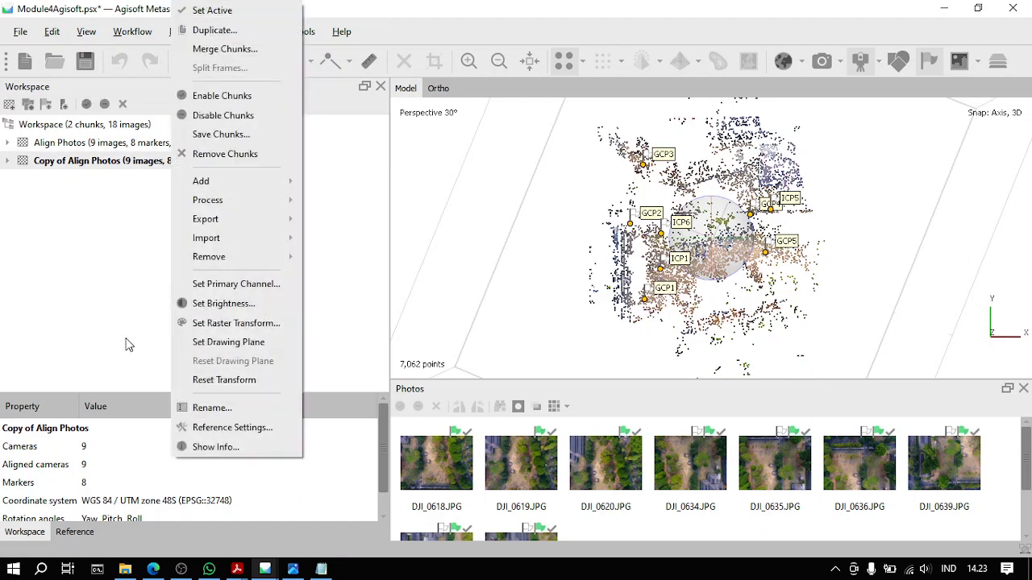
pyautogui.click(216, 448)
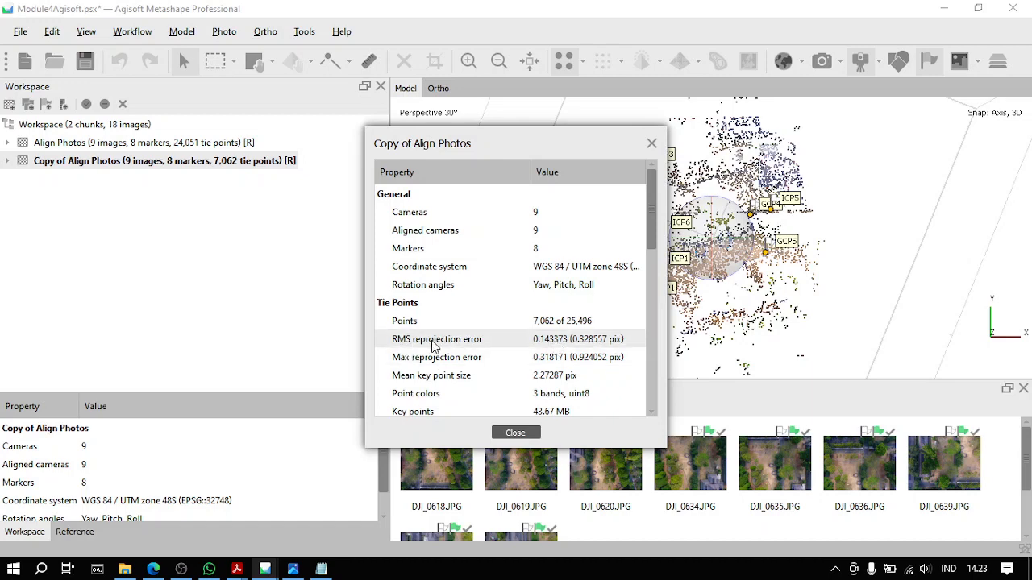
pyautogui.scroll(-1, 433, 345)
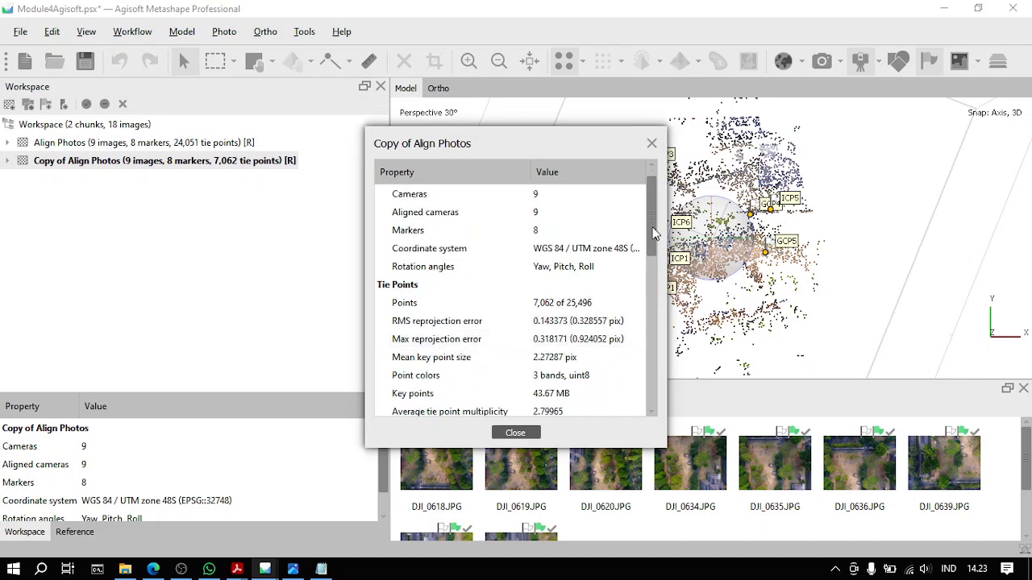
pyautogui.scroll(-1, 654, 232)
pyautogui.scroll(2, 655, 232)
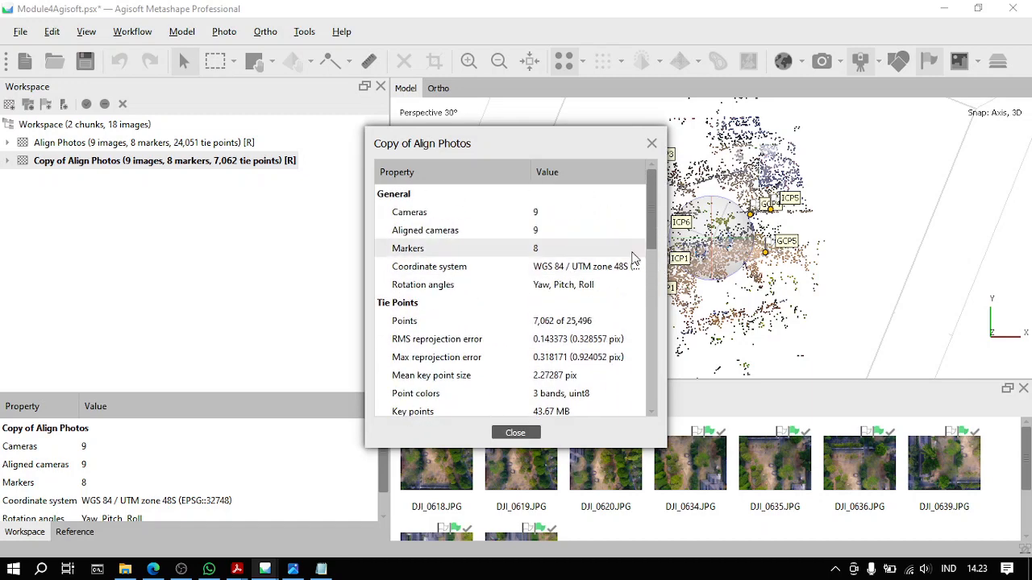
pyautogui.moveTo(655, 232); pyautogui.dragTo(652, 252)
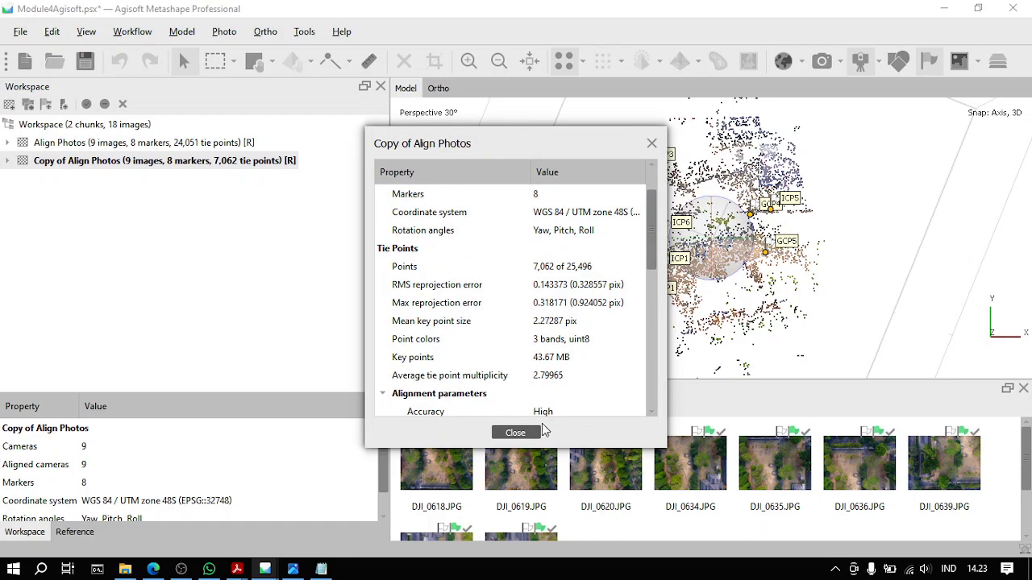
pyautogui.click(515, 433)
# Step: Switch the reference data to error values and examine each camera's position, rotation and pixel errors
pyautogui.click(73, 533)
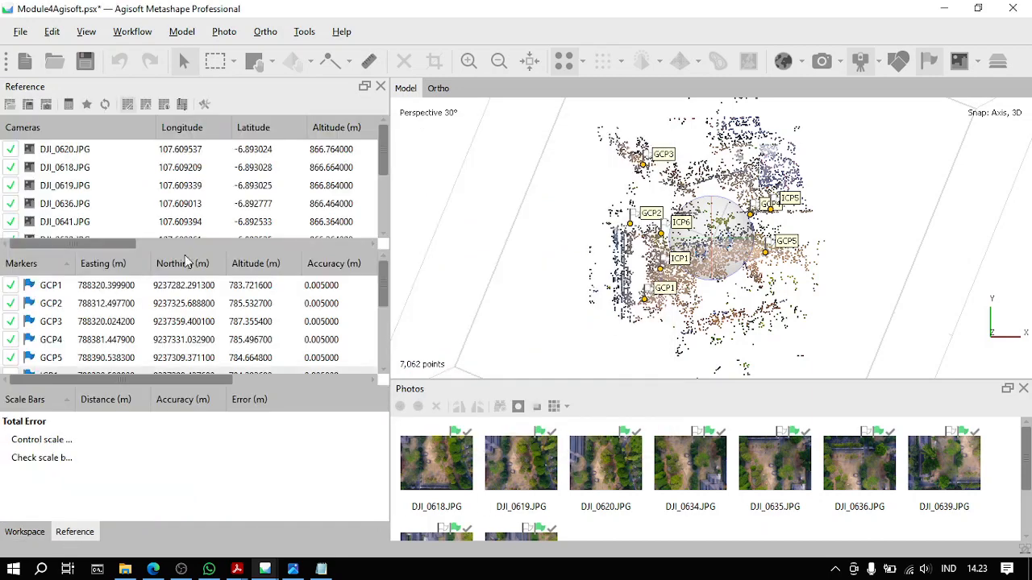
pyautogui.moveTo(382, 143); pyautogui.dragTo(382, 203)
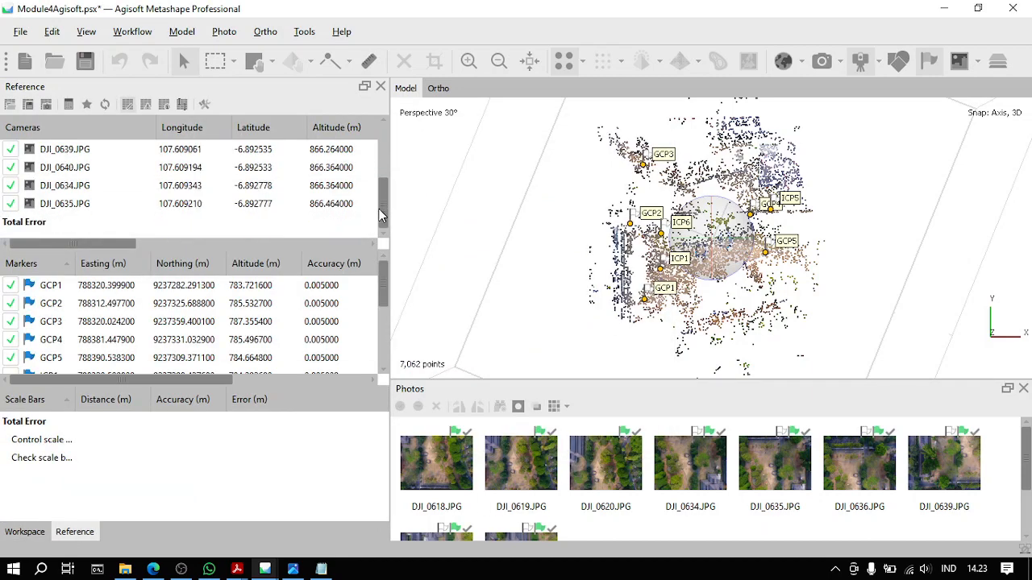
pyautogui.click(144, 105)
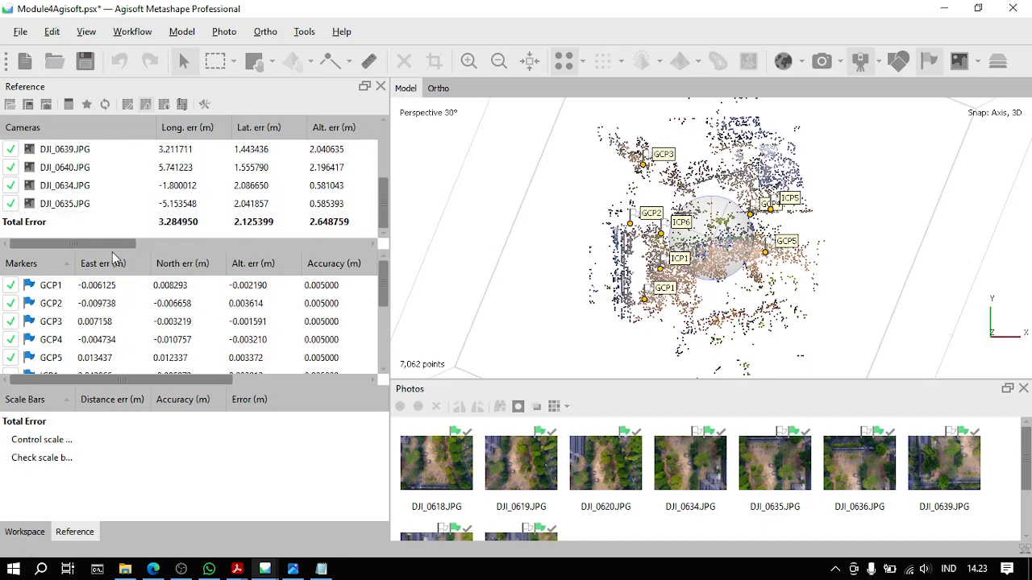
pyautogui.moveTo(103, 244); pyautogui.dragTo(337, 243)
pyautogui.moveTo(383, 212); pyautogui.dragTo(387, 156)
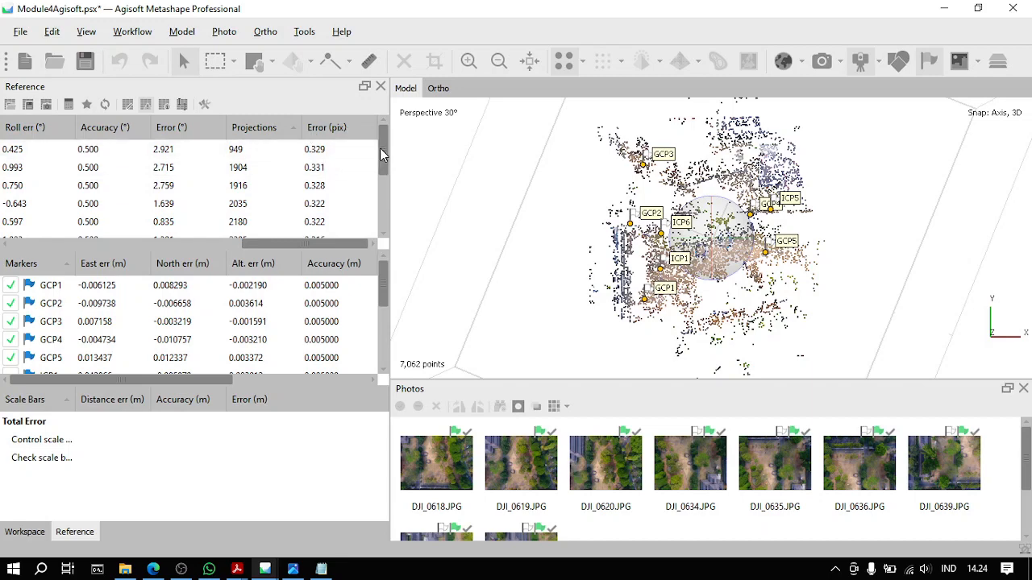
pyautogui.moveTo(384, 155); pyautogui.dragTo(380, 217)
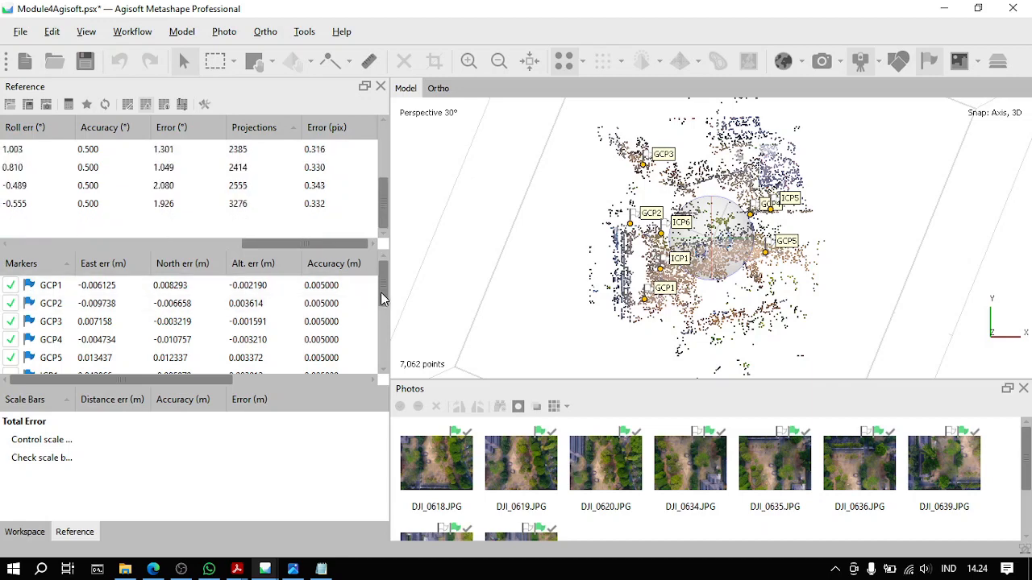
# Step: Examine the markers' total errors for control points and check points, in metres and pixels
pyautogui.moveTo(381, 294); pyautogui.dragTo(379, 365)
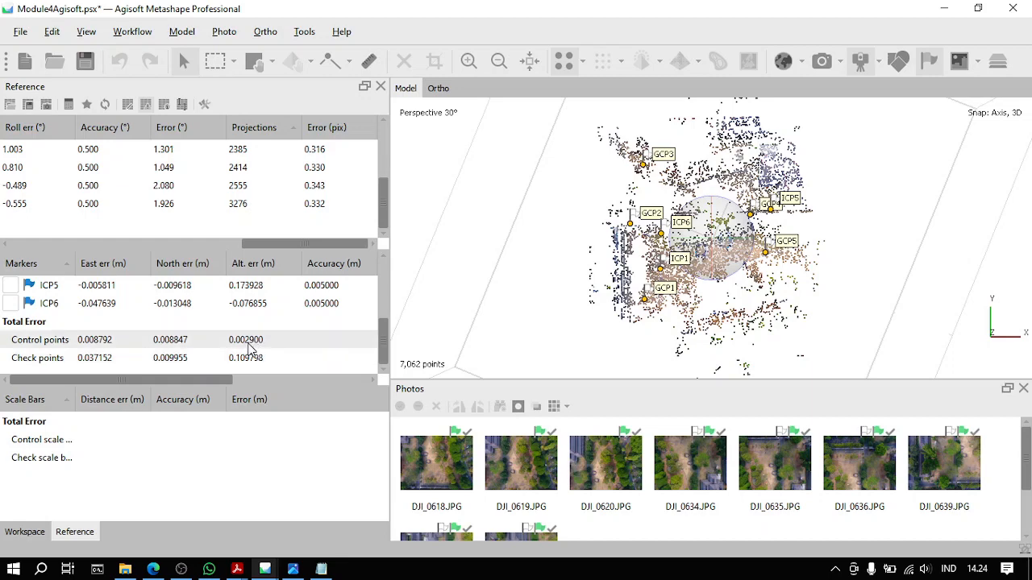
pyautogui.moveTo(203, 381); pyautogui.dragTo(277, 352)
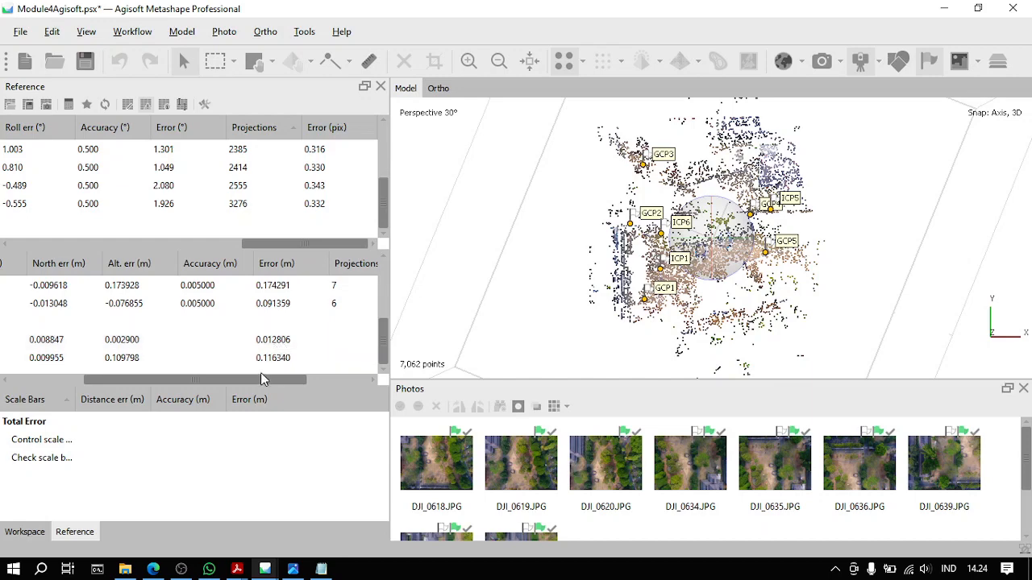
pyautogui.moveTo(230, 381); pyautogui.dragTo(325, 378)
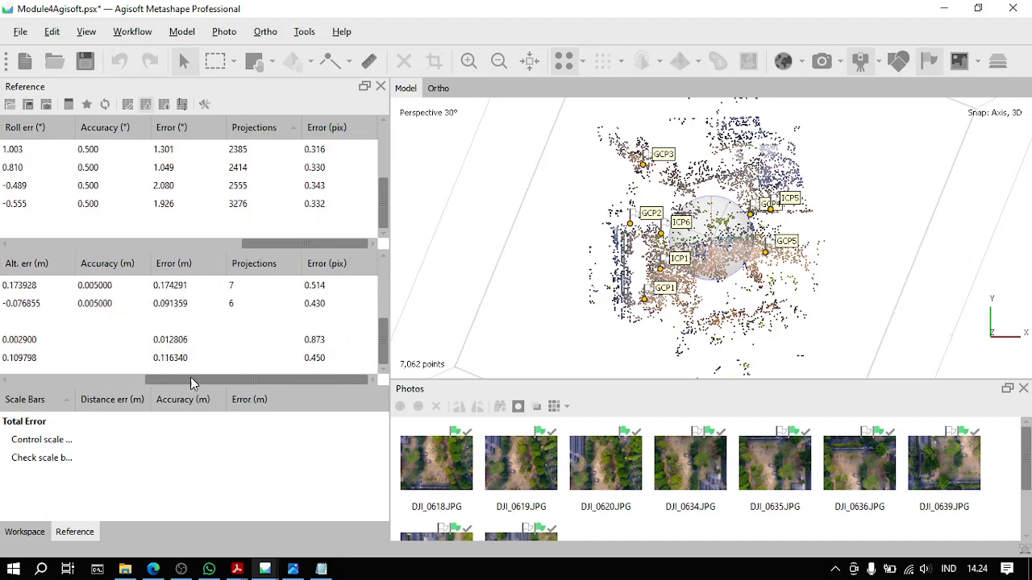
pyautogui.moveTo(192, 379); pyautogui.dragTo(1, 384)
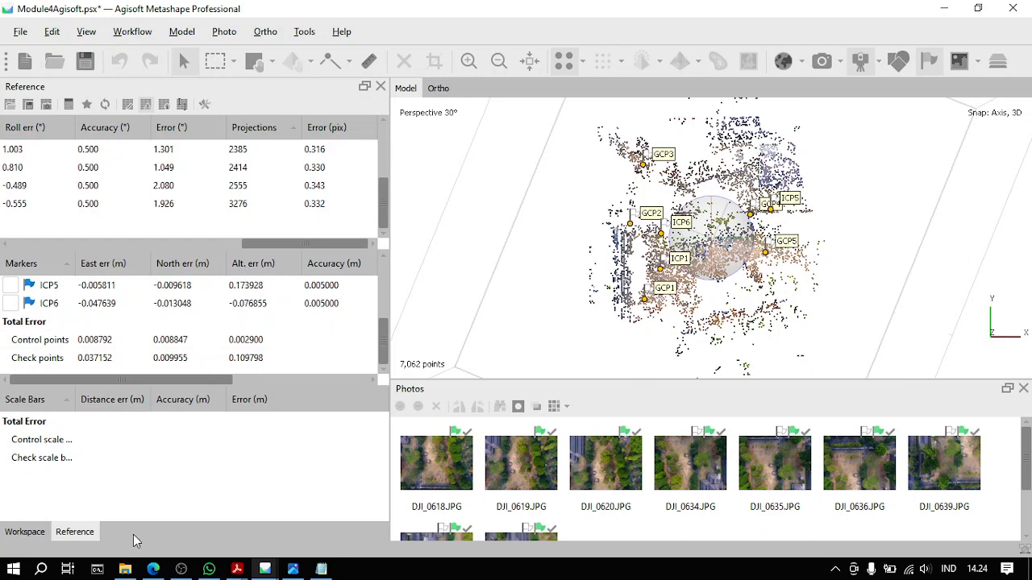
# Step: Return to the list of chunks and save the project
pyautogui.click(10, 535)
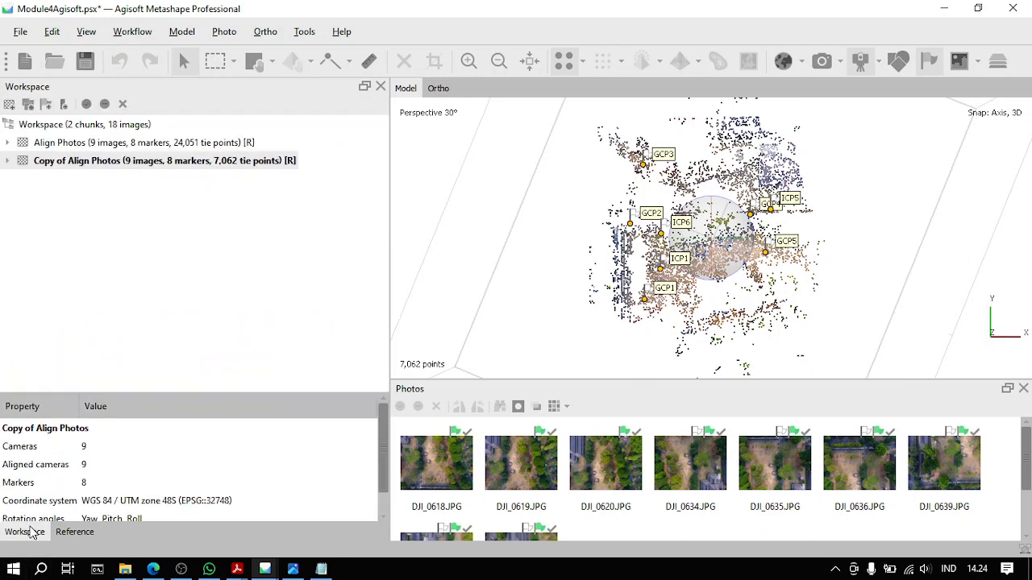
pyautogui.click(84, 61)
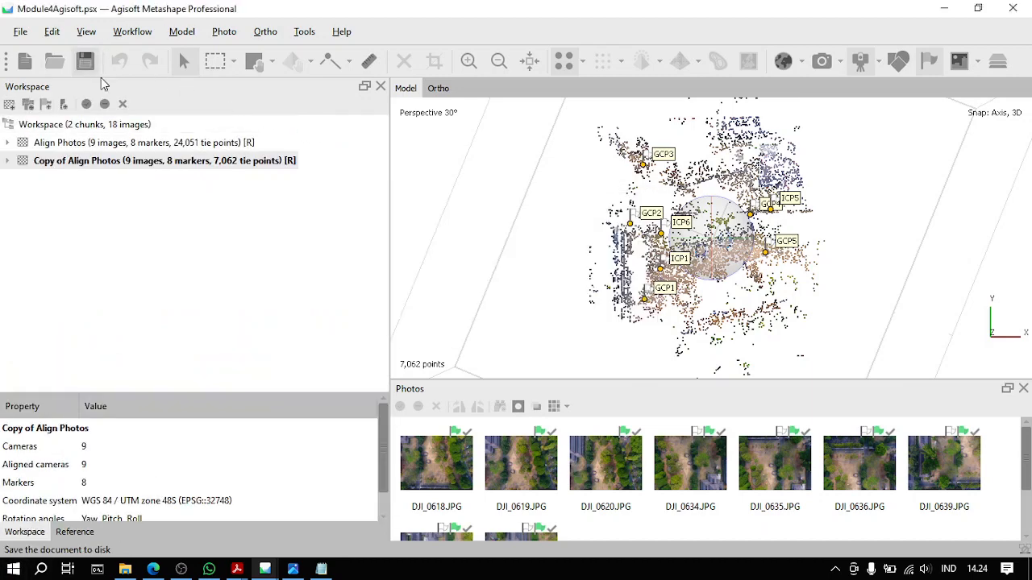
# Step: Rename the Copy of Align Photos chunk to Gradual Selections and save the project
pyautogui.rightClick(174, 177)
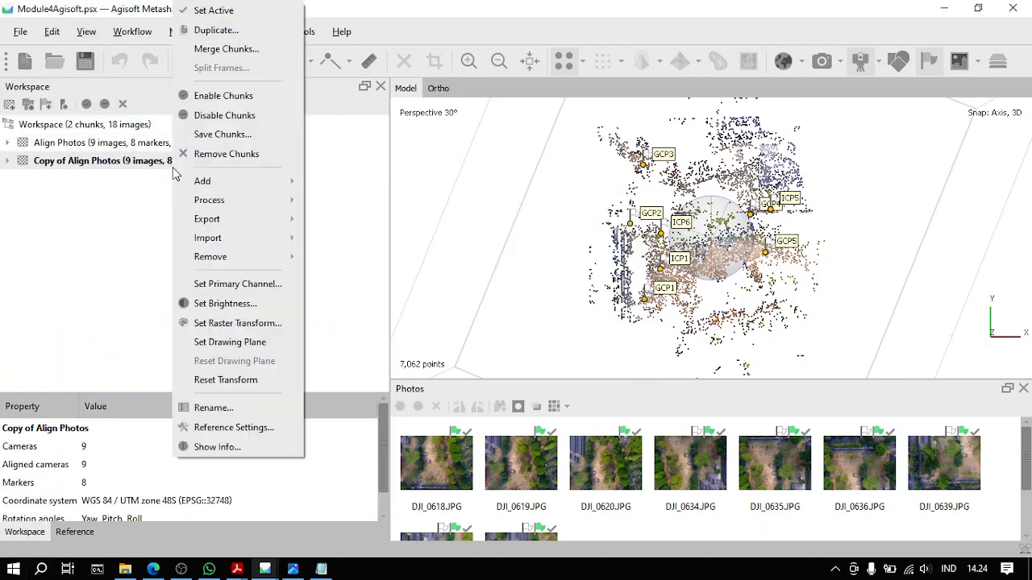
pyautogui.click(232, 409)
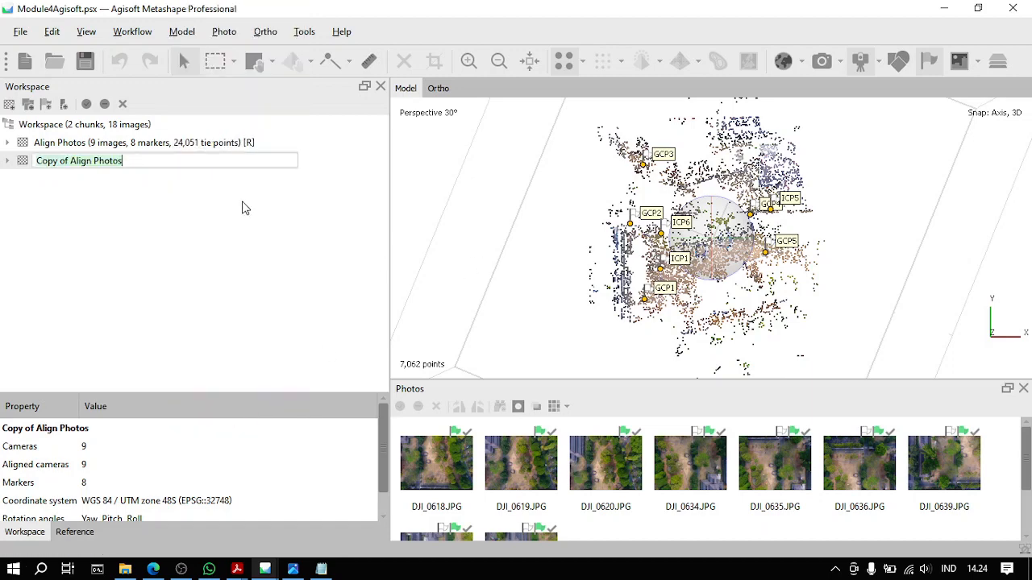
pyautogui.press('BackSpace')
pyautogui.write('Error')
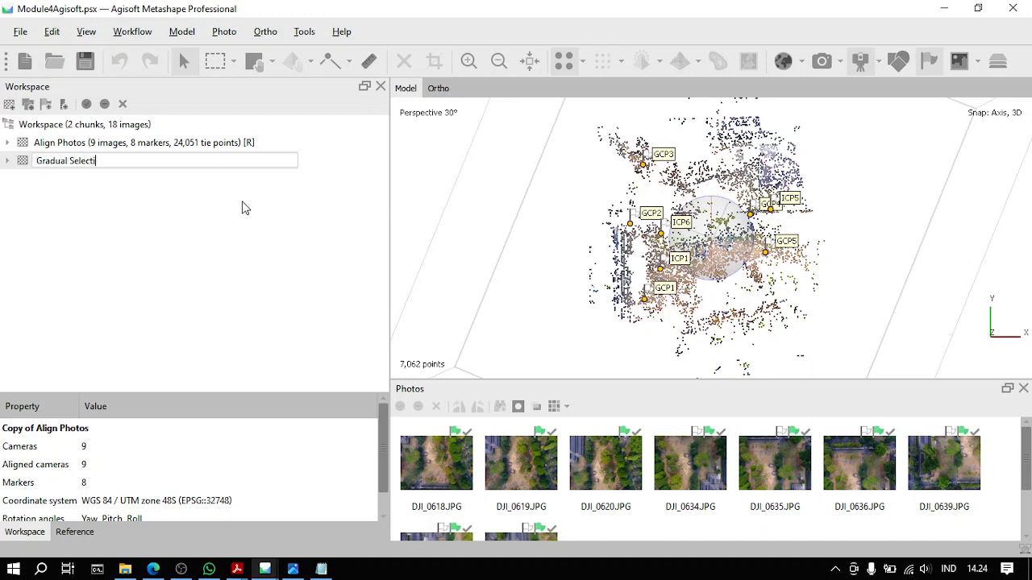
pyautogui.press('Return')
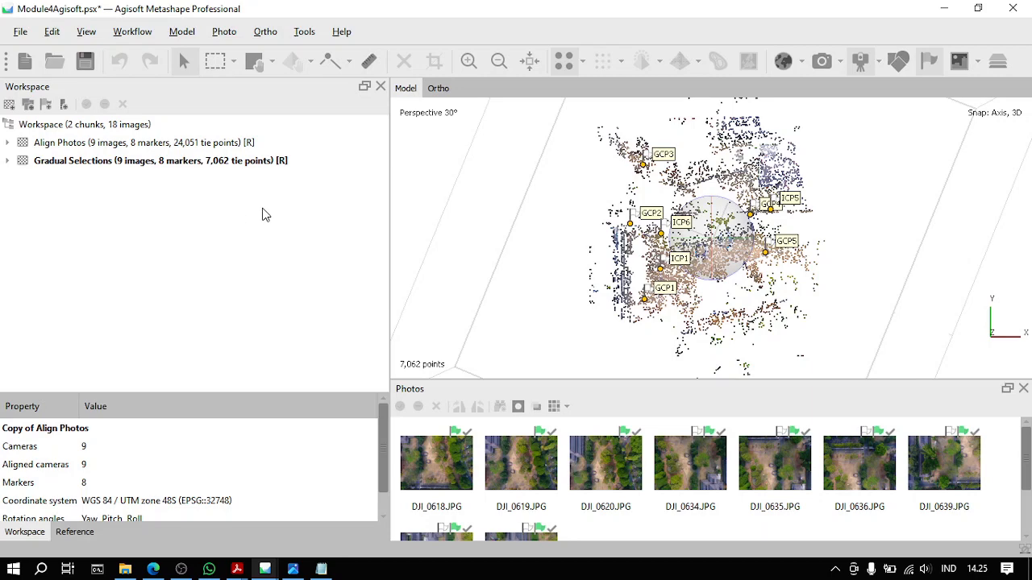
pyautogui.click(85, 60)
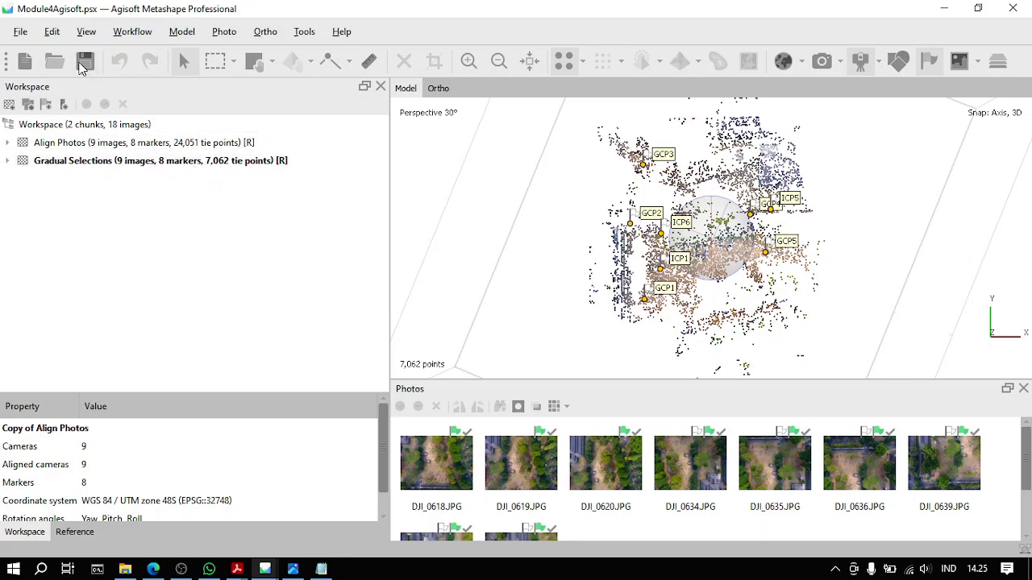
# Step: Duplicate the Gradual Selections chunk, including its key points
pyautogui.rightClick(131, 167)
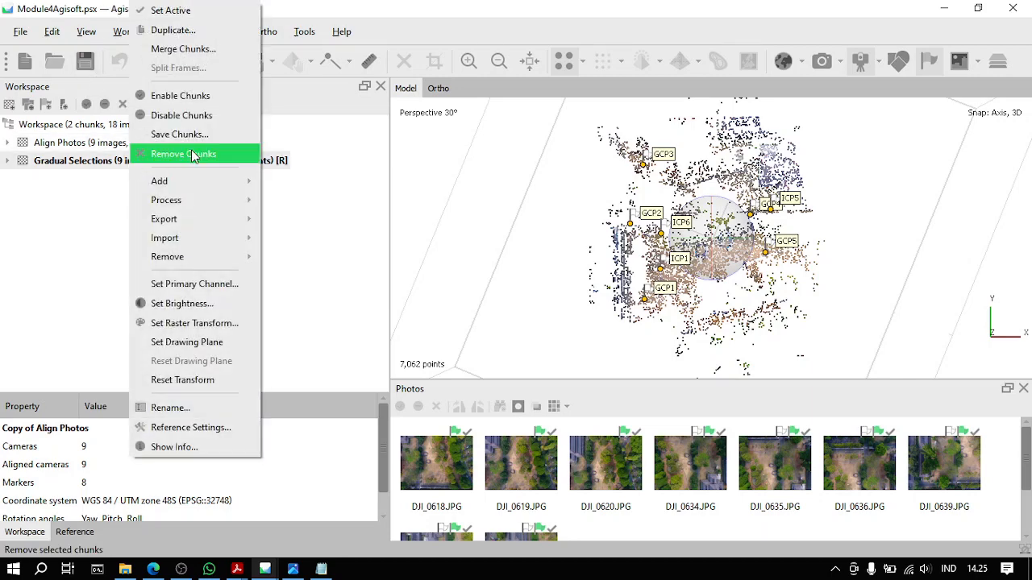
pyautogui.click(192, 31)
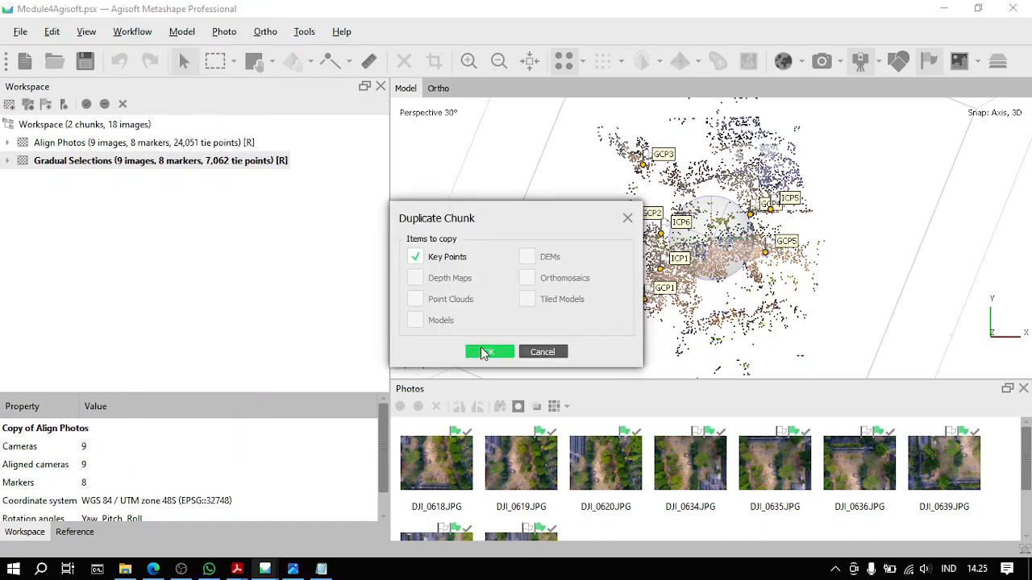
pyautogui.click(486, 352)
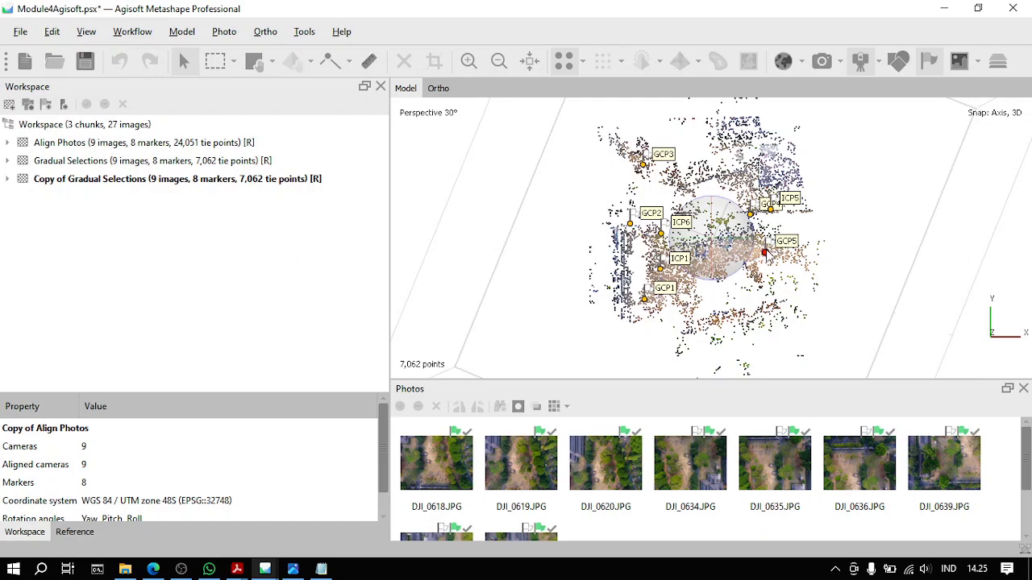
# Step: Examine the density of the tie points around the GCP and ICP markers, up close and over the whole site
pyautogui.scroll(2, 749, 262)
pyautogui.scroll(2, 731, 278)
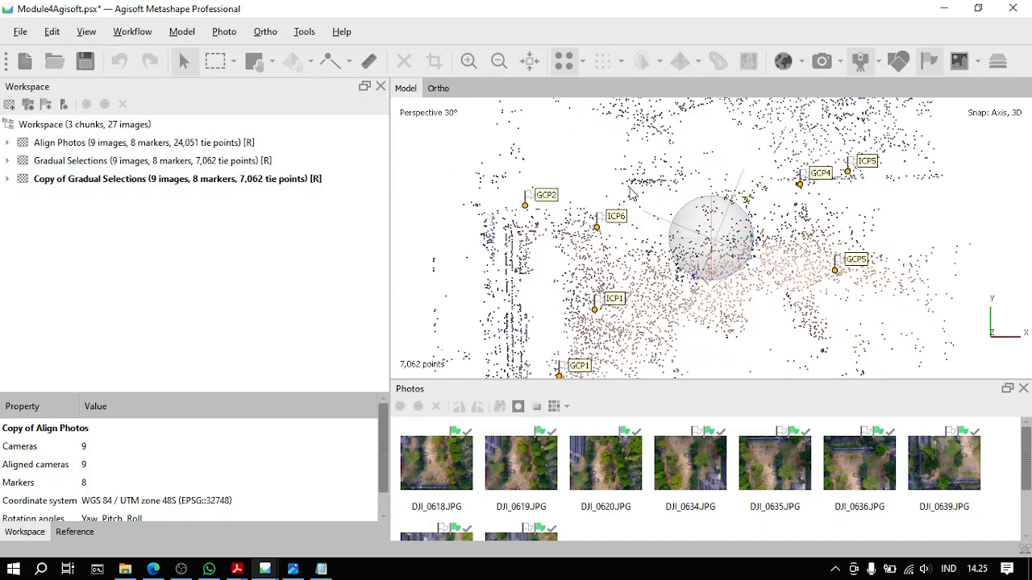
pyautogui.moveTo(712, 269); pyautogui.dragTo(497, 303)
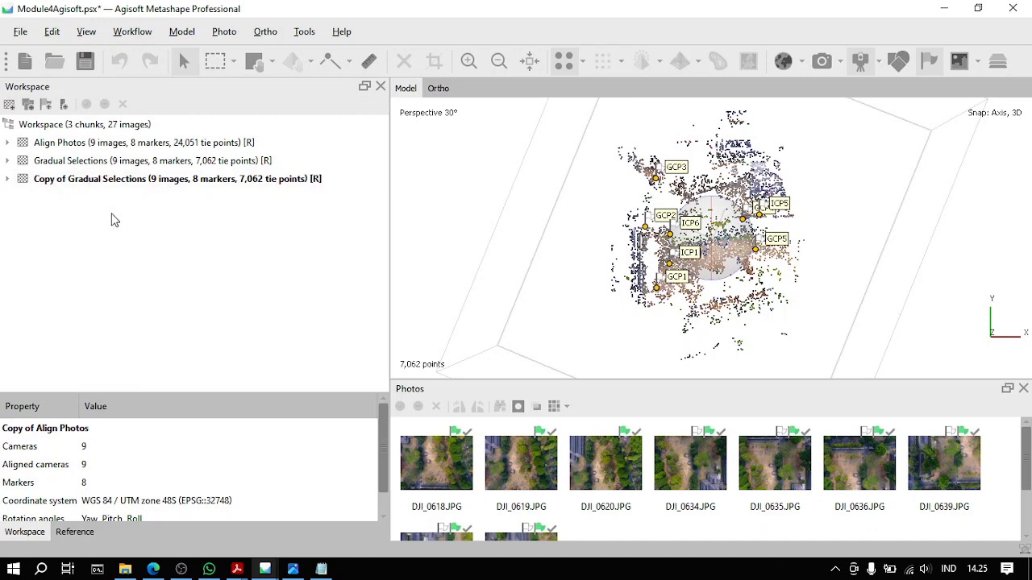
pyautogui.scroll(4, 766, 265)
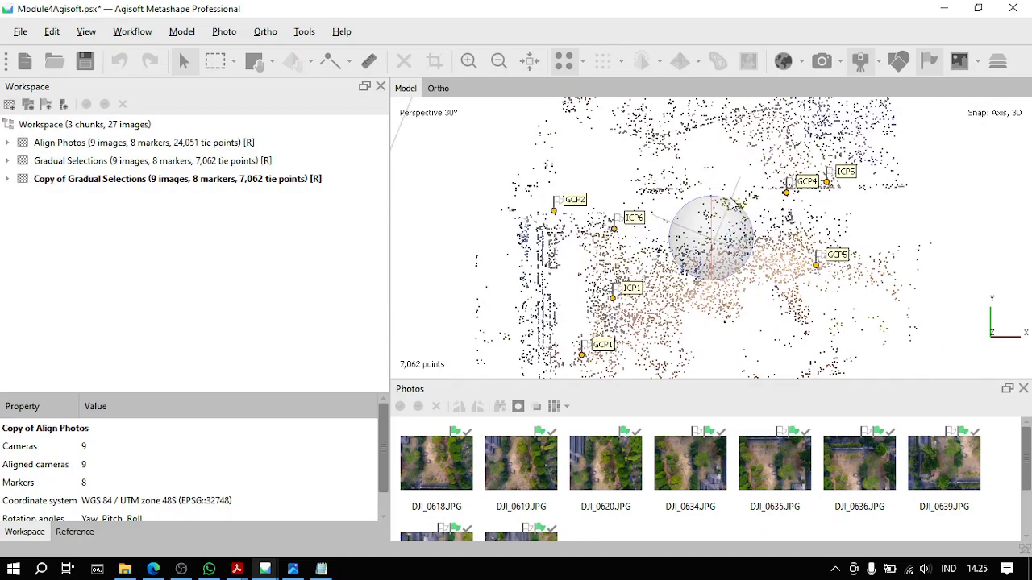
pyautogui.scroll(5, 686, 250)
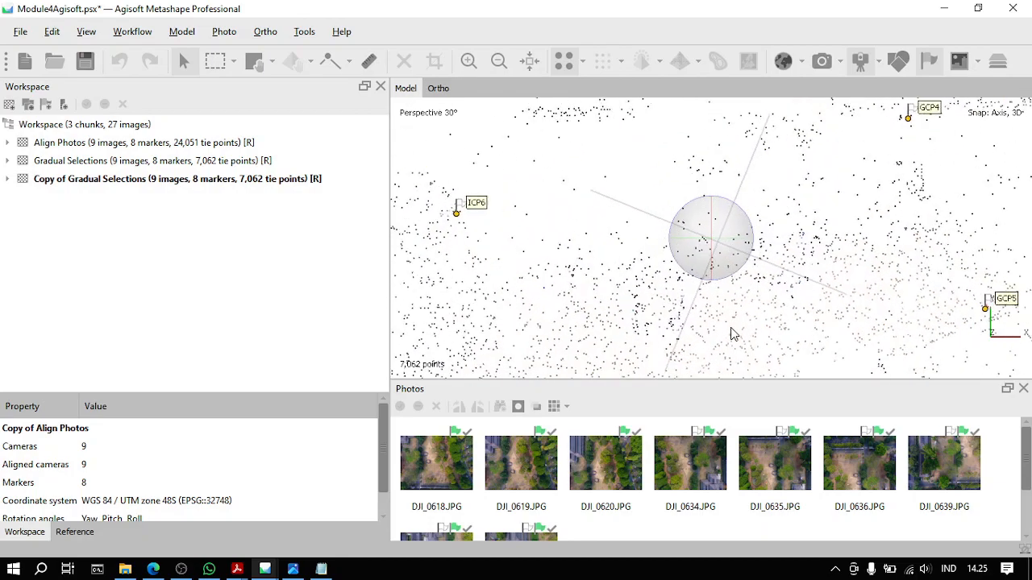
pyautogui.scroll(4, 703, 288)
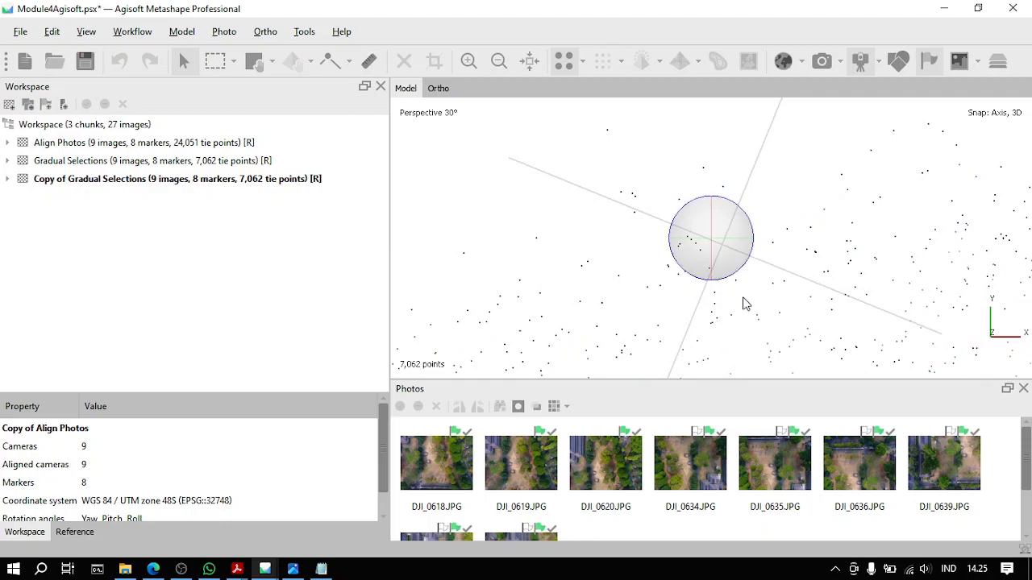
pyautogui.scroll(-8, 686, 331)
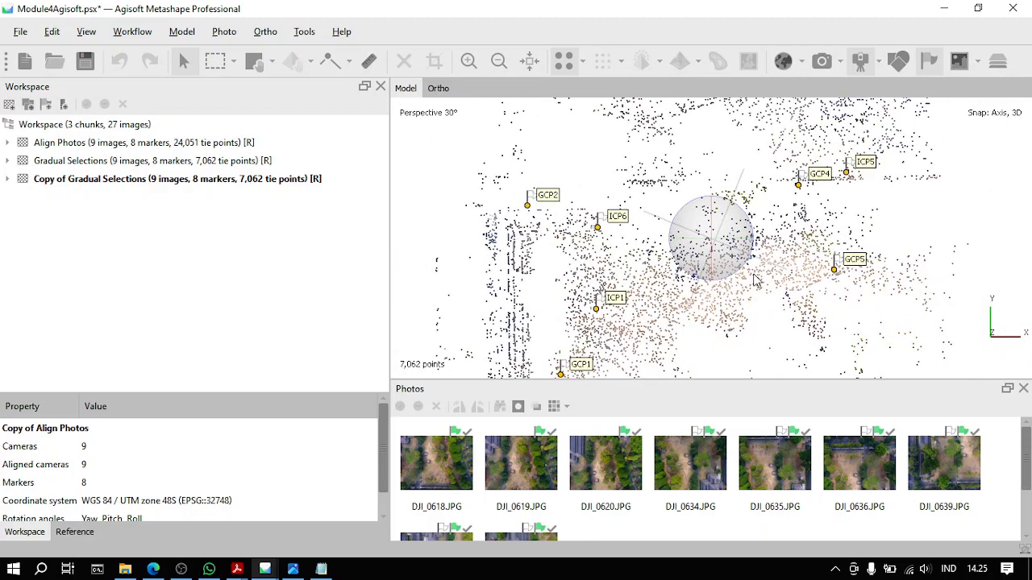
pyautogui.scroll(-4, 709, 301)
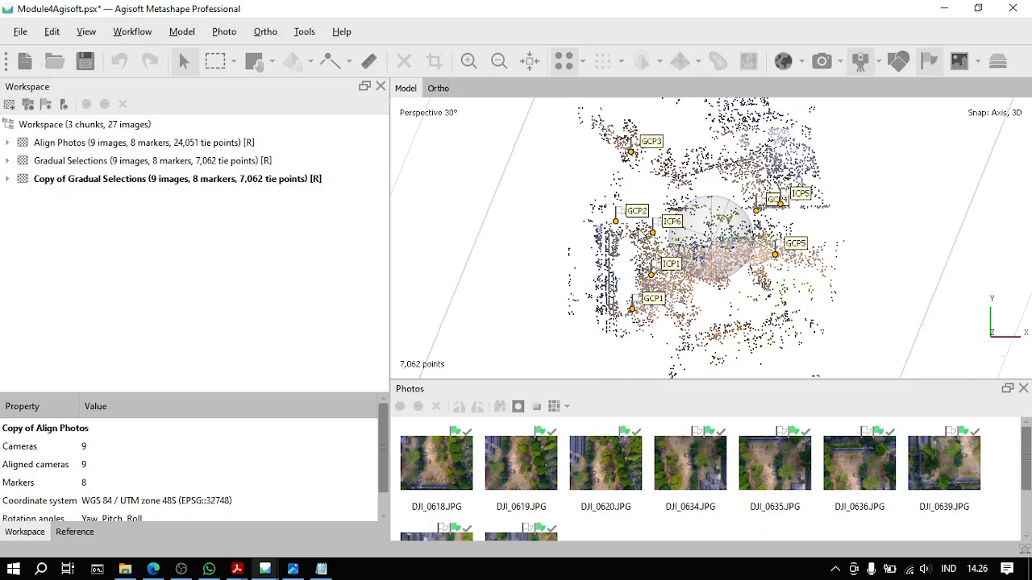
# Step: Rename the duplicated Gradual Selections chunk to Products
pyautogui.click(134, 188)
pyautogui.rightClick(134, 188)
pyautogui.click(204, 405)
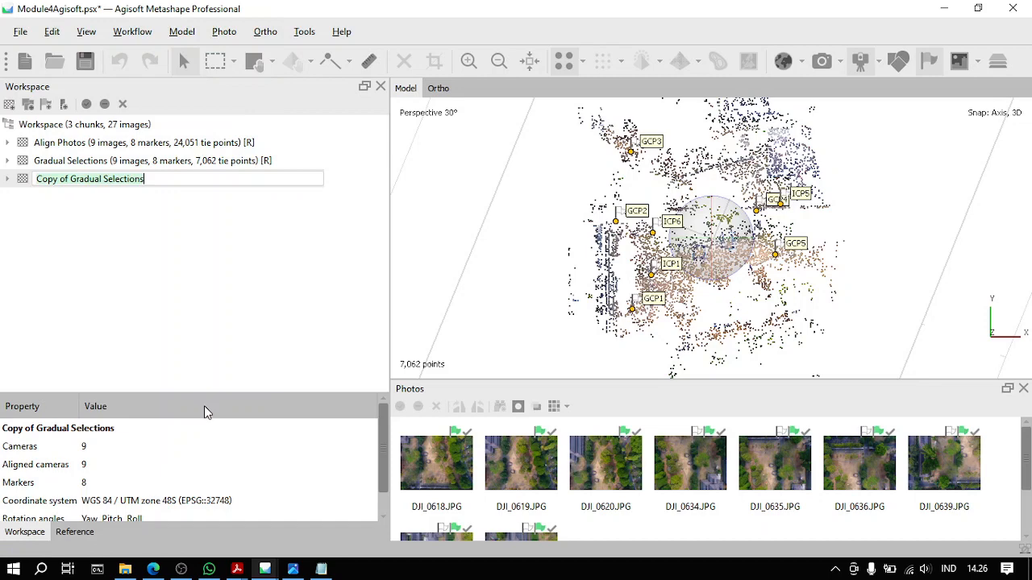
pyautogui.write('Products')
pyautogui.press('Return')
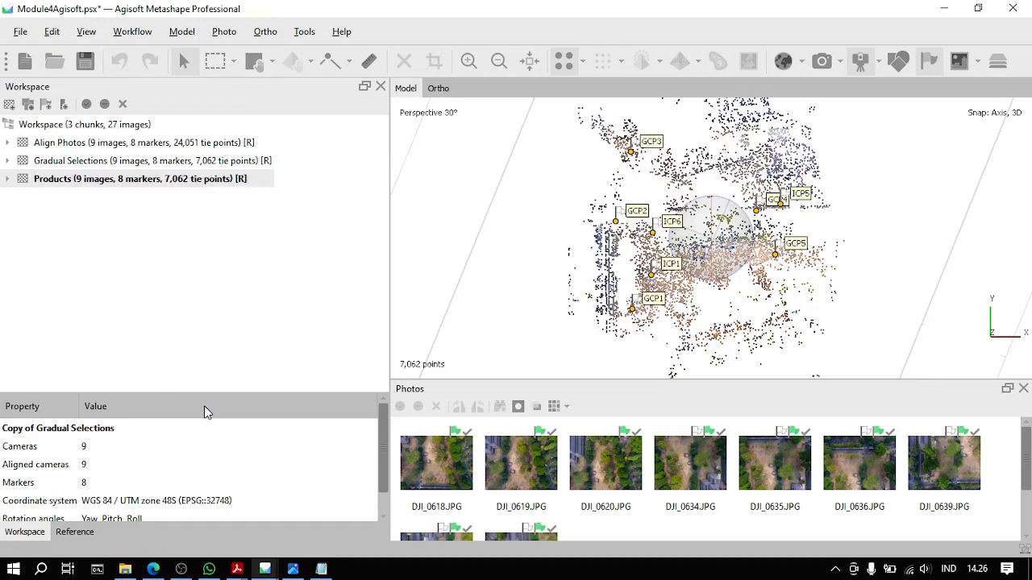
# Step: Start building a point cloud for the Products chunk with High quality and show the advanced options
pyautogui.click(181, 32)
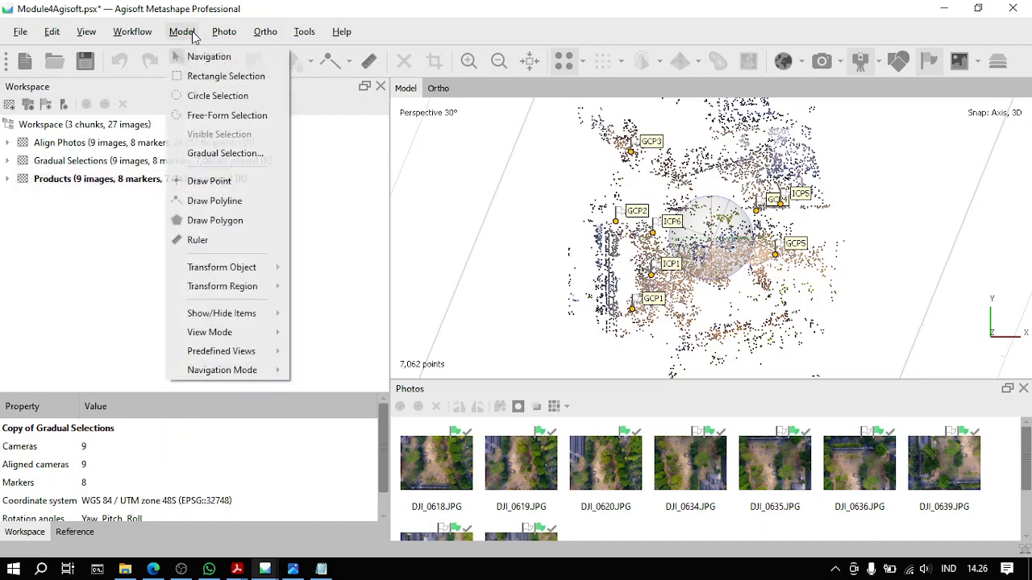
pyautogui.moveTo(137, 32)
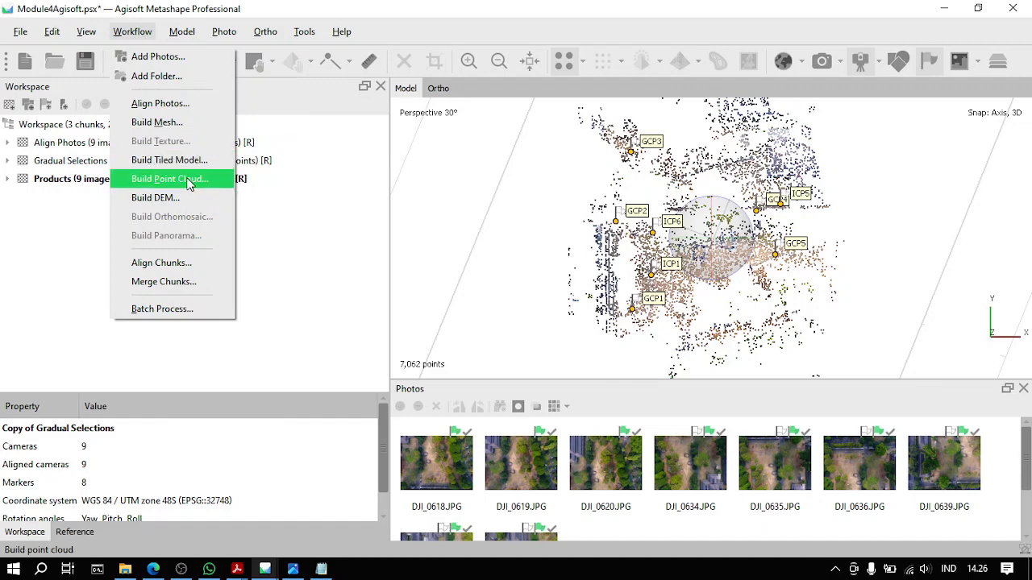
pyautogui.click(179, 181)
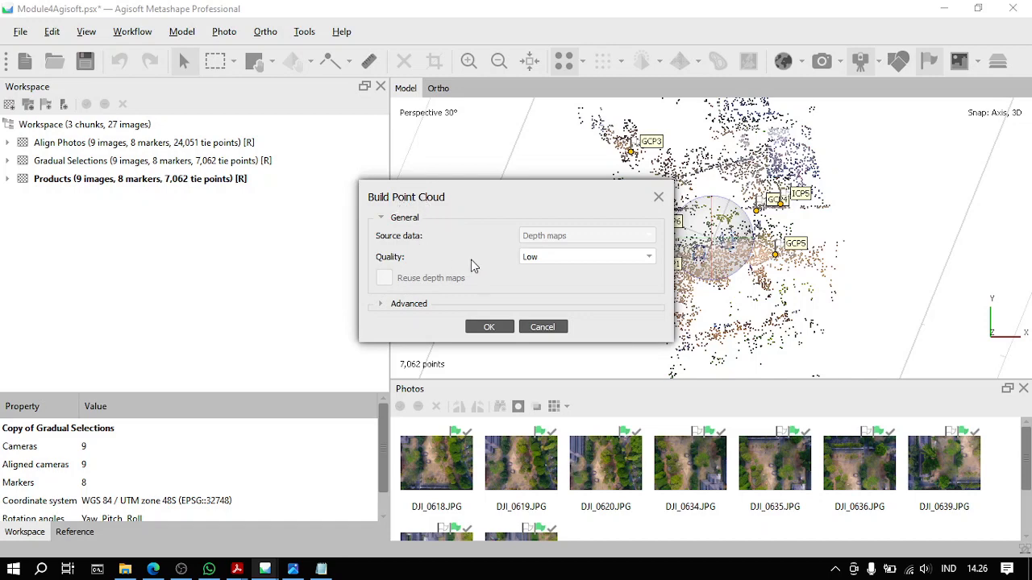
pyautogui.click(528, 256)
pyautogui.click(538, 286)
pyautogui.click(414, 304)
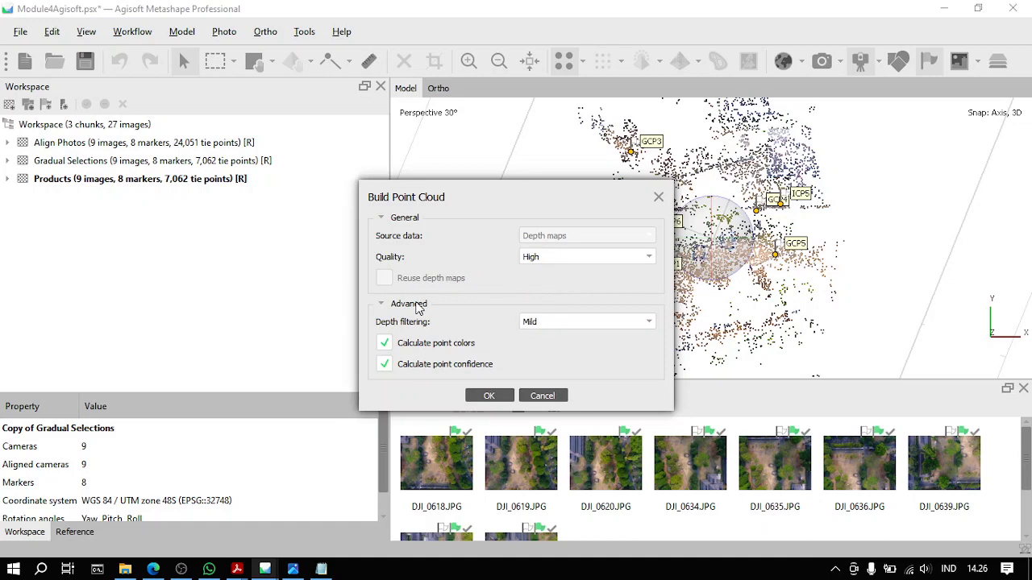
# Step: Try Aggressive depth filtering for the point cloud
pyautogui.click(407, 306)
pyautogui.click(427, 306)
pyautogui.click(556, 322)
pyautogui.click(555, 322)
pyautogui.click(555, 322)
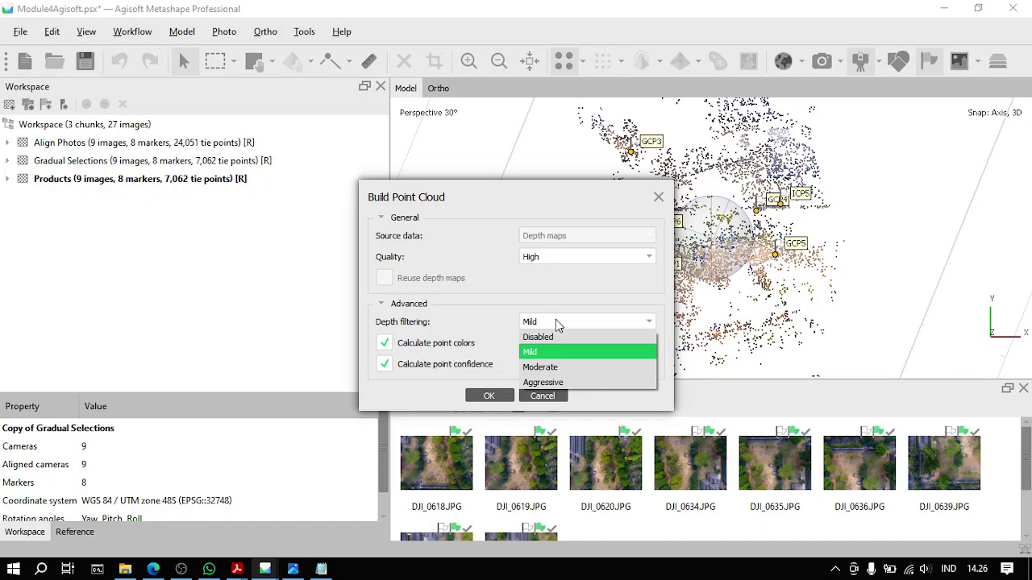
pyautogui.click(570, 383)
pyautogui.click(603, 322)
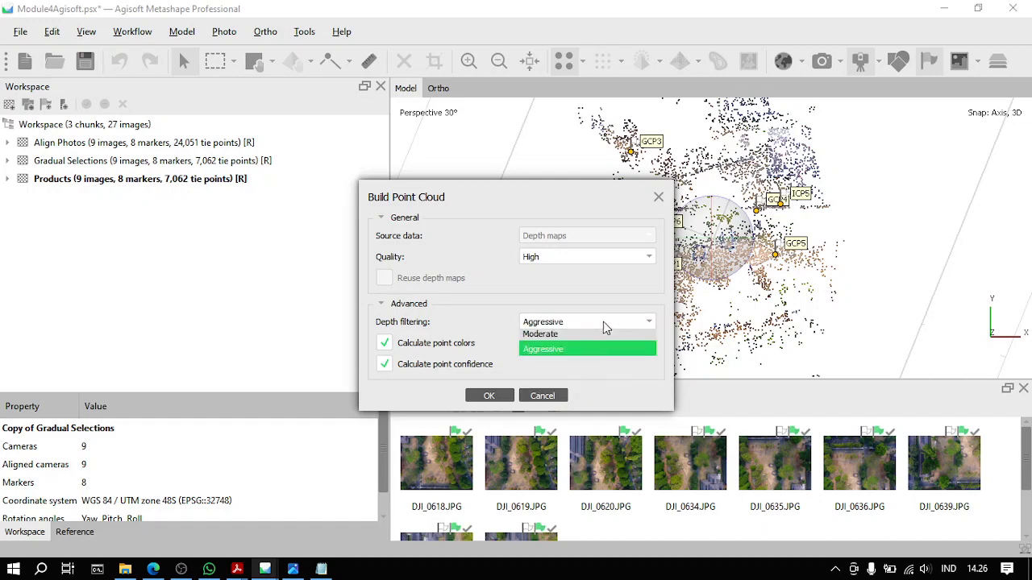
pyautogui.click(579, 351)
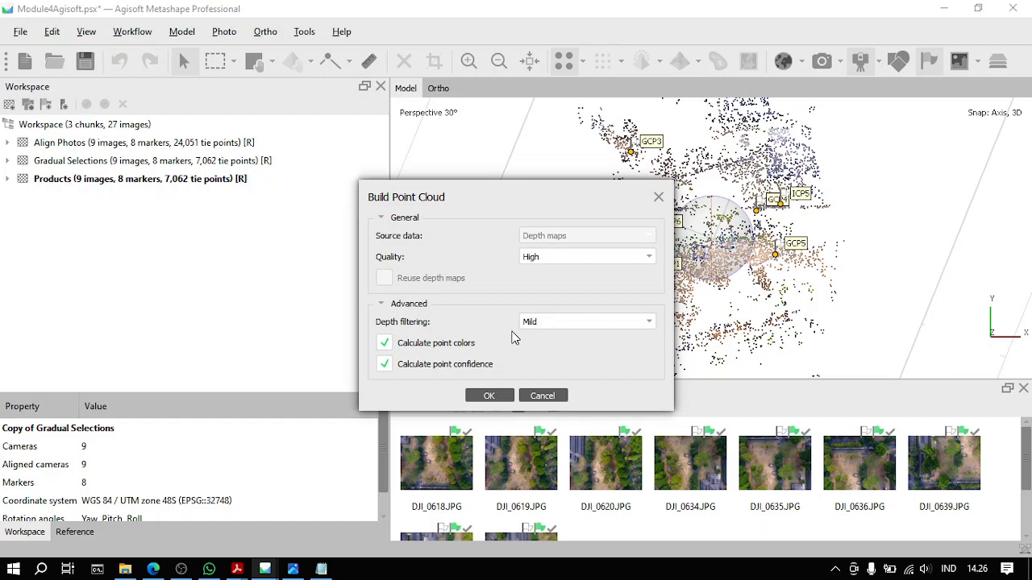
# Step: Set depth filtering to Mild and build the point cloud, showing the processing details
pyautogui.click(564, 322)
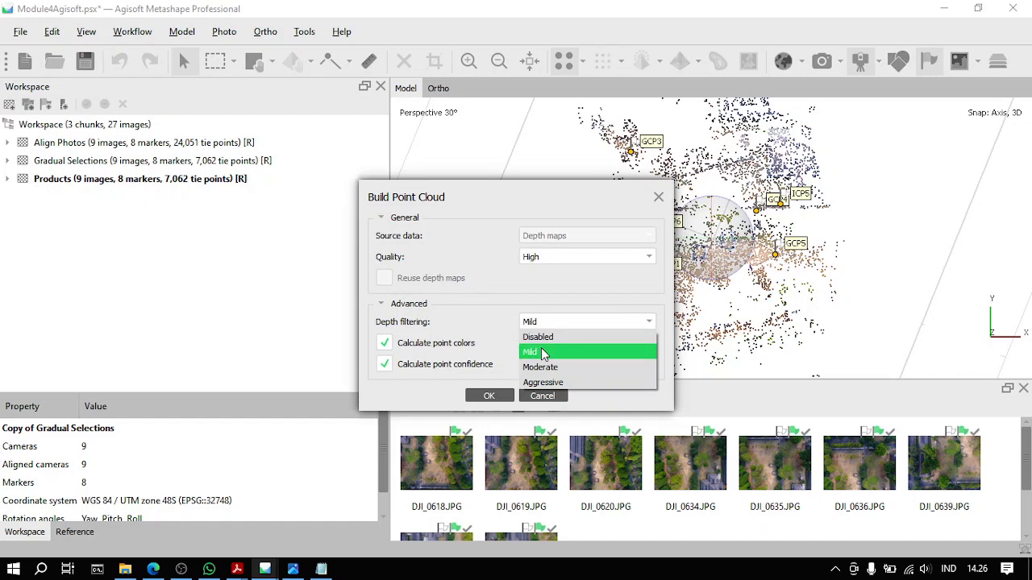
pyautogui.click(542, 349)
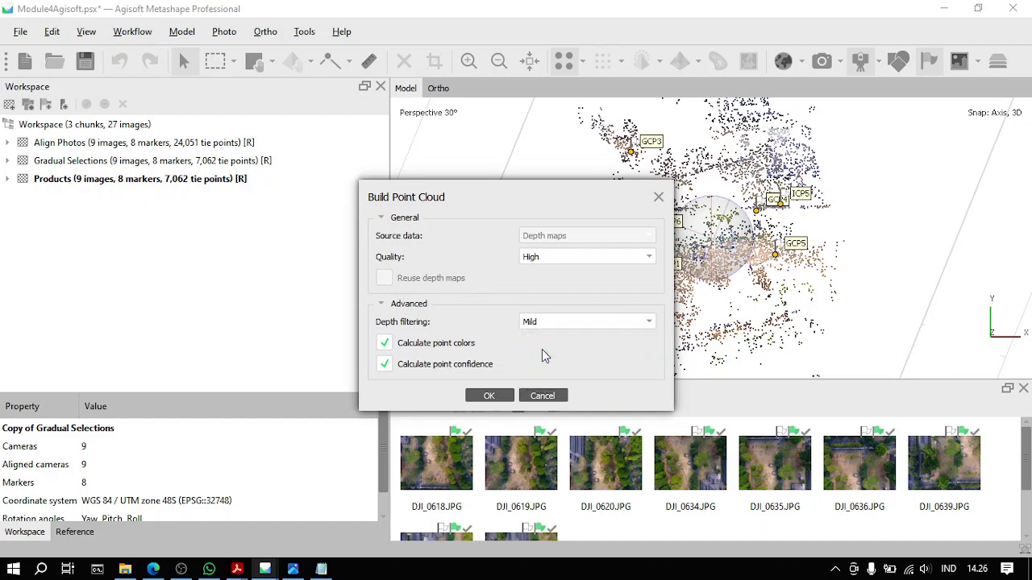
pyautogui.click(487, 395)
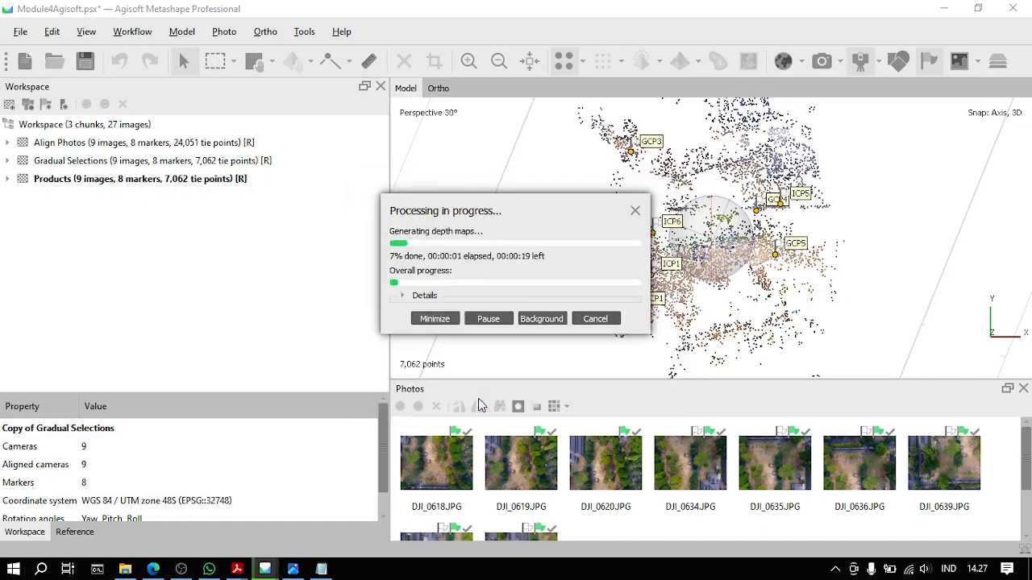
pyautogui.click(406, 296)
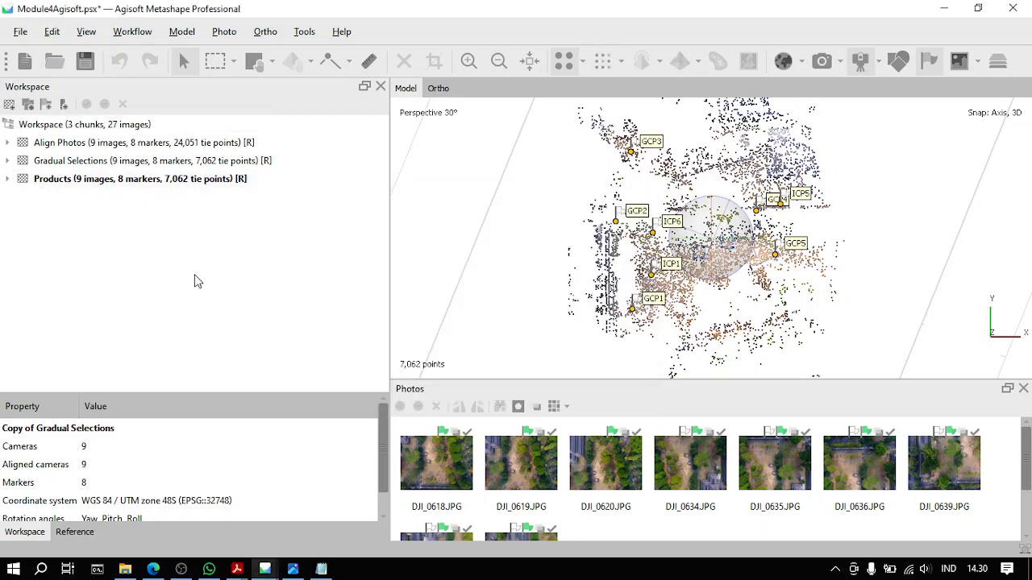
# Step: Compare the Products chunk's tie points with its dense point cloud and examine the cloud's point density up close
pyautogui.click(8, 179)
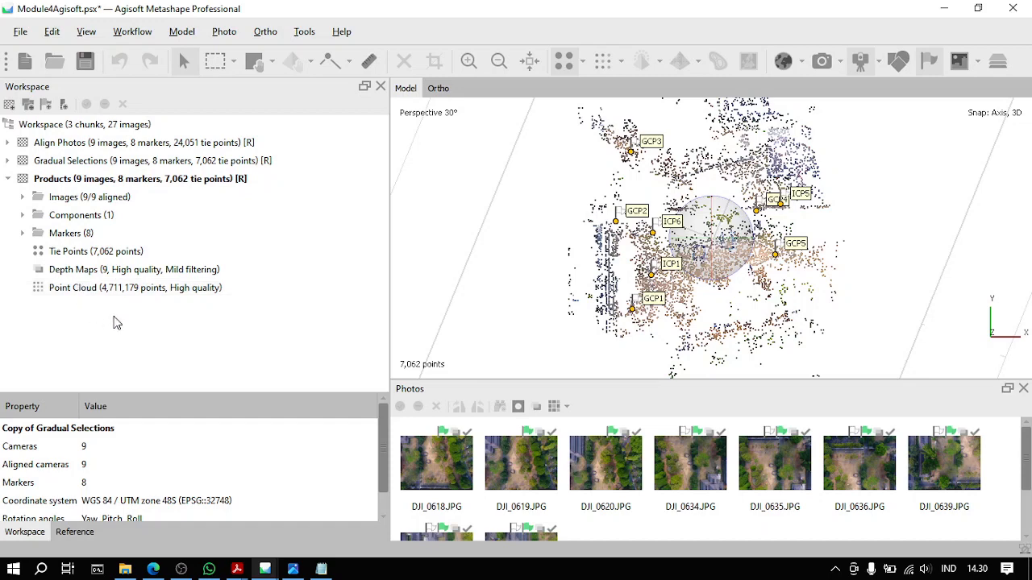
pyautogui.doubleClick(91, 292)
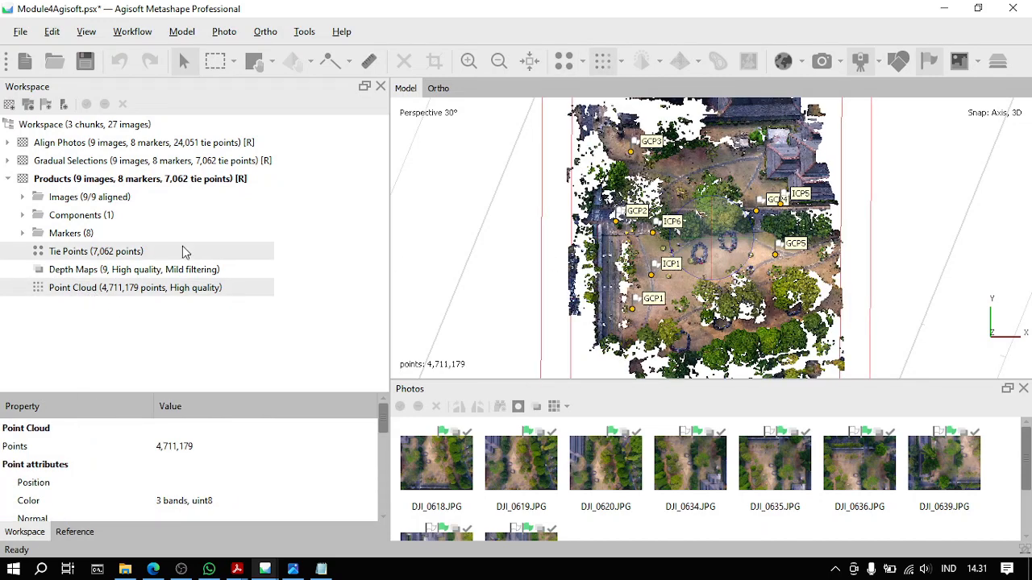
pyautogui.doubleClick(141, 253)
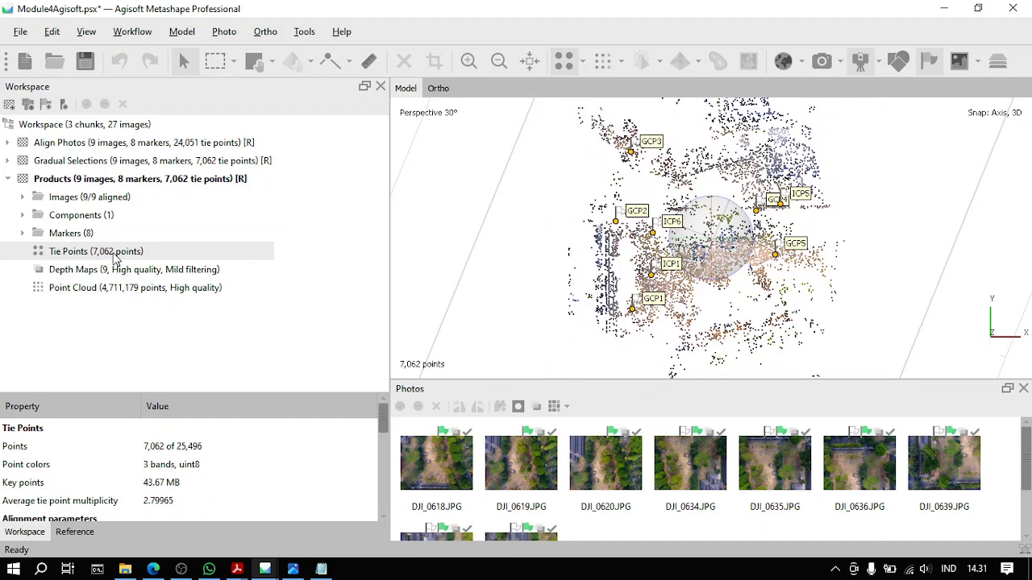
pyautogui.doubleClick(125, 290)
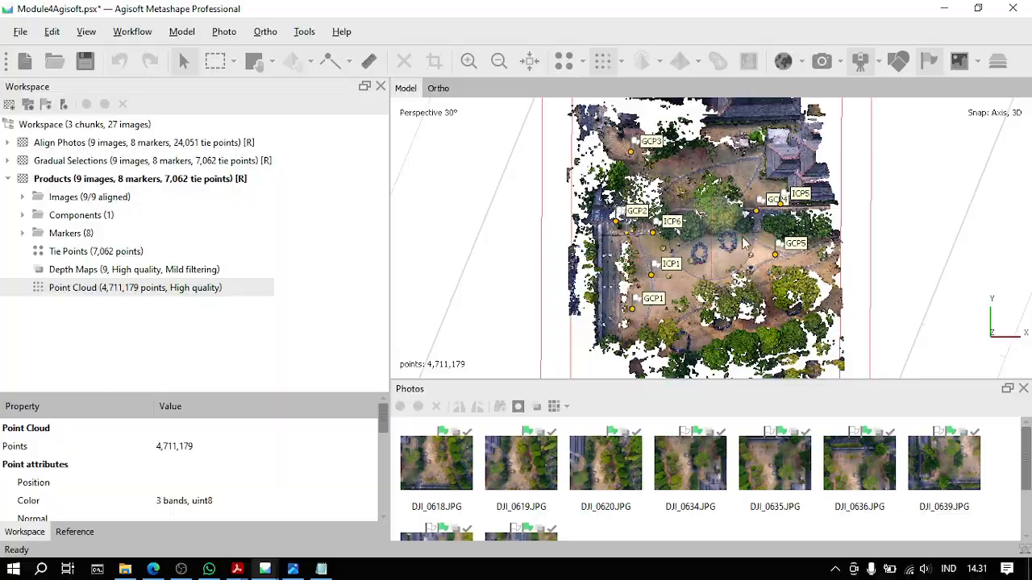
pyautogui.scroll(5, 709, 233)
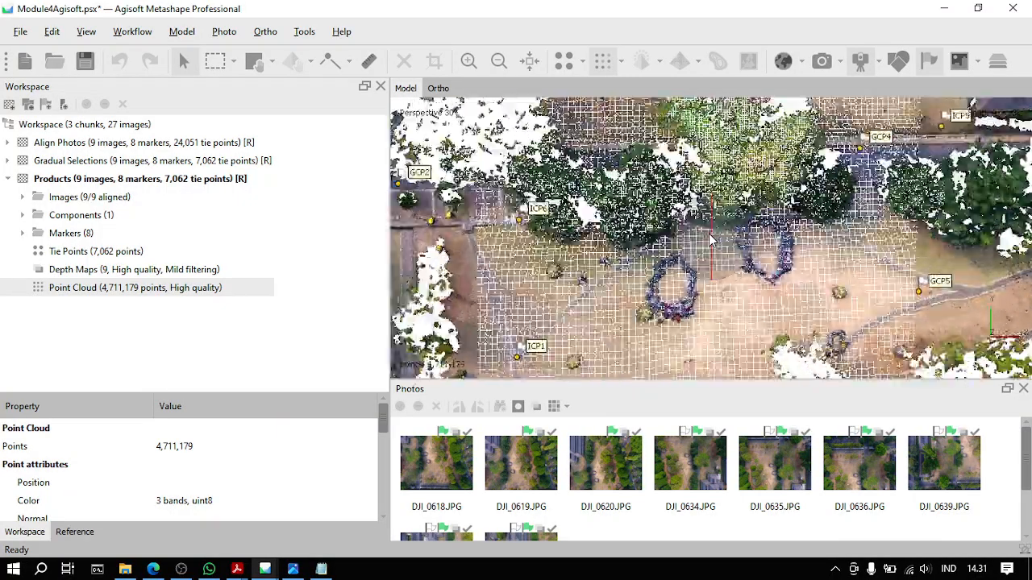
pyautogui.scroll(8, 710, 236)
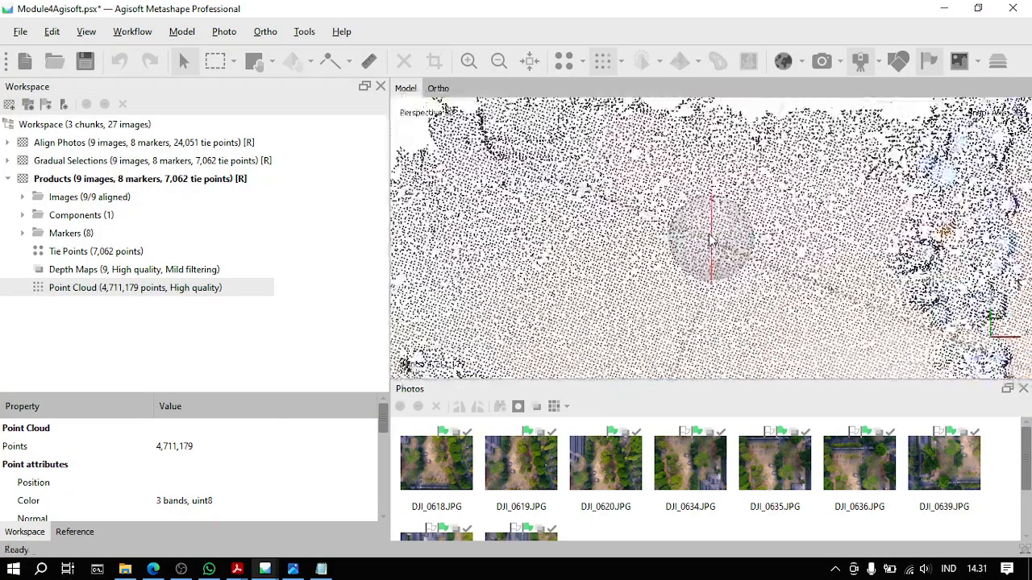
pyautogui.scroll(-3, 709, 234)
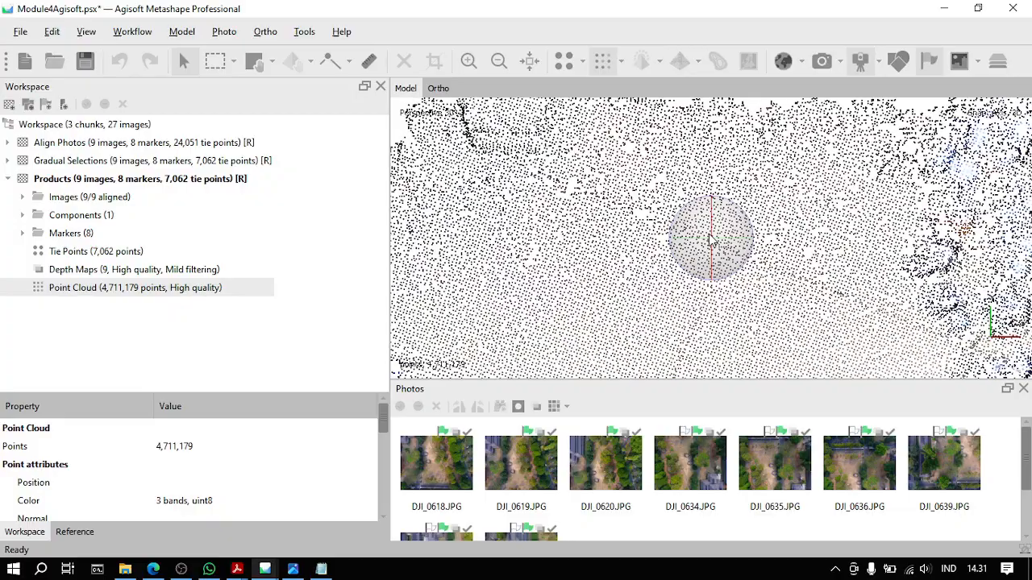
# Step: Return to an overview of the whole point cloud and save the project
pyautogui.scroll(-3, 730, 314)
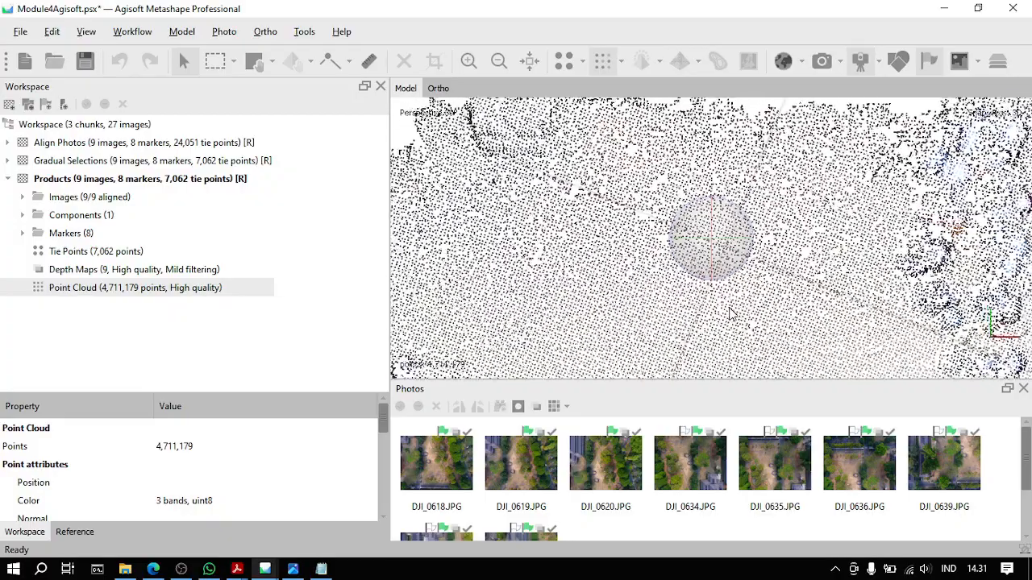
pyautogui.scroll(-6, 731, 314)
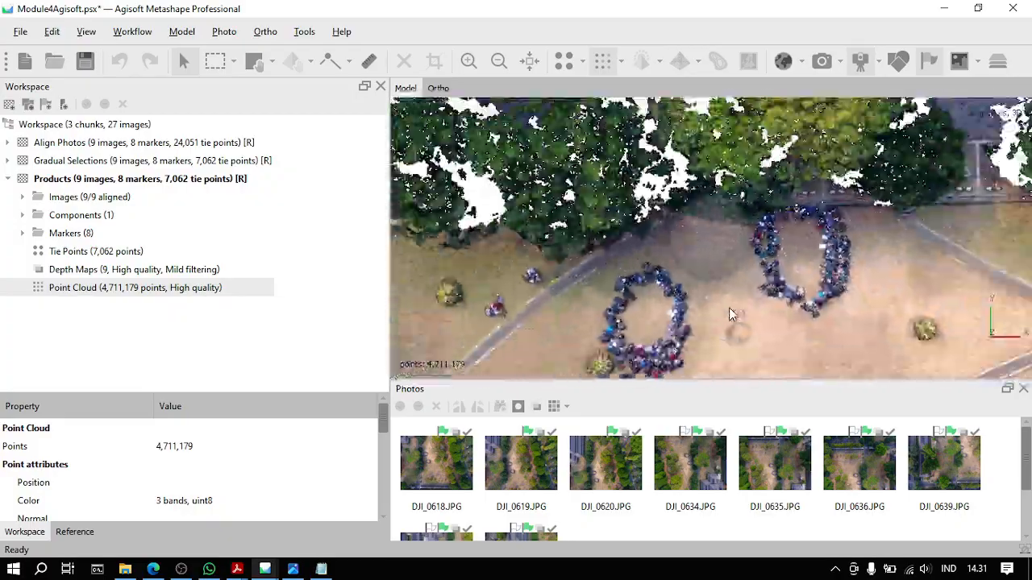
pyautogui.scroll(-5, 688, 324)
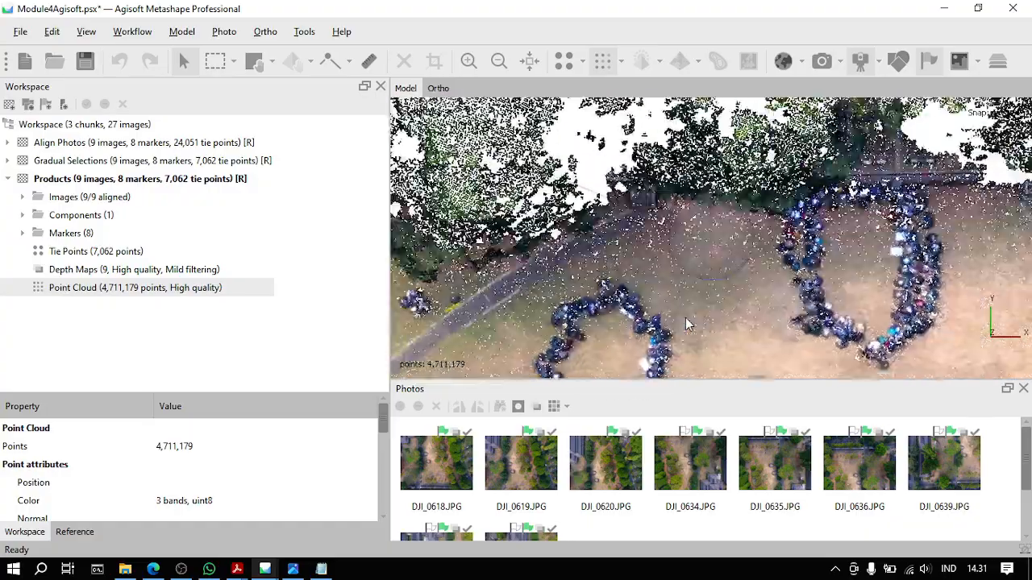
pyautogui.scroll(-5, 685, 317)
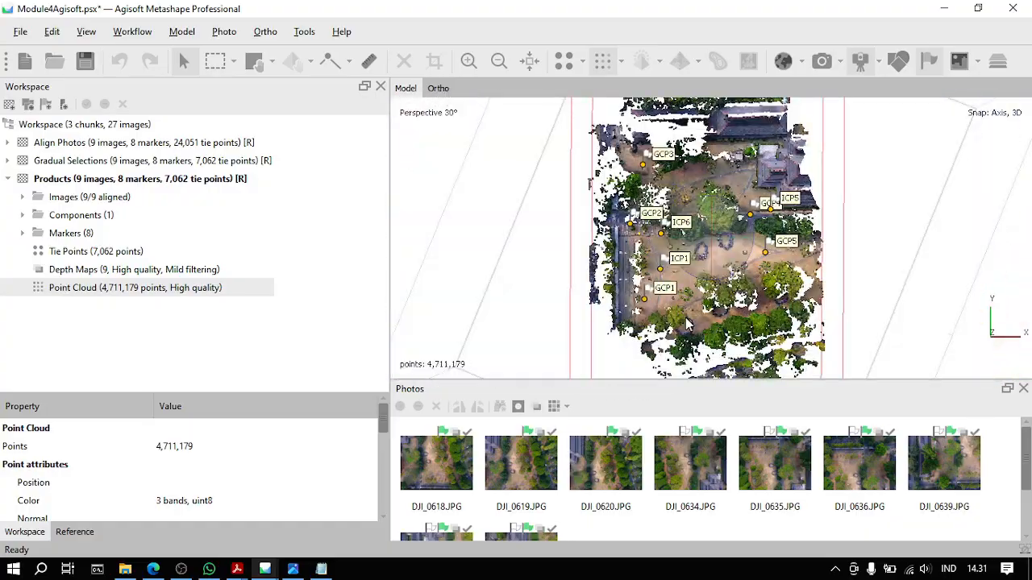
pyautogui.scroll(-3, 687, 322)
pyautogui.scroll(2, 687, 322)
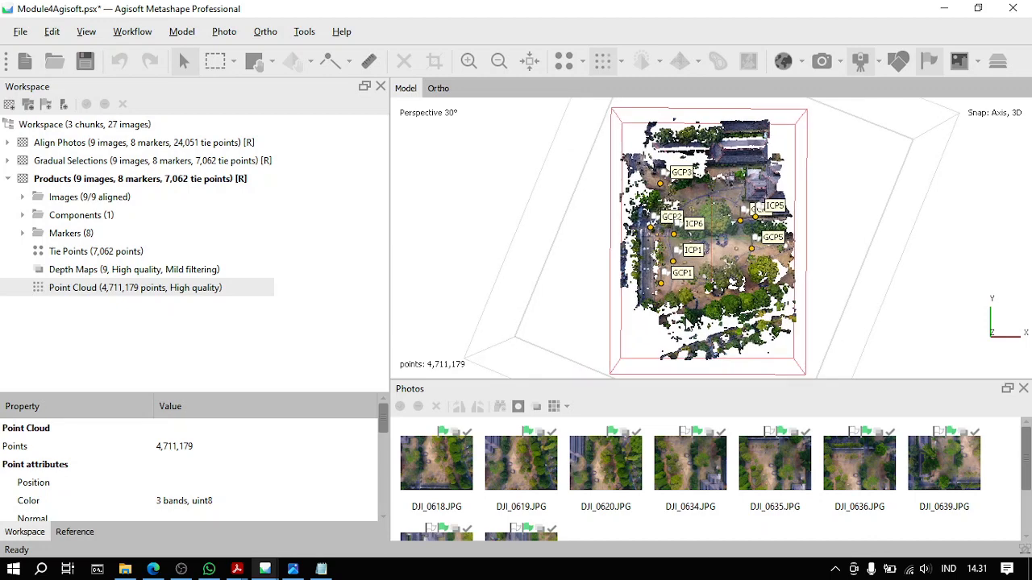
pyautogui.click(85, 61)
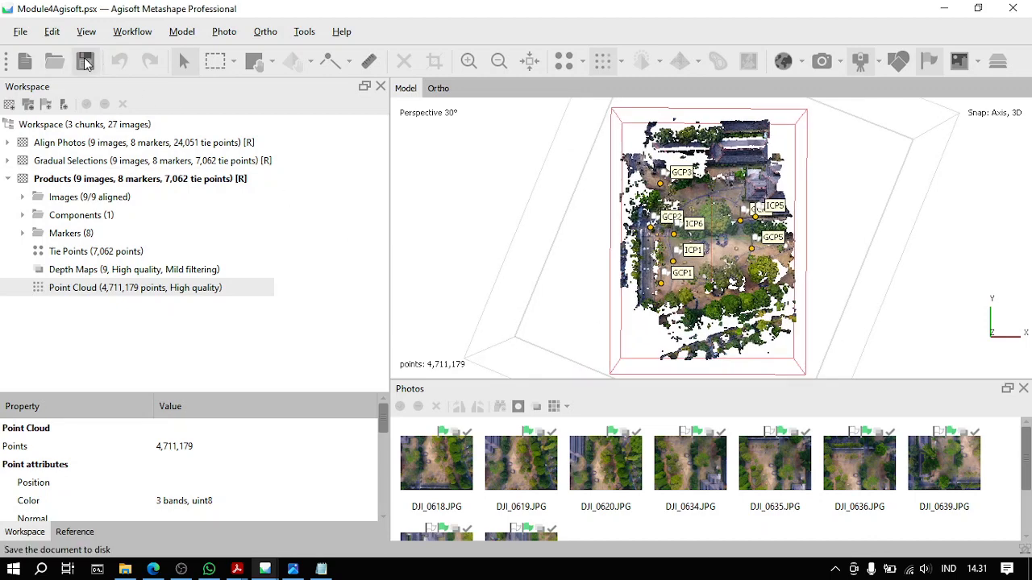
pyautogui.click(133, 31)
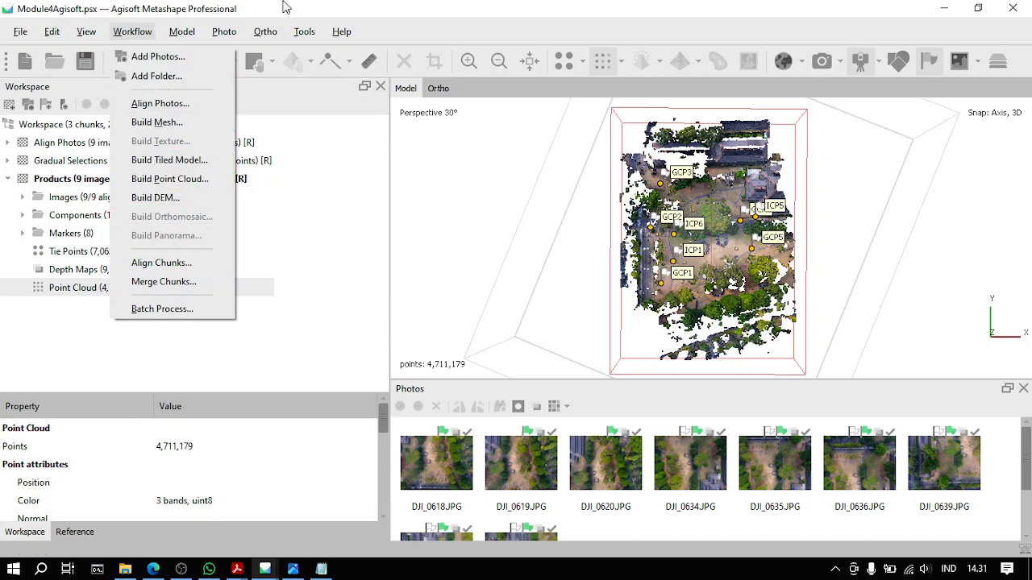
pyautogui.click(325, 3)
pyautogui.click(181, 569)
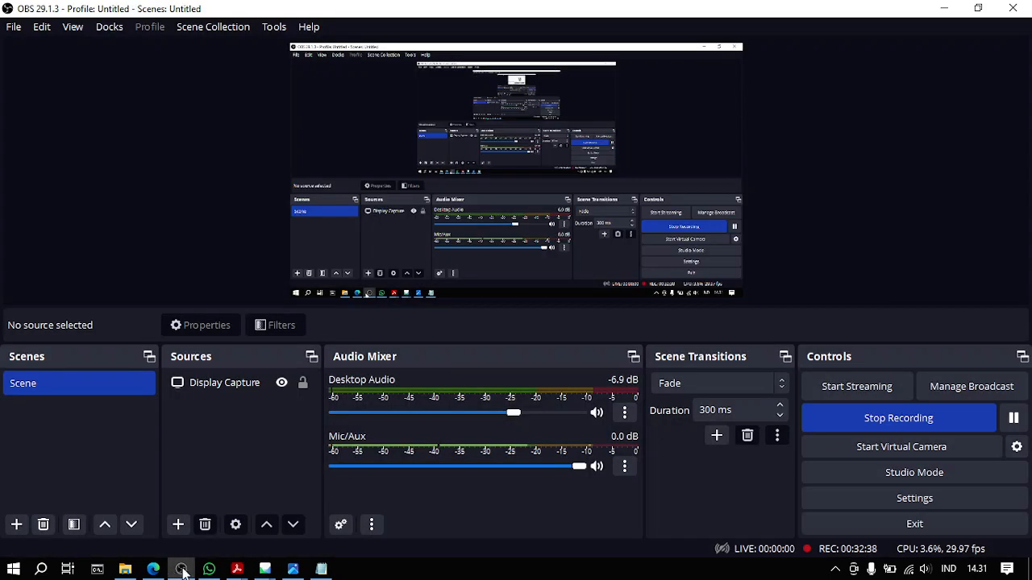
pyautogui.click(1013, 420)
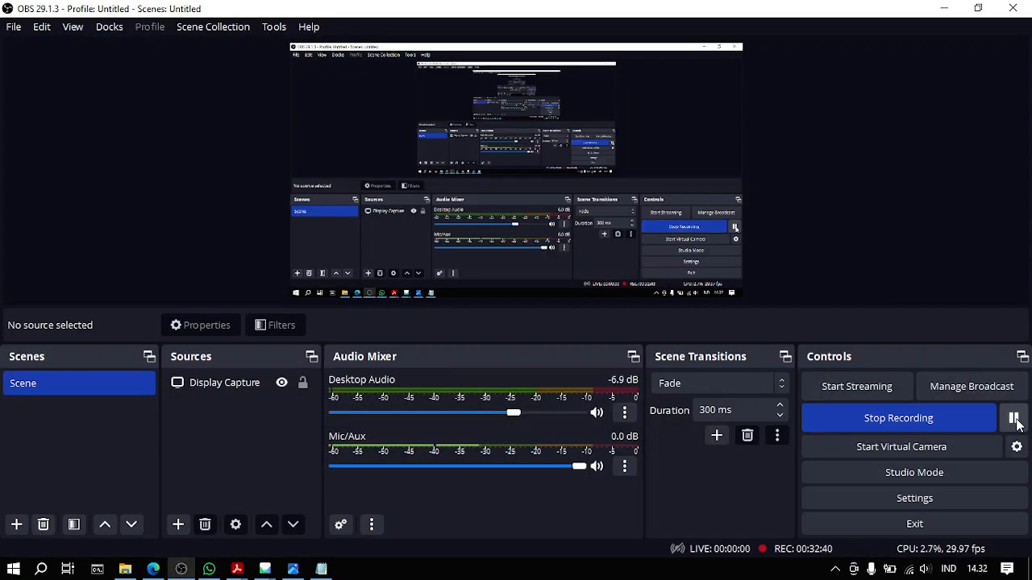
pyautogui.click(1013, 419)
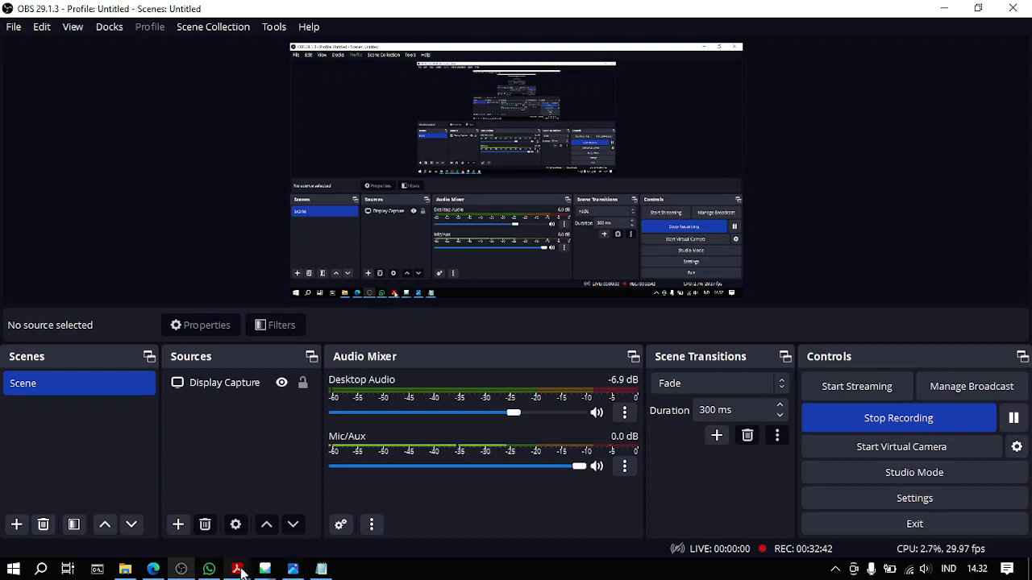
pyautogui.moveTo(266, 570)
pyautogui.click(351, 522)
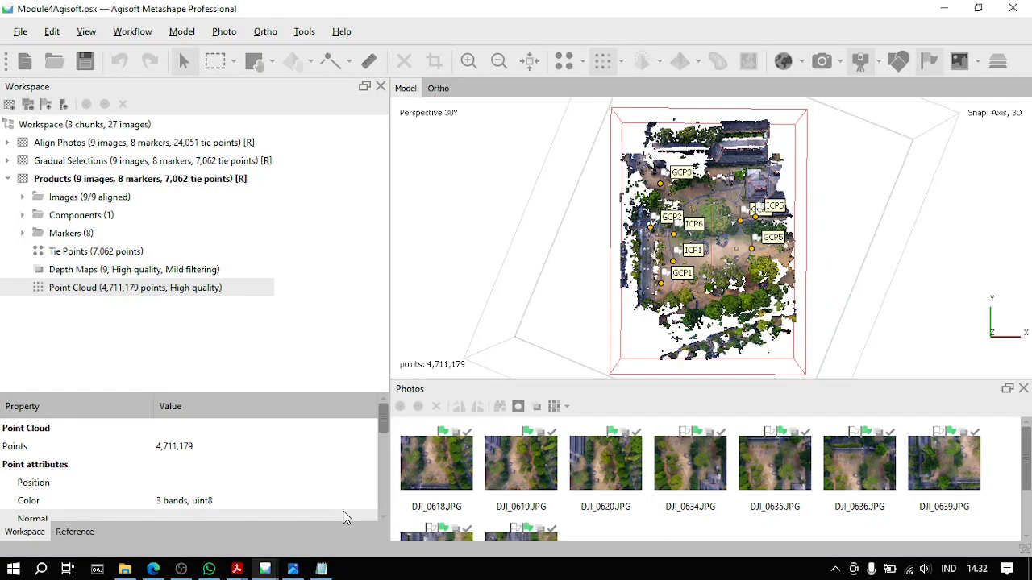
# Step: Start building a mesh for the Products chunk and check which source data options are offered
pyautogui.click(120, 31)
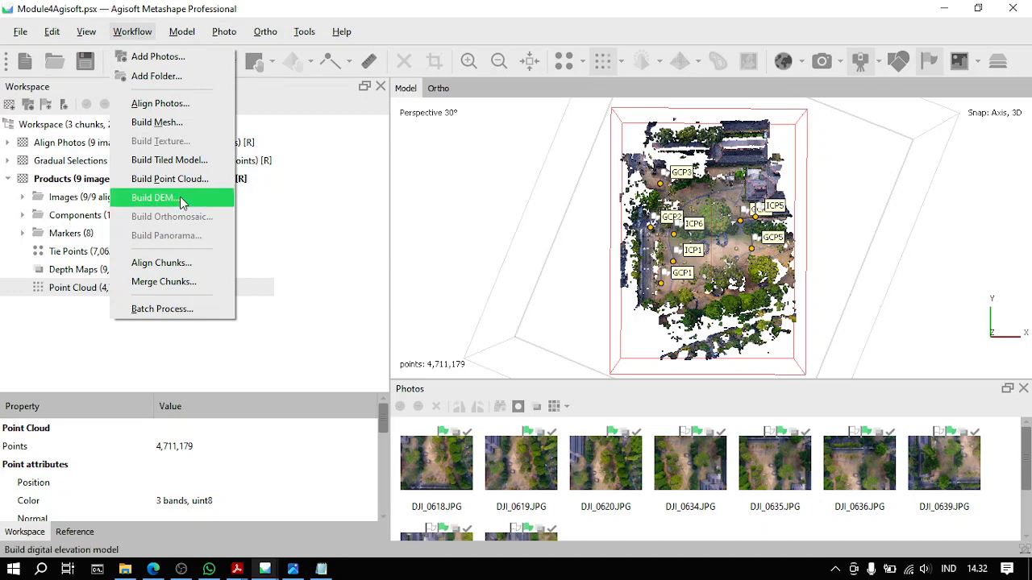
pyautogui.click(190, 128)
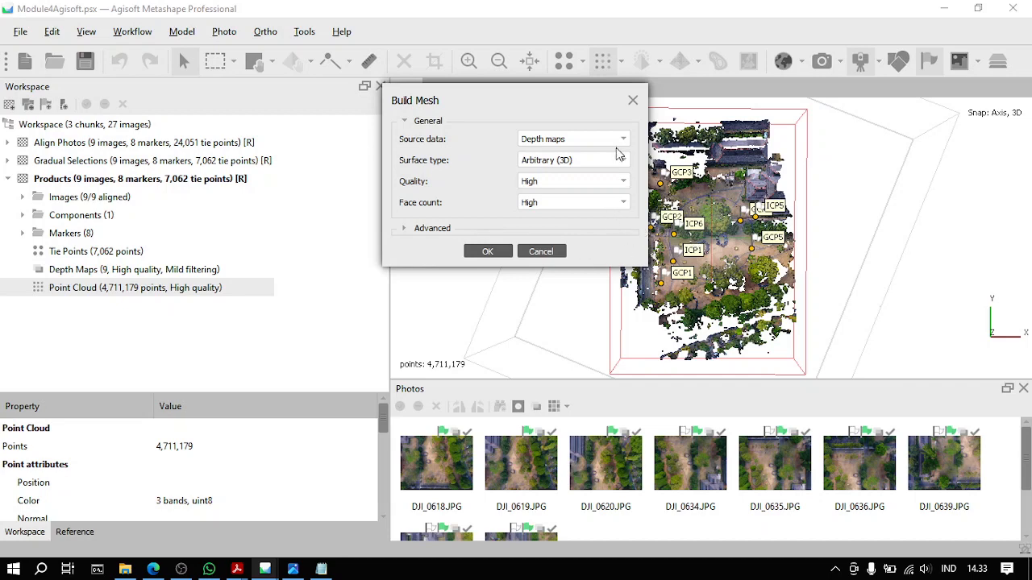
pyautogui.click(536, 142)
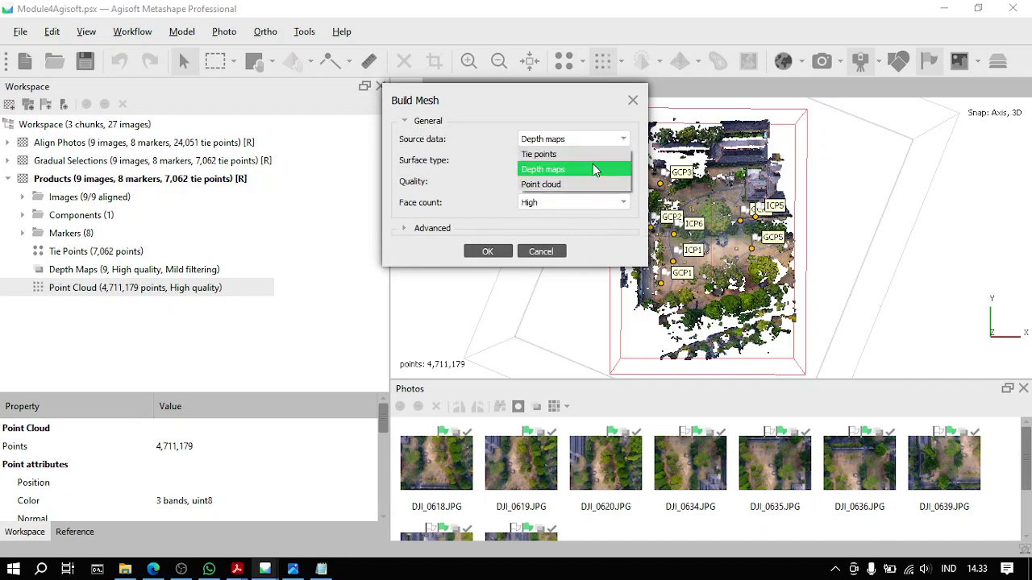
pyautogui.click(466, 171)
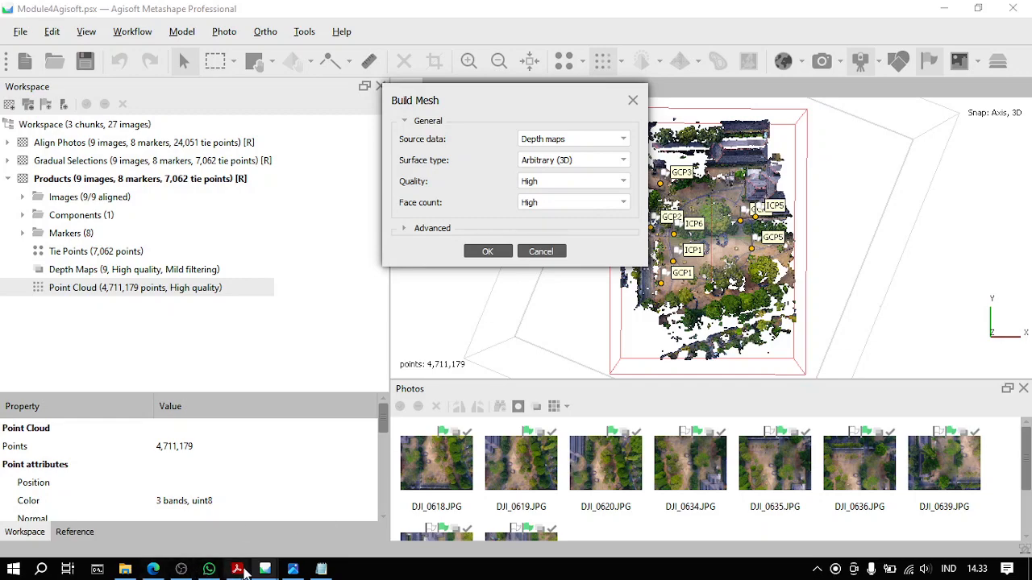
# Step: Look up the Build Mesh parameters in the Module 04 PDF in Acrobat and return to Metashape
pyautogui.moveTo(238, 569)
pyautogui.click(320, 520)
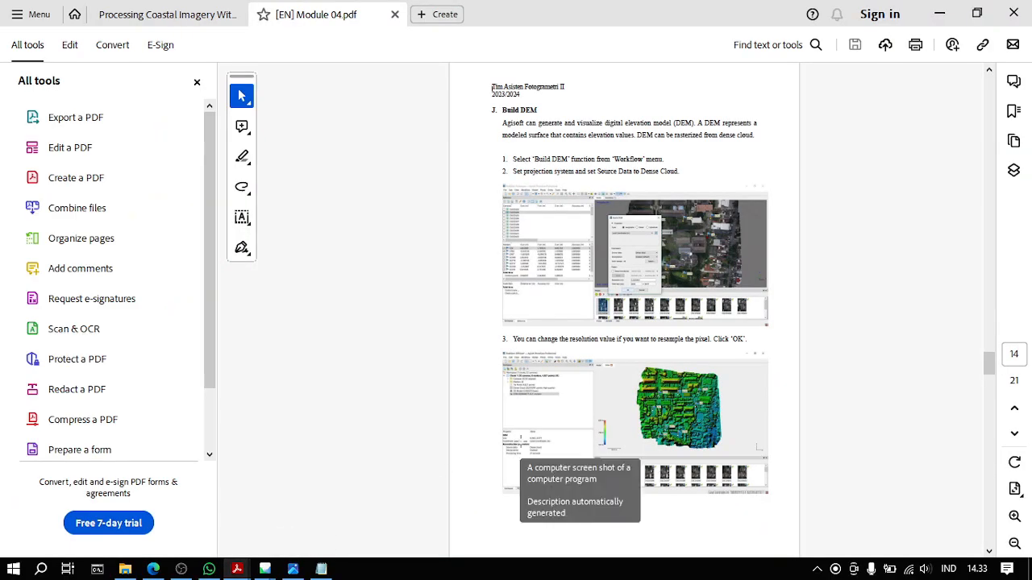
pyautogui.scroll(3, 520, 441)
pyautogui.scroll(3, 520, 441)
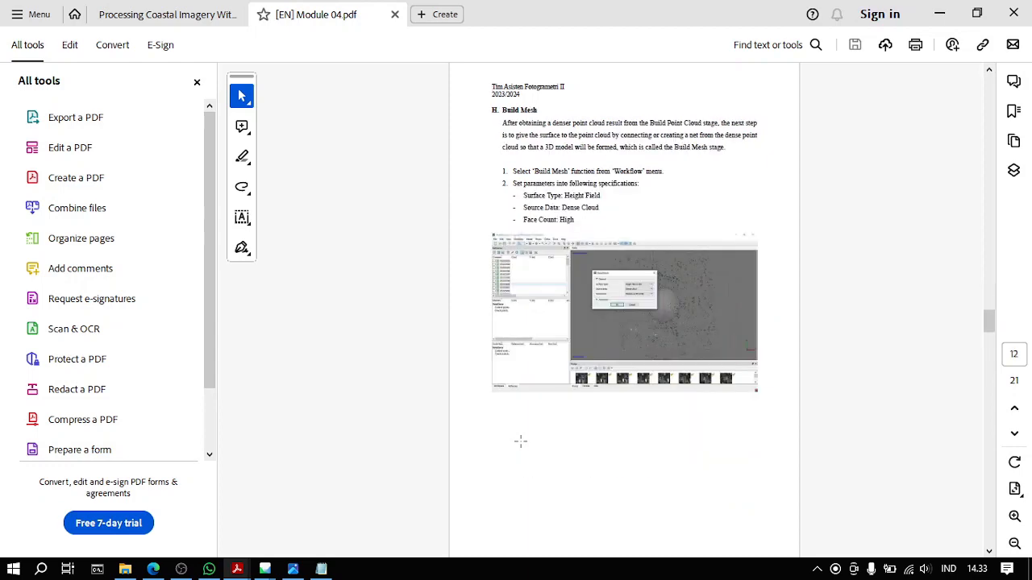
pyautogui.click(939, 13)
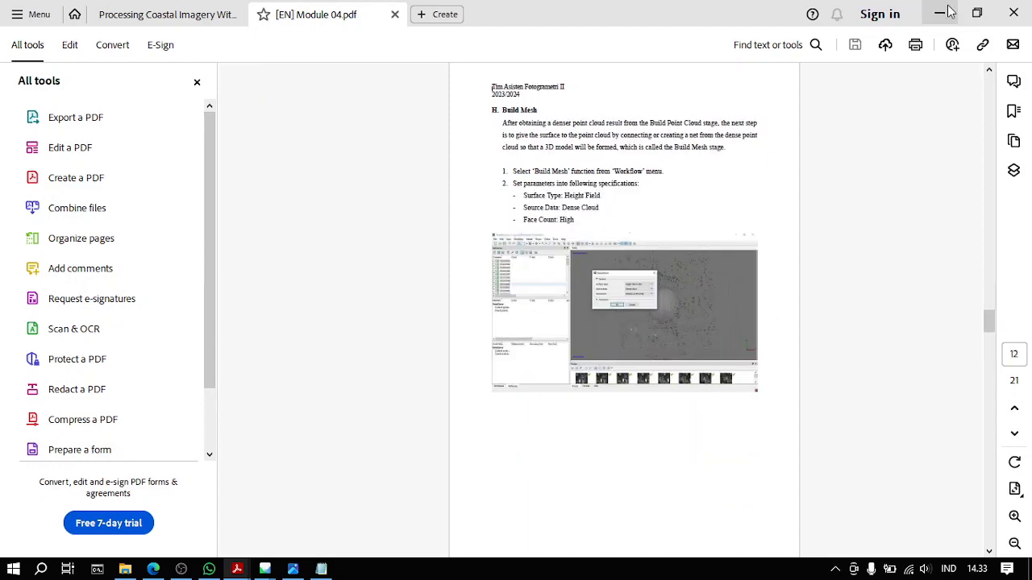
# Step: Set the mesh source data to Point cloud and recheck the required parameters in the Module 04 PDF
pyautogui.click(566, 133)
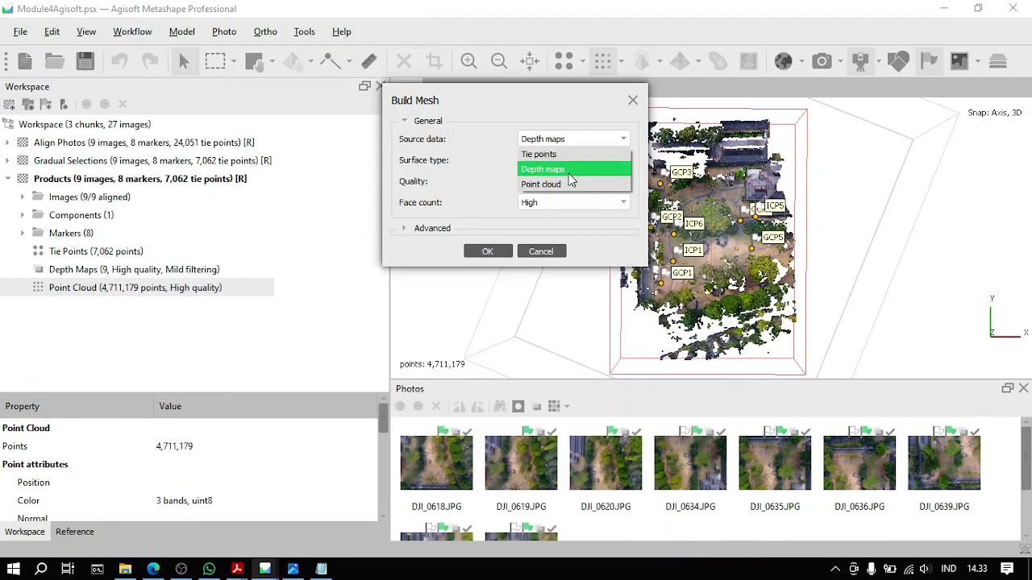
pyautogui.click(563, 182)
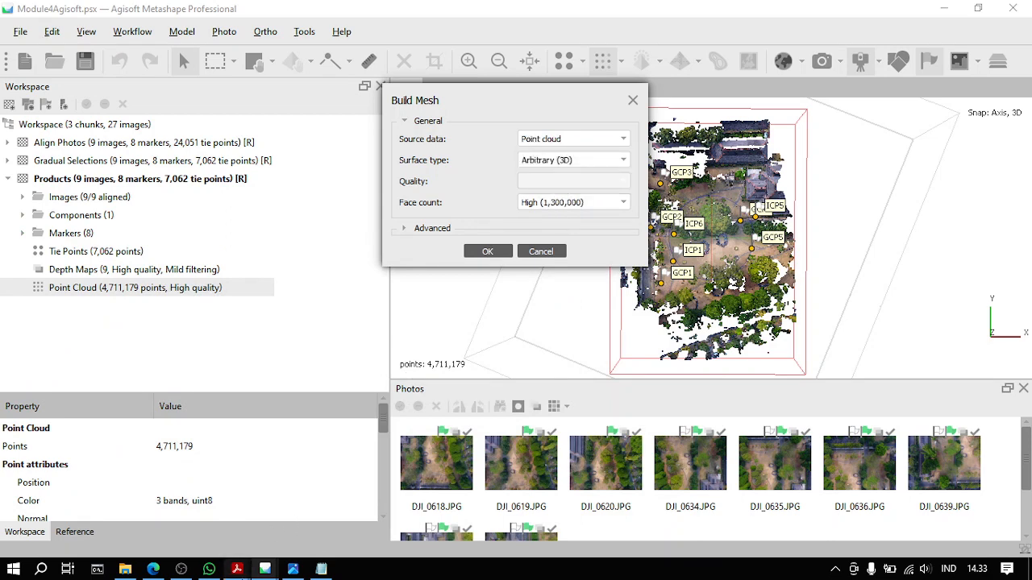
pyautogui.moveTo(237, 569)
pyautogui.click(314, 508)
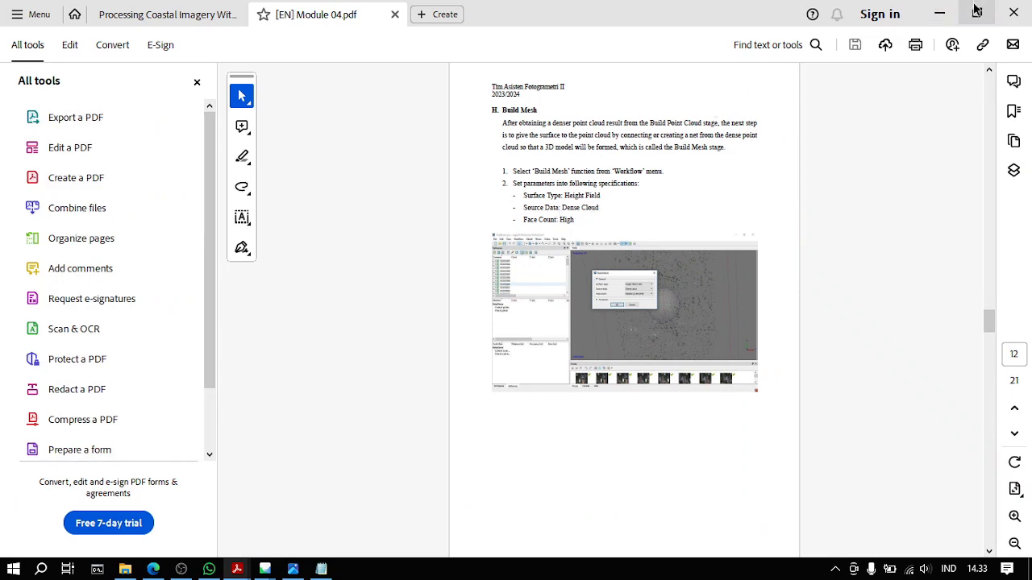
pyautogui.click(939, 14)
# Step: Set the mesh surface type to Height field (2.5D) and keep the face count at High
pyautogui.click(605, 161)
pyautogui.click(568, 189)
pyautogui.click(563, 161)
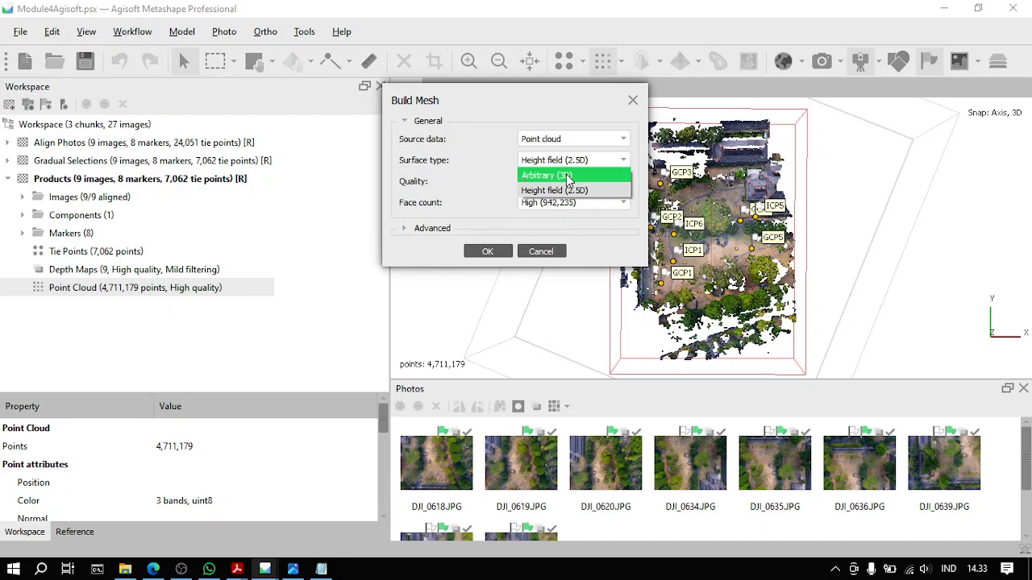
pyautogui.click(600, 188)
pyautogui.click(554, 208)
pyautogui.click(574, 220)
# Step: Review the advanced mesh options and build the mesh from the point cloud, showing the processing details
pyautogui.click(429, 230)
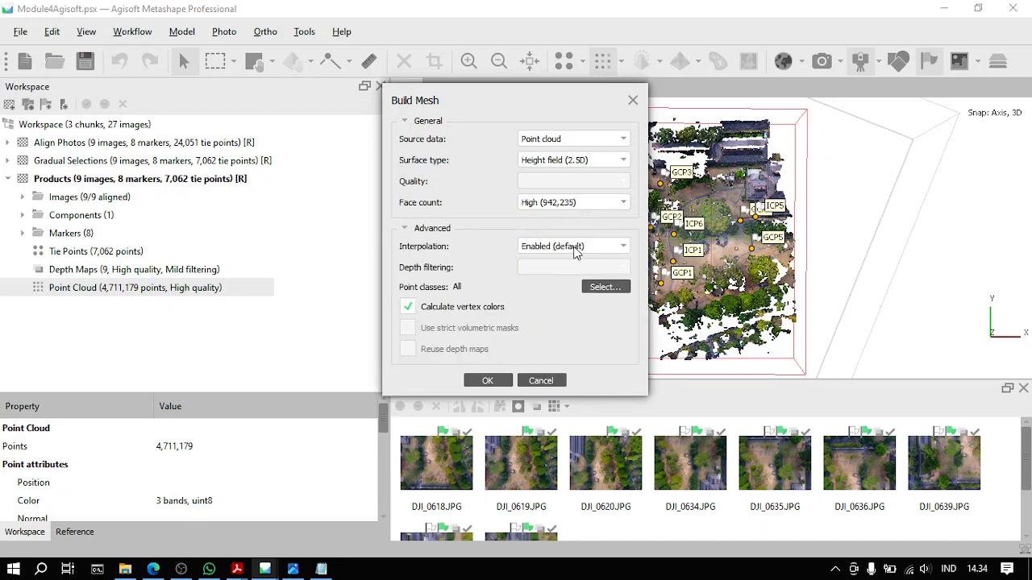
pyautogui.click(444, 229)
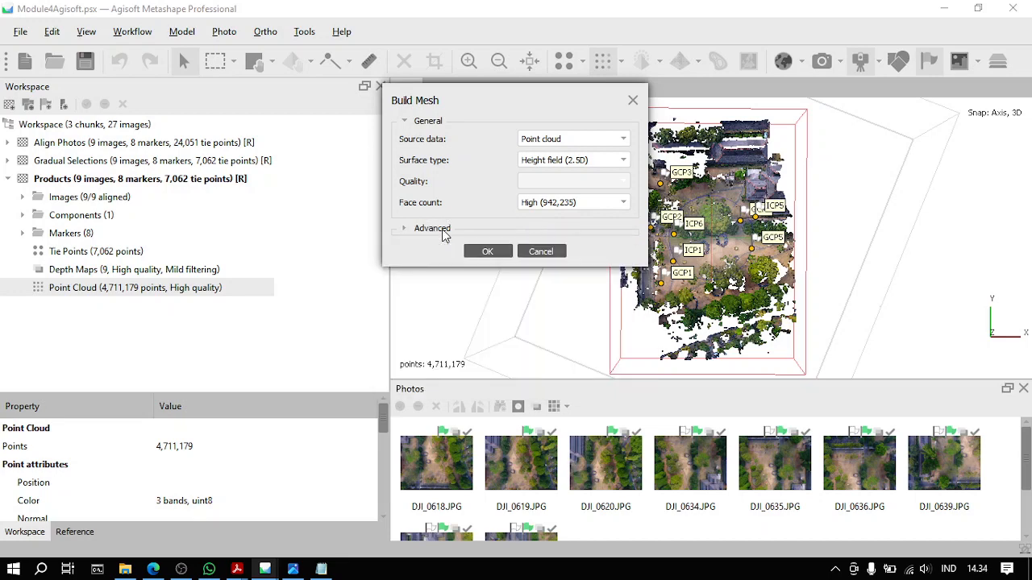
pyautogui.click(489, 252)
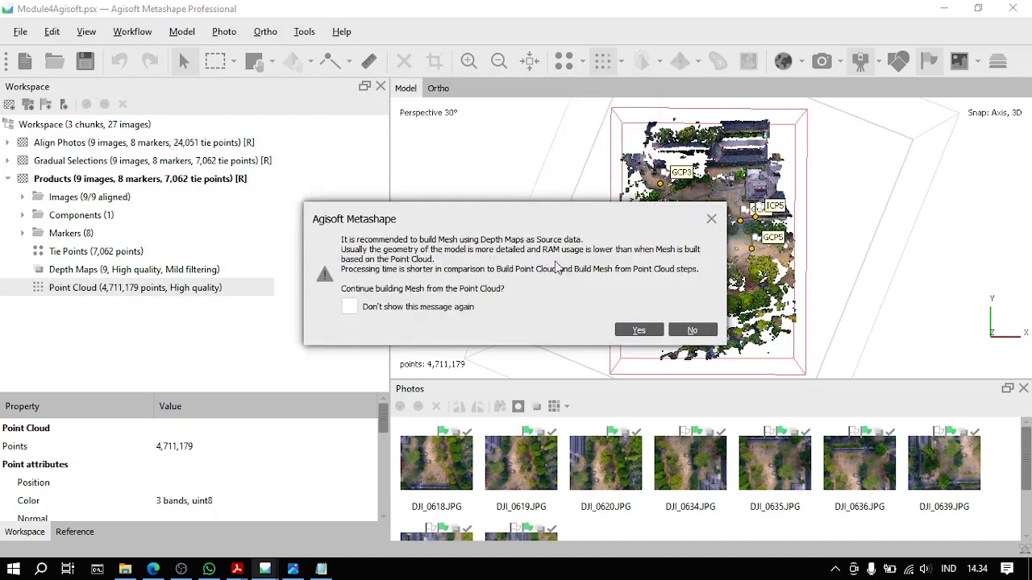
pyautogui.moveTo(246, 571)
pyautogui.click(315, 504)
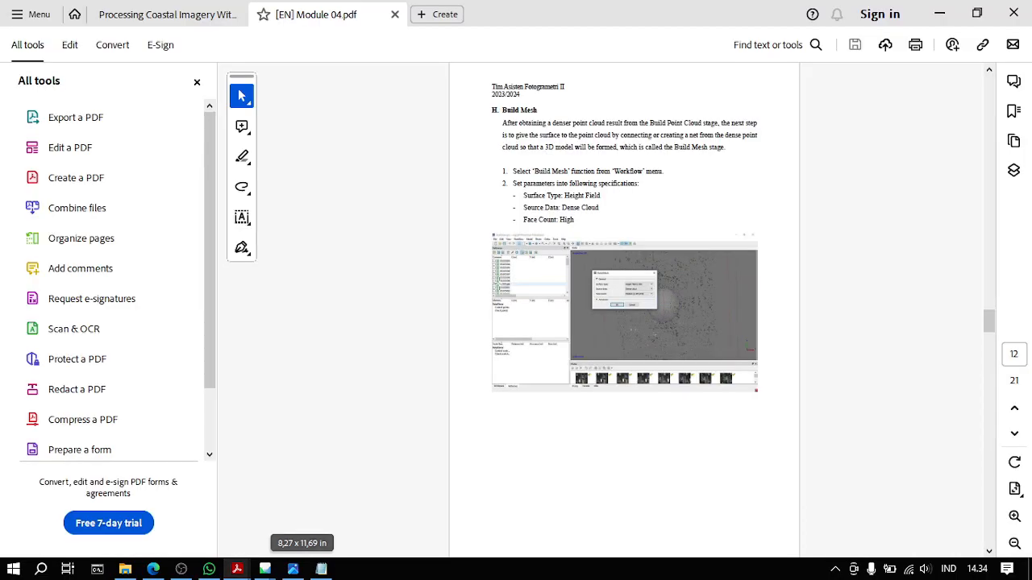
pyautogui.click(939, 14)
pyautogui.click(639, 330)
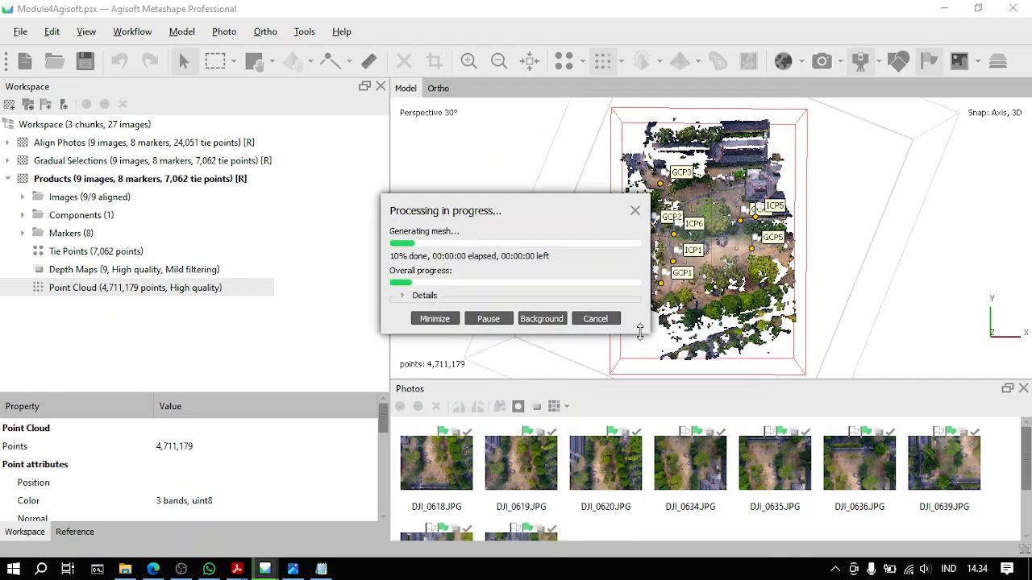
pyautogui.click(405, 297)
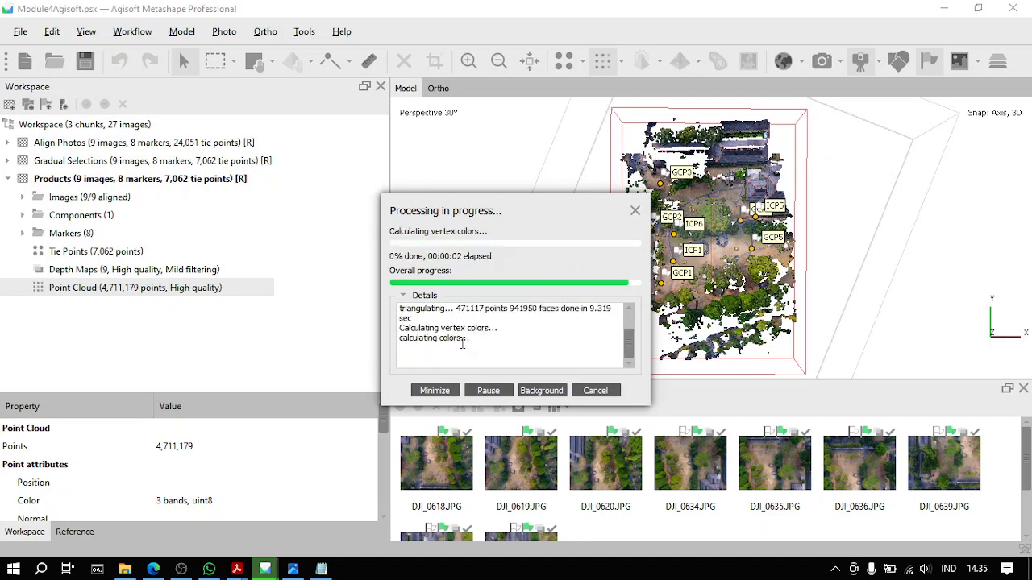
pyautogui.scroll(3, 462, 345)
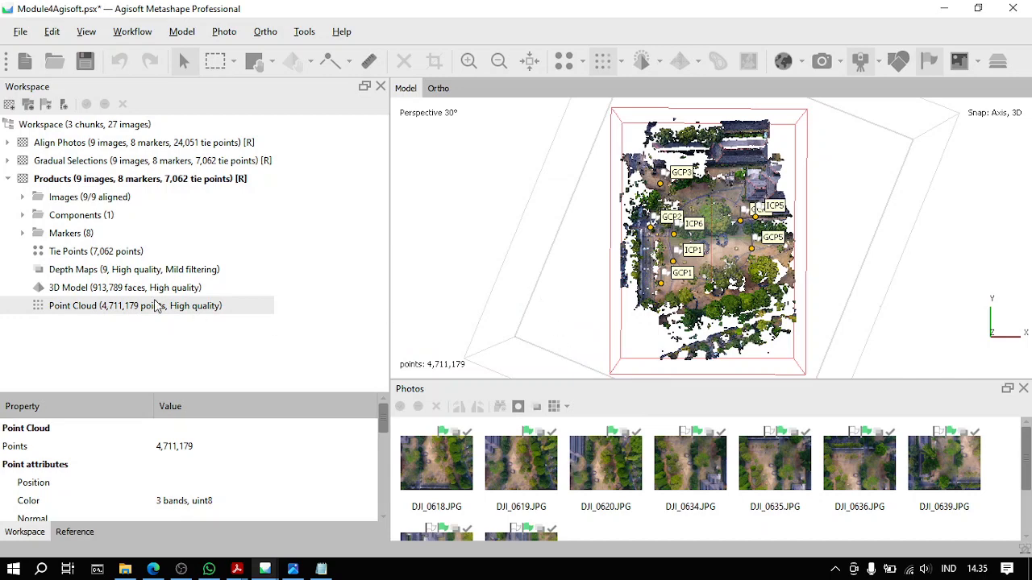
# Step: Display the Products chunk's 3D model and examine its trees, buildings and ground from above and at an oblique angle
pyautogui.doubleClick(85, 292)
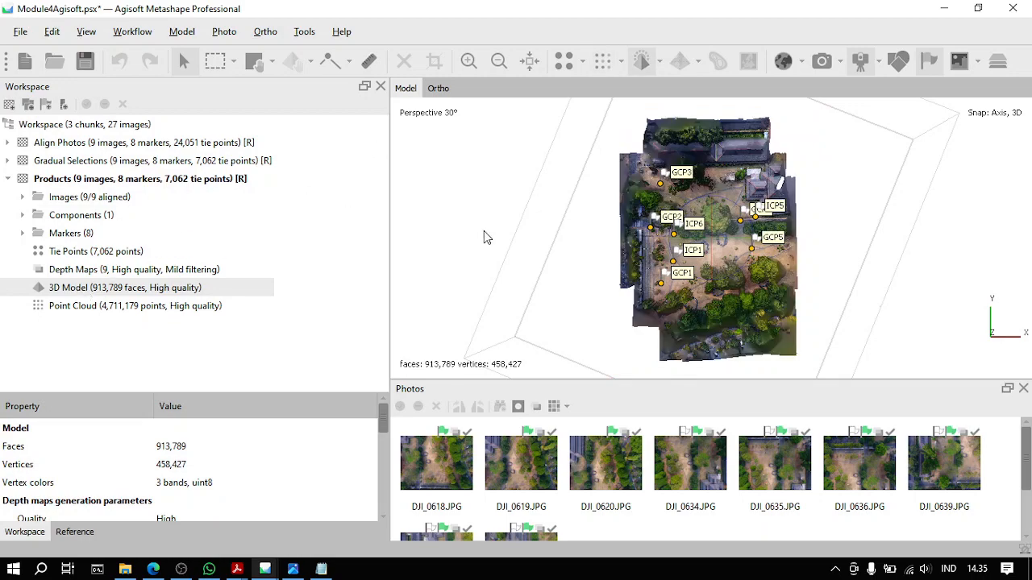
pyautogui.scroll(2, 743, 250)
pyautogui.scroll(2, 743, 250)
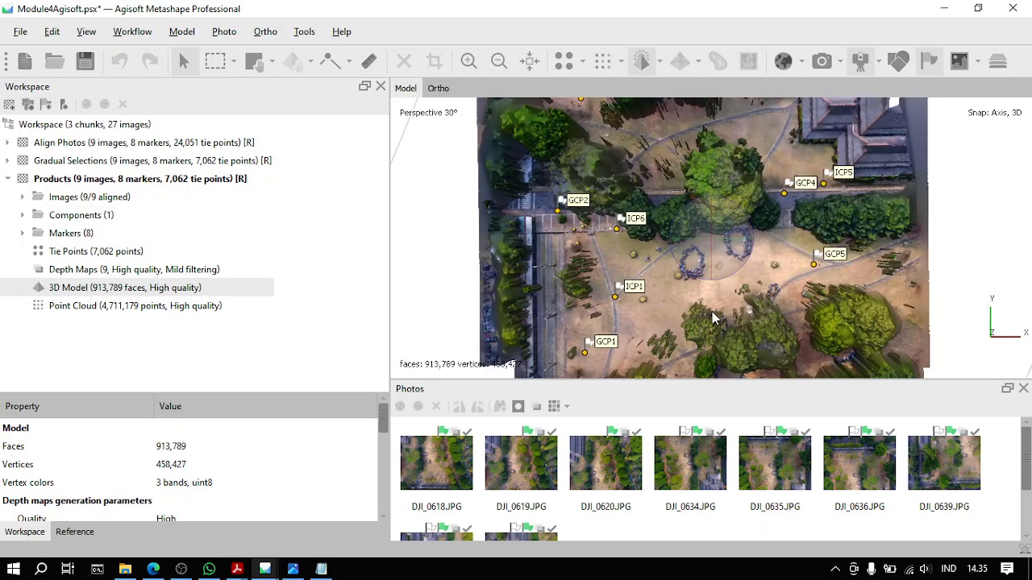
pyautogui.scroll(2, 710, 259)
pyautogui.moveTo(710, 253); pyautogui.dragTo(734, 260)
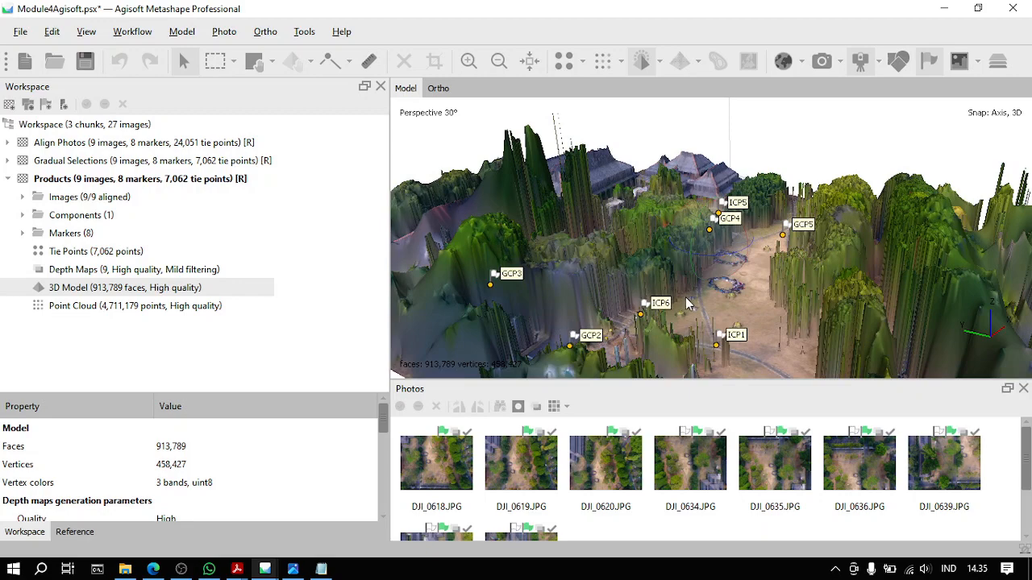
pyautogui.scroll(4, 772, 267)
pyautogui.scroll(2, 772, 267)
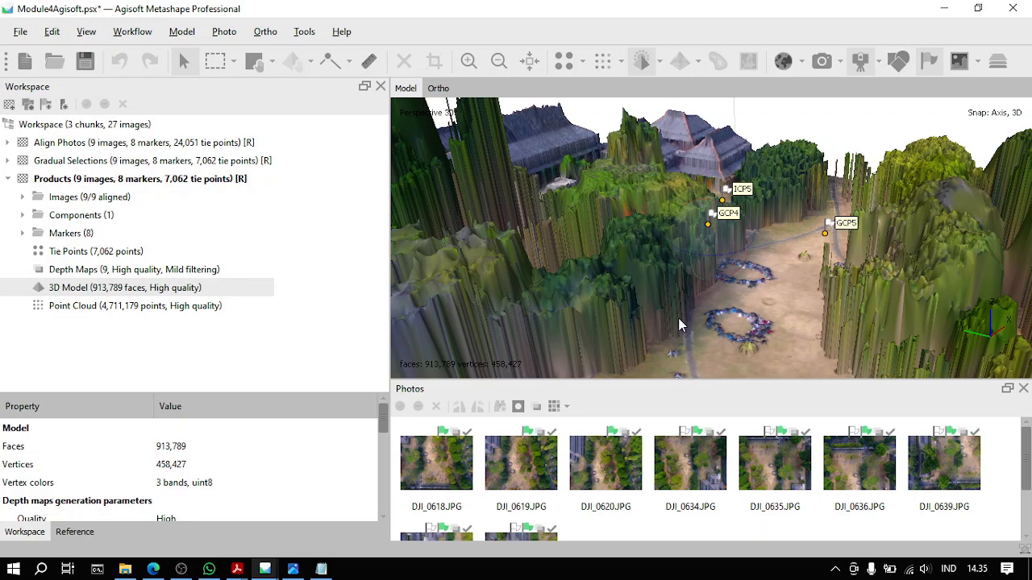
pyautogui.moveTo(704, 261); pyautogui.dragTo(691, 254)
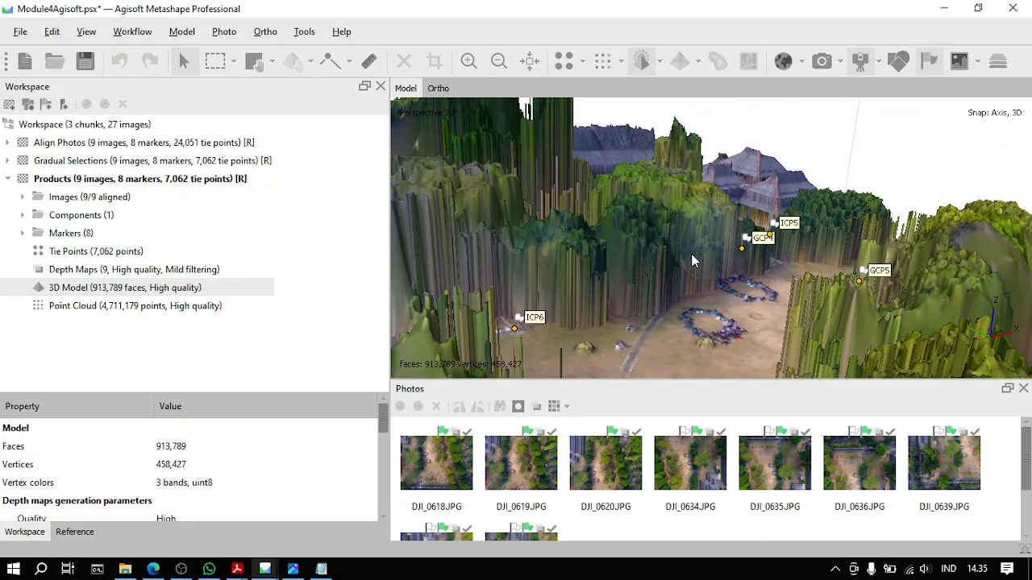
pyautogui.press('0')
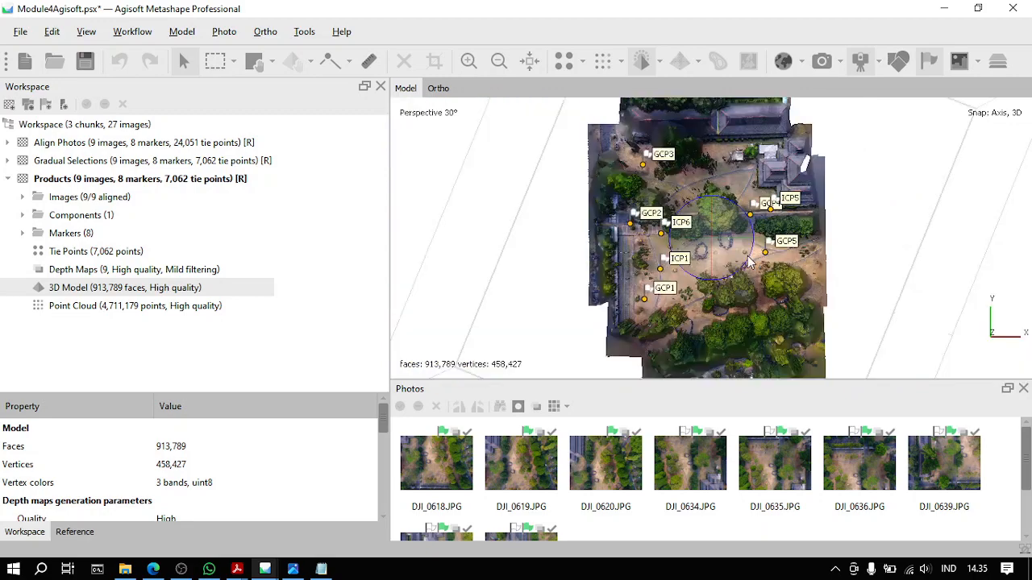
# Step: Open the texture-building settings for the Products model and read the Build Texture instructions in the Module 04 PDF
pyautogui.click(140, 31)
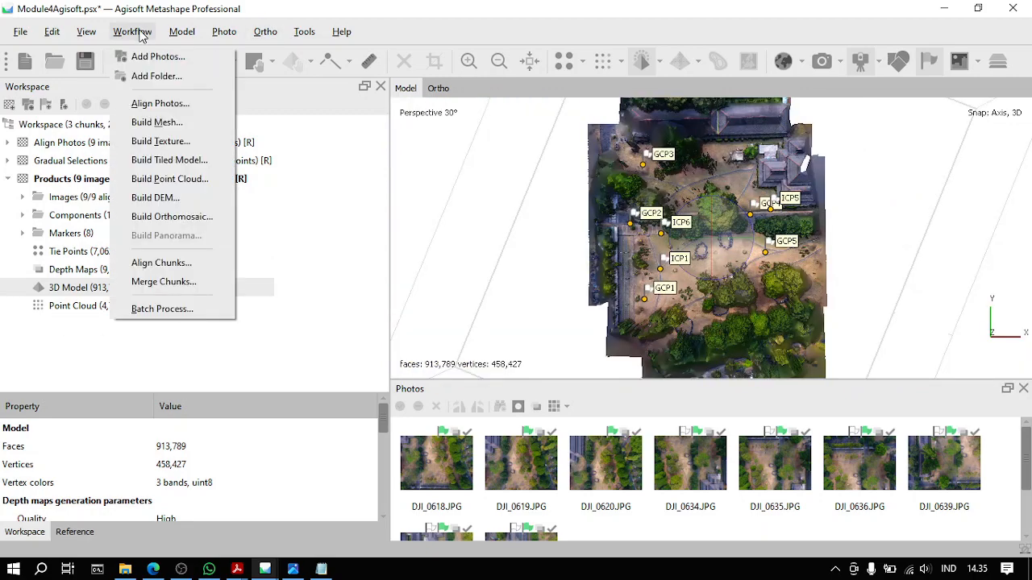
pyautogui.click(159, 141)
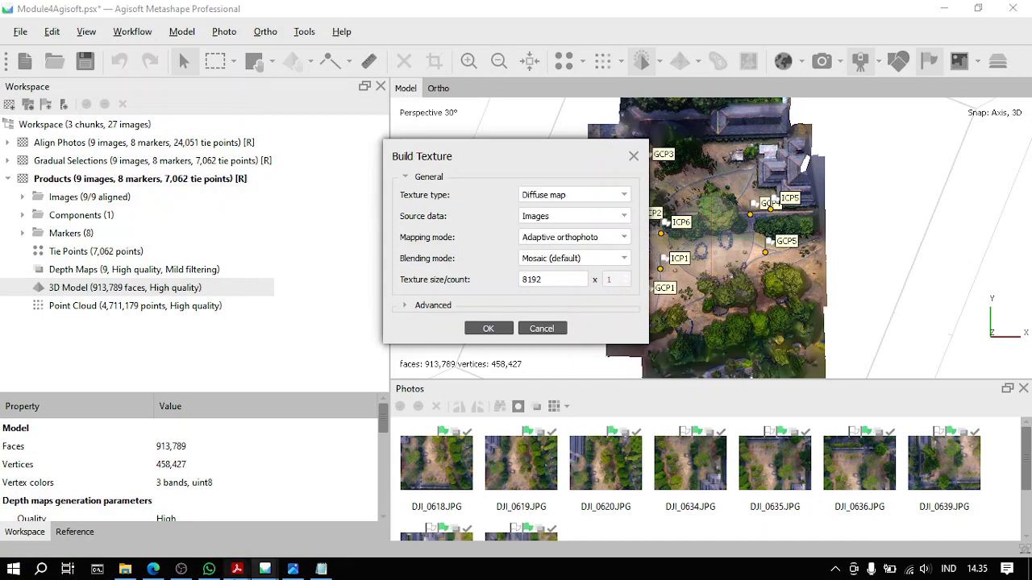
pyautogui.moveTo(237, 569)
pyautogui.click(321, 523)
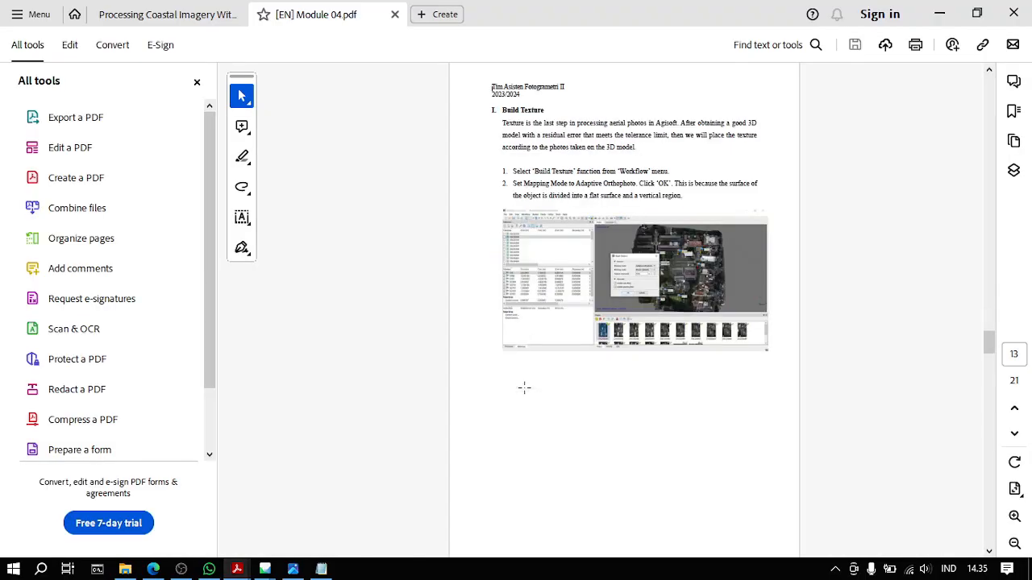
pyautogui.keyDown('ctrl'); pyautogui.scroll(3, 633, 245); pyautogui.keyUp('ctrl')
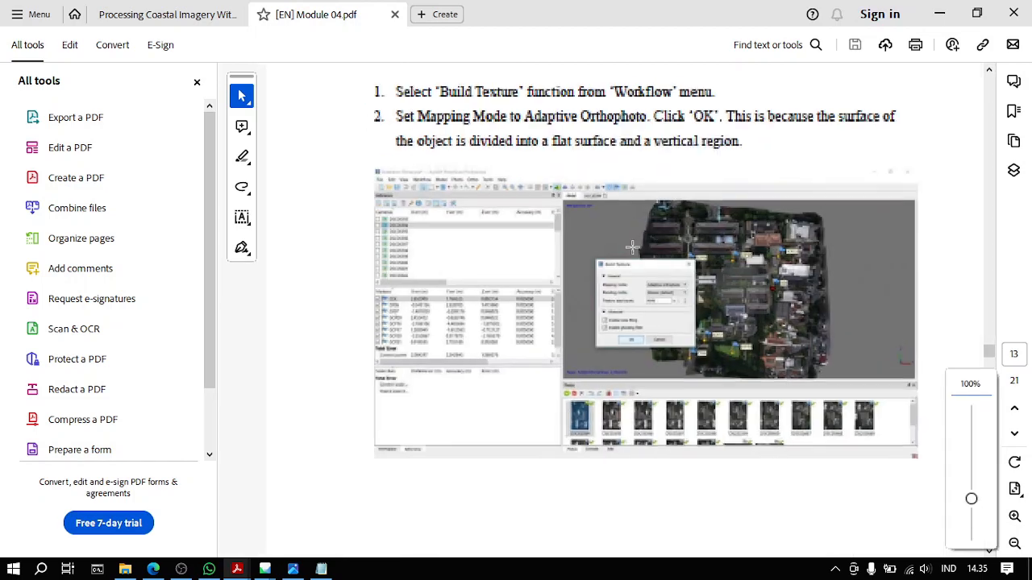
pyautogui.click(937, 14)
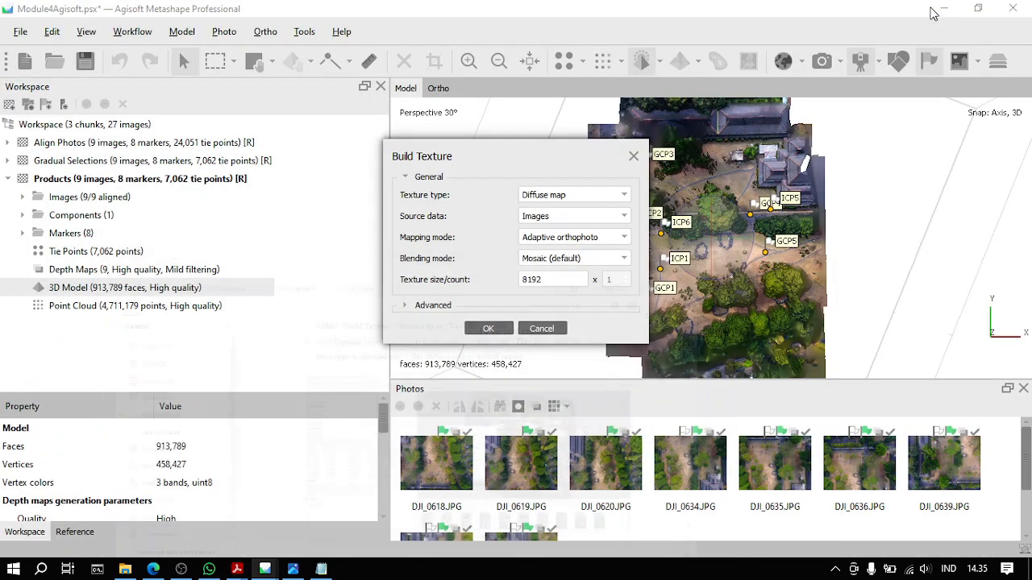
# Step: Keep the texture type at Diffuse map and compare the settings with the example Build Texture dialog in the Module 04 PDF
pyautogui.click(589, 199)
pyautogui.click(564, 193)
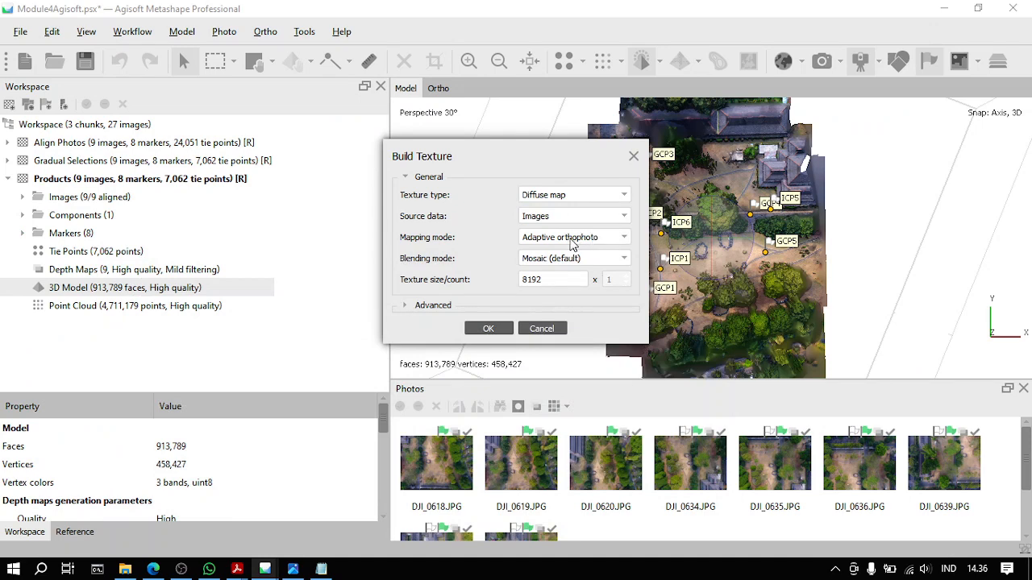
pyautogui.moveTo(238, 569)
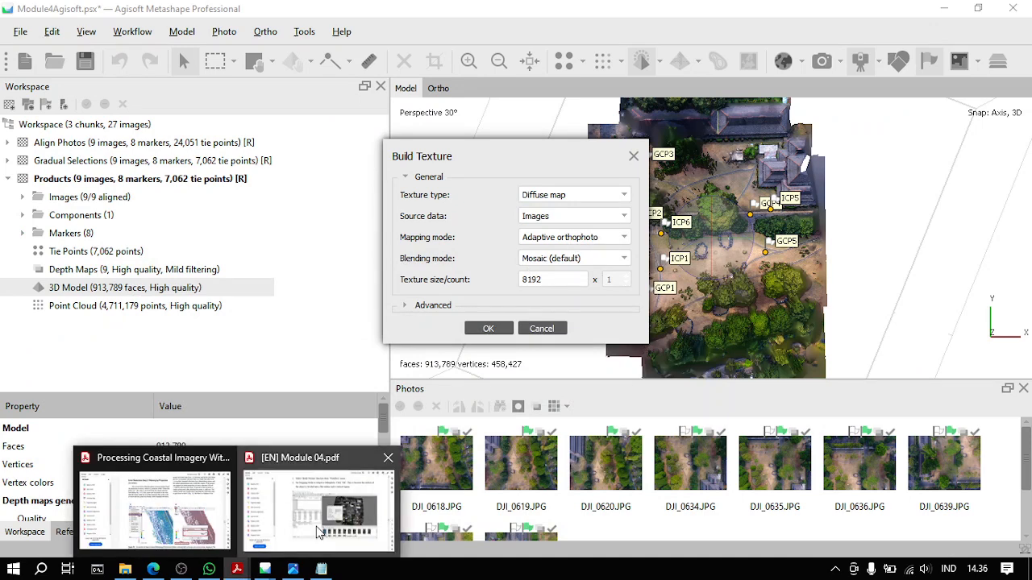
pyautogui.click(318, 532)
pyautogui.keyDown('ctrl'); pyautogui.scroll(3, 643, 326); pyautogui.keyUp('ctrl')
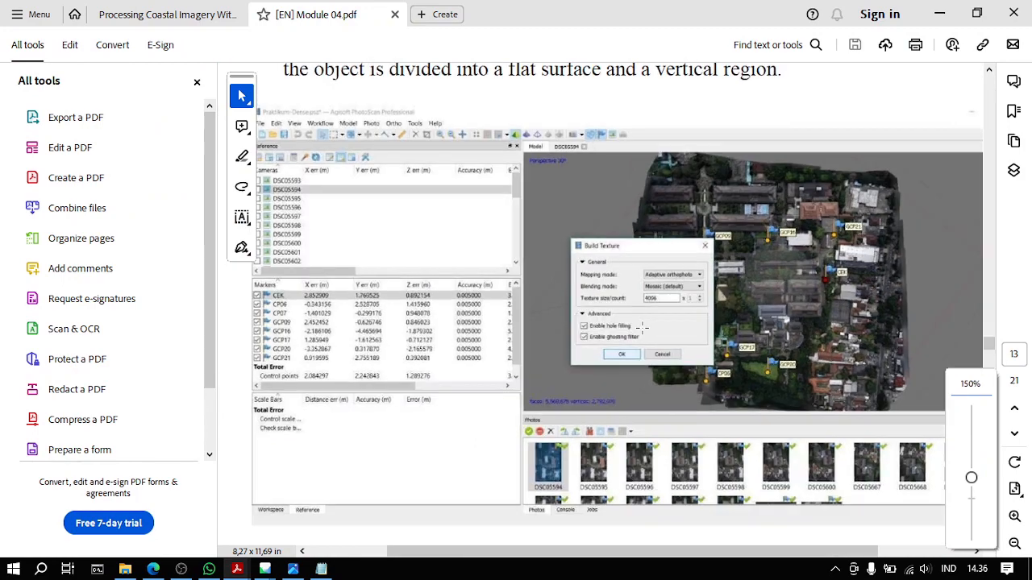
pyautogui.click(936, 13)
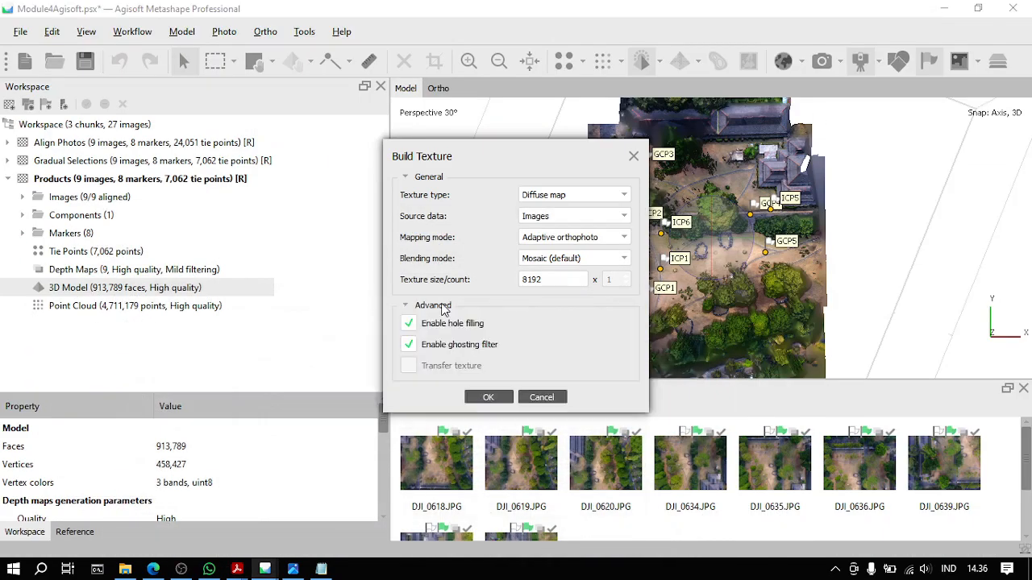
# Step: Recheck the PDF example and build the texture with Adaptive orthophoto mapping, Mosaic blending, size 8192, hole filling and ghosting filter, showing the processing details
pyautogui.moveTo(240, 570)
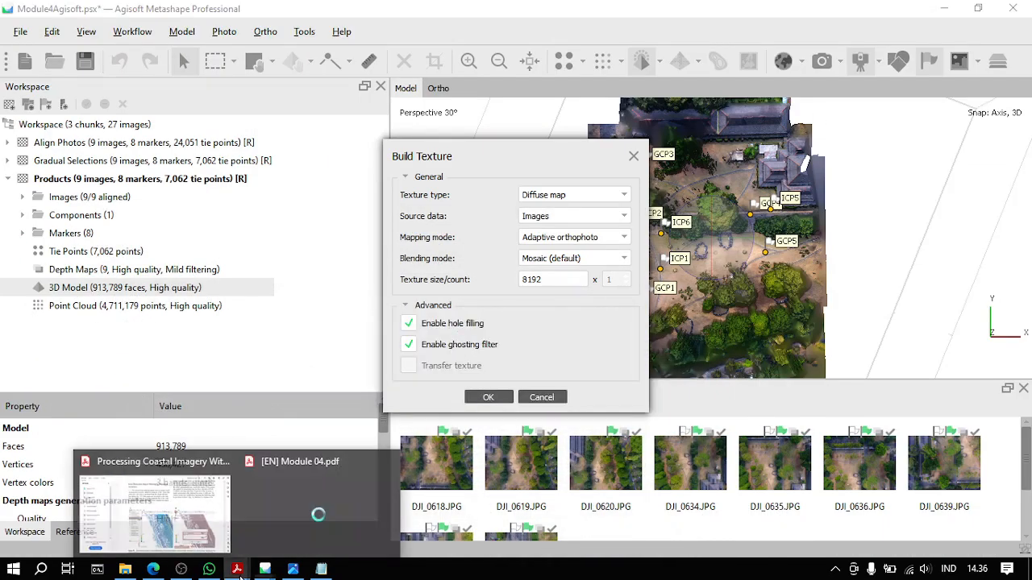
pyautogui.click(319, 508)
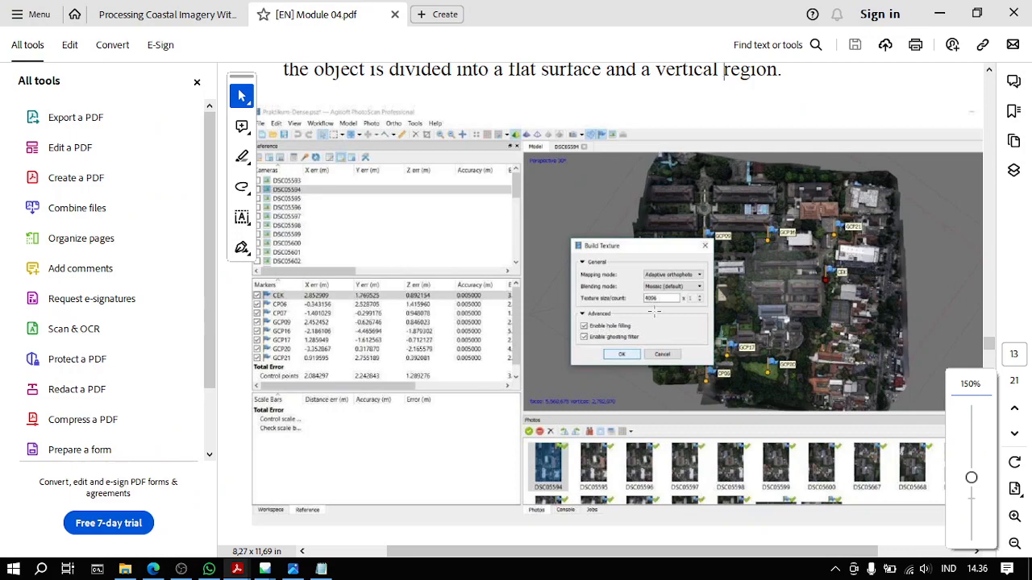
pyautogui.keyDown('ctrl'); pyautogui.scroll(-2, 654, 311); pyautogui.keyUp('ctrl')
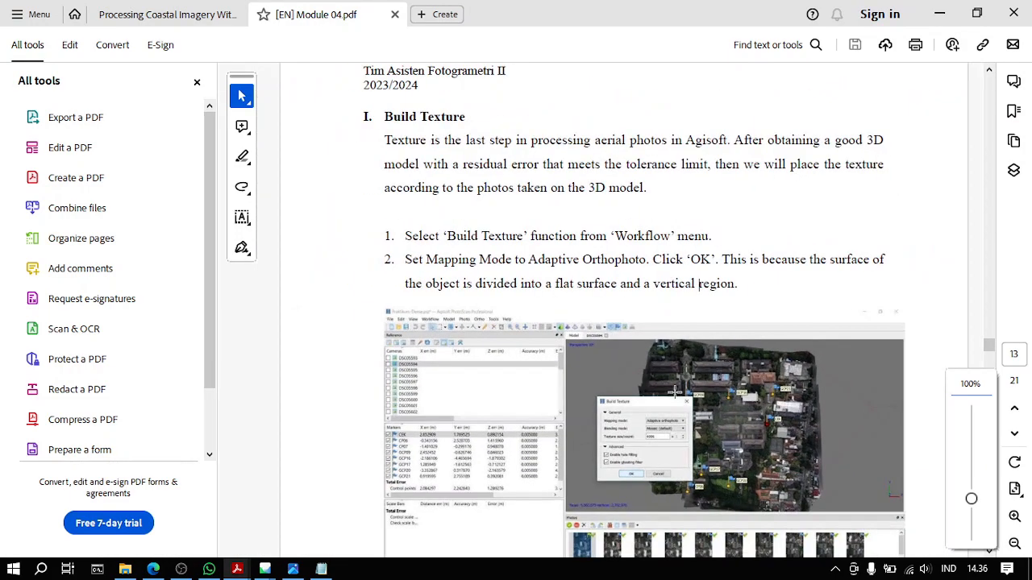
pyautogui.click(940, 14)
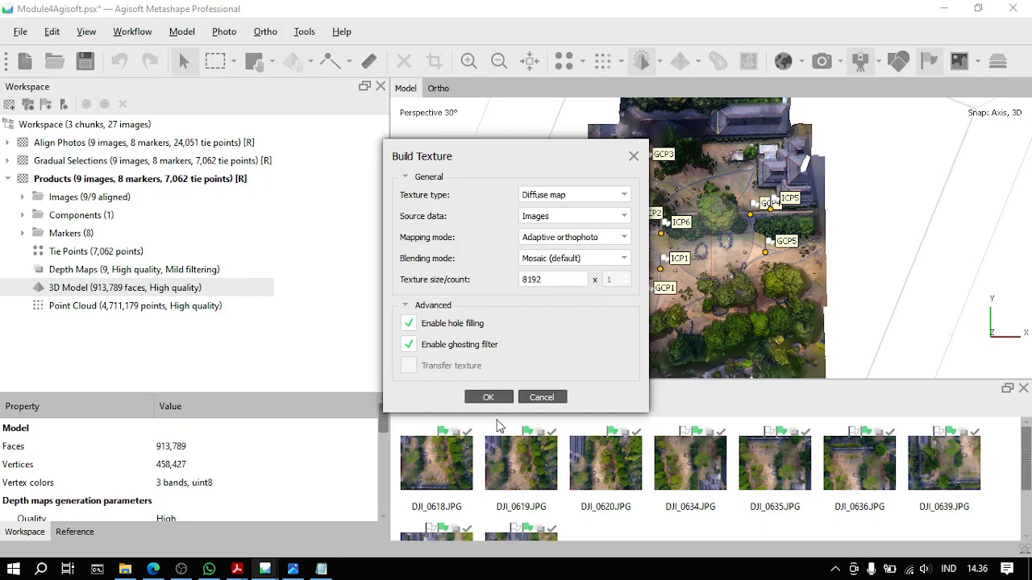
pyautogui.click(489, 398)
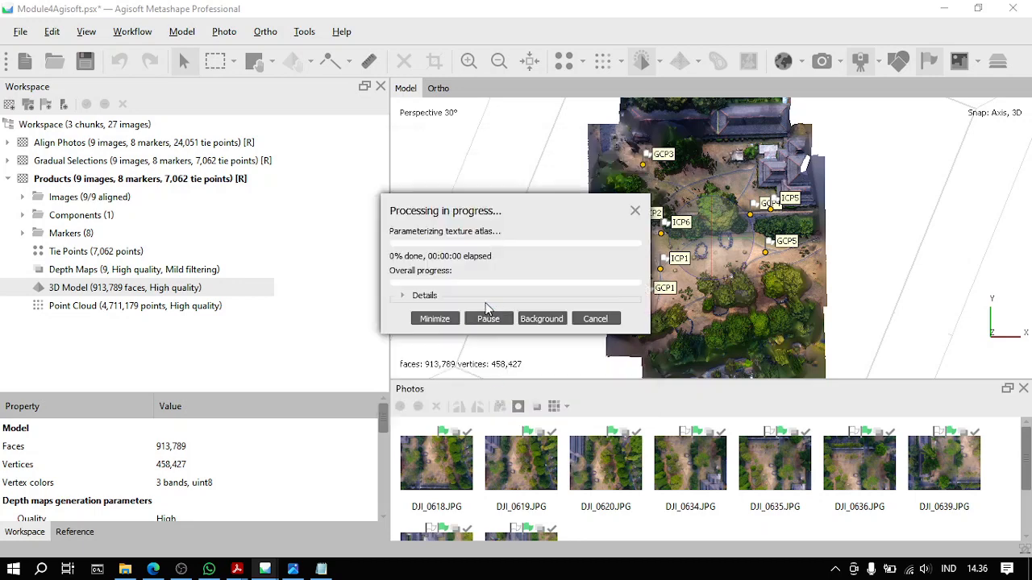
pyautogui.click(427, 297)
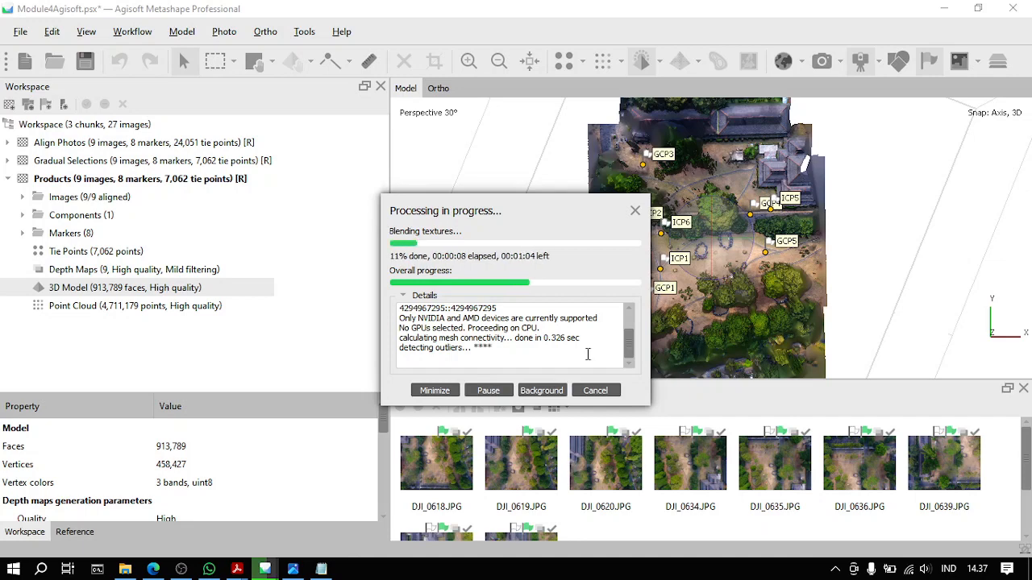
pyautogui.moveTo(408, 338); pyautogui.dragTo(459, 338)
pyautogui.click(505, 352)
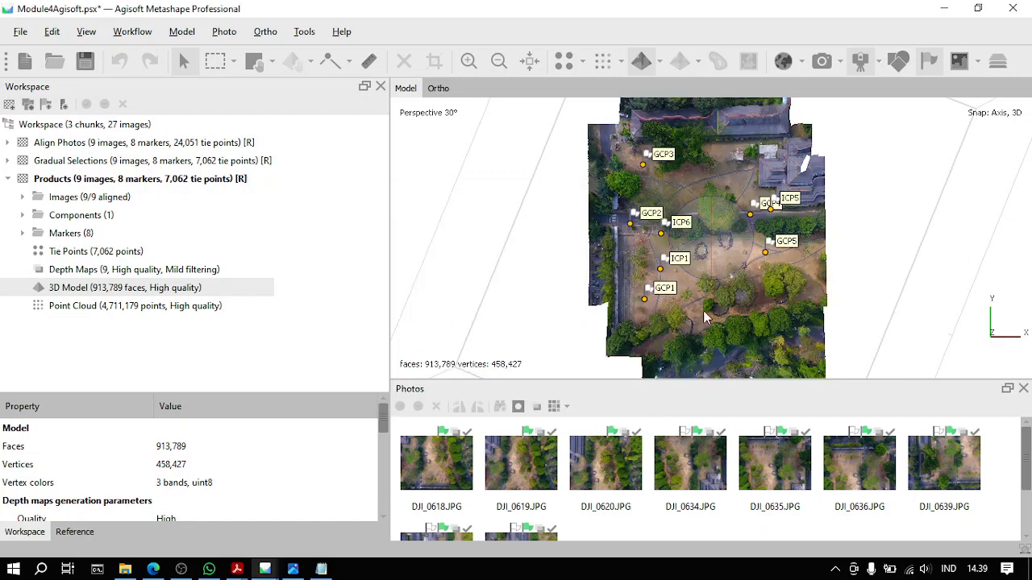
# Step: Examine the textured 3D model from above, both close up around the central field and as a whole
pyautogui.scroll(2, 734, 320)
pyautogui.scroll(5, 734, 320)
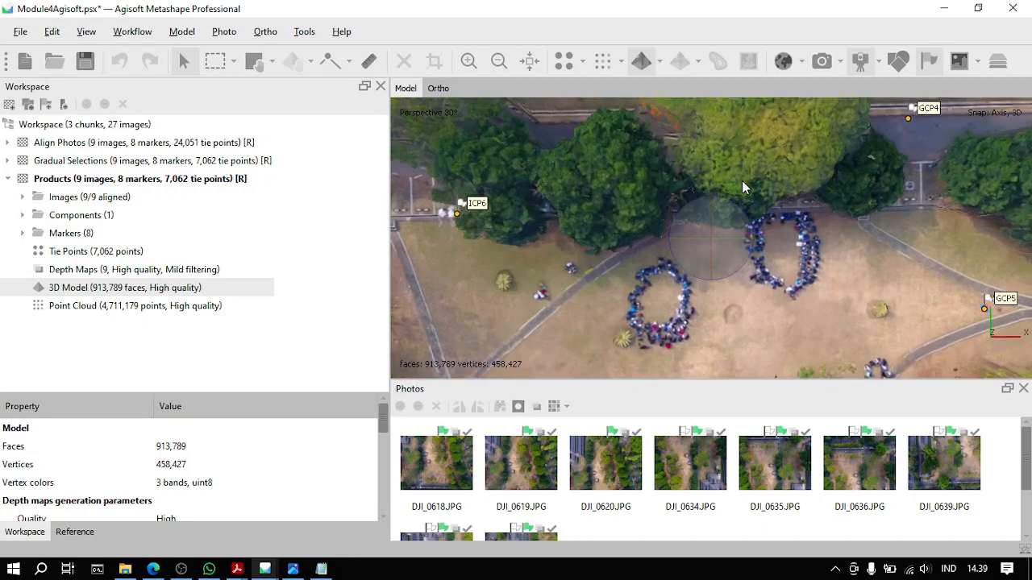
pyautogui.scroll(3, 735, 187)
pyautogui.scroll(-10, 710, 335)
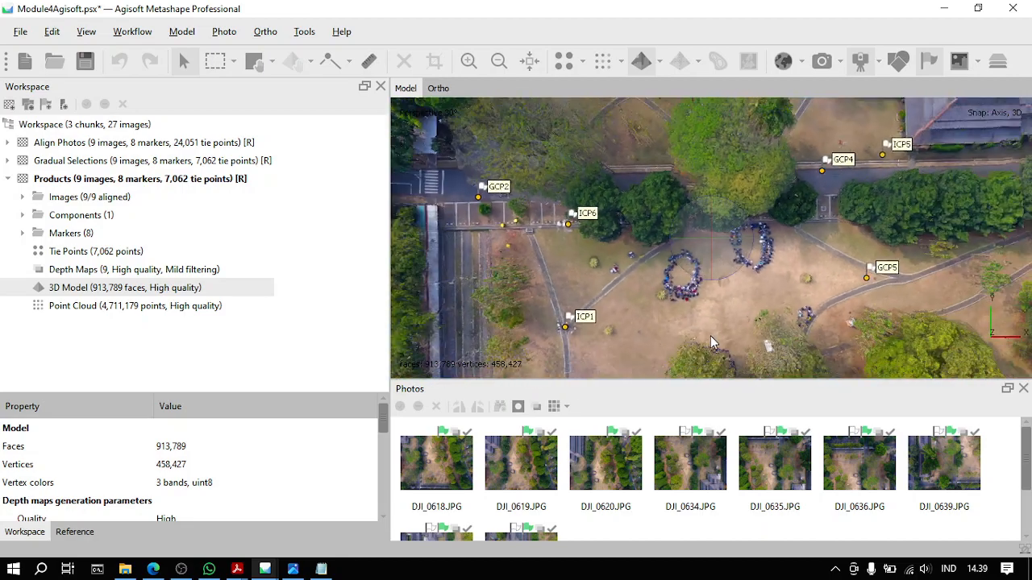
pyautogui.scroll(8, 752, 322)
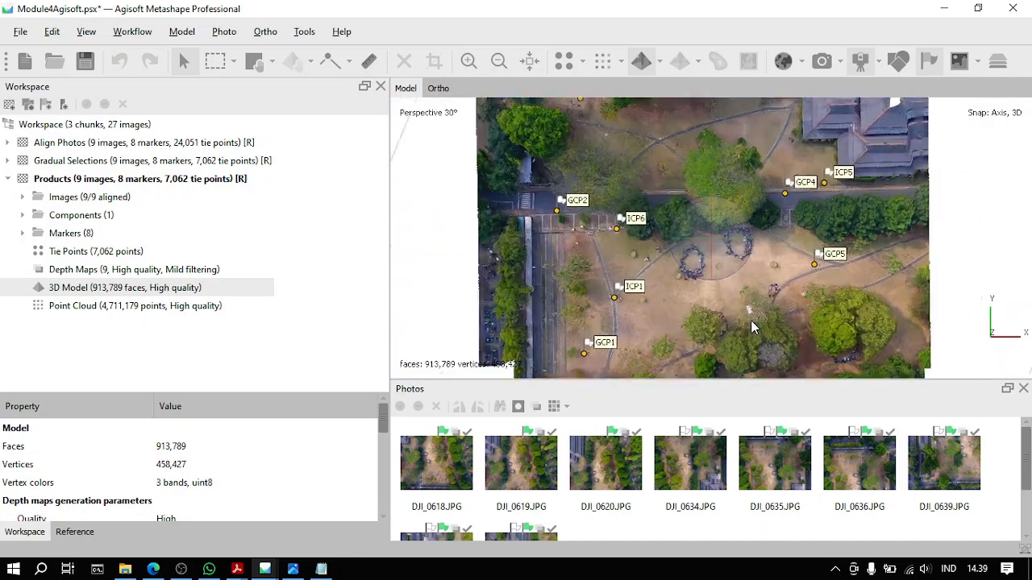
pyautogui.scroll(-8, 752, 326)
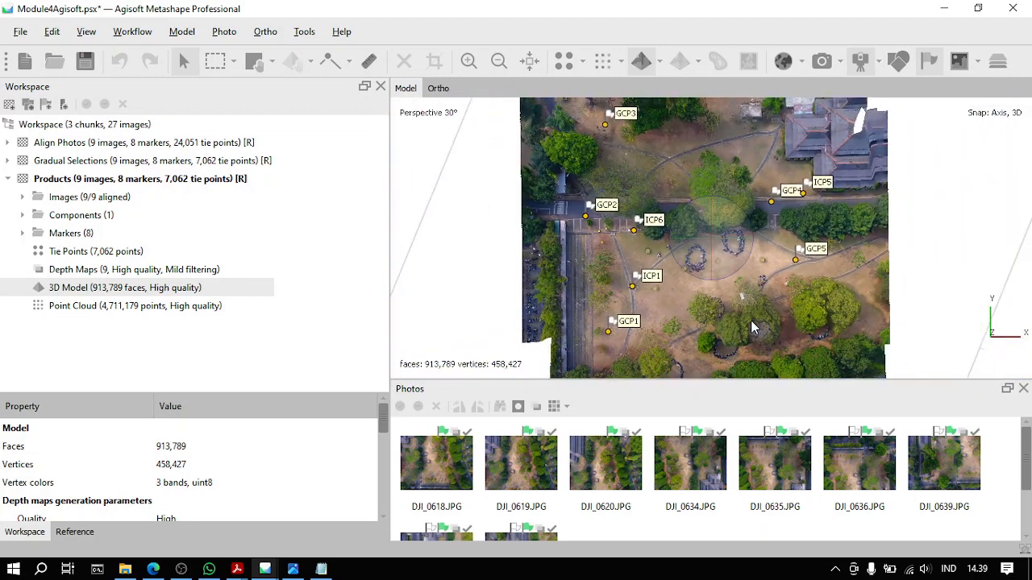
pyautogui.scroll(3, 750, 326)
pyautogui.scroll(-6, 751, 327)
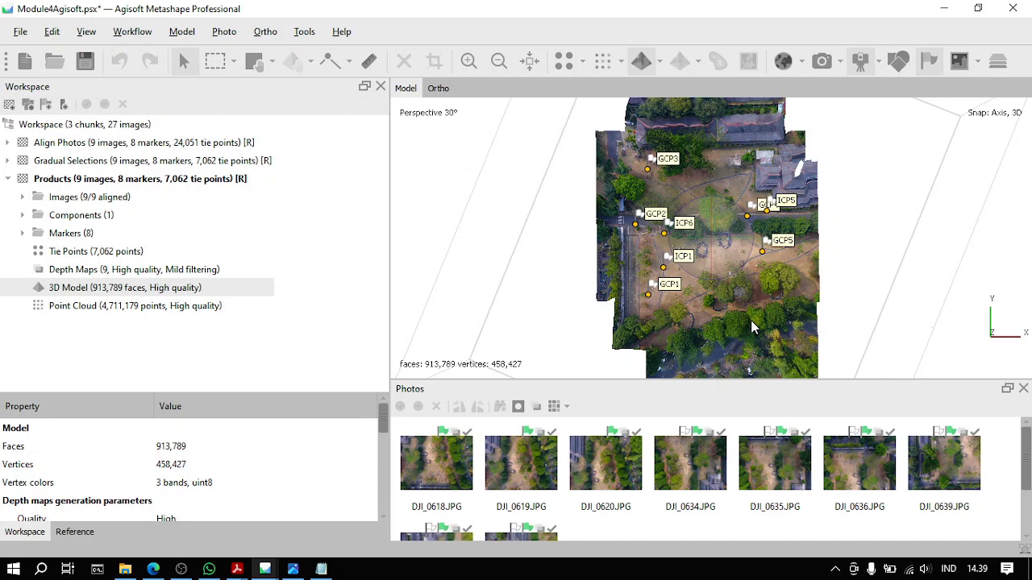
# Step: Build a DEM from the Mesh in WGS 84 / UTM zone 48S with interpolation enabled and a resolution of 0.0648154 m
pyautogui.click(140, 35)
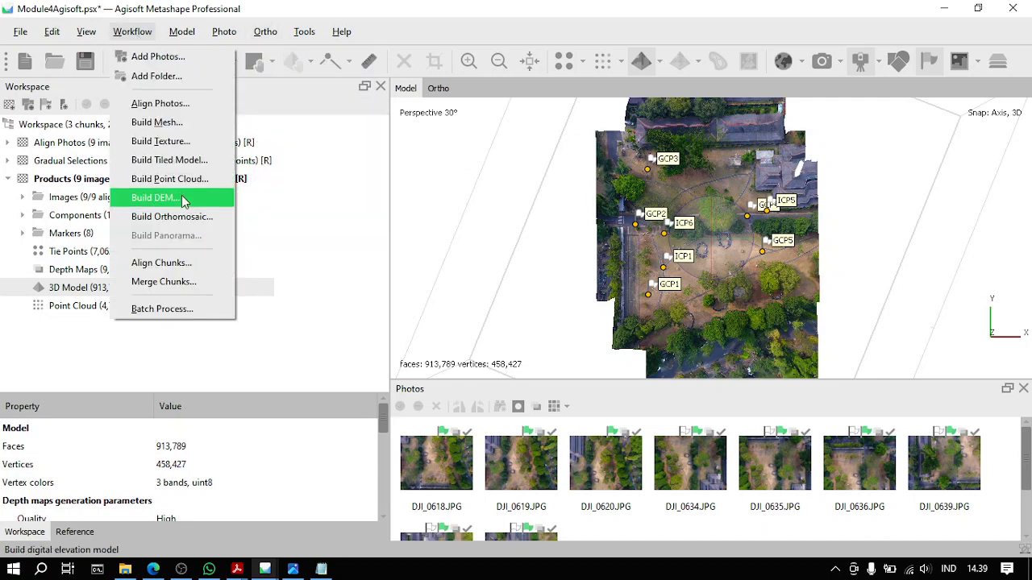
pyautogui.click(182, 197)
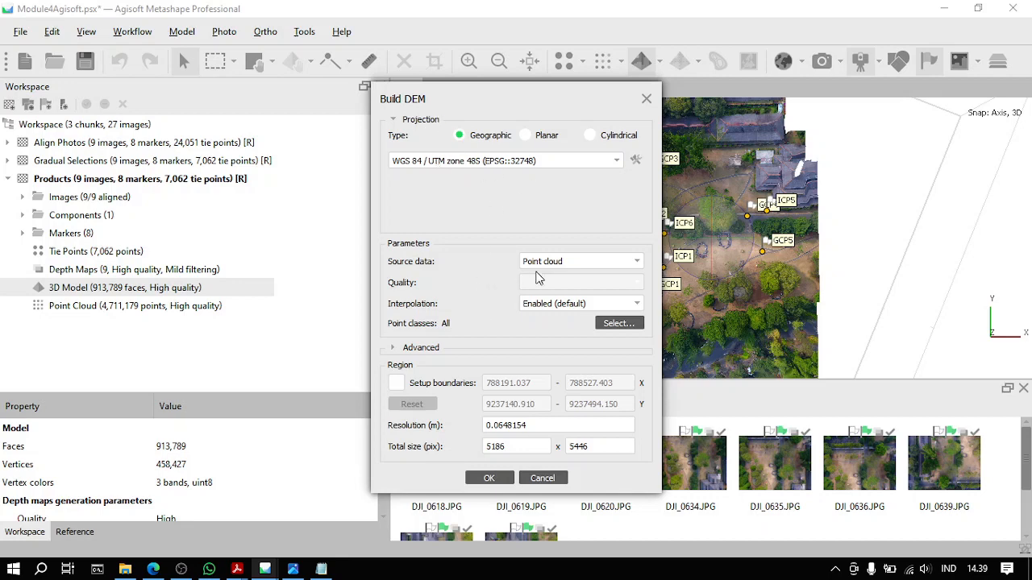
pyautogui.click(584, 268)
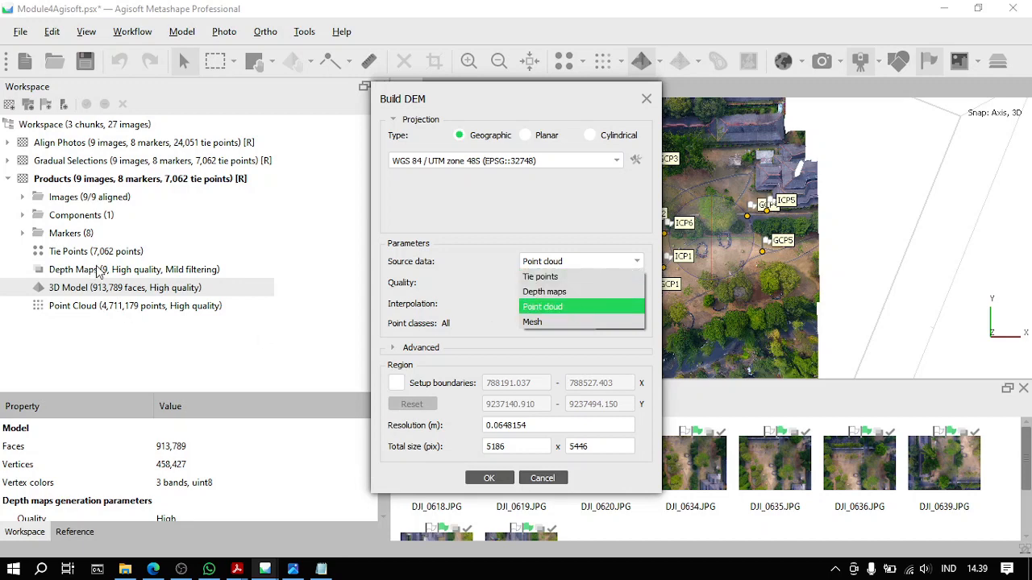
pyautogui.click(580, 322)
pyautogui.click(574, 266)
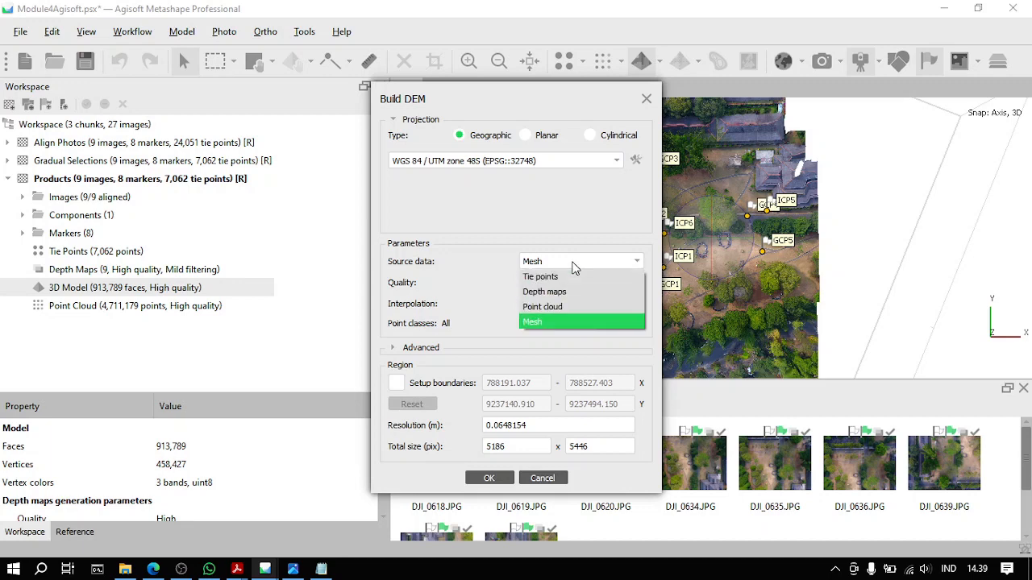
pyautogui.click(545, 320)
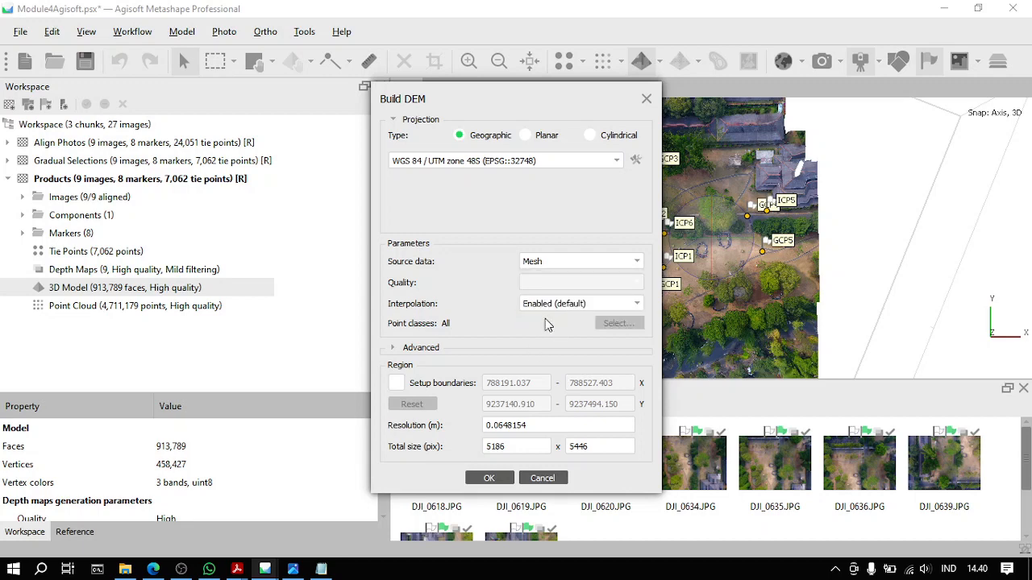
pyautogui.click(489, 479)
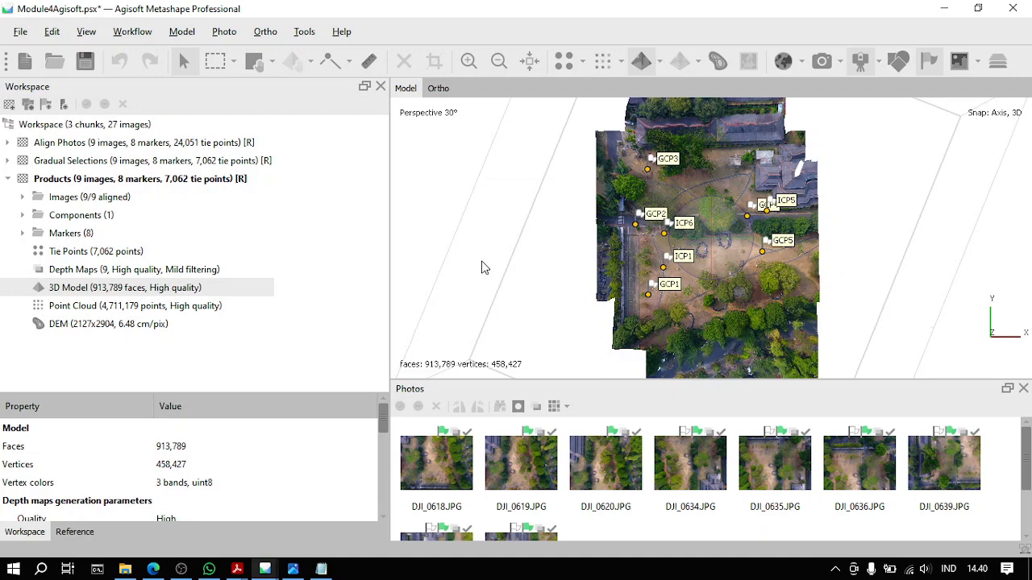
# Step: Display the Products chunk's DEM and examine the elevation detail of its ground, trees and buildings
pyautogui.doubleClick(108, 324)
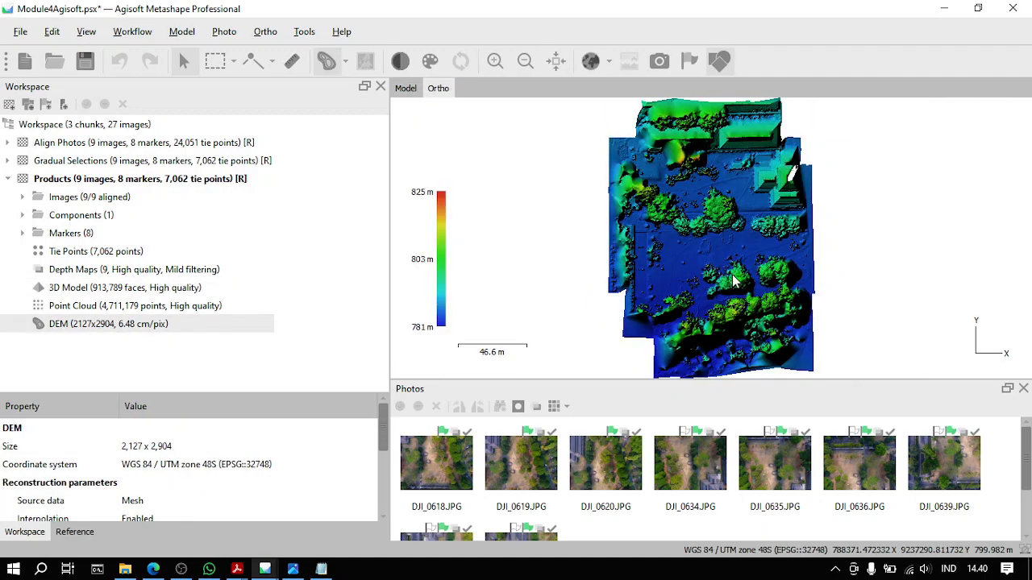
pyautogui.scroll(6, 704, 239)
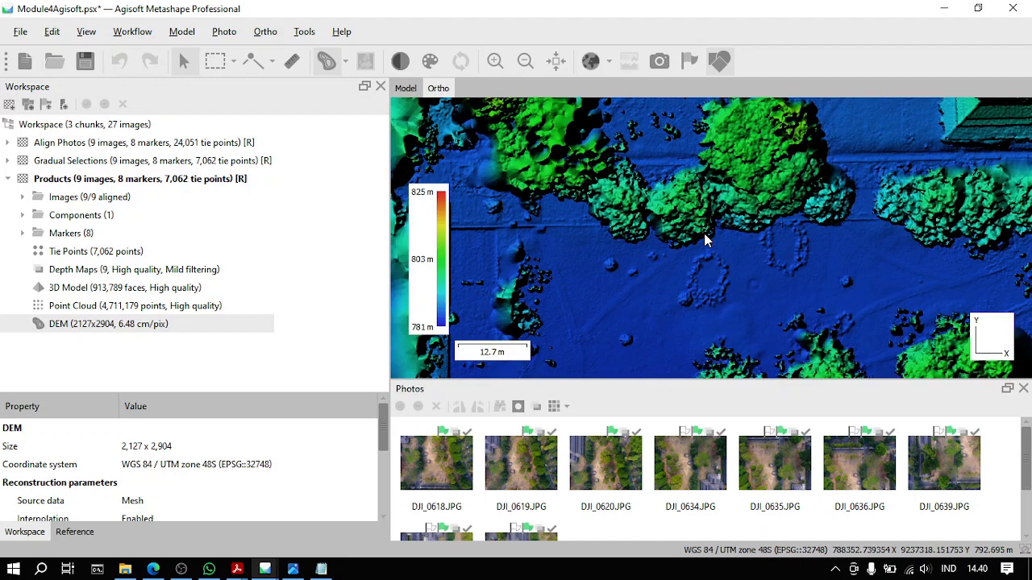
pyautogui.scroll(3, 703, 233)
pyautogui.moveTo(667, 298); pyautogui.dragTo(769, 131)
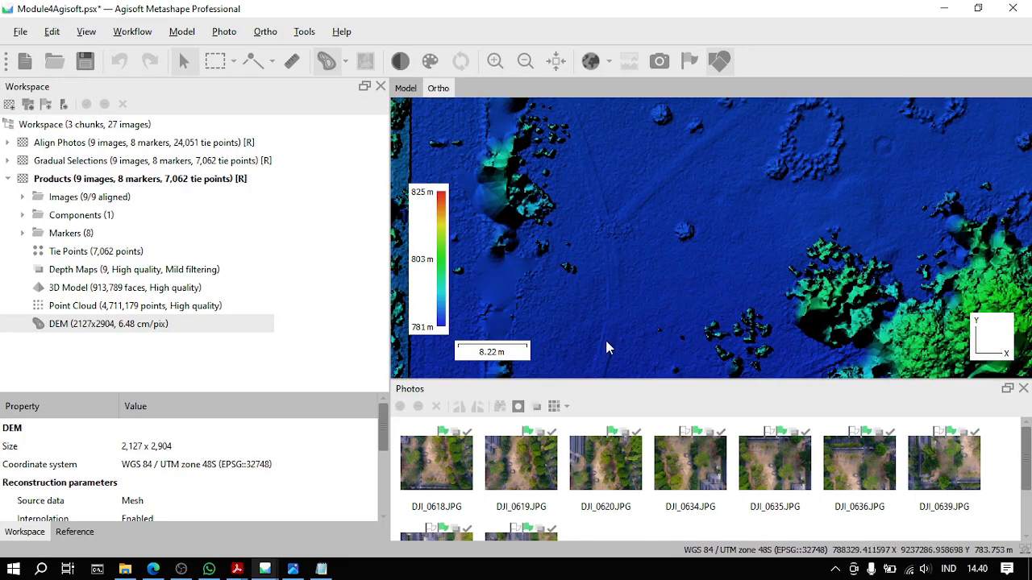
pyautogui.moveTo(681, 183); pyautogui.dragTo(419, 301)
pyautogui.scroll(-8, 735, 254)
pyautogui.moveTo(650, 360); pyautogui.dragTo(654, 276)
pyautogui.moveTo(652, 139); pyautogui.dragTo(714, 172)
pyautogui.scroll(4, 693, 260)
pyautogui.moveTo(724, 347); pyautogui.dragTo(563, 58)
pyautogui.moveTo(693, 297); pyautogui.dragTo(715, 102)
pyautogui.moveTo(739, 284); pyautogui.dragTo(702, 387)
pyautogui.moveTo(736, 197); pyautogui.dragTo(765, 348)
pyautogui.scroll(-4, 777, 208)
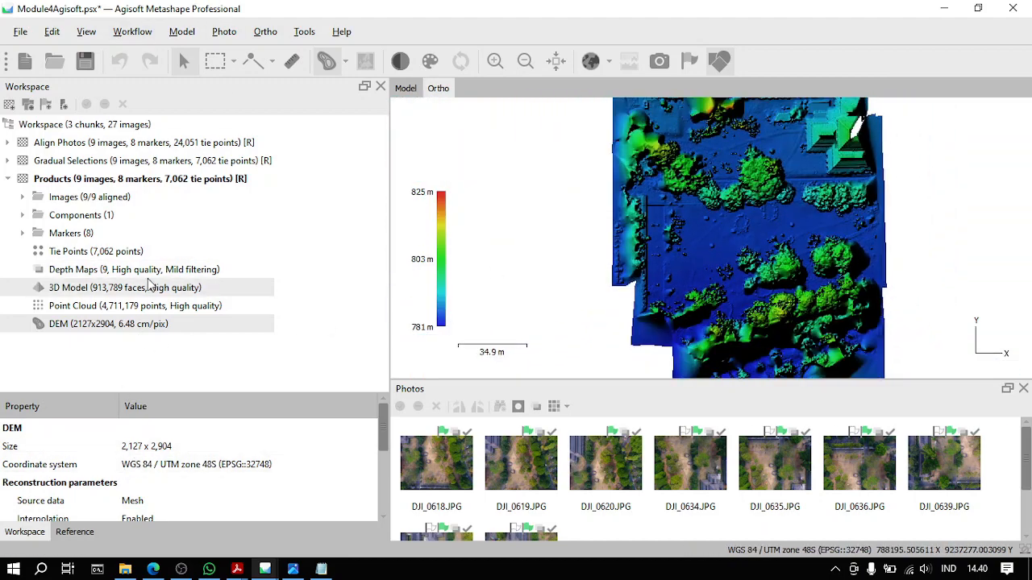
pyautogui.click(132, 32)
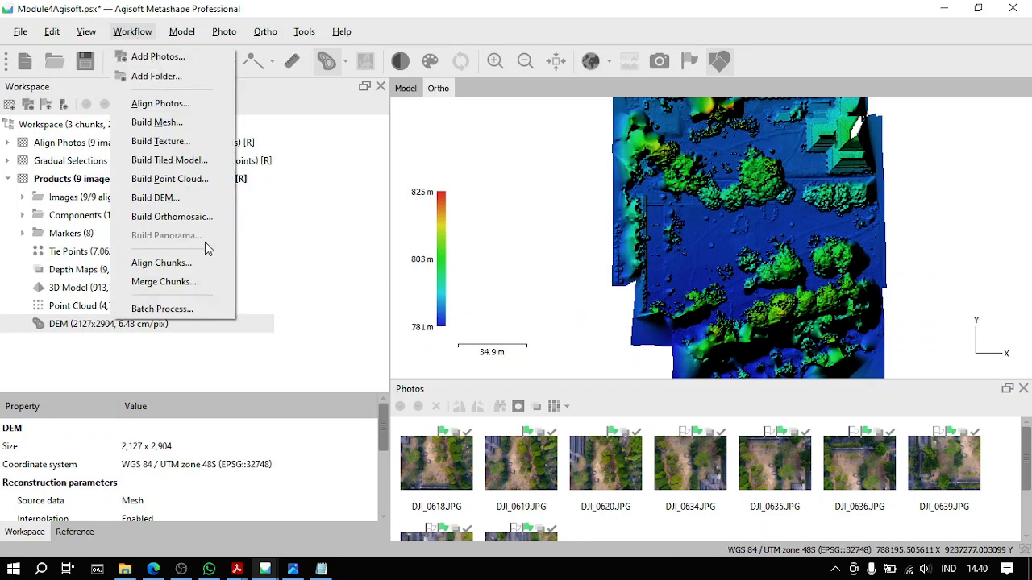
pyautogui.click(167, 216)
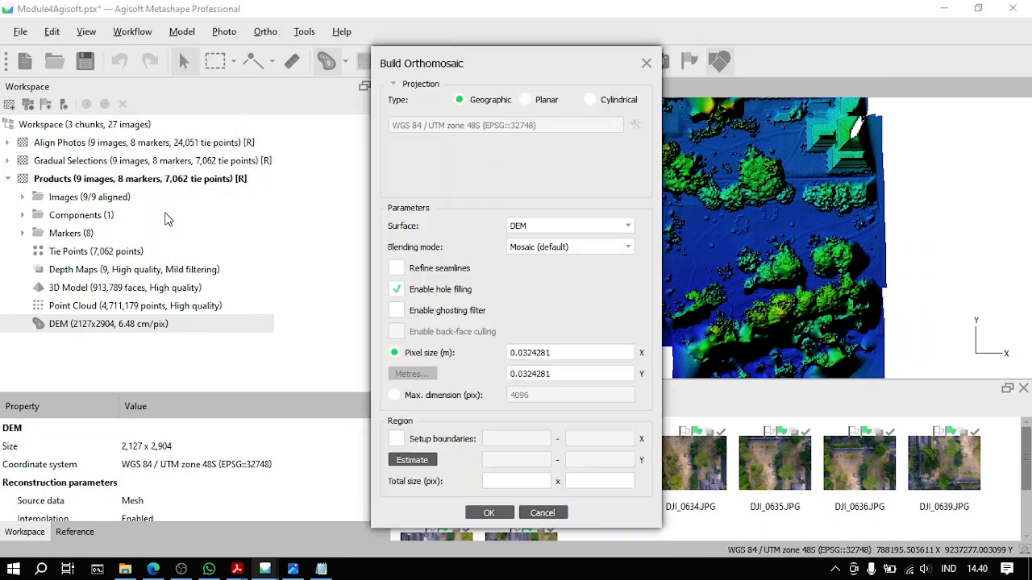
pyautogui.click(555, 232)
pyautogui.click(545, 232)
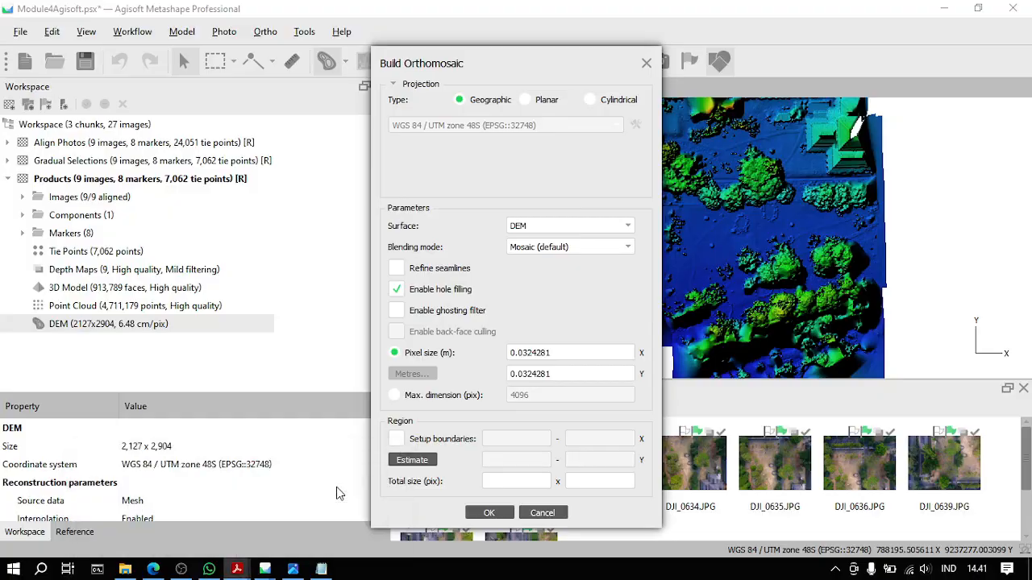
# Step: Switch to the Module 04 PDF and review its Build DEM, build orthomosaic and Export Orthomosaic instructions, then dismiss the pending orthomosaic setup
pyautogui.scroll(-5, 592, 314)
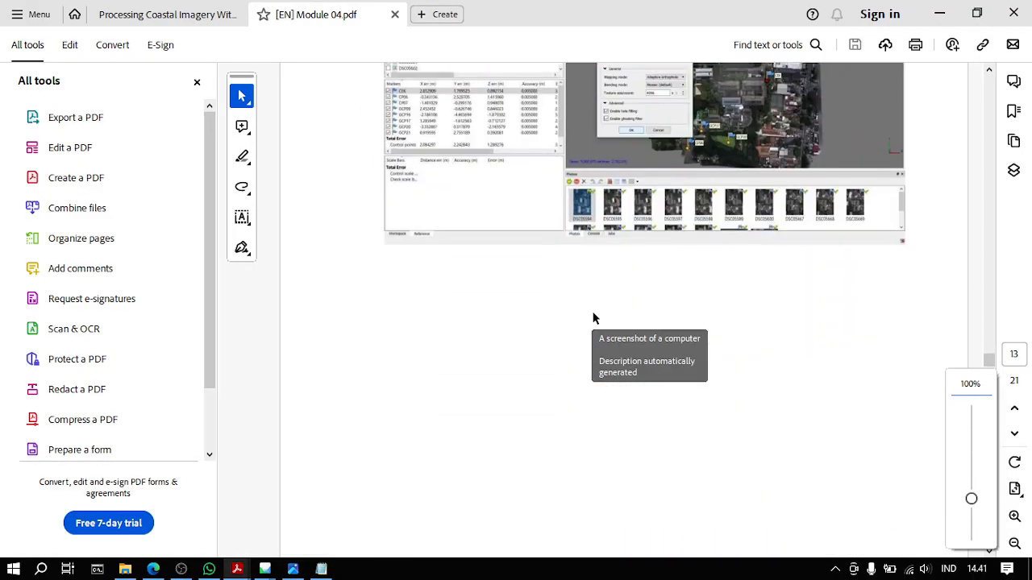
pyautogui.scroll(3, 593, 318)
pyautogui.scroll(-4, 593, 318)
pyautogui.scroll(1, 592, 317)
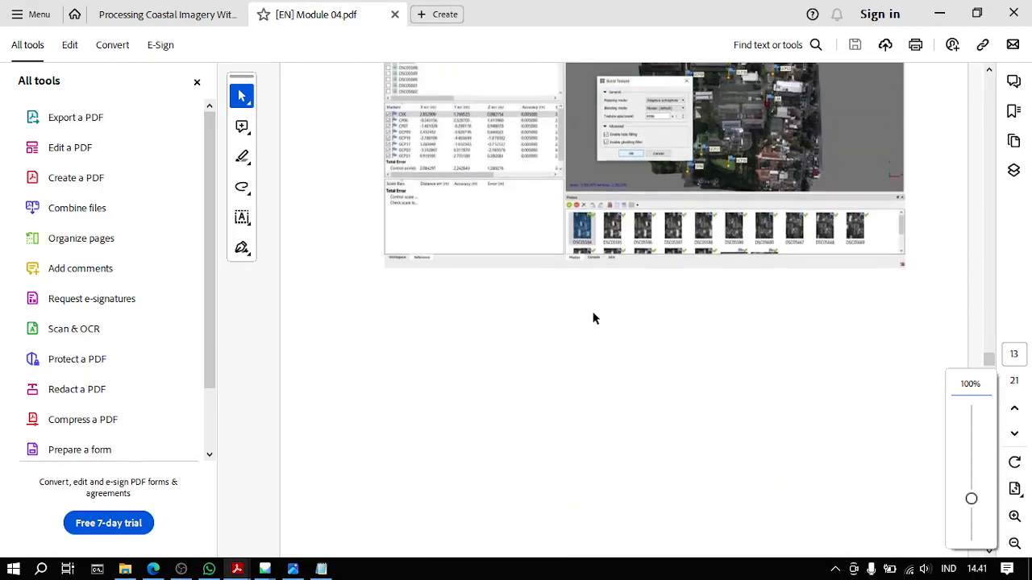
pyautogui.scroll(-5, 593, 318)
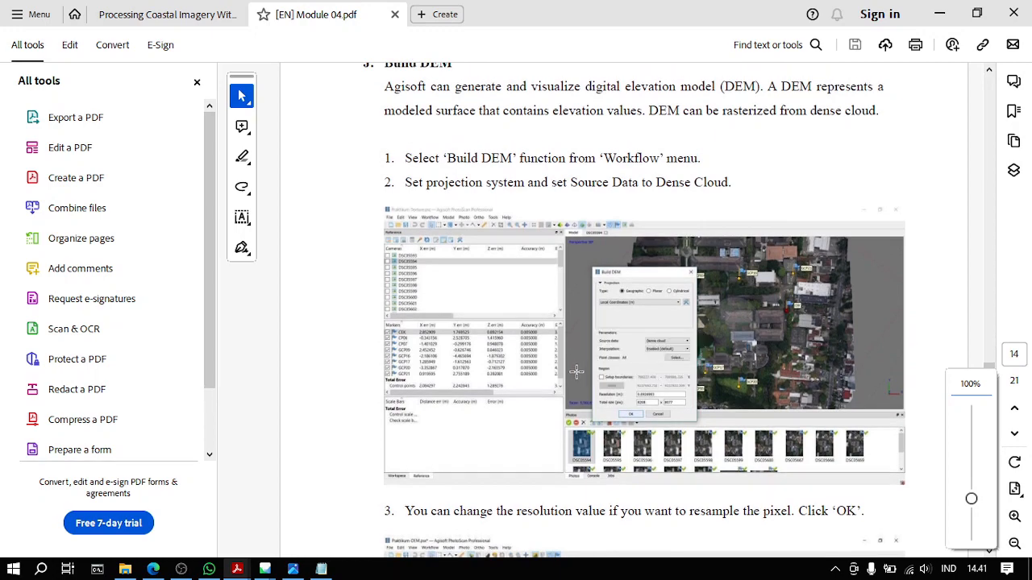
pyautogui.scroll(-7, 576, 373)
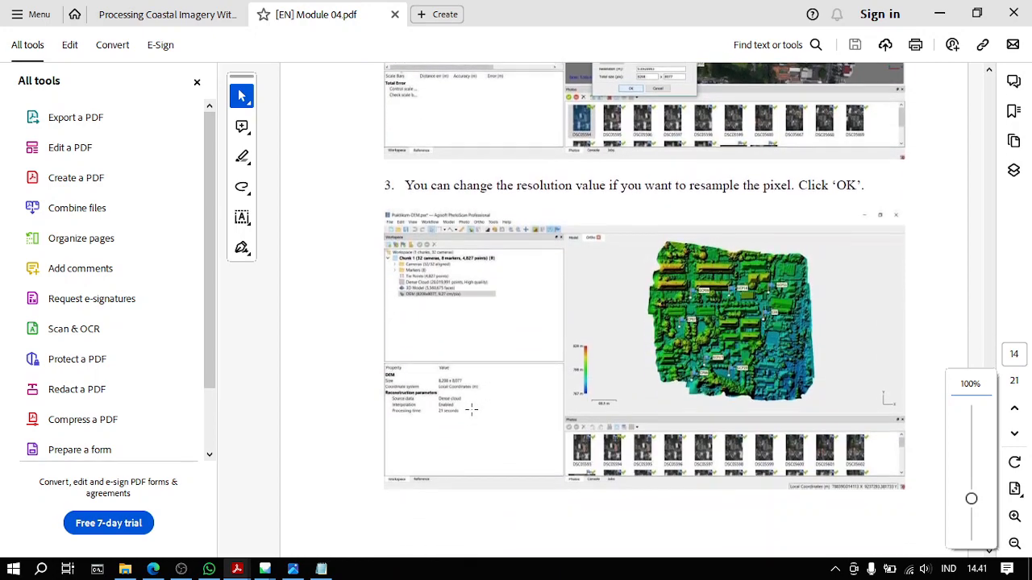
pyautogui.scroll(-10, 472, 410)
pyautogui.rightClick(472, 408)
pyautogui.click(941, 8)
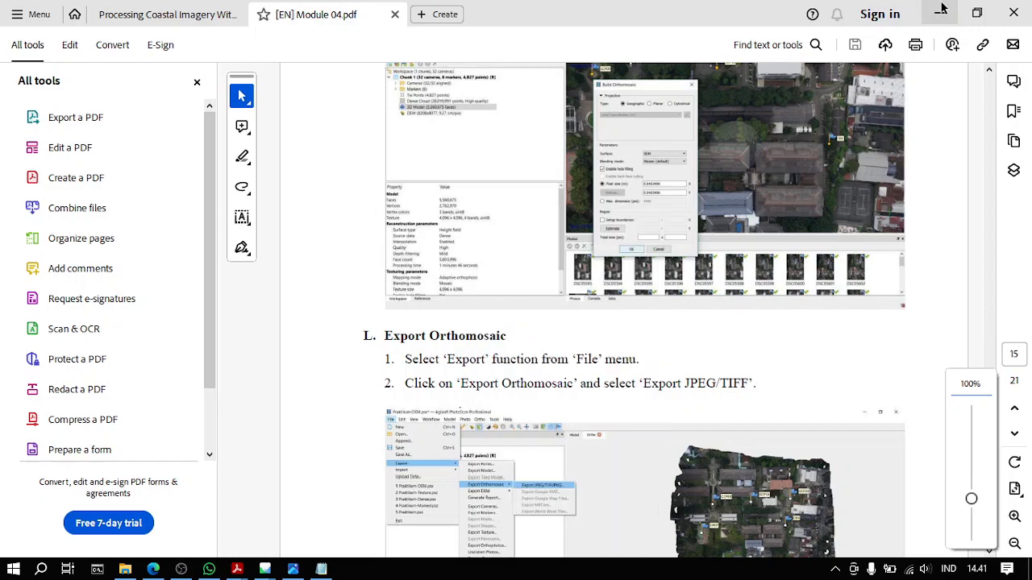
pyautogui.click(942, 8)
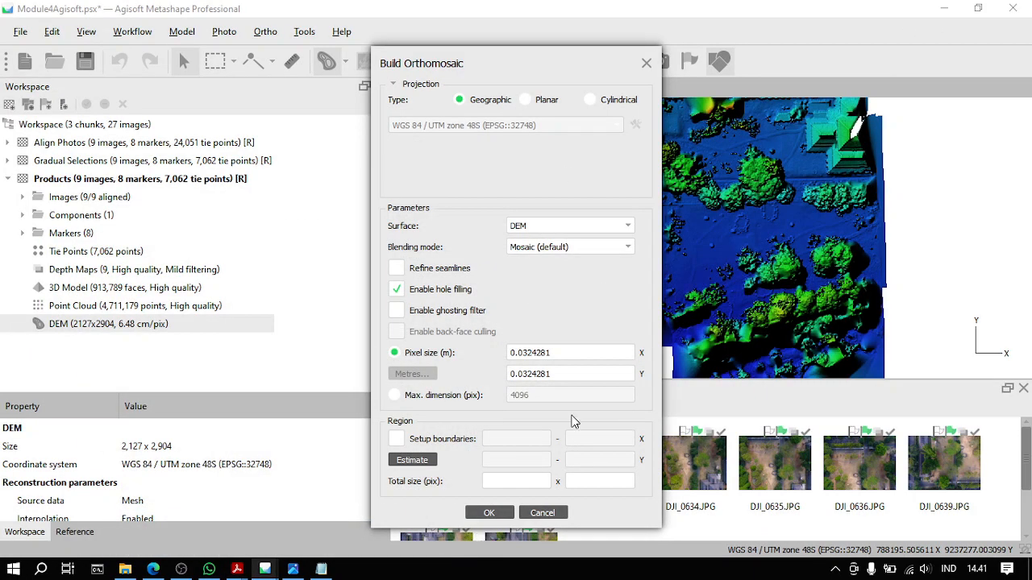
pyautogui.click(553, 513)
# Step: Export the mesh-based DEM as the GeoTIFF DEMfromMesh in WGS 84 / UTM zone 48S with a 0.0648562 m pixel size
pyautogui.rightClick(155, 326)
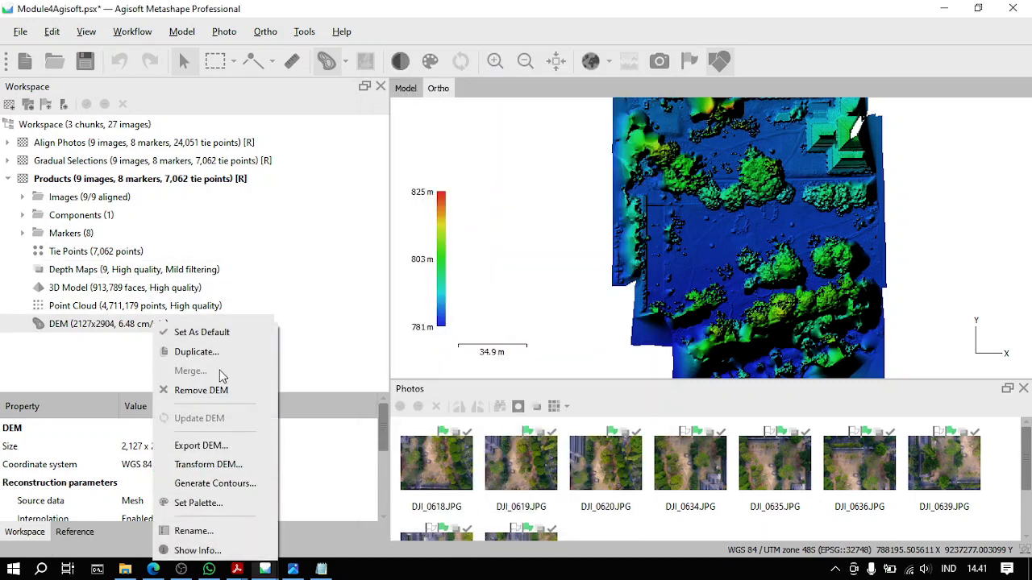
pyautogui.click(227, 447)
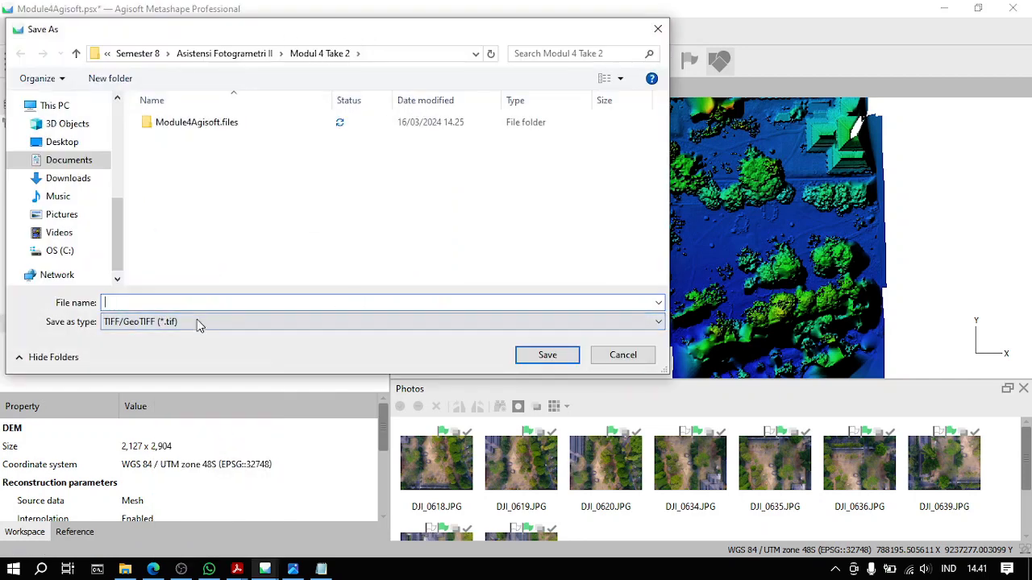
pyautogui.write('DEMfromMesh')
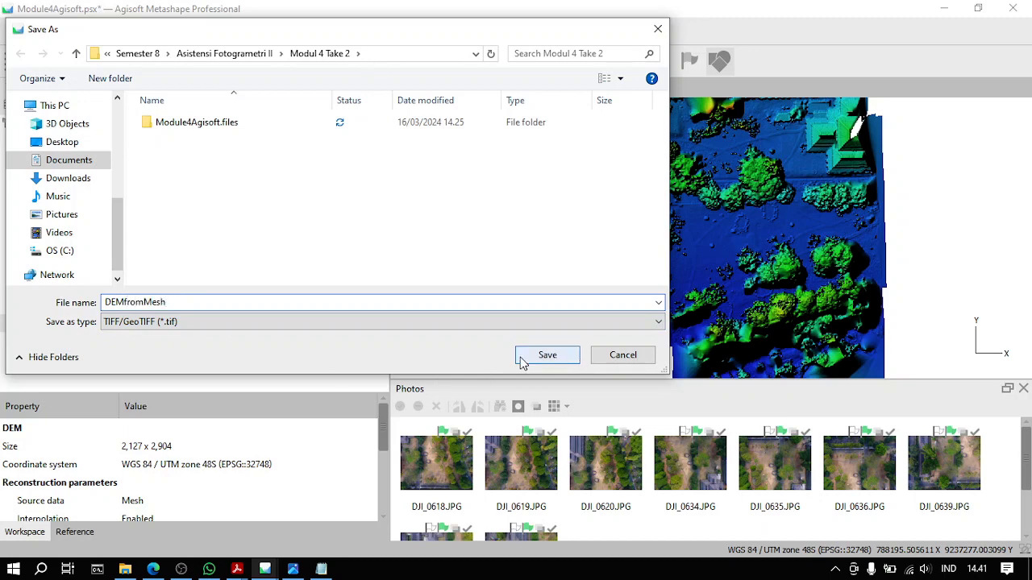
pyautogui.click(521, 362)
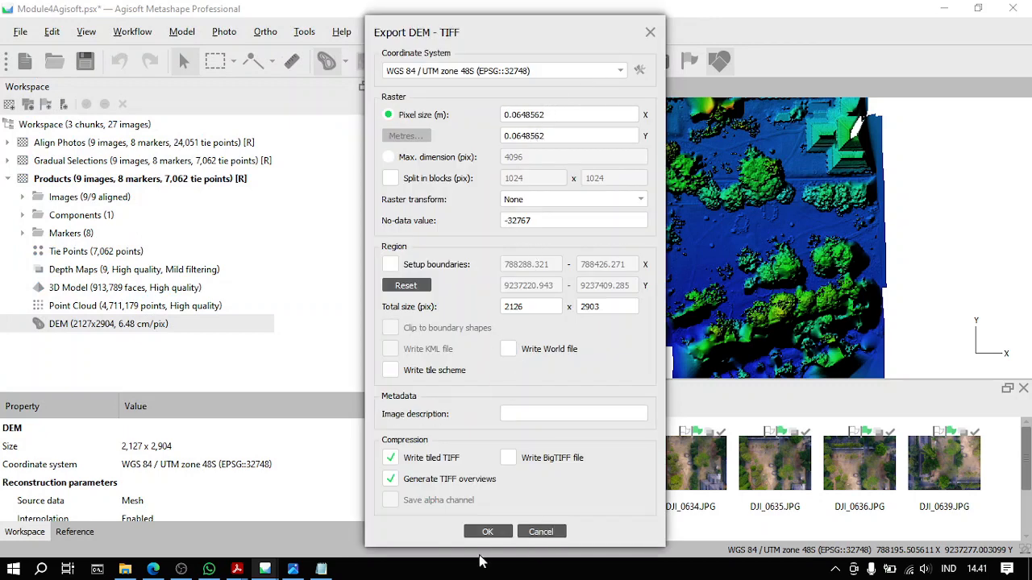
pyautogui.click(487, 532)
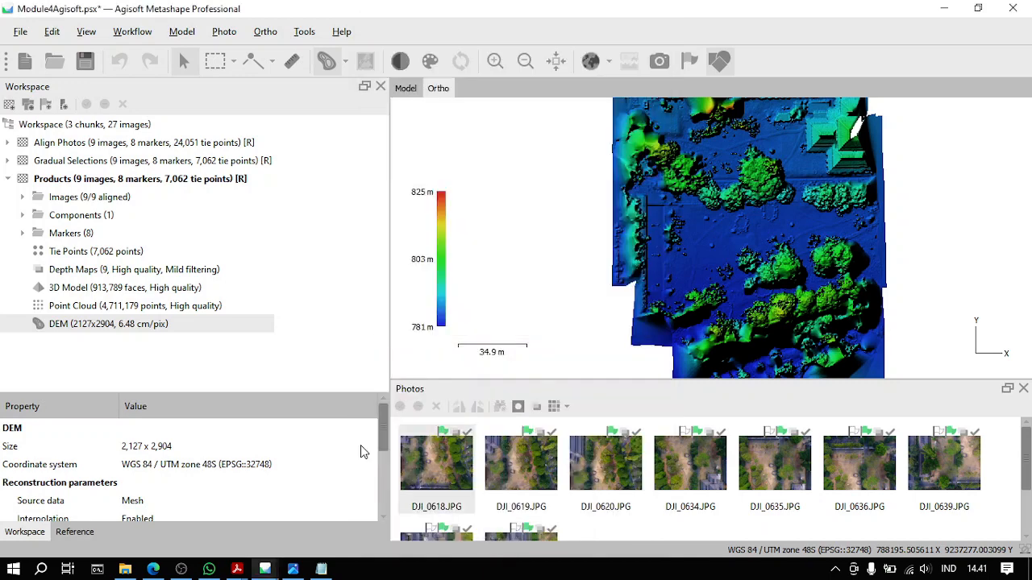
# Step: Build a DEM from the Point cloud in WGS 84 / UTM zone 48S with interpolation enabled and a resolution of 0.0648154 m
pyautogui.click(137, 32)
pyautogui.click(160, 200)
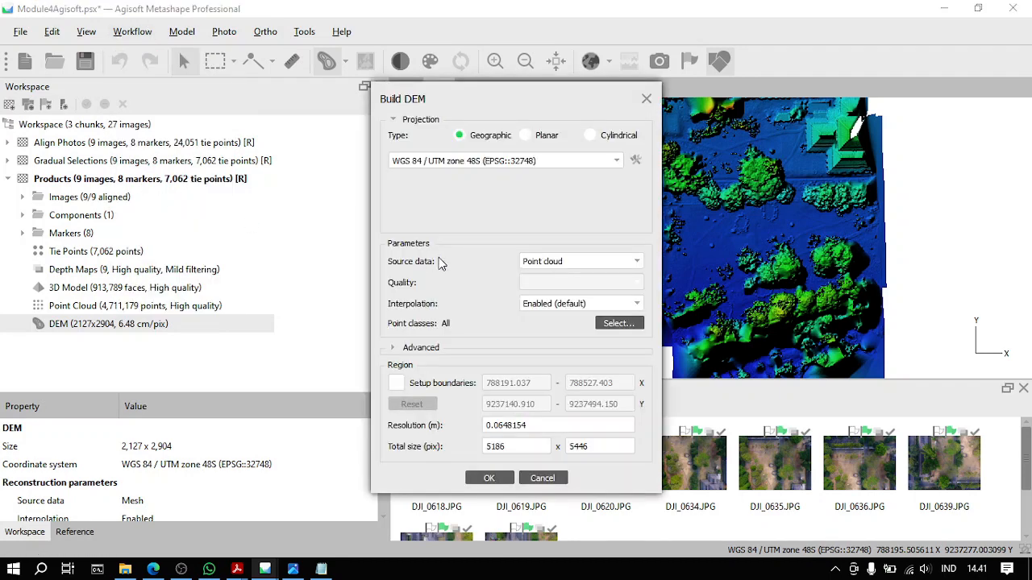
pyautogui.click(572, 262)
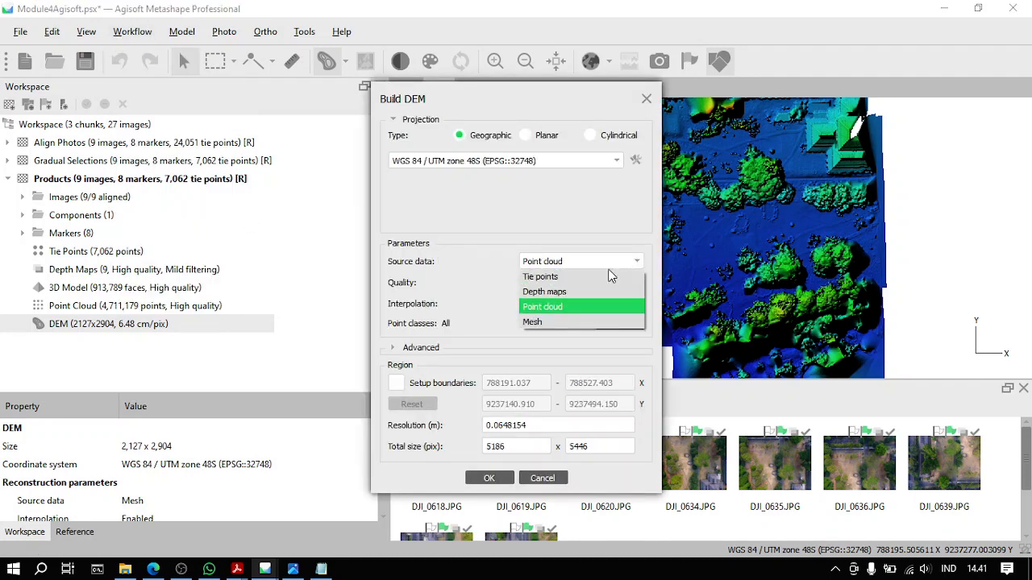
pyautogui.click(550, 307)
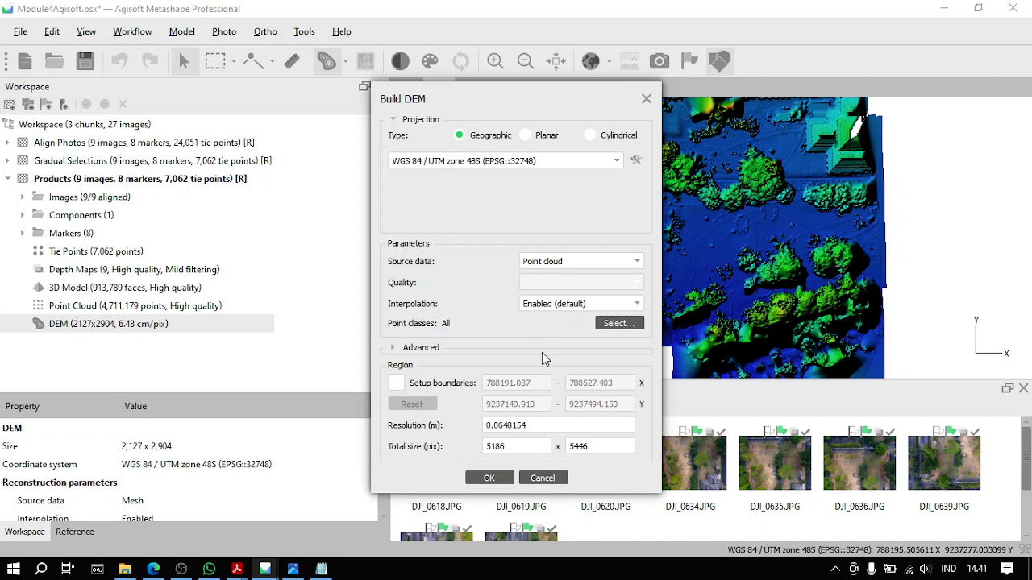
pyautogui.click(490, 479)
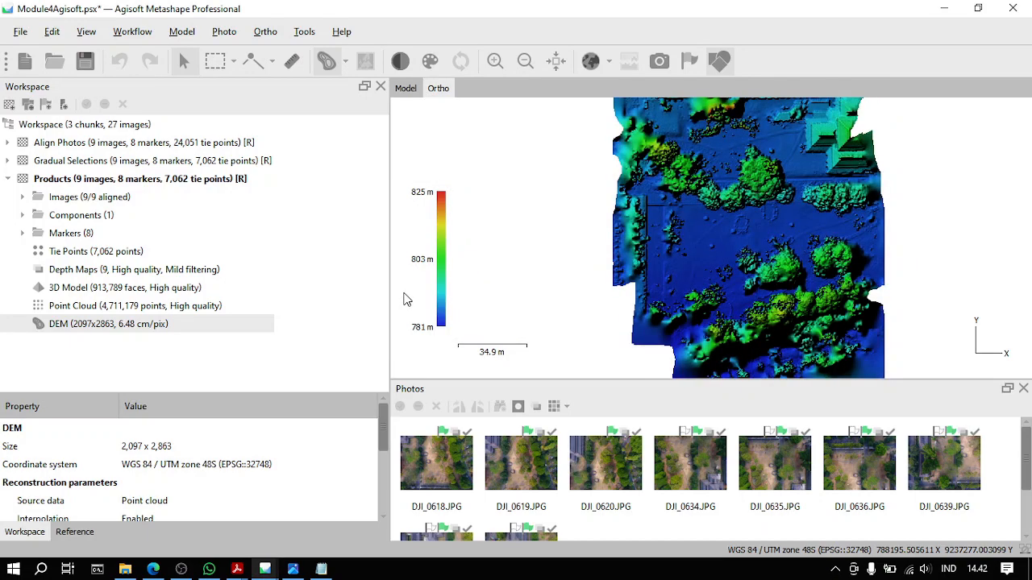
# Step: Export the point-cloud DEM as the GeoTIFF DEMfromCloud in WGS 84 / UTM zone 48S with a 0.0648562 m pixel size, and save the project
pyautogui.scroll(5, 775, 210)
pyautogui.moveTo(775, 210); pyautogui.dragTo(774, 339)
pyautogui.scroll(-5, 774, 338)
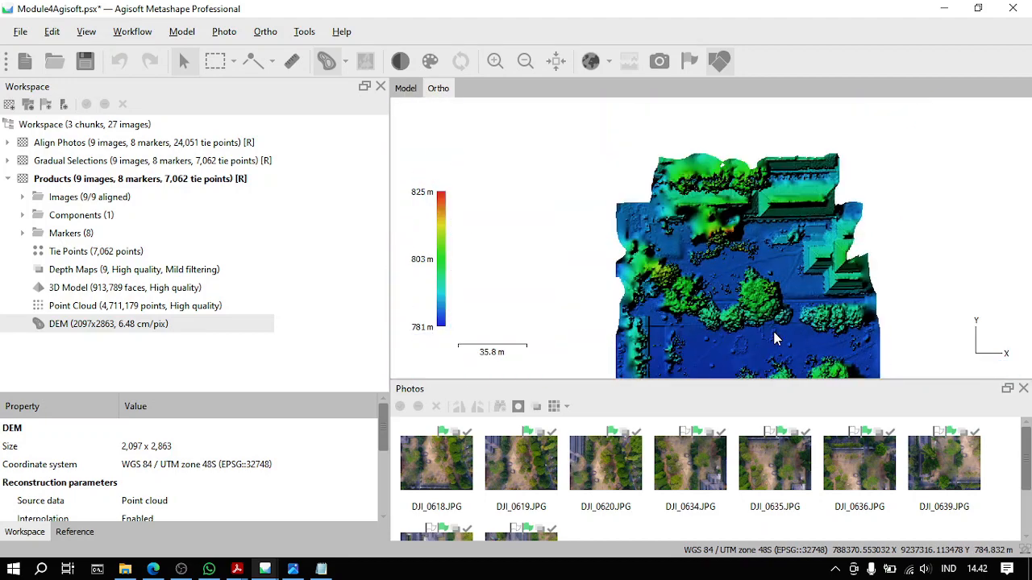
pyautogui.moveTo(774, 339); pyautogui.dragTo(680, 193)
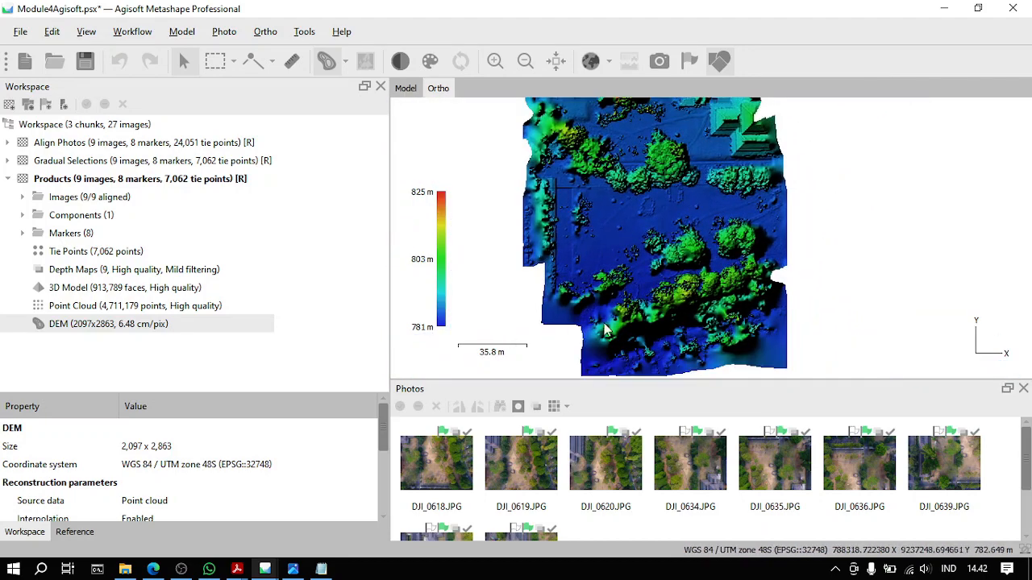
pyautogui.moveTo(647, 251); pyautogui.dragTo(677, 280)
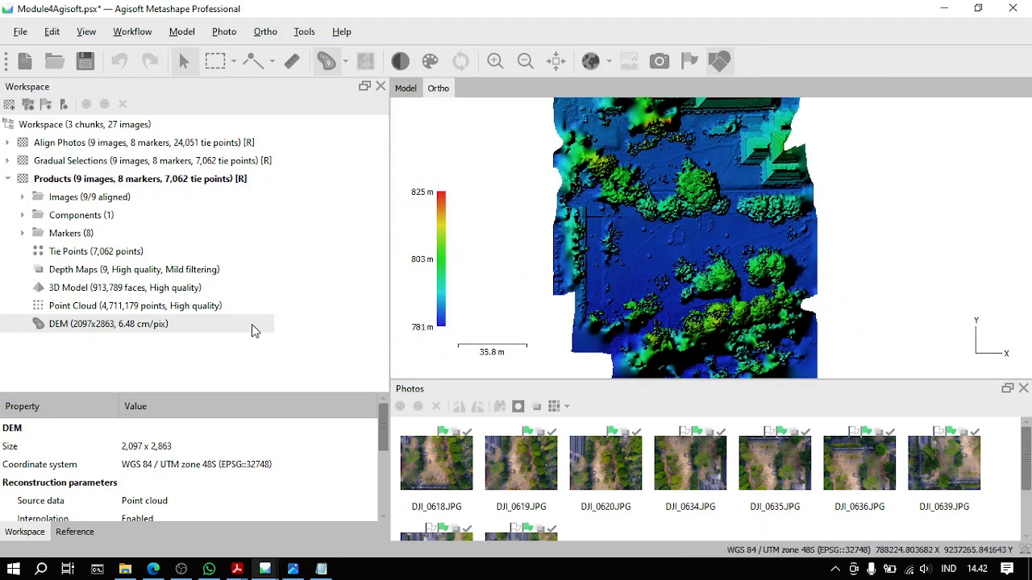
pyautogui.rightClick(239, 323)
pyautogui.click(299, 446)
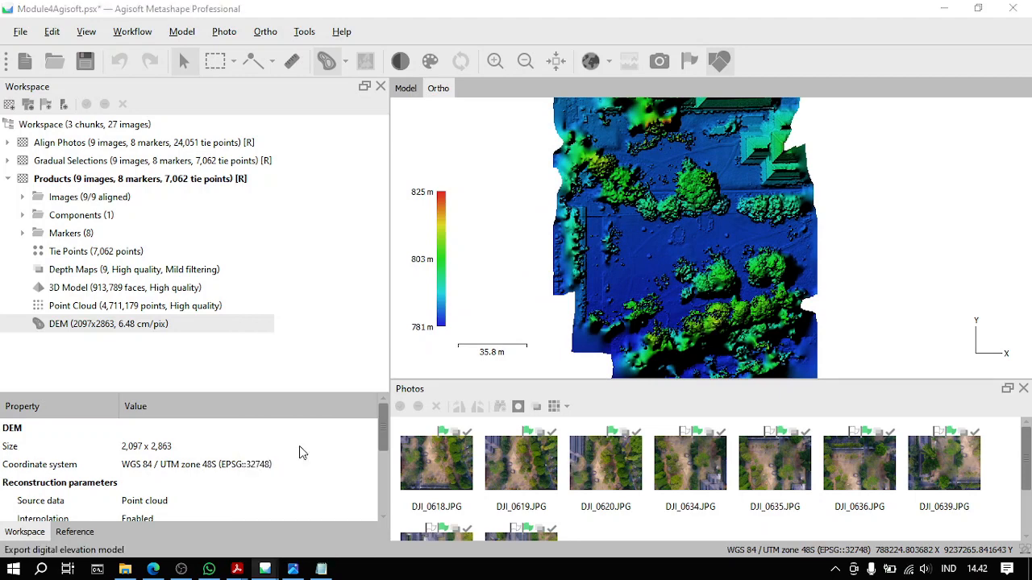
pyautogui.write('DEMfromCloud')
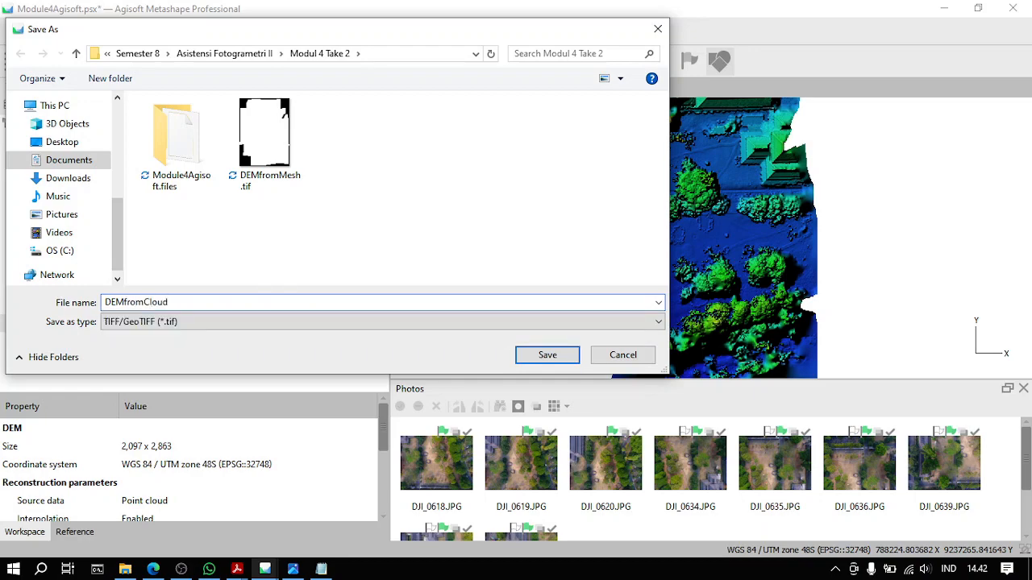
pyautogui.press('Return')
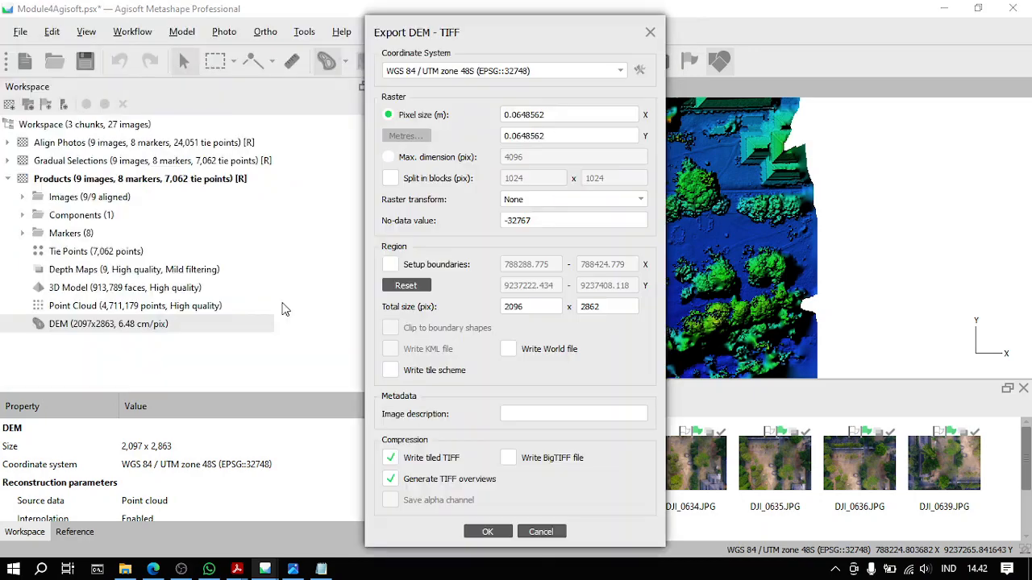
pyautogui.click(487, 529)
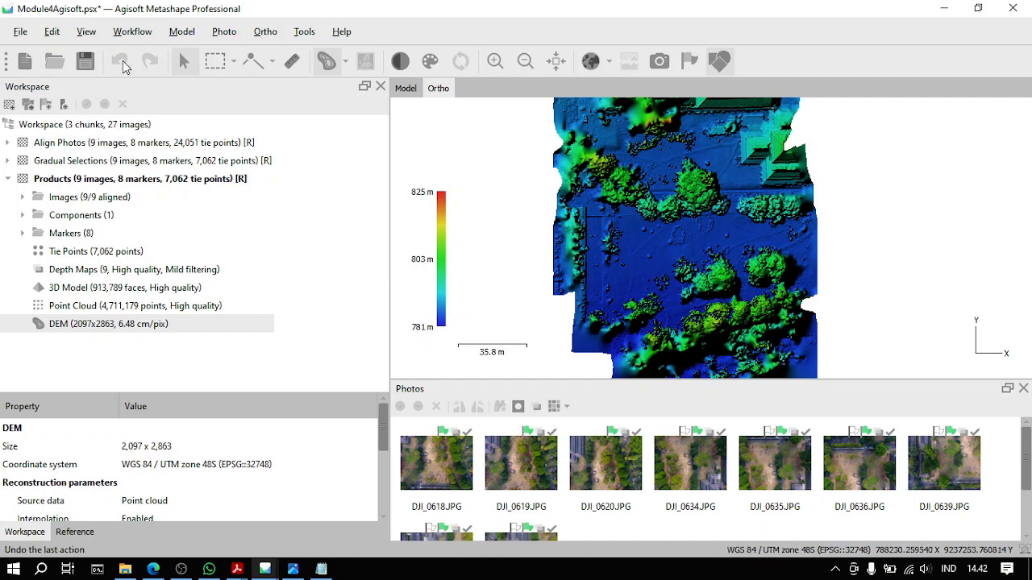
pyautogui.click(84, 61)
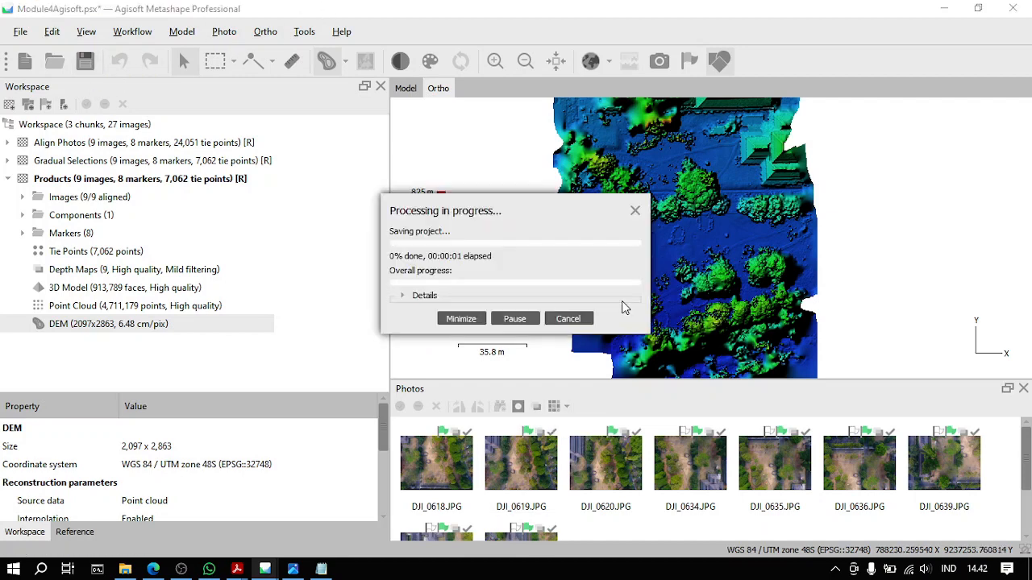
# Step: Set up an orthomosaic build with DEM as the surface, Mosaic (default) blending and hole filling enabled
pyautogui.click(133, 32)
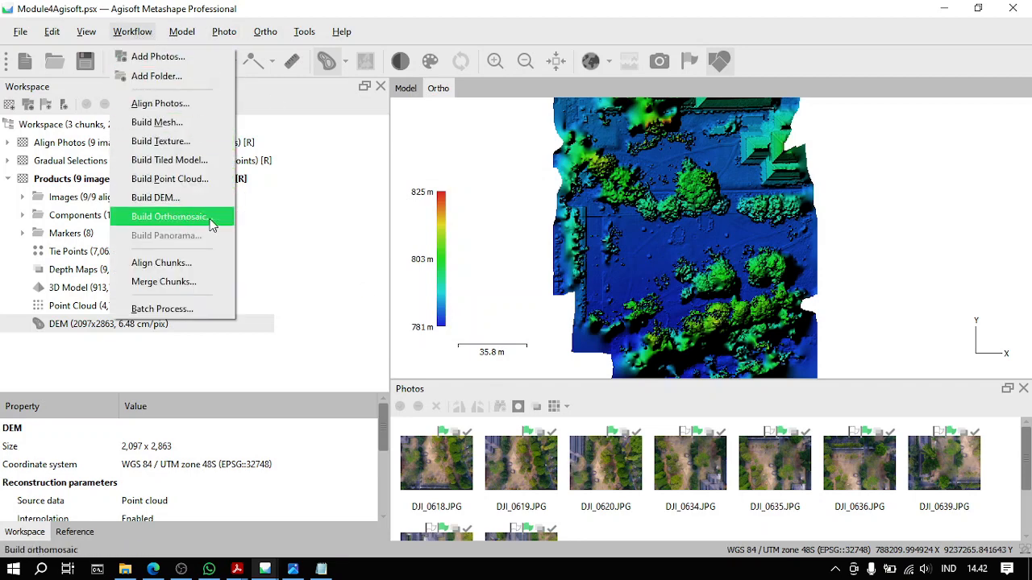
pyautogui.click(169, 216)
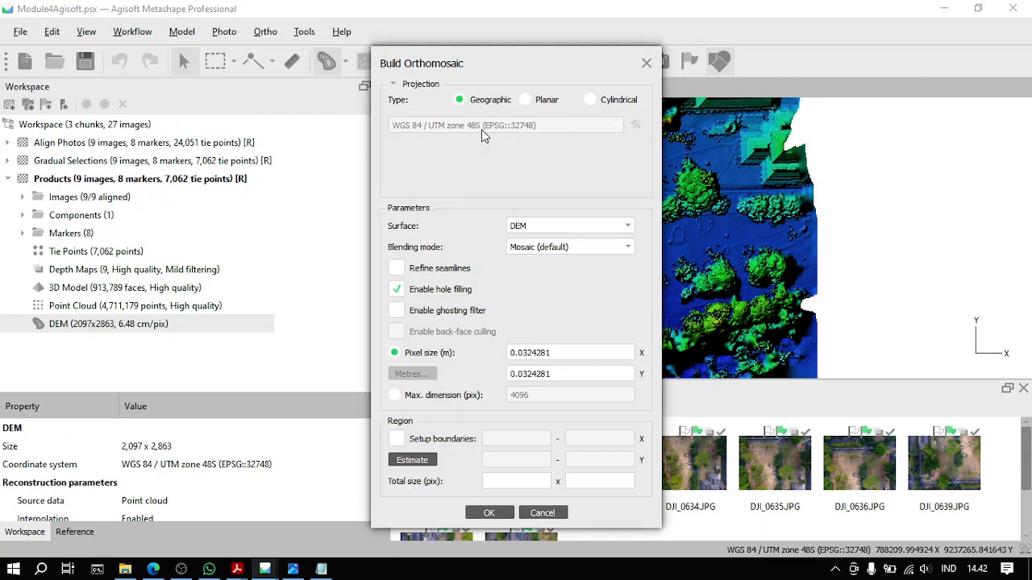
pyautogui.click(550, 227)
pyautogui.click(551, 255)
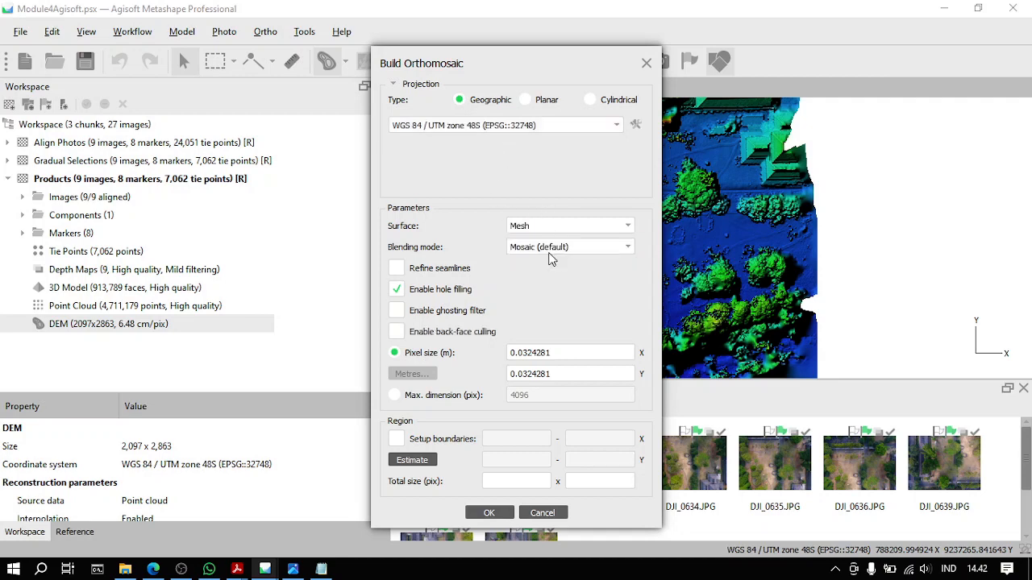
pyautogui.click(577, 227)
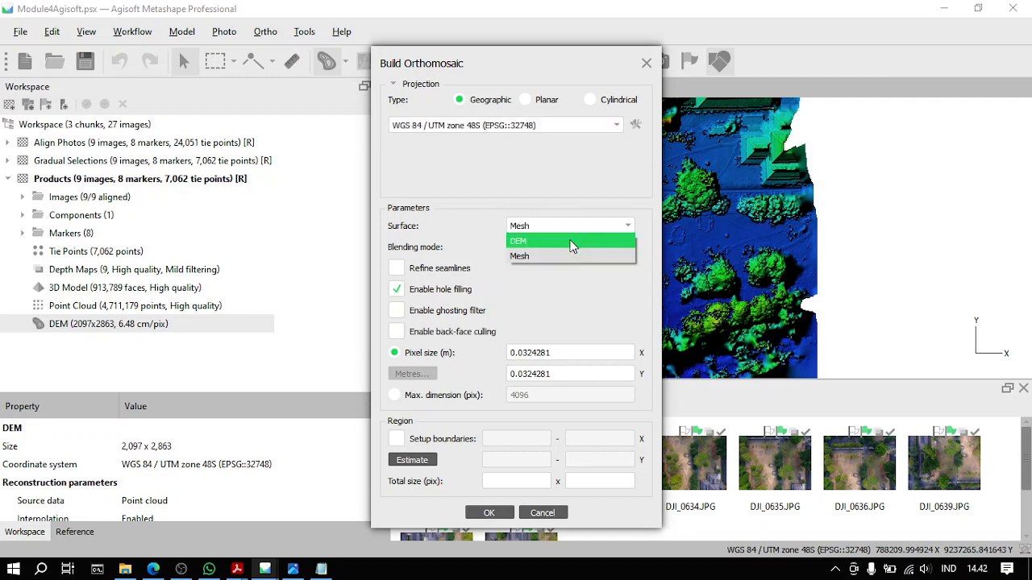
pyautogui.click(570, 242)
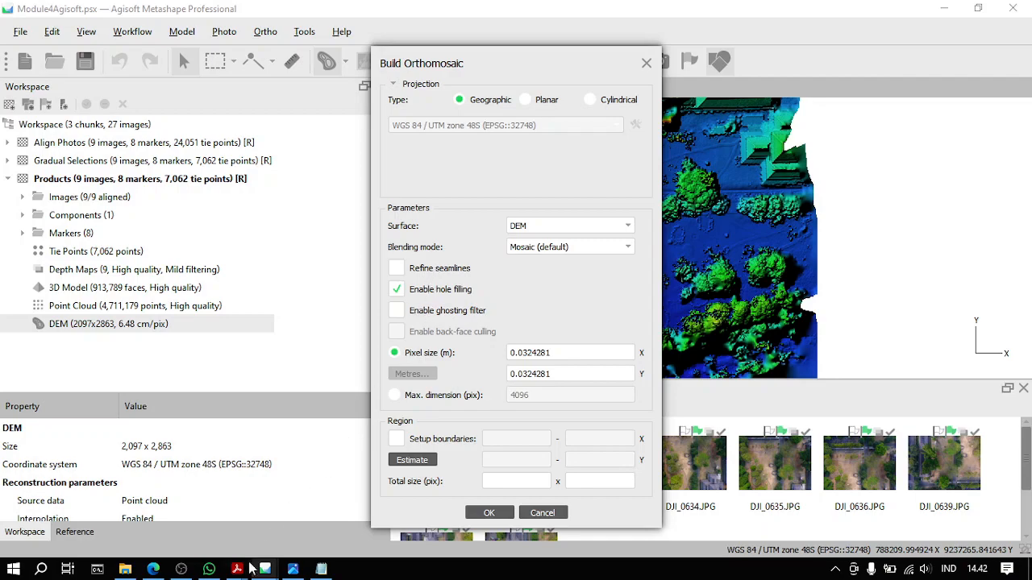
# Step: Switch to the Module 04 PDF, review the Export Orthomosaic instructions, and return to Metashape
pyautogui.moveTo(242, 567)
pyautogui.click(299, 545)
pyautogui.scroll(-15, 299, 540)
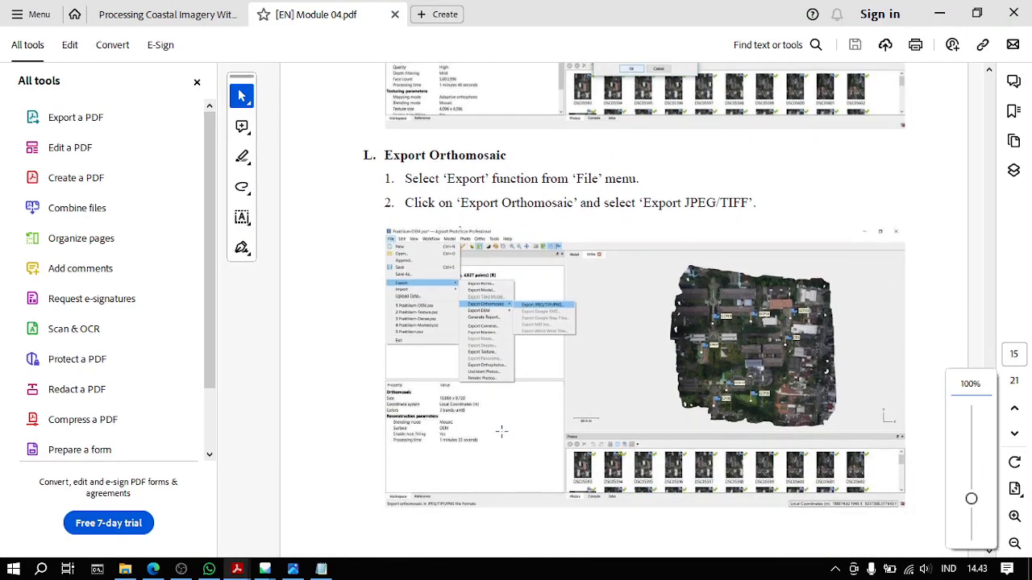
pyautogui.scroll(15, 501, 431)
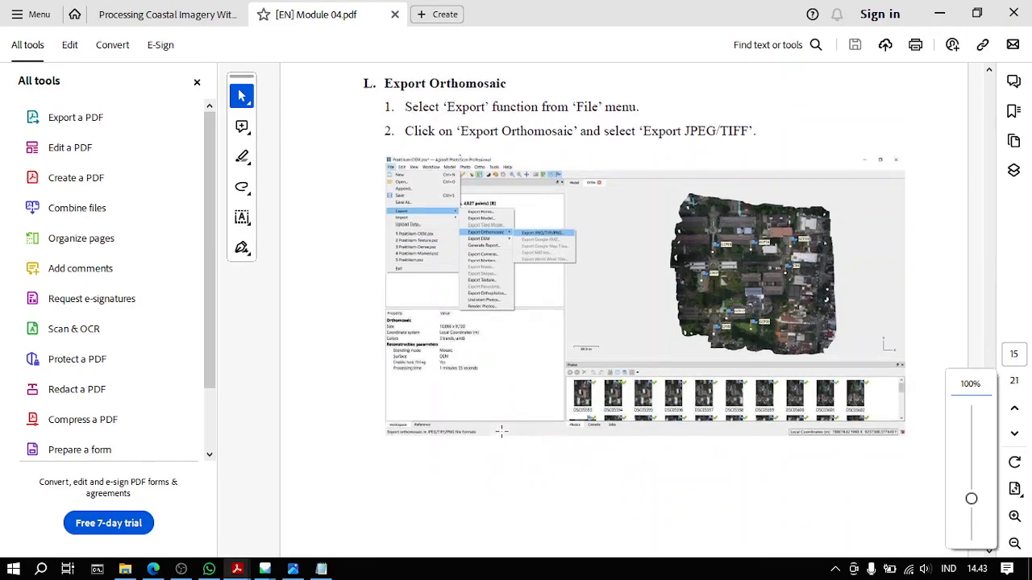
pyautogui.click(939, 11)
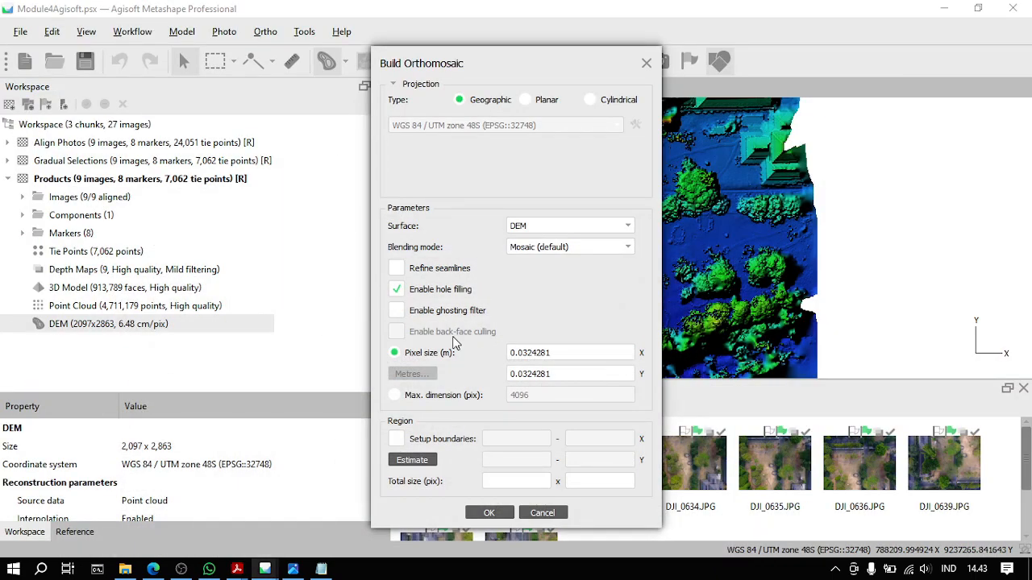
# Step: Build the orthomosaic in WGS 84 / UTM zone 48S with a pixel size of 0.0324281 m
pyautogui.moveTo(539, 60); pyautogui.dragTo(560, 40)
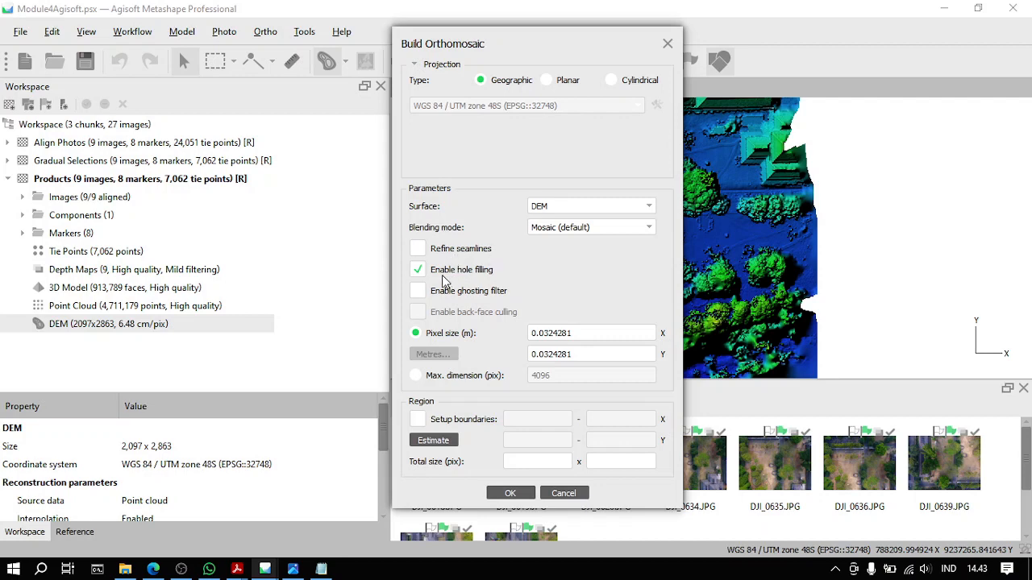
pyautogui.click(515, 492)
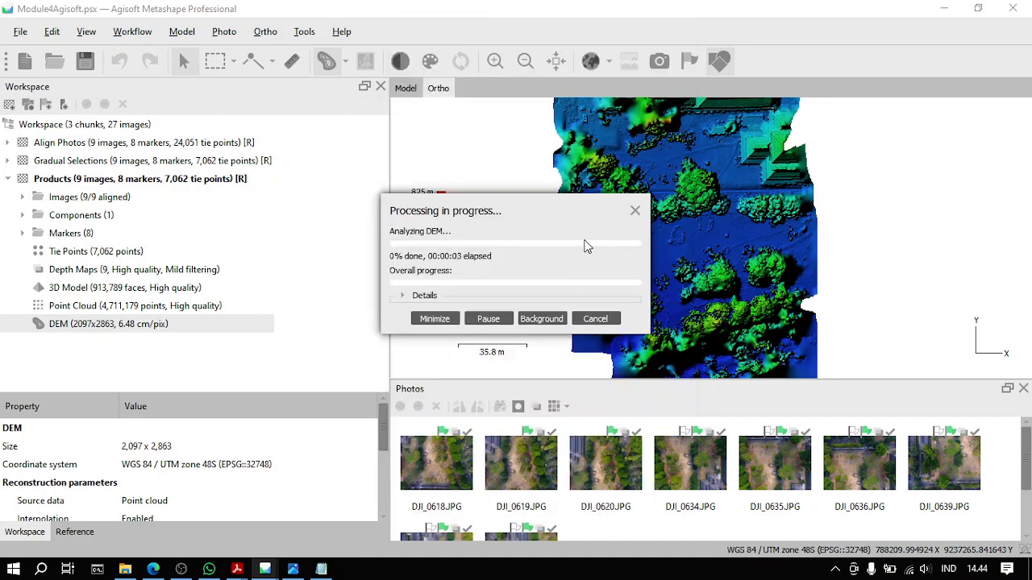
pyautogui.click(406, 296)
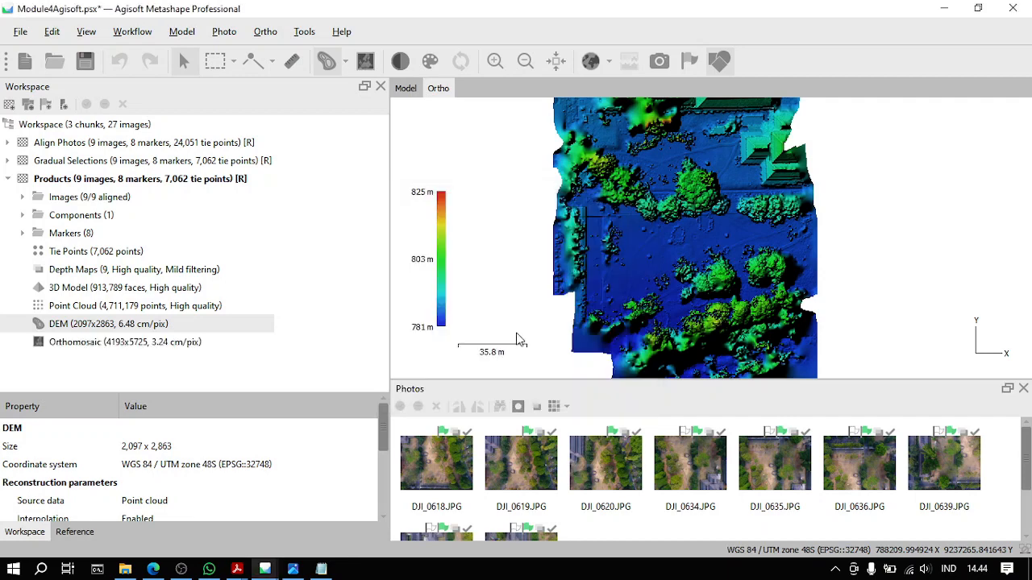
# Step: Display the orthomosaic in the Ortho view with seamlines hidden and markers shown
pyautogui.doubleClick(174, 345)
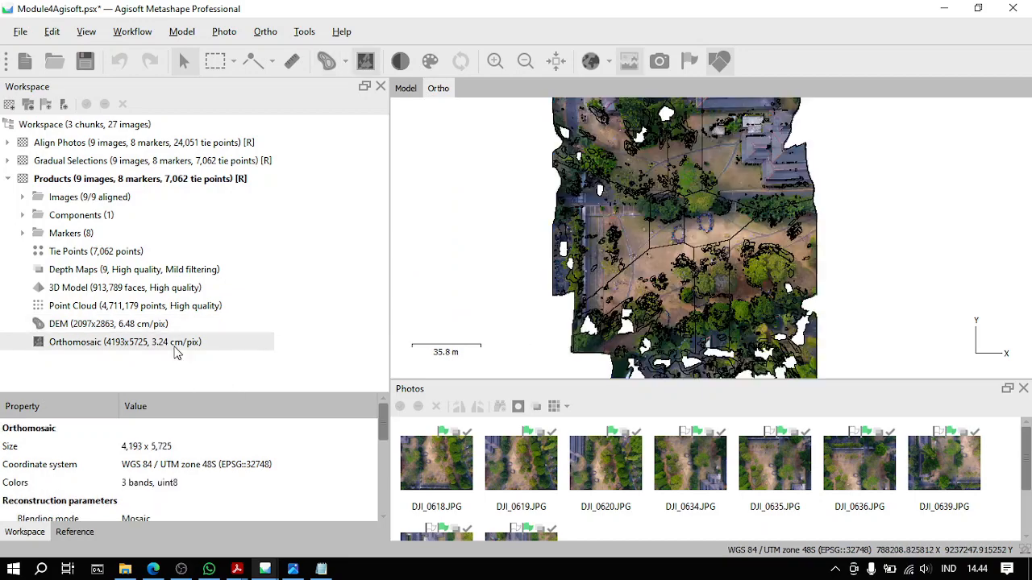
pyautogui.scroll(-8, 706, 203)
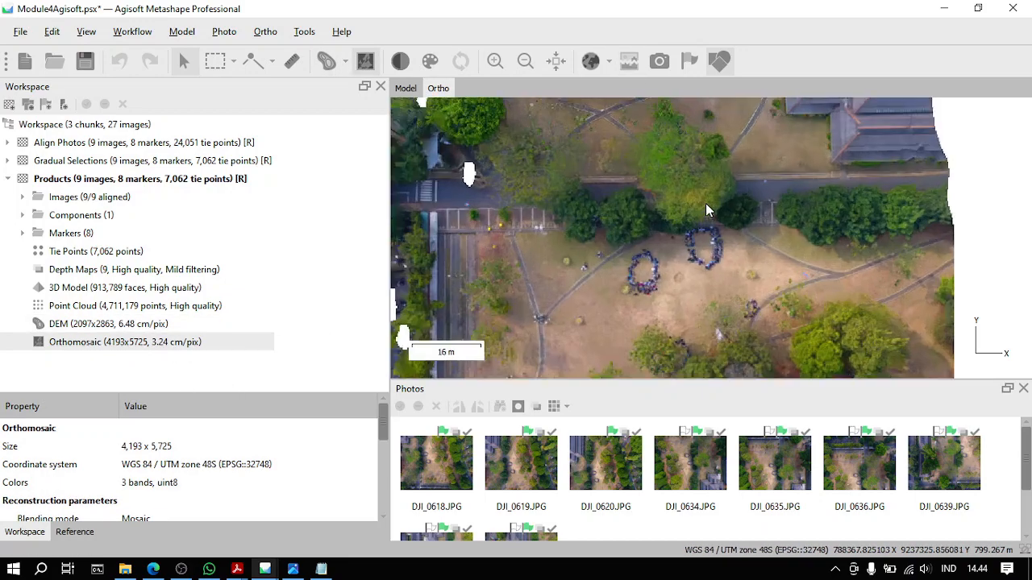
pyautogui.moveTo(546, 288); pyautogui.dragTo(749, 249)
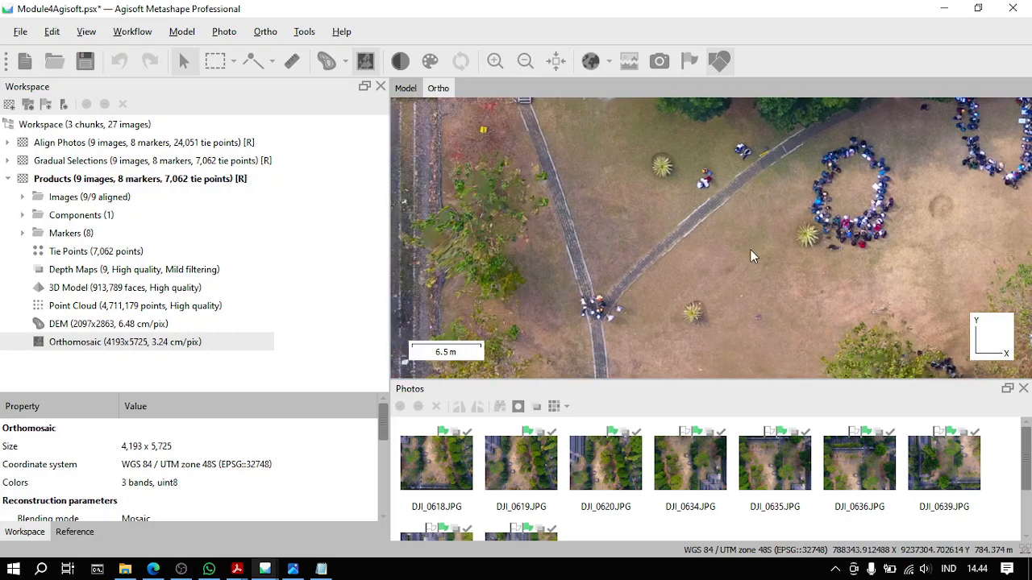
pyautogui.scroll(4, 665, 274)
pyautogui.moveTo(701, 242); pyautogui.dragTo(619, 254)
pyautogui.click(689, 63)
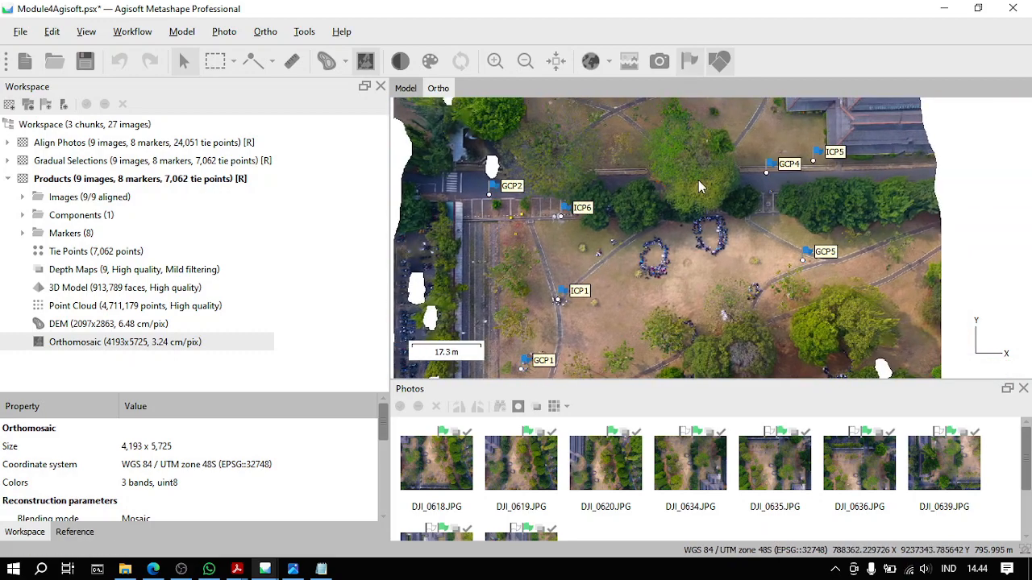
# Step: Examine the orthomosaic's coverage, outer edges and holes around the GCP and ICP markers, trees and roofs
pyautogui.moveTo(742, 295); pyautogui.dragTo(730, 208)
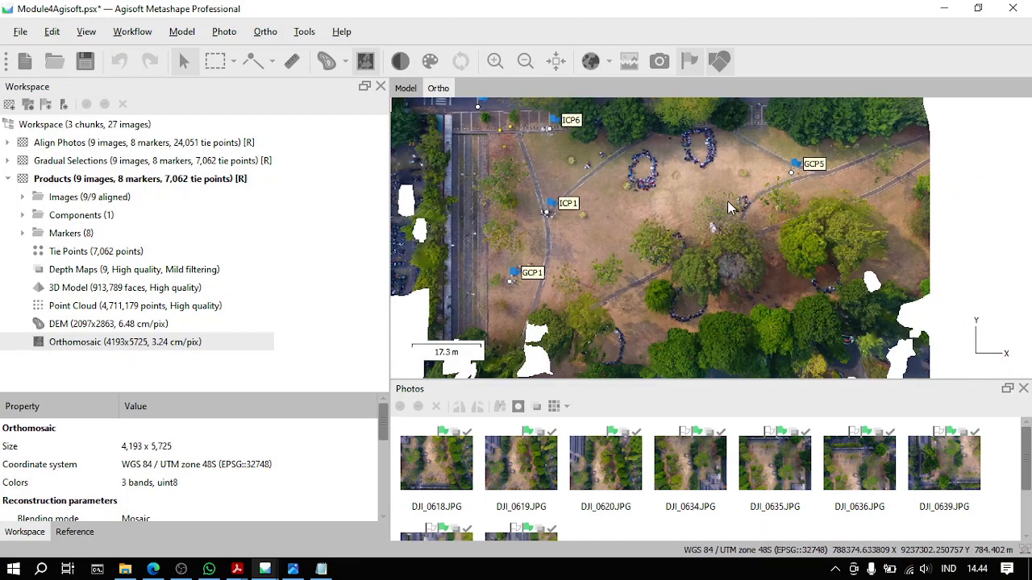
pyautogui.moveTo(592, 250); pyautogui.dragTo(623, 336)
pyautogui.moveTo(656, 204); pyautogui.dragTo(657, 323)
pyautogui.scroll(4, 645, 187)
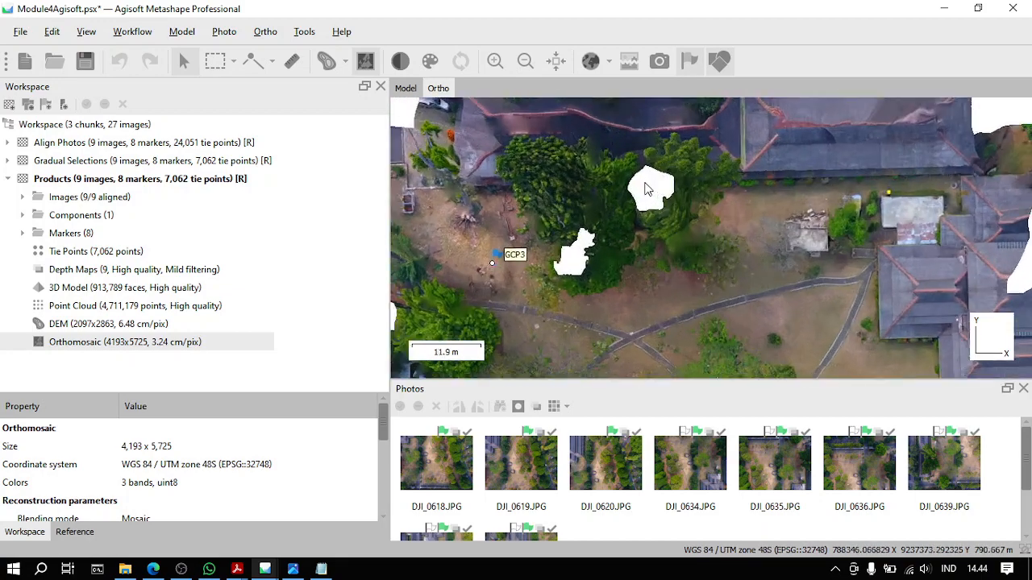
pyautogui.moveTo(528, 310); pyautogui.dragTo(956, 246)
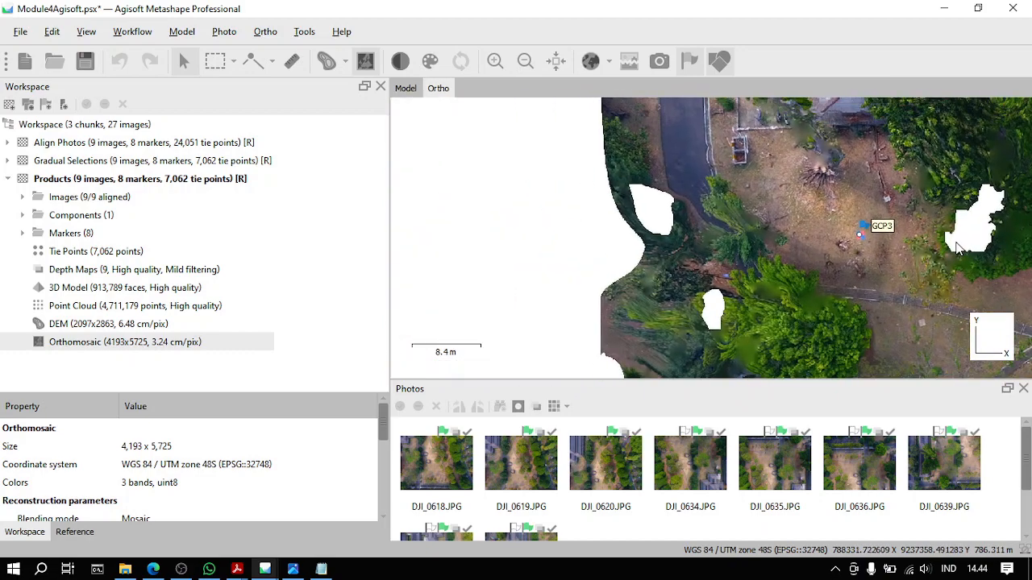
pyautogui.moveTo(708, 315); pyautogui.dragTo(676, 232)
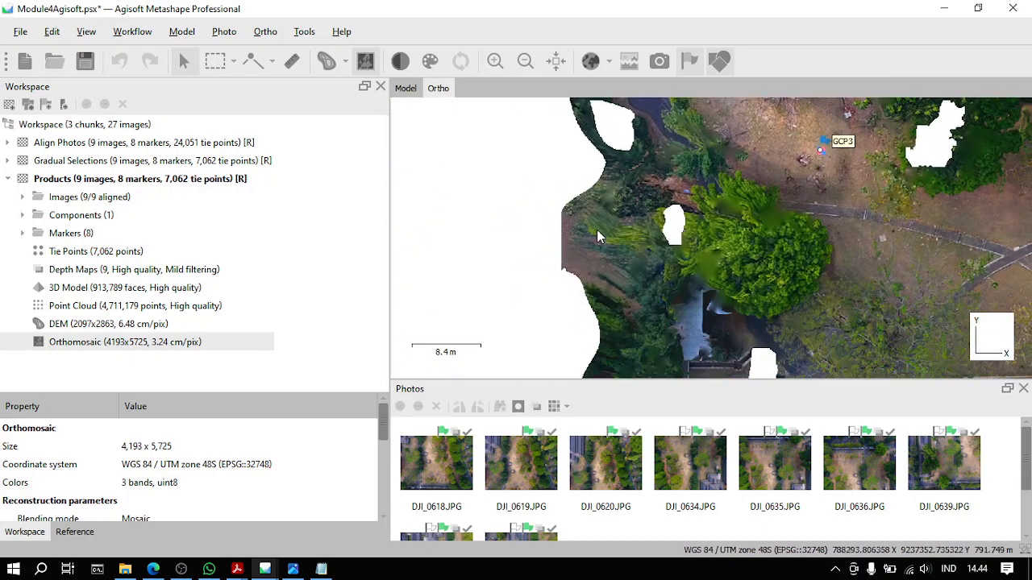
pyautogui.moveTo(797, 332); pyautogui.dragTo(448, 230)
pyautogui.scroll(-4, 446, 230)
pyautogui.scroll(-1, 579, 284)
pyautogui.scroll(-1, 579, 289)
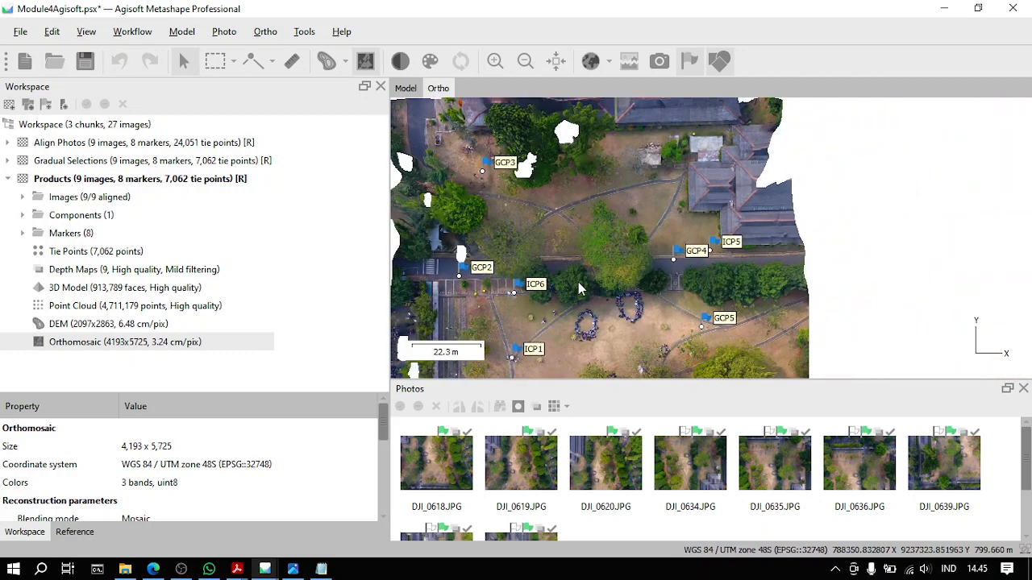
pyautogui.moveTo(579, 289); pyautogui.dragTo(653, 103)
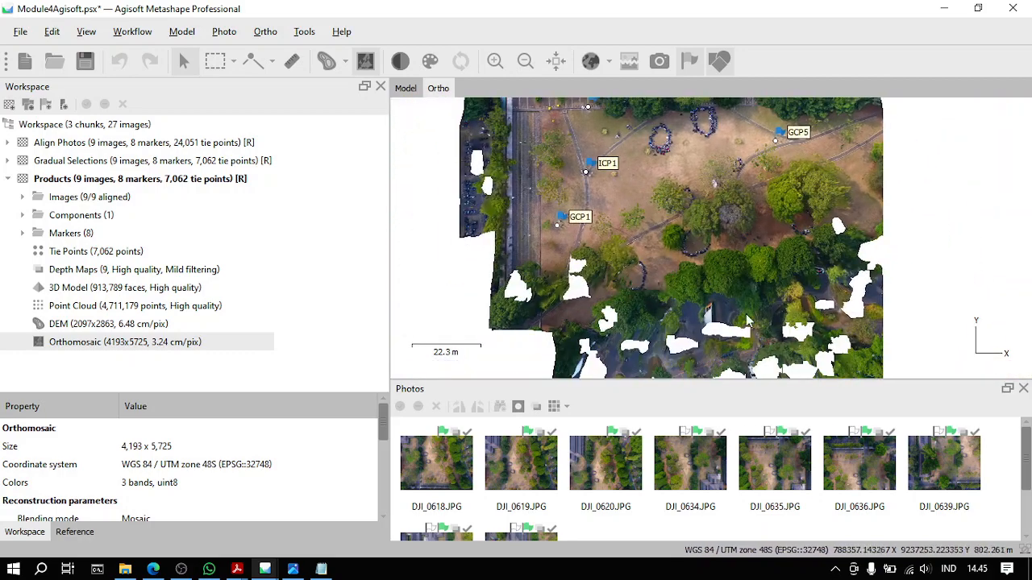
pyautogui.moveTo(686, 161); pyautogui.dragTo(688, 253)
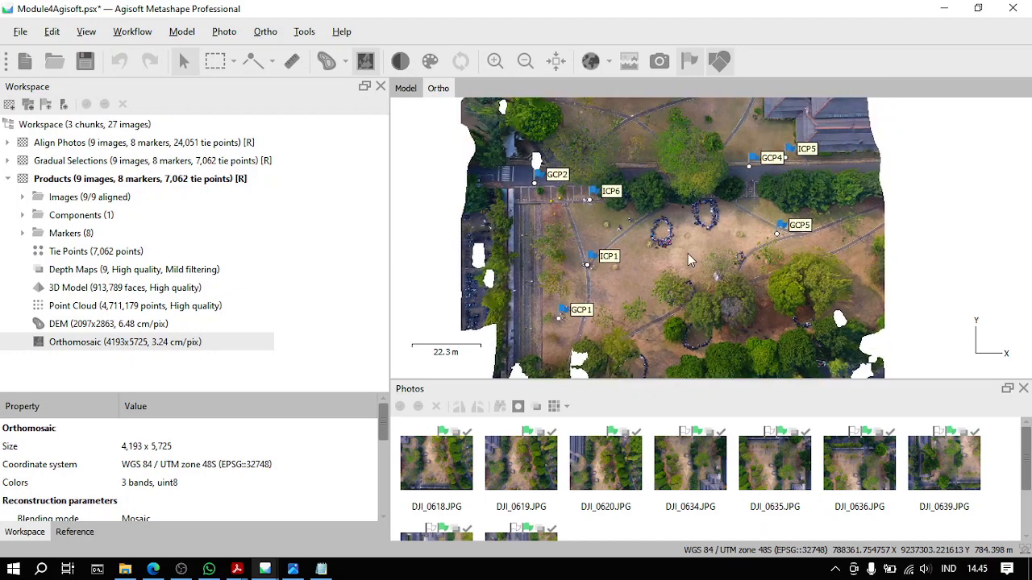
pyautogui.moveTo(688, 254); pyautogui.dragTo(663, 123)
pyautogui.moveTo(638, 189); pyautogui.dragTo(670, 411)
pyautogui.moveTo(728, 170); pyautogui.dragTo(709, 300)
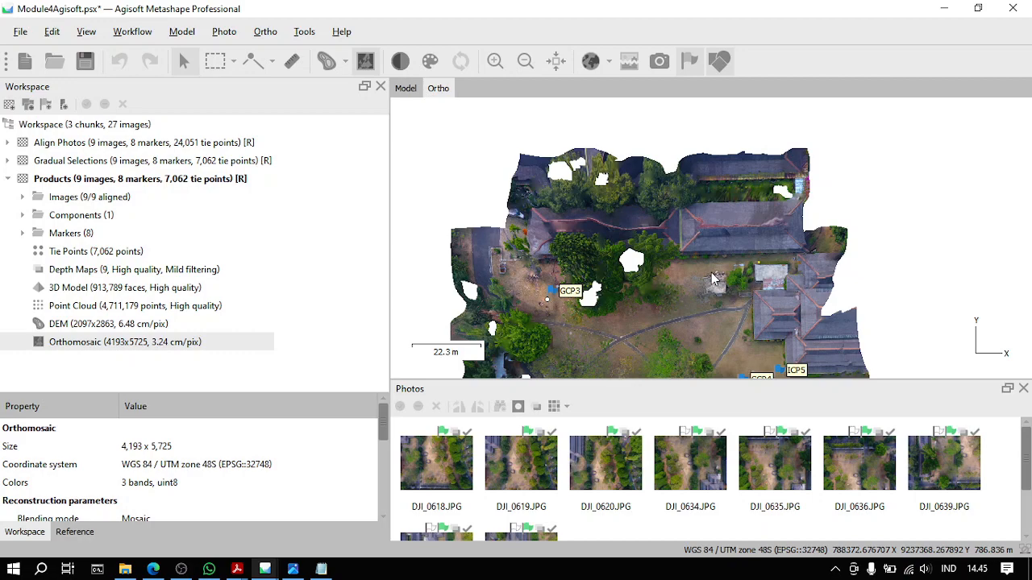
pyautogui.moveTo(707, 345); pyautogui.dragTo(667, 265)
pyautogui.scroll(-3, 685, 315)
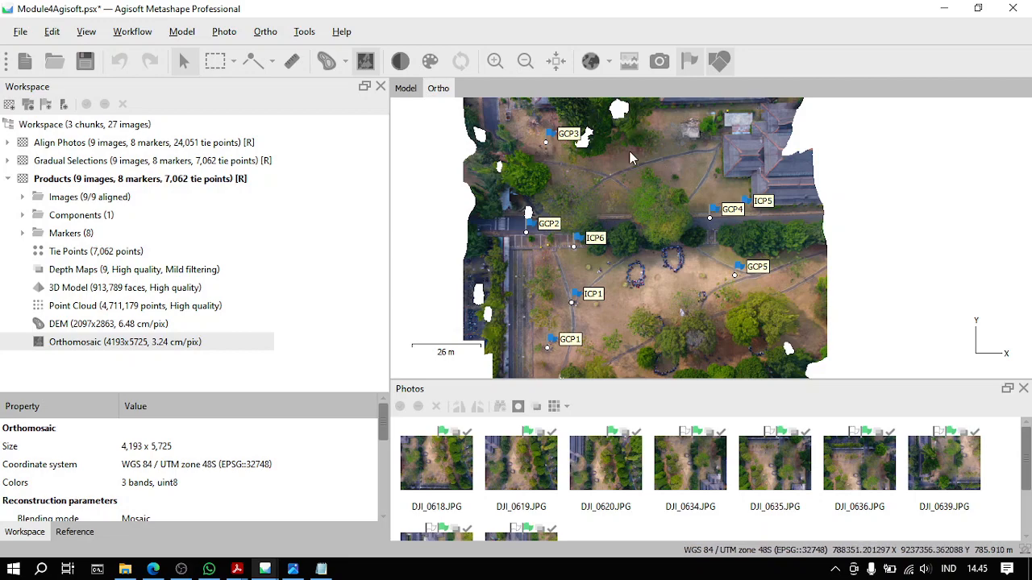
# Step: Inspect the orthomosaic's footpaths and the small flat-roofed structure near the buildings in close-up
pyautogui.scroll(6, 631, 223)
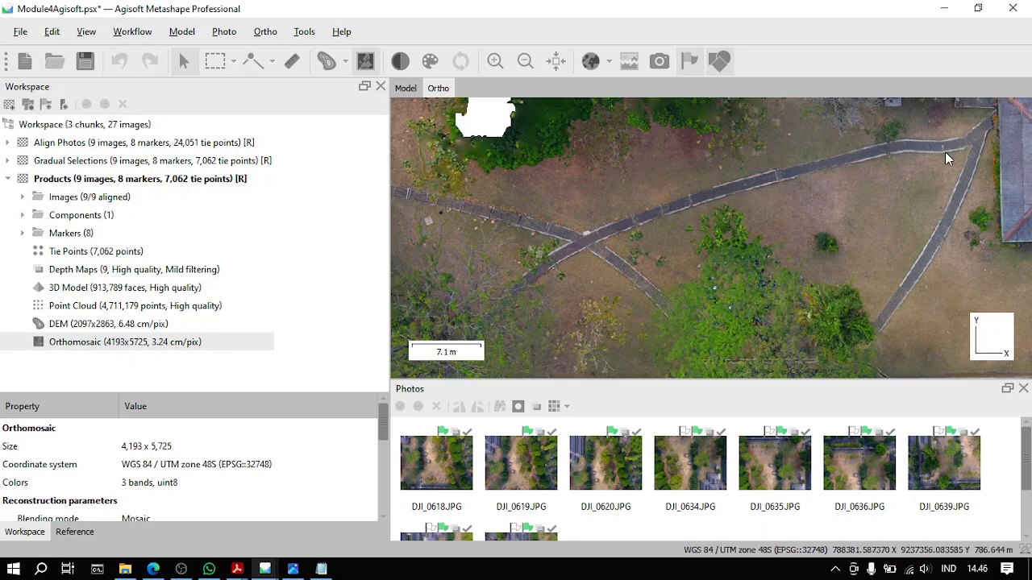
pyautogui.scroll(1, 948, 152)
pyautogui.moveTo(948, 152); pyautogui.dragTo(757, 272)
pyautogui.moveTo(813, 214); pyautogui.dragTo(900, 275)
pyautogui.moveTo(605, 276); pyautogui.dragTo(699, 114)
pyautogui.scroll(-7, 694, 222)
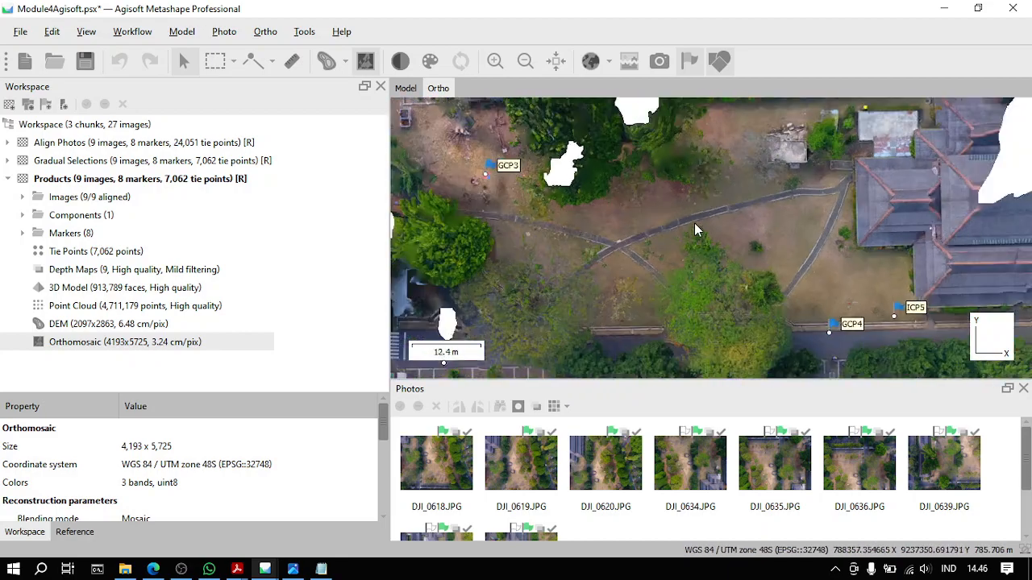
pyautogui.scroll(16, 795, 138)
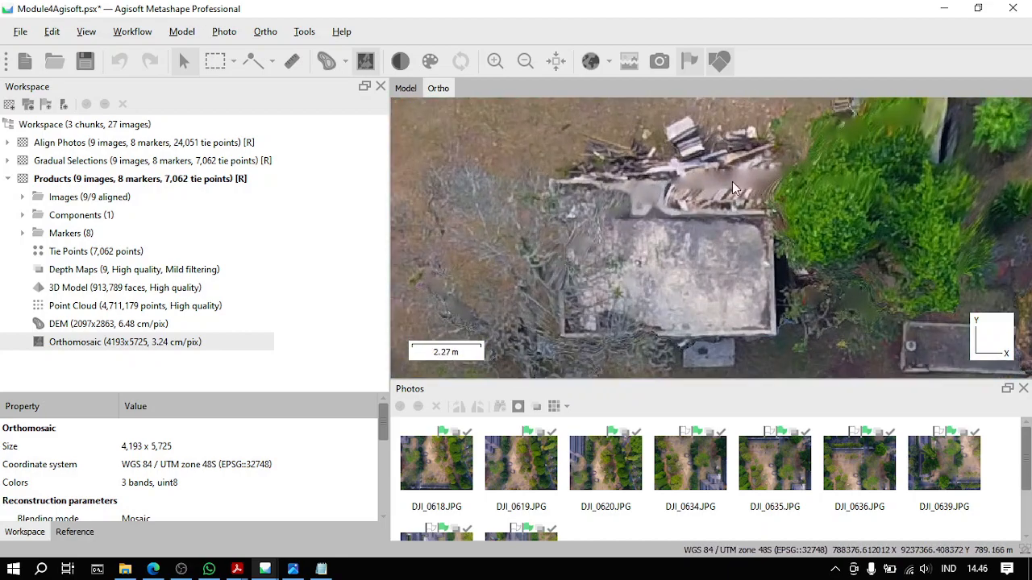
pyautogui.scroll(-13, 702, 214)
pyautogui.moveTo(530, 375); pyautogui.dragTo(625, 216)
pyautogui.scroll(-3, 683, 216)
pyautogui.scroll(-4, 665, 315)
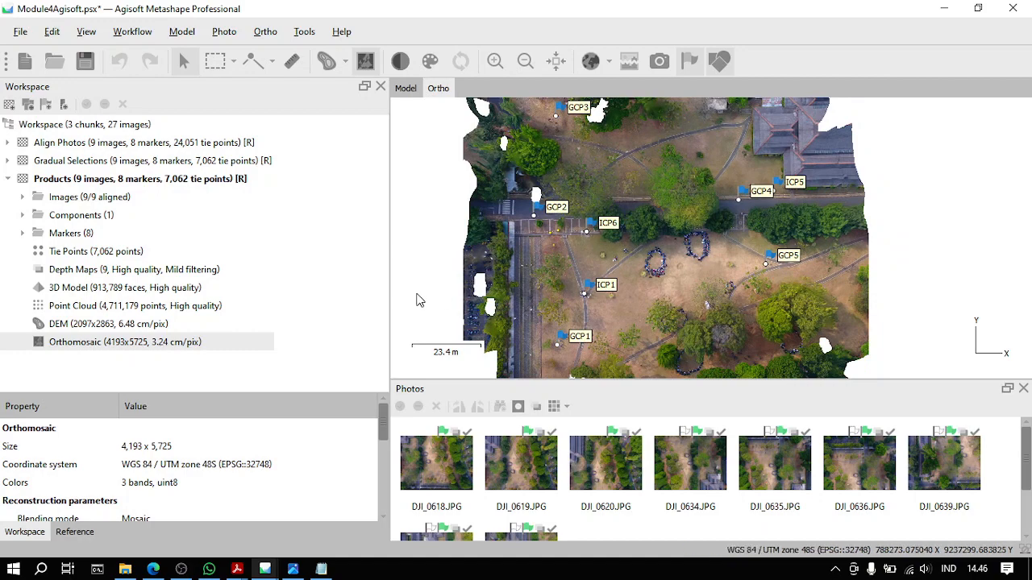
# Step: Export the orthomosaic as the GeoTIFF OrthofromDEM in WGS 84 / UTM zone 48S with a 0.0324281 m pixel size and LZW compression
pyautogui.rightClick(159, 345)
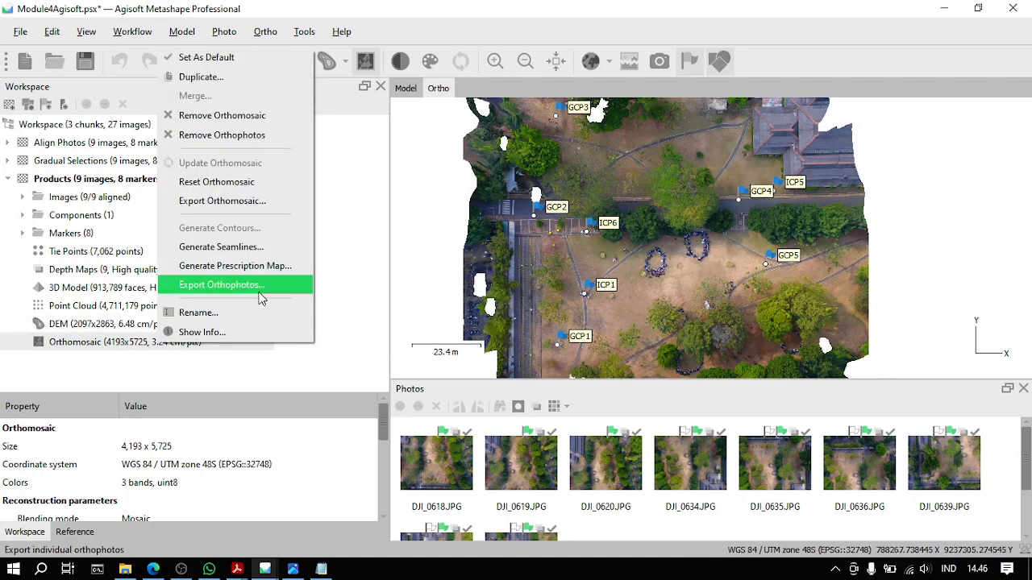
pyautogui.click(270, 200)
pyautogui.write('Ortho')
pyautogui.write('from')
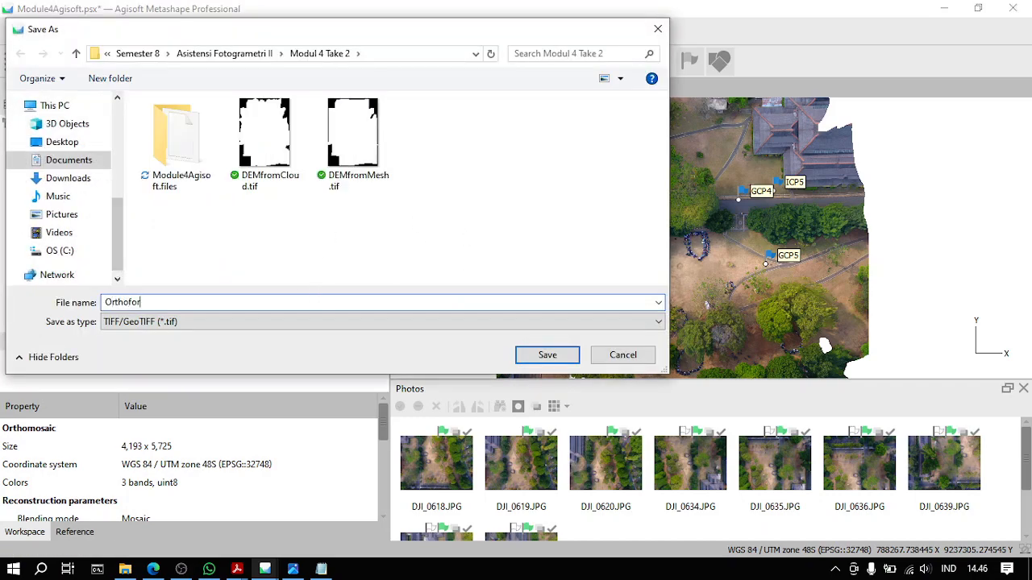
pyautogui.write('DEM')
pyautogui.press('Return')
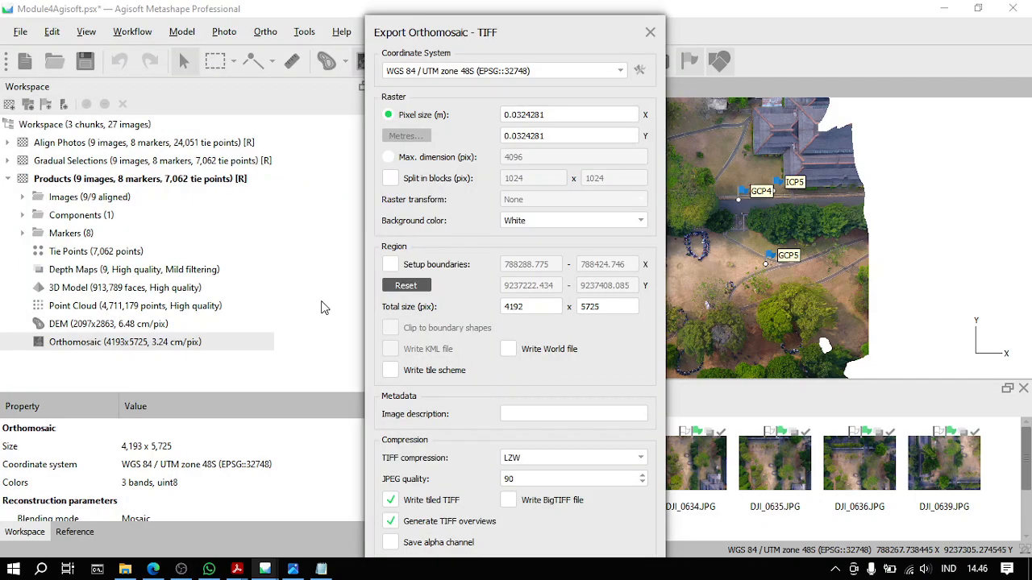
pyautogui.moveTo(524, 38); pyautogui.dragTo(524, 9)
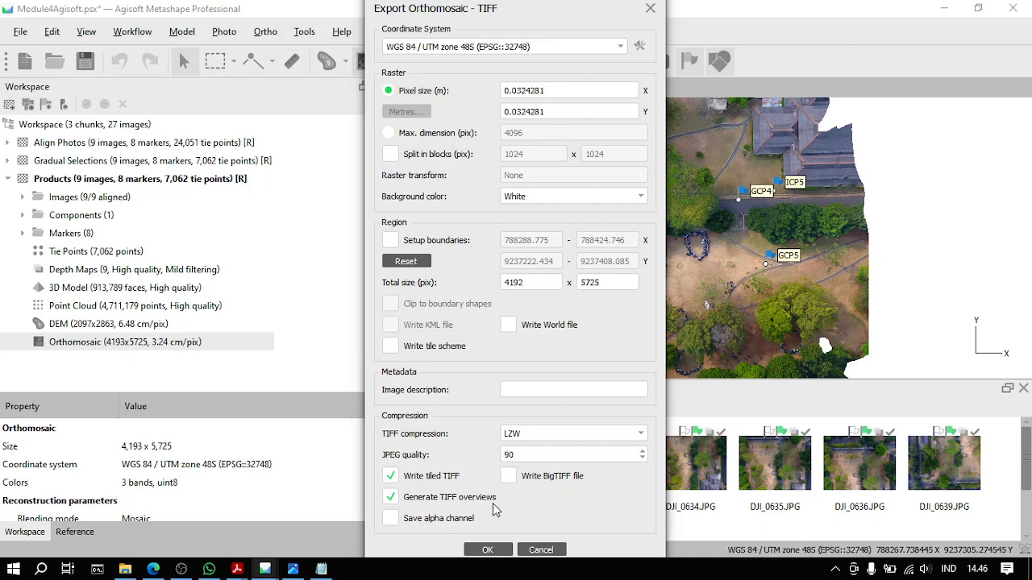
pyautogui.click(588, 433)
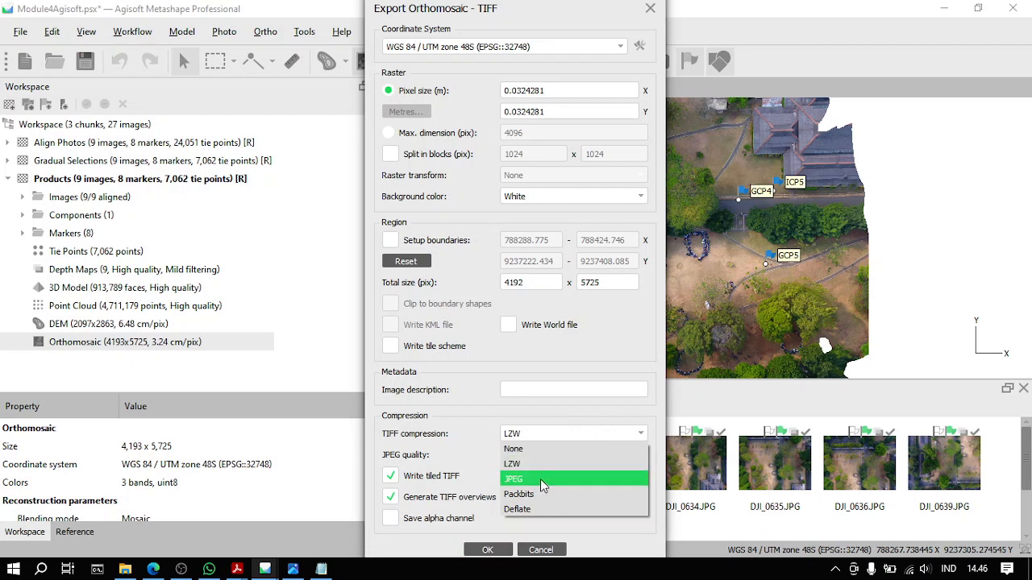
pyautogui.click(657, 423)
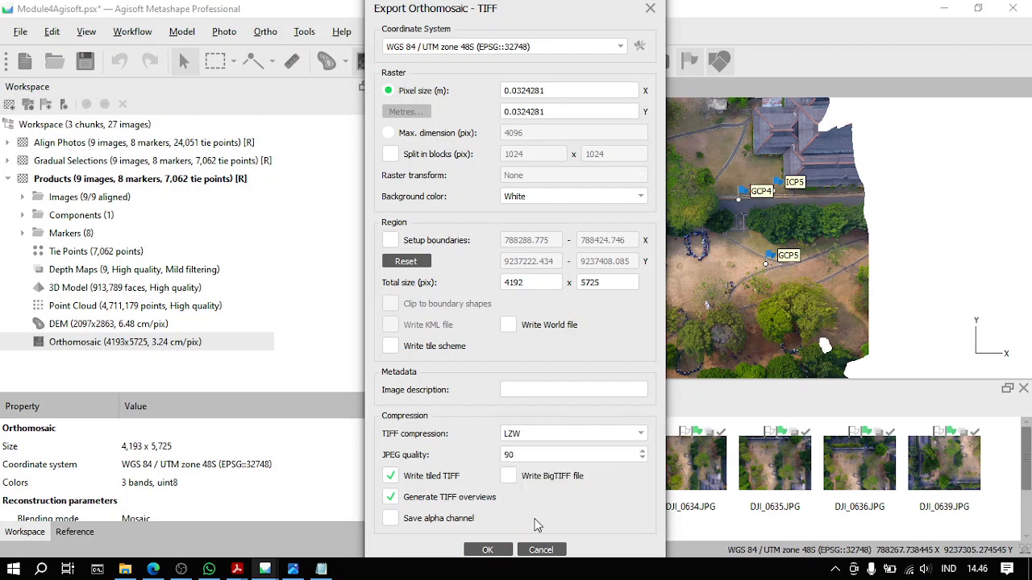
pyautogui.click(488, 549)
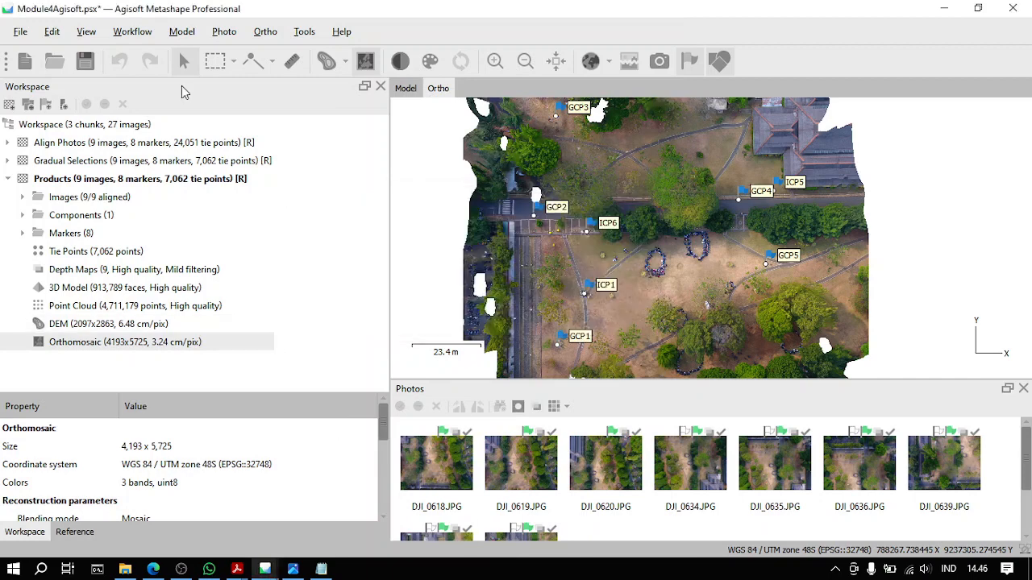
# Step: Build an orthomosaic from the mesh surface in WGS 84 / UTM zone 48S with Mosaic blending, hole filling and a 0.0324281 m pixel size
pyautogui.click(135, 34)
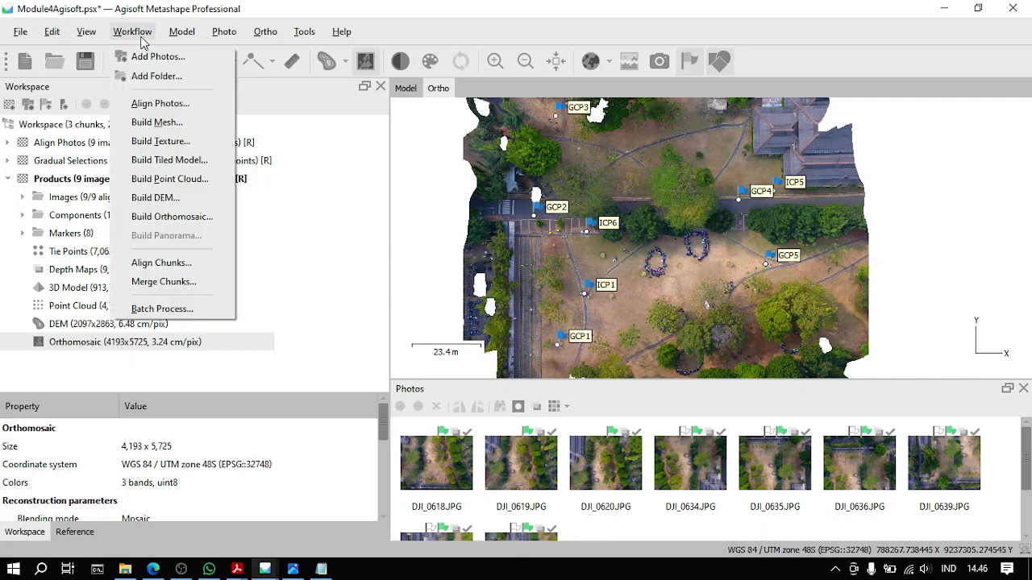
pyautogui.click(183, 216)
pyautogui.click(533, 227)
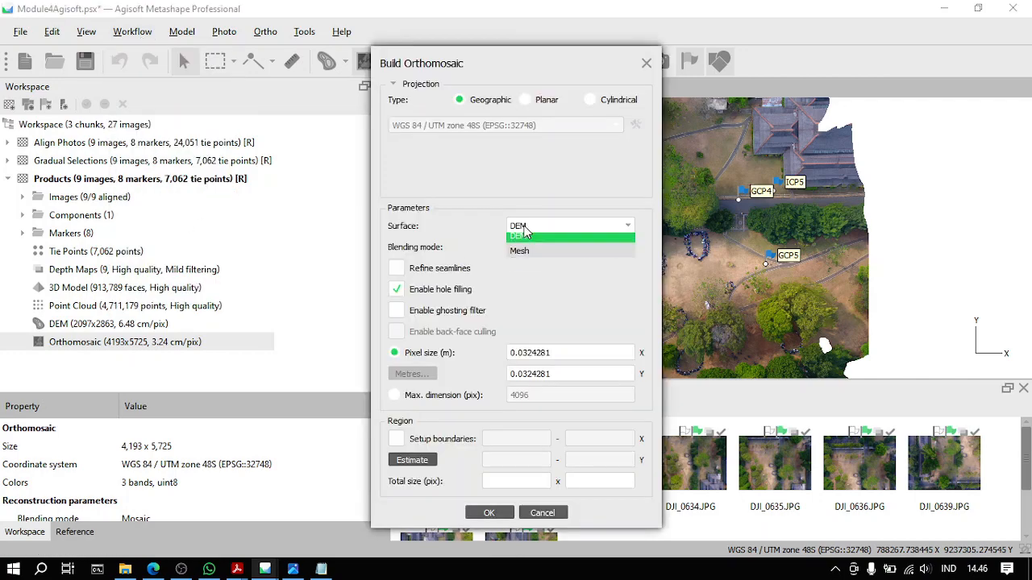
pyautogui.click(547, 256)
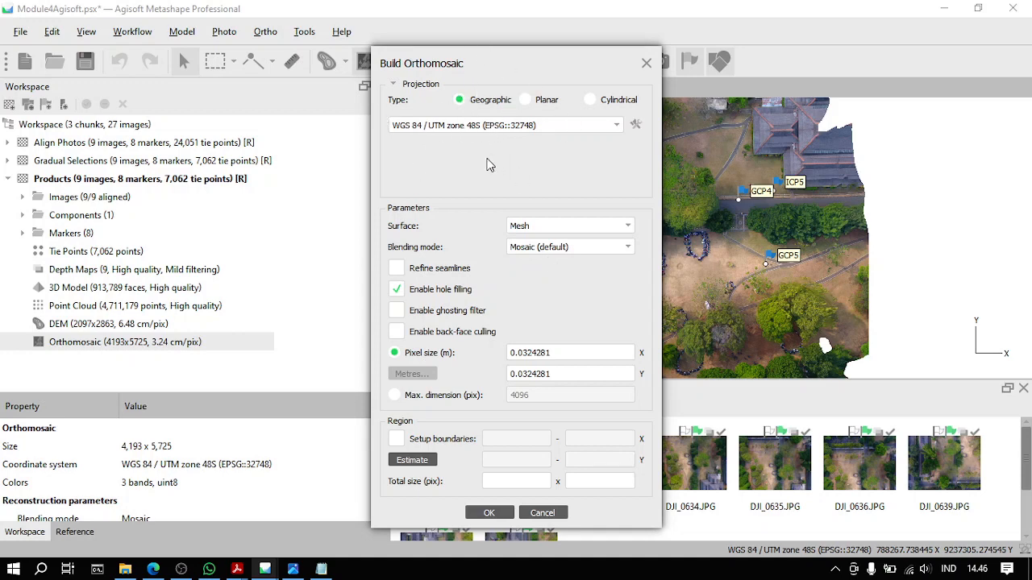
pyautogui.click(489, 512)
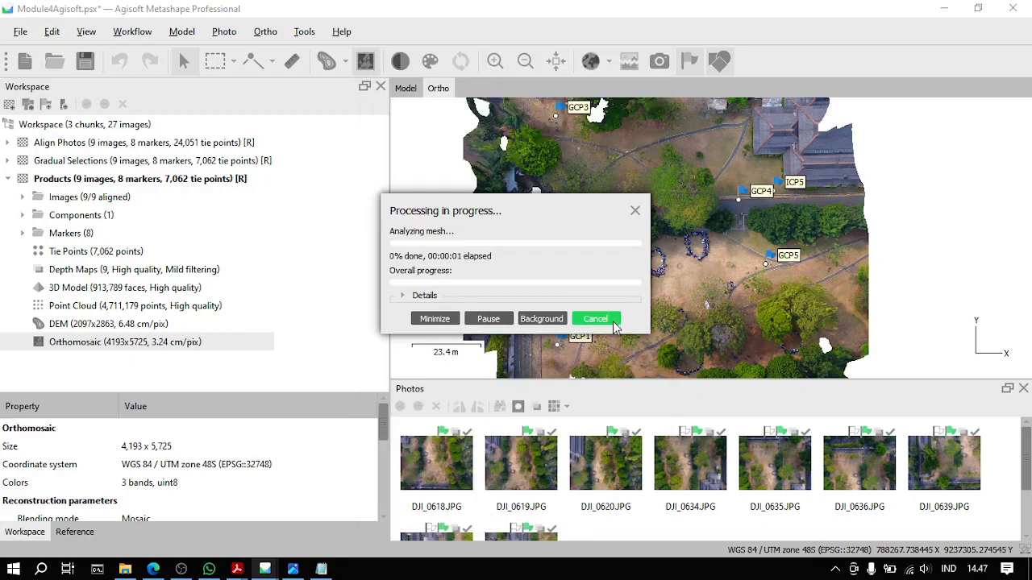
pyautogui.click(418, 296)
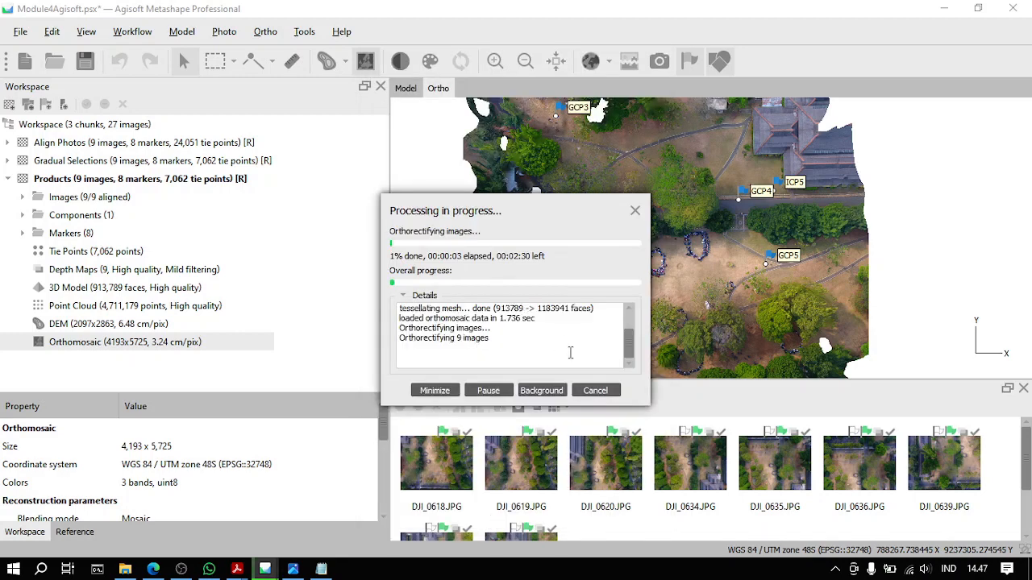
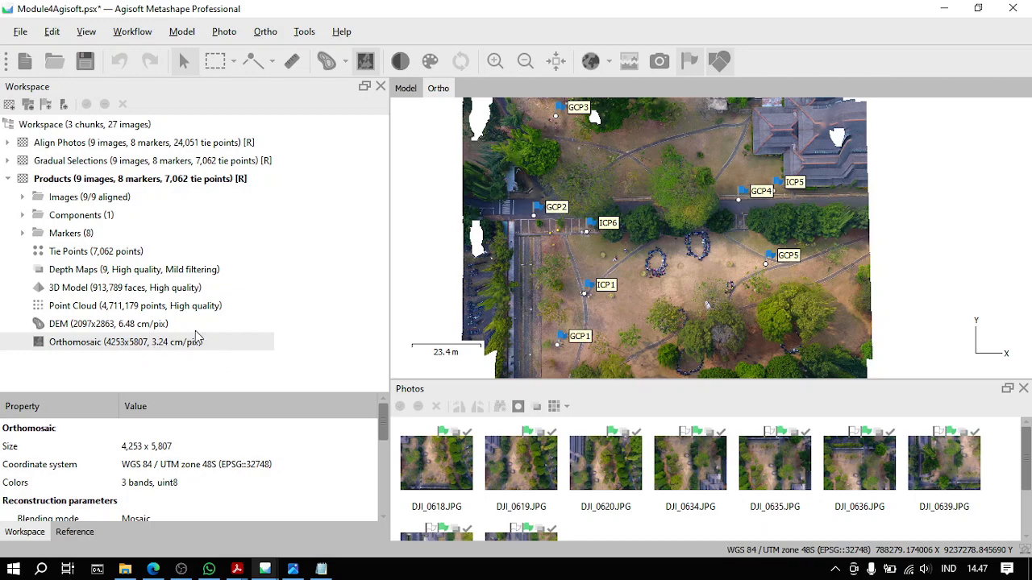
# Step: Review the mesh-based orthomosaic's coverage, edges and holes around the markers and save the project
pyautogui.scroll(15, 583, 283)
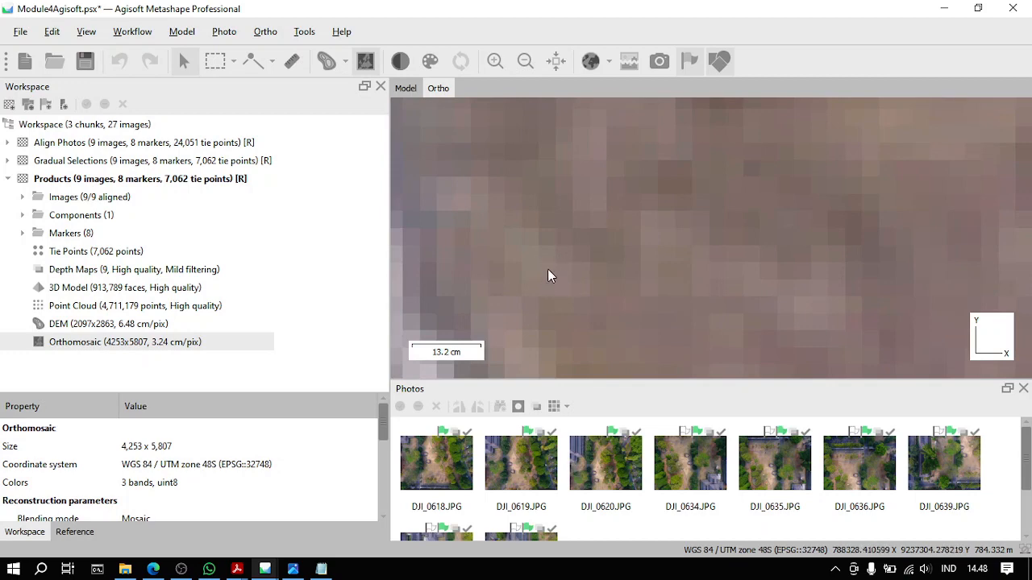
pyautogui.scroll(-2, 560, 256)
pyautogui.scroll(-10, 553, 262)
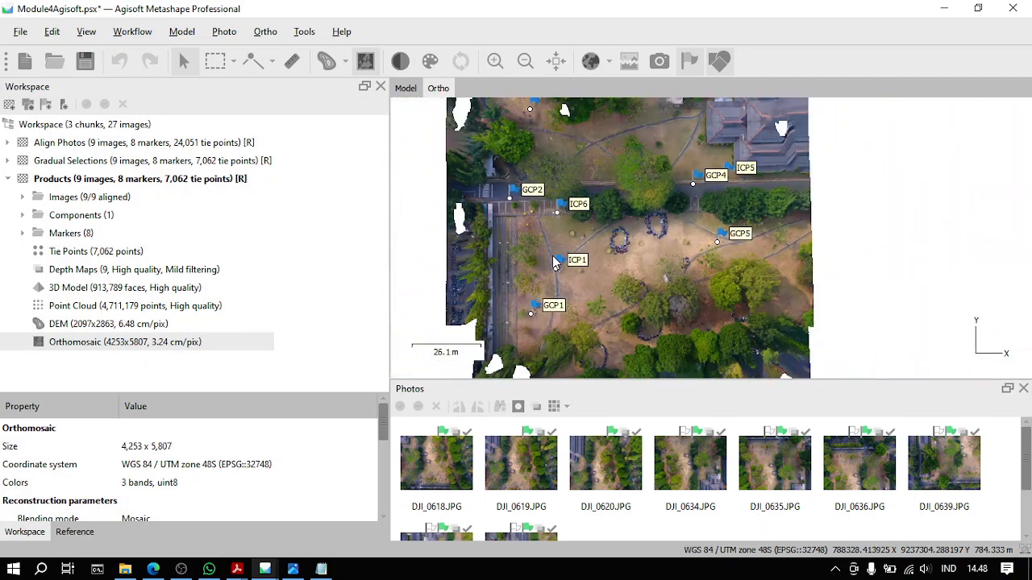
pyautogui.scroll(-1, 554, 262)
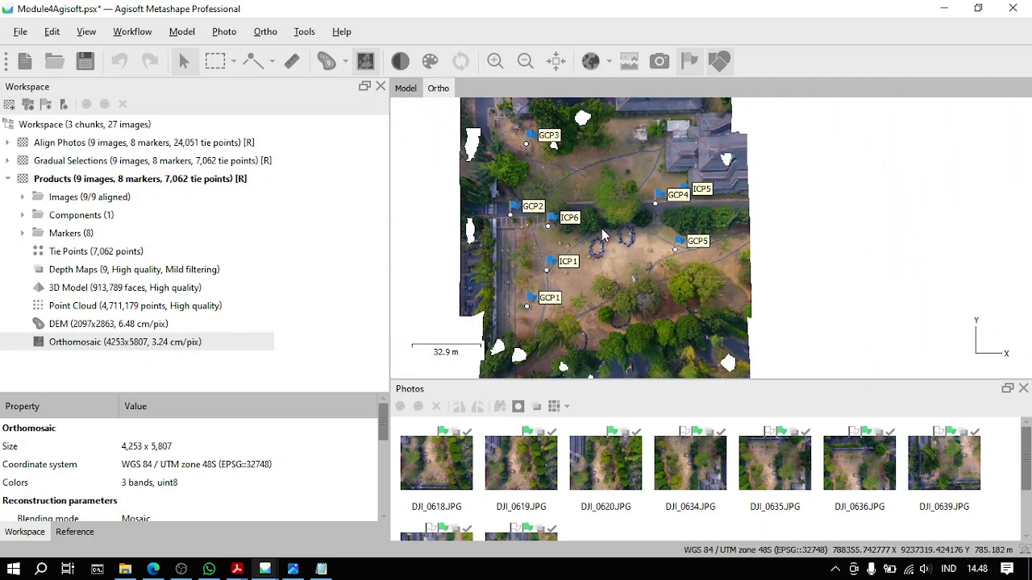
pyautogui.moveTo(601, 229); pyautogui.dragTo(640, 276)
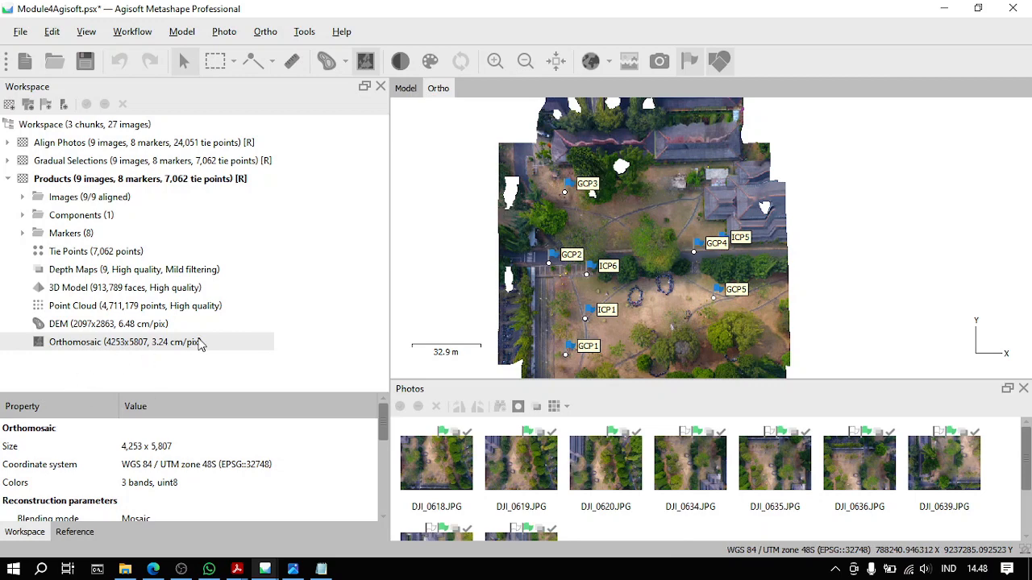
pyautogui.click(84, 60)
# Step: Export the orthomosaic as the GeoTIFF OrthofromMesh in WGS 84 / UTM zone 48S with a 0.0324281 m pixel size and LZW compression
pyautogui.rightClick(221, 347)
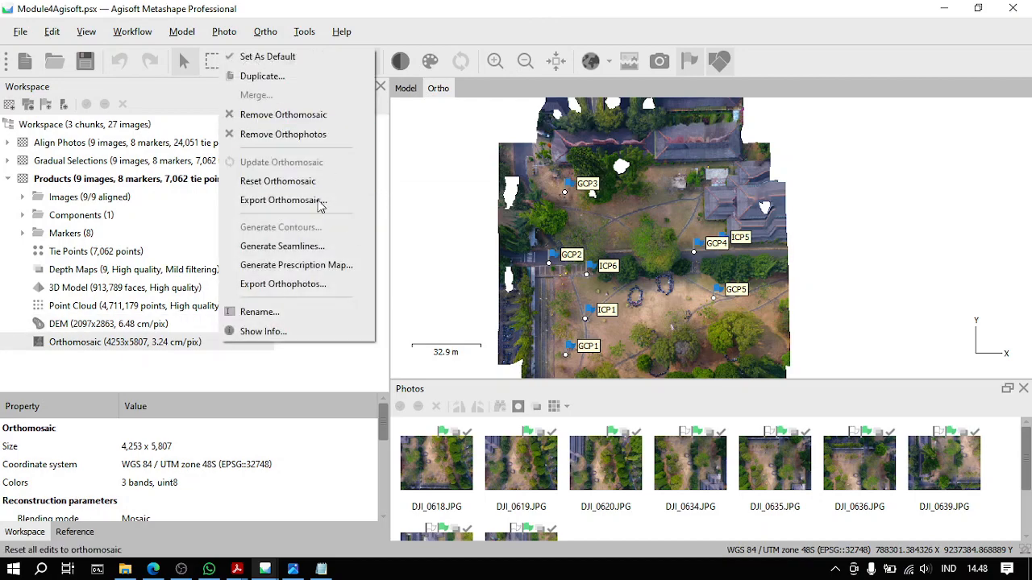
pyautogui.click(346, 202)
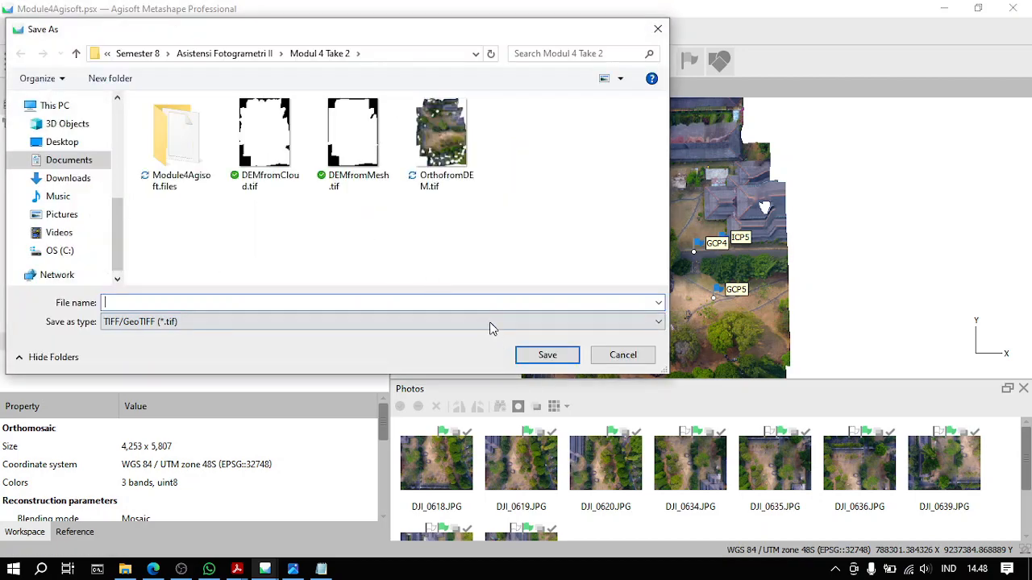
pyautogui.write('Orthofrom')
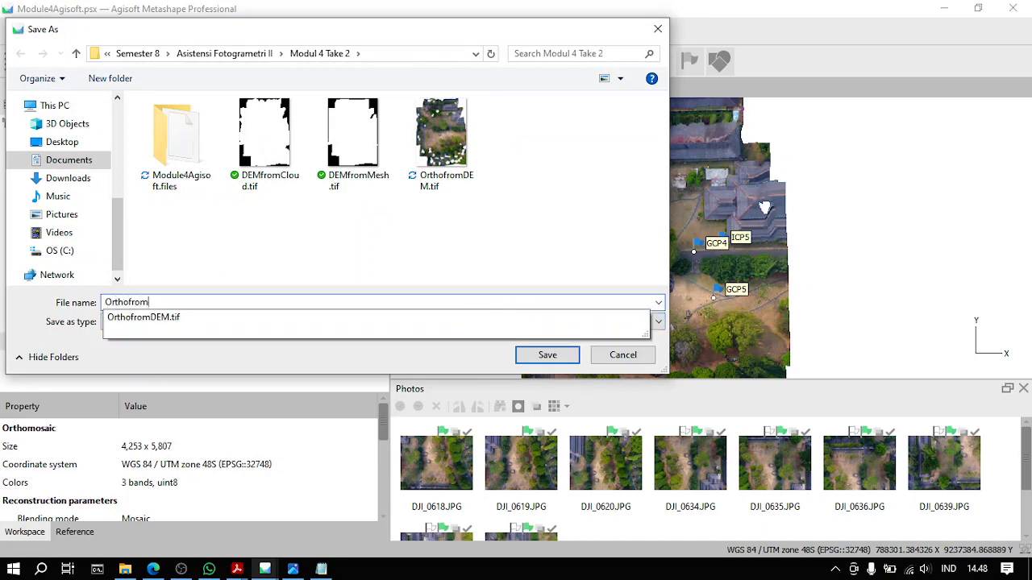
pyautogui.write('Mesh')
pyautogui.press('Return')
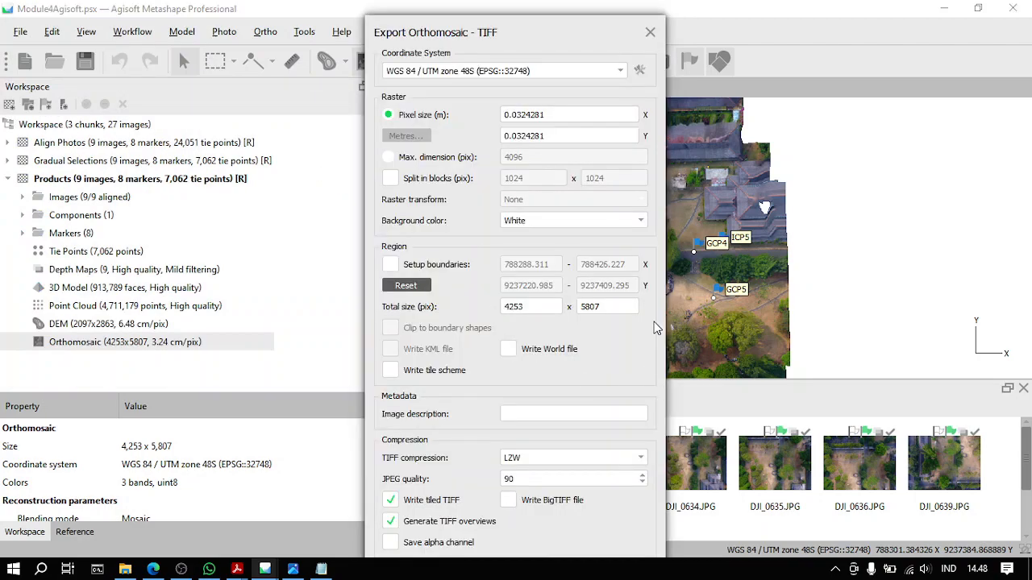
pyautogui.moveTo(572, 52); pyautogui.dragTo(568, 10)
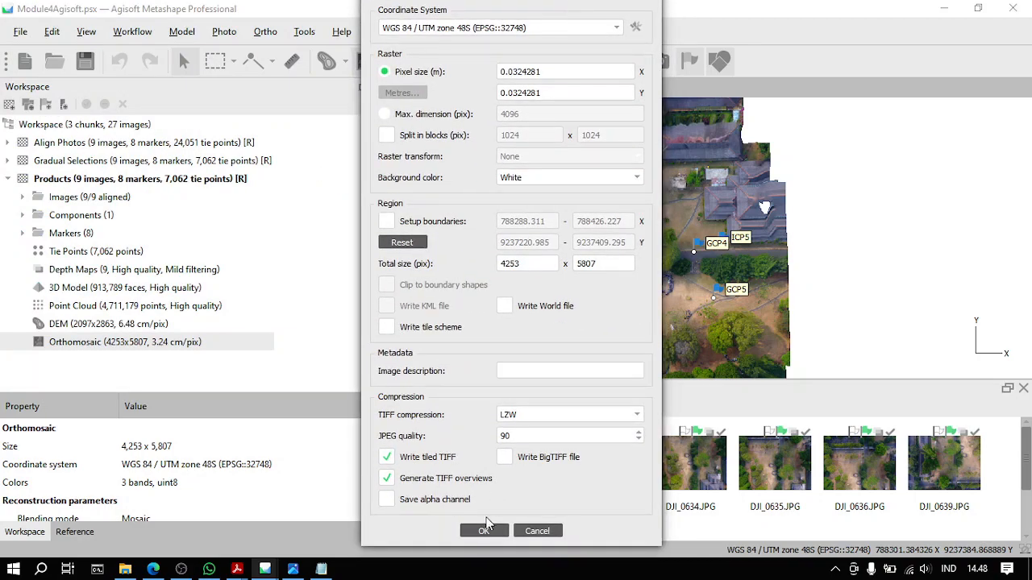
pyautogui.click(485, 531)
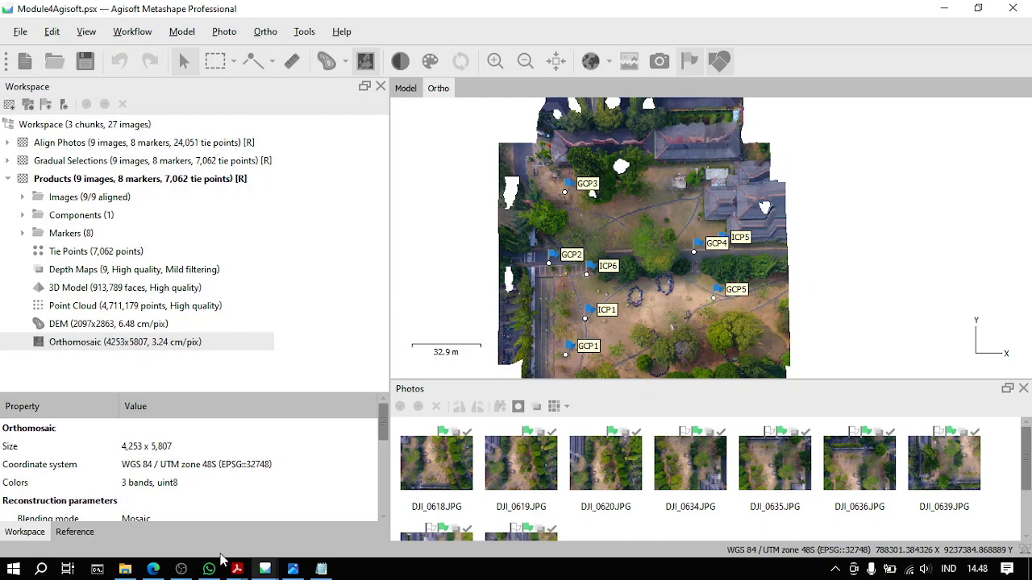
# Step: Switch to File Explorer and open the folder Semester 8 > Asistensi Fotogrametri II > Modul 4 Take 2 containing the exported products
pyautogui.click(125, 569)
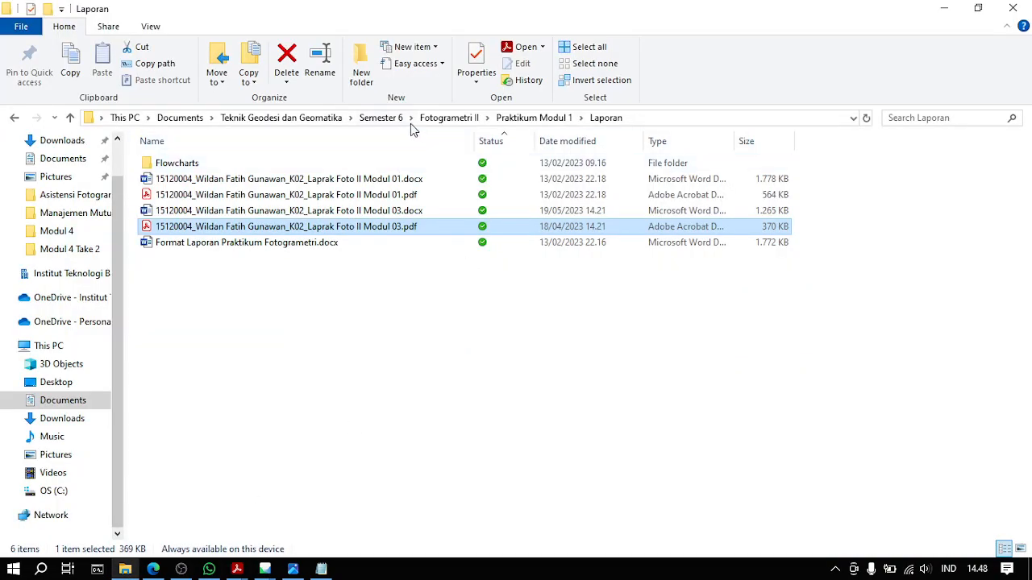
pyautogui.click(449, 117)
pyautogui.click(380, 118)
pyautogui.click(328, 118)
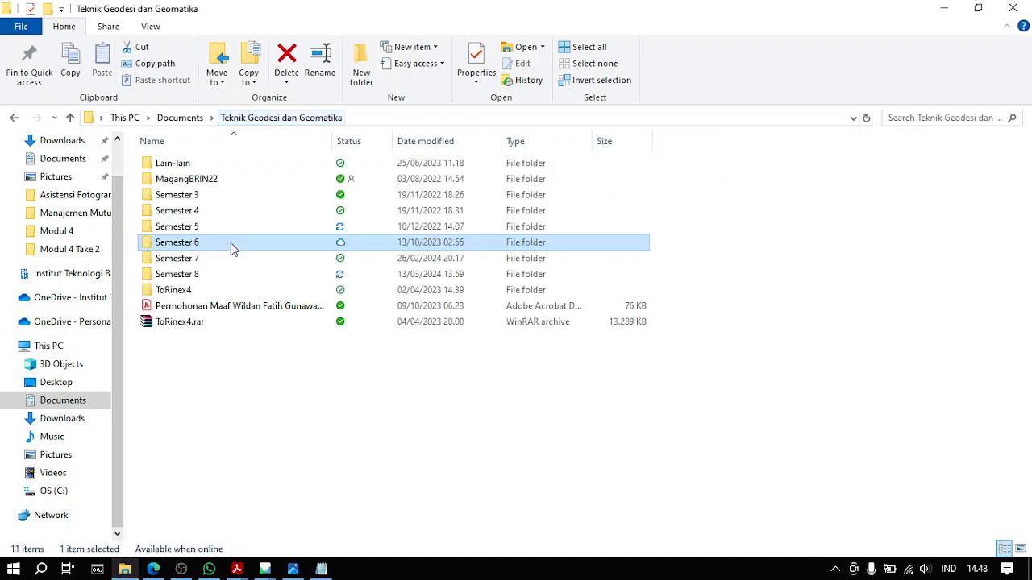
pyautogui.doubleClick(207, 273)
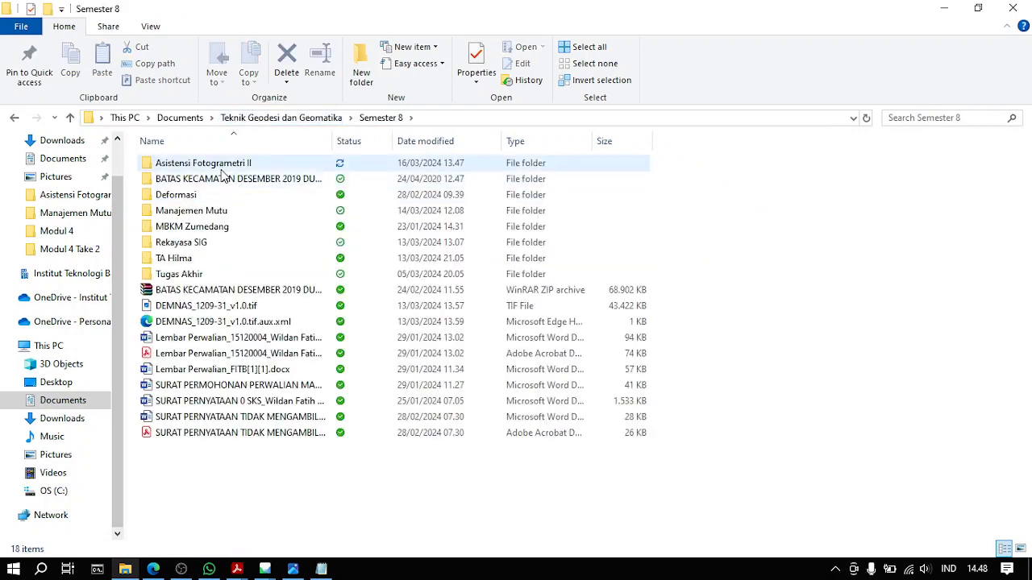
pyautogui.doubleClick(224, 166)
pyautogui.doubleClick(222, 196)
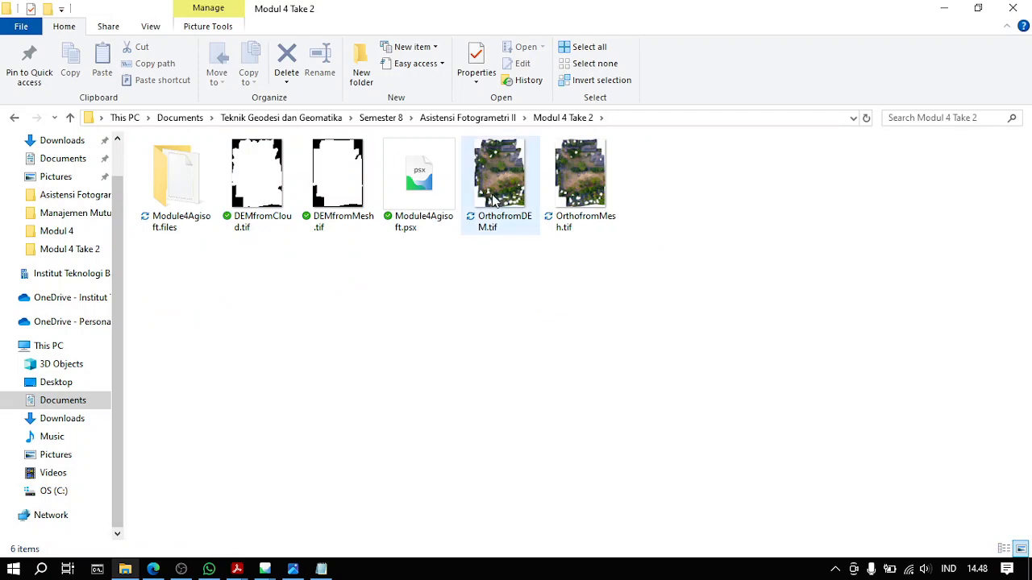
# Step: Open OrthofromDEM.tif and OrthofromMesh.tif in the image viewer and return to the Modul 4 Take 2 folder
pyautogui.doubleClick(494, 200)
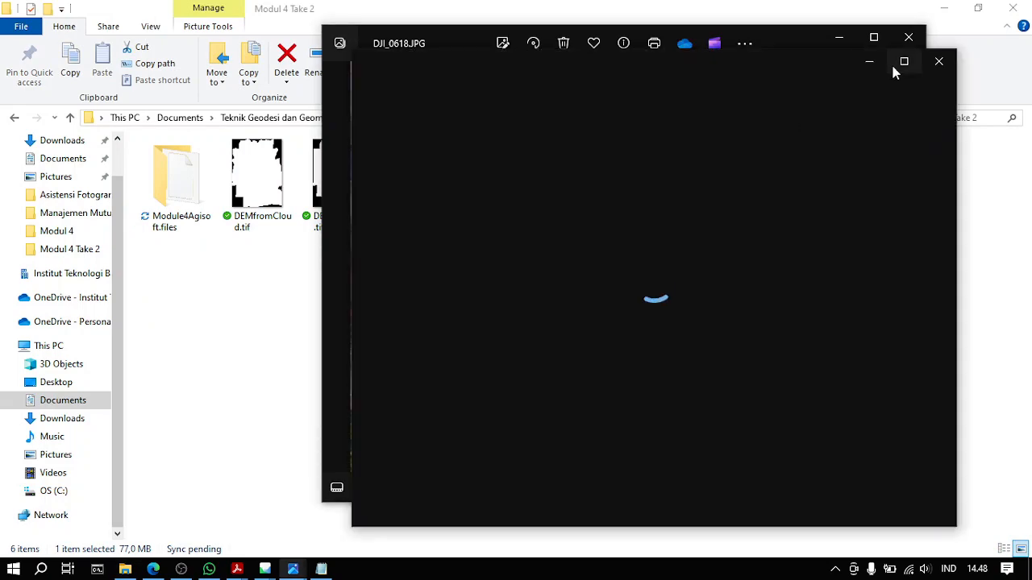
pyautogui.click(937, 61)
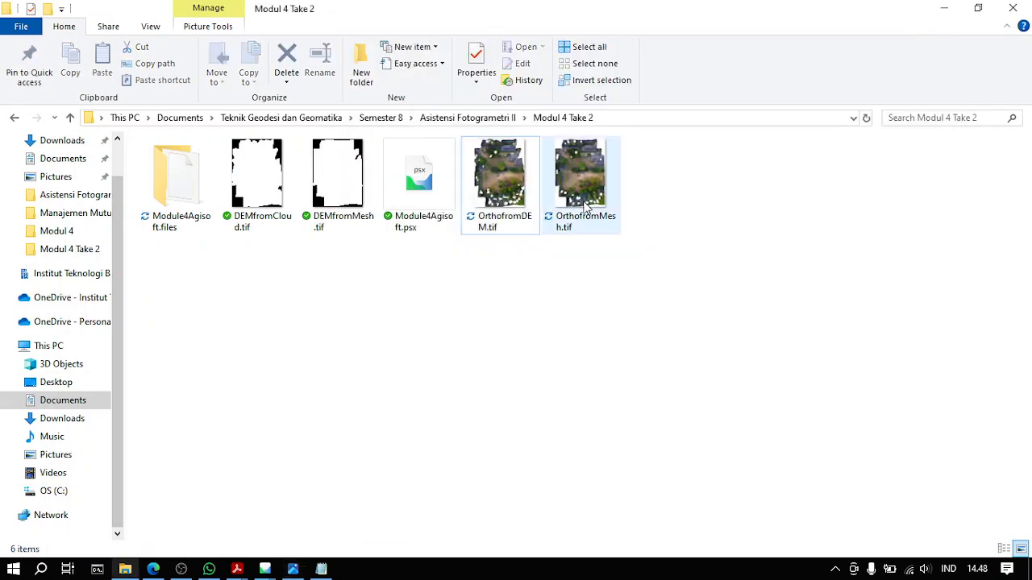
pyautogui.doubleClick(569, 198)
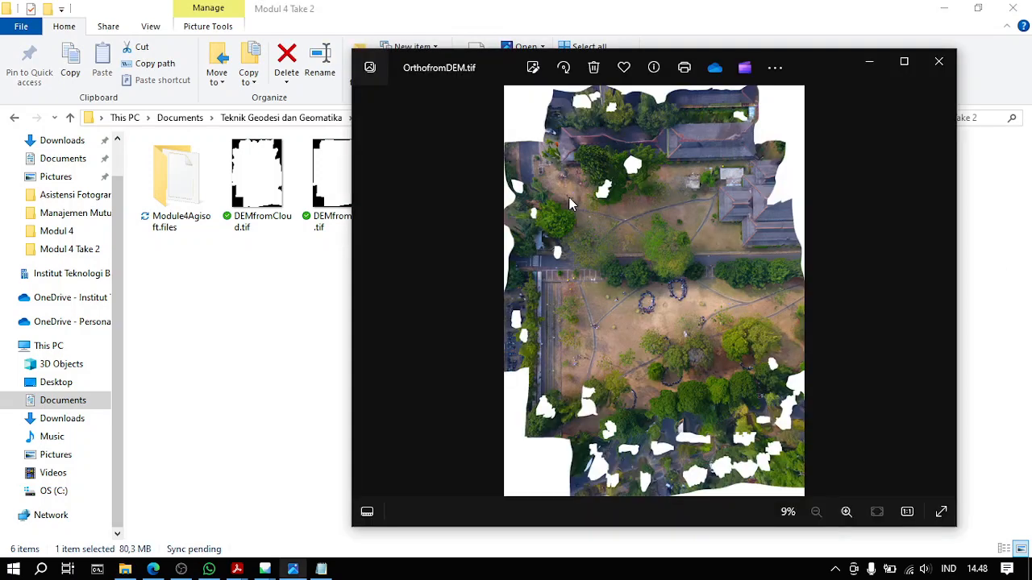
pyautogui.click(306, 385)
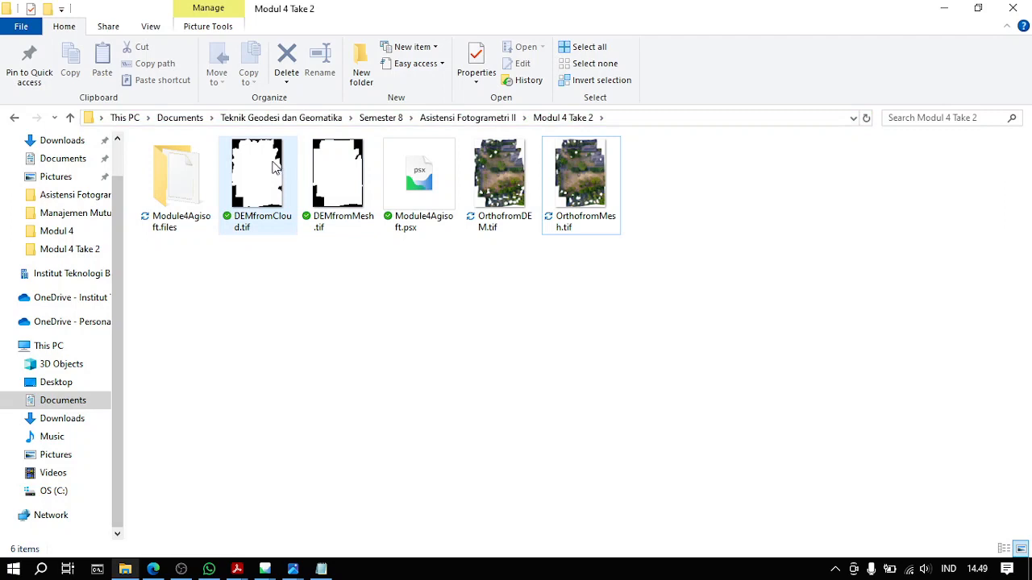
# Step: View the exported DEMfromMesh.tif in the image viewer without the info details, and close it
pyautogui.doubleClick(337, 205)
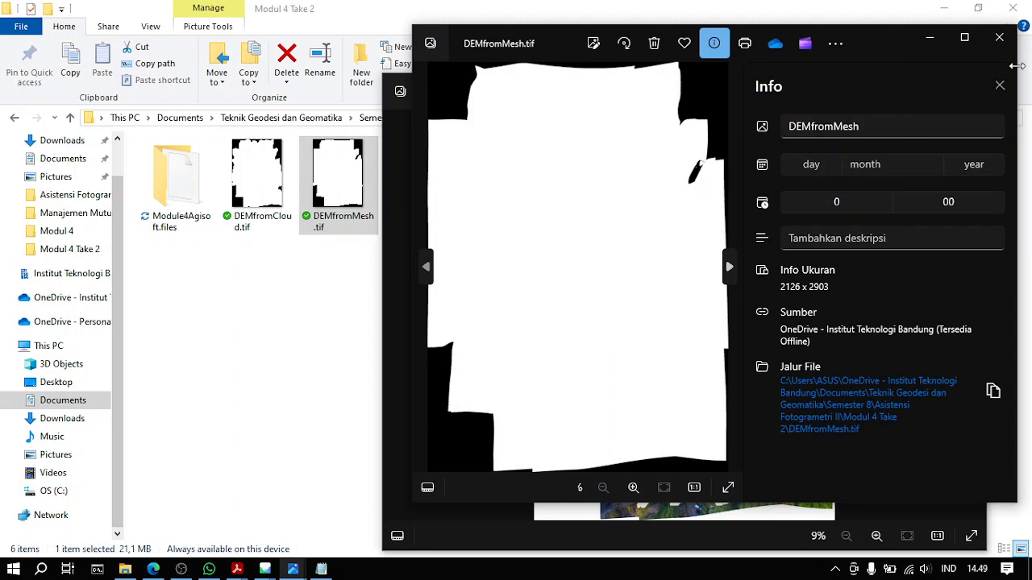
pyautogui.click(1000, 85)
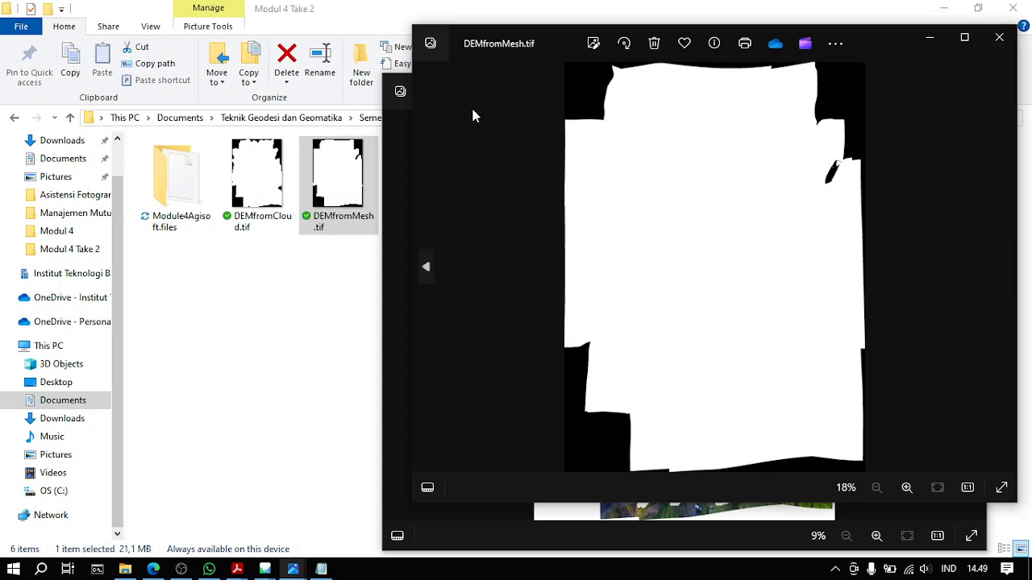
pyautogui.click(999, 38)
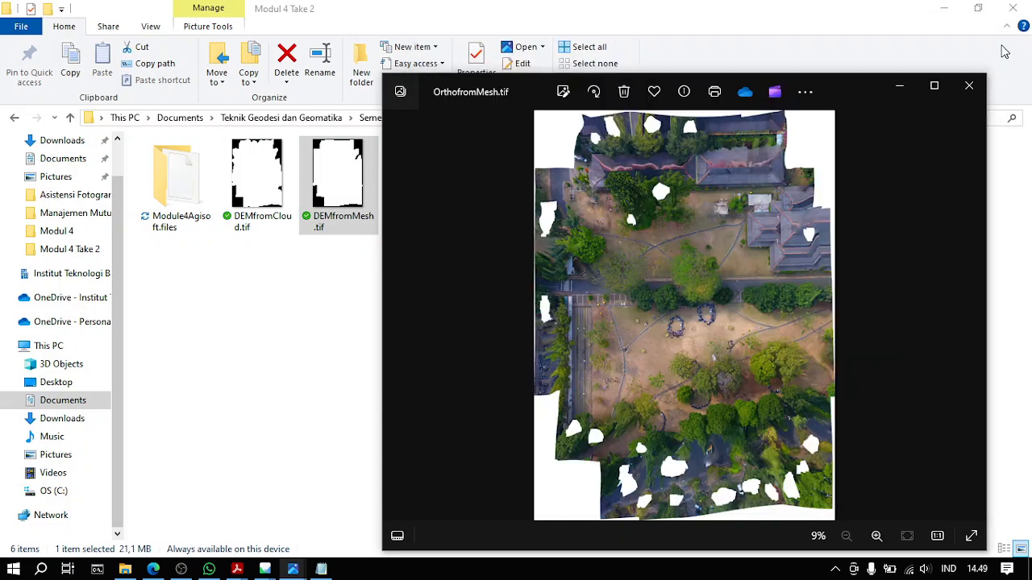
# Step: Try to arrange the OrthofromMesh.tif and OrthofromDEM.tif viewer windows side by side at full height for comparison
pyautogui.moveTo(524, 93); pyautogui.dragTo(89, 50)
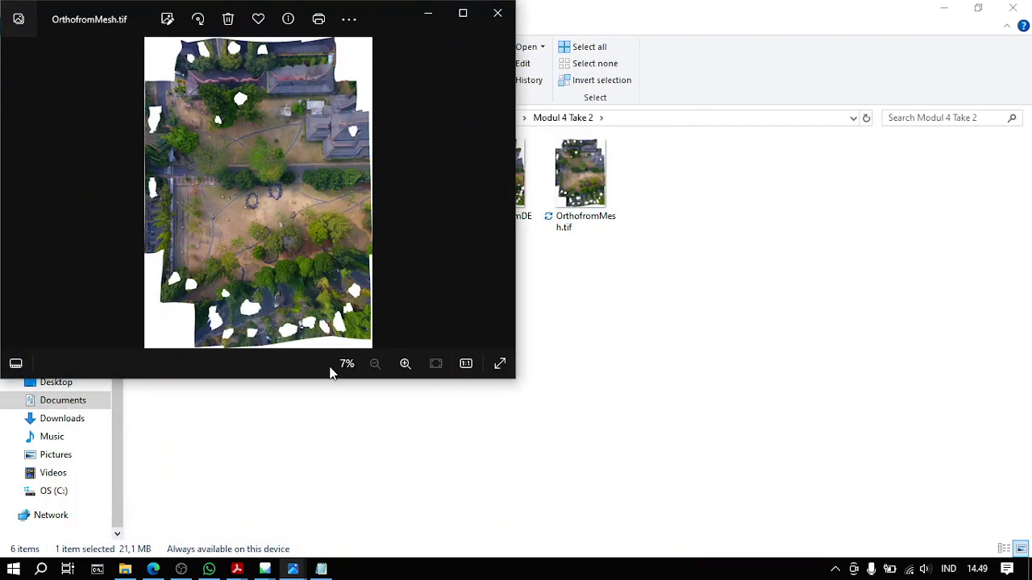
pyautogui.moveTo(330, 379); pyautogui.dragTo(328, 557)
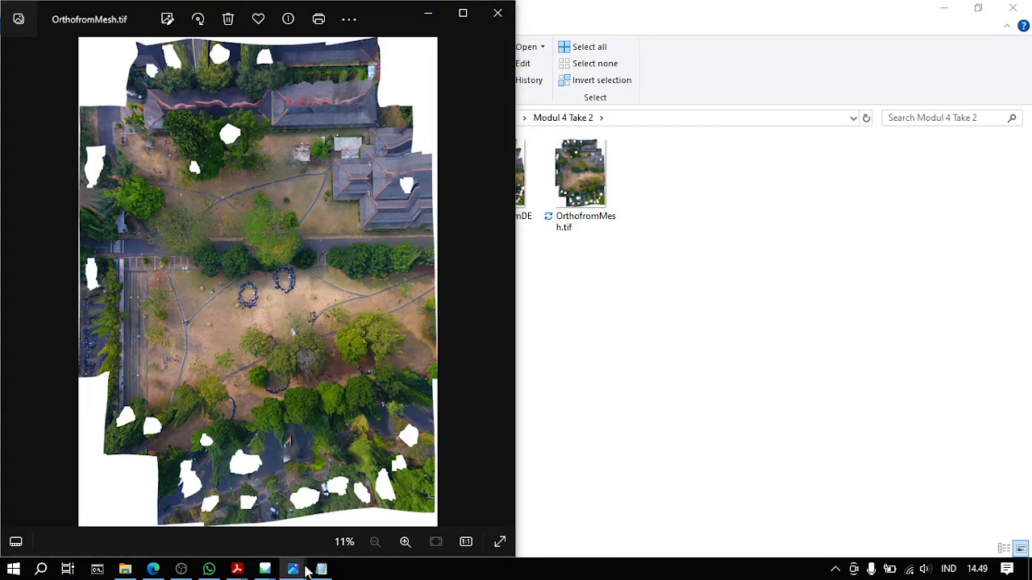
pyautogui.moveTo(293, 569)
pyautogui.click(237, 482)
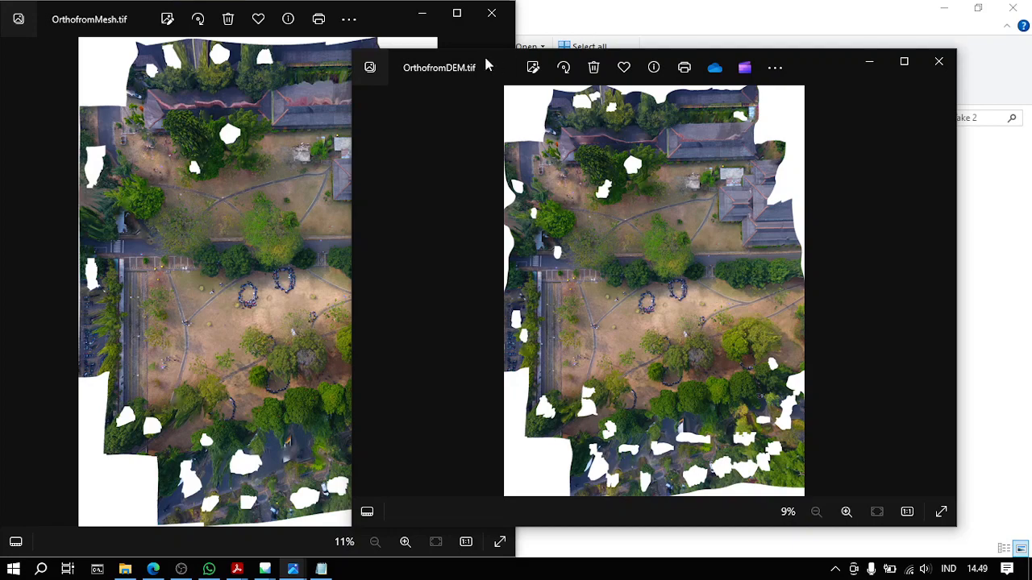
pyautogui.moveTo(440, 68); pyautogui.dragTo(1031, 17)
pyautogui.click(532, 195)
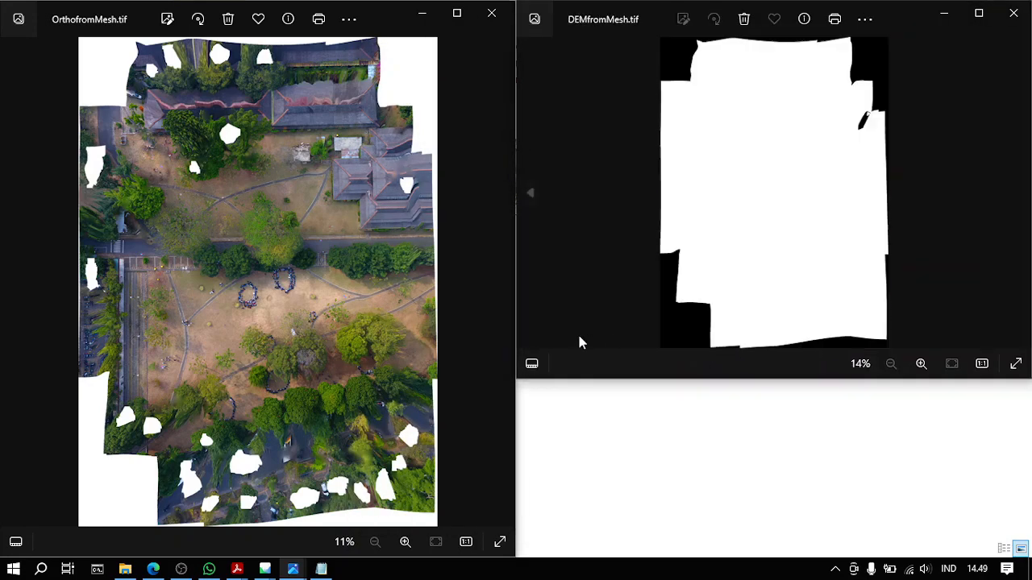
pyautogui.moveTo(618, 380); pyautogui.dragTo(588, 557)
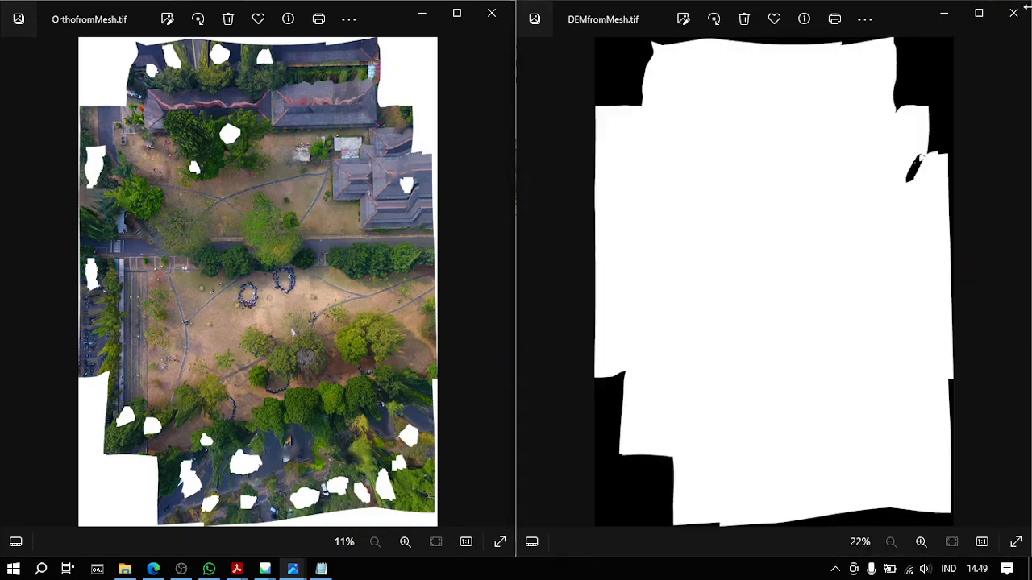
pyautogui.click(1014, 13)
pyautogui.hotkey('alt', 'F4')
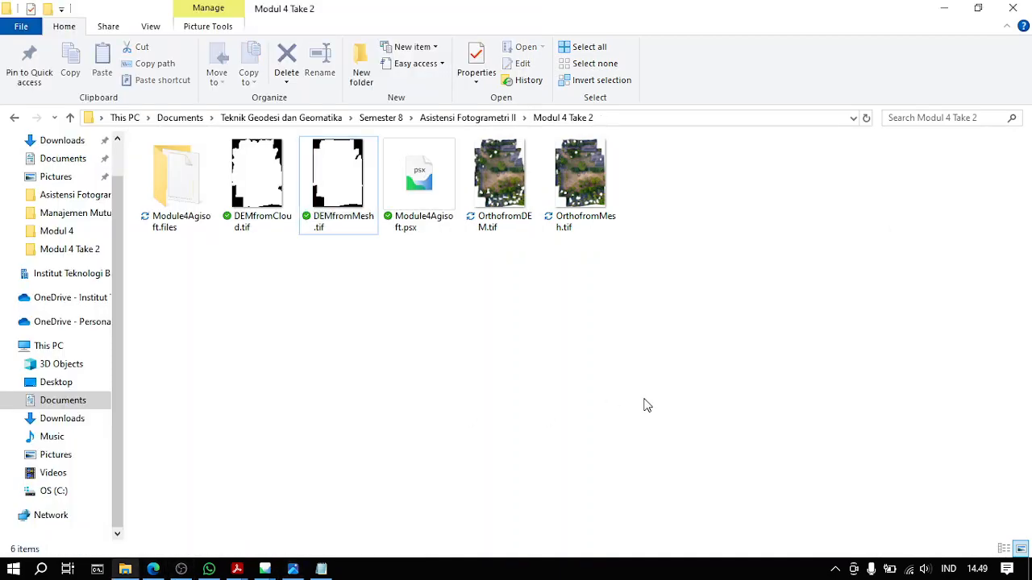
# Step: Place the OrthofromDEM.tif and OrthofromMesh.tif viewer windows side by side to compare the two orthomosaics
pyautogui.click(305, 569)
pyautogui.click(305, 569)
pyautogui.doubleClick(507, 184)
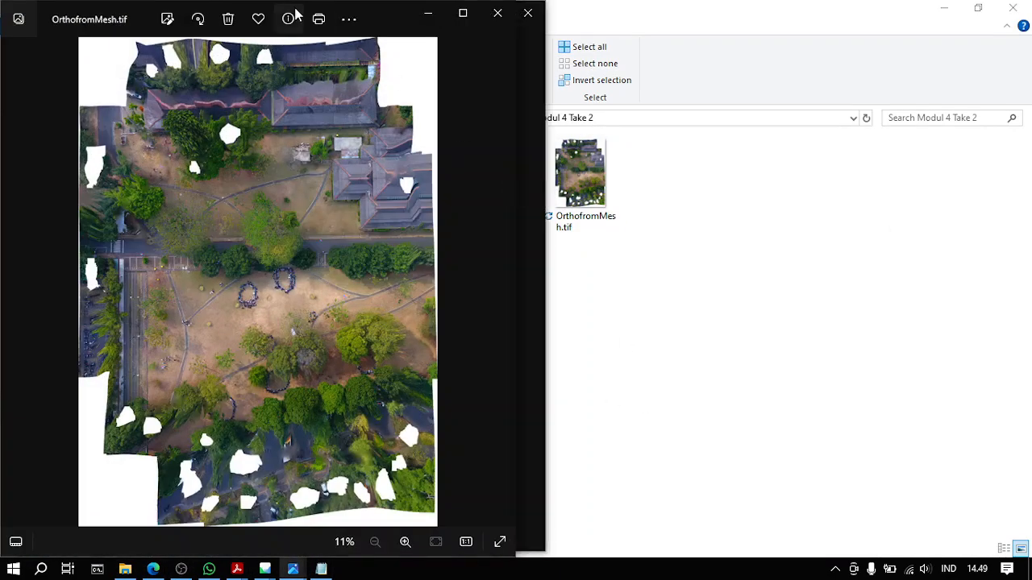
pyautogui.moveTo(88, 27); pyautogui.dragTo(415, 70)
pyautogui.moveTo(90, 16); pyautogui.dragTo(0, 0)
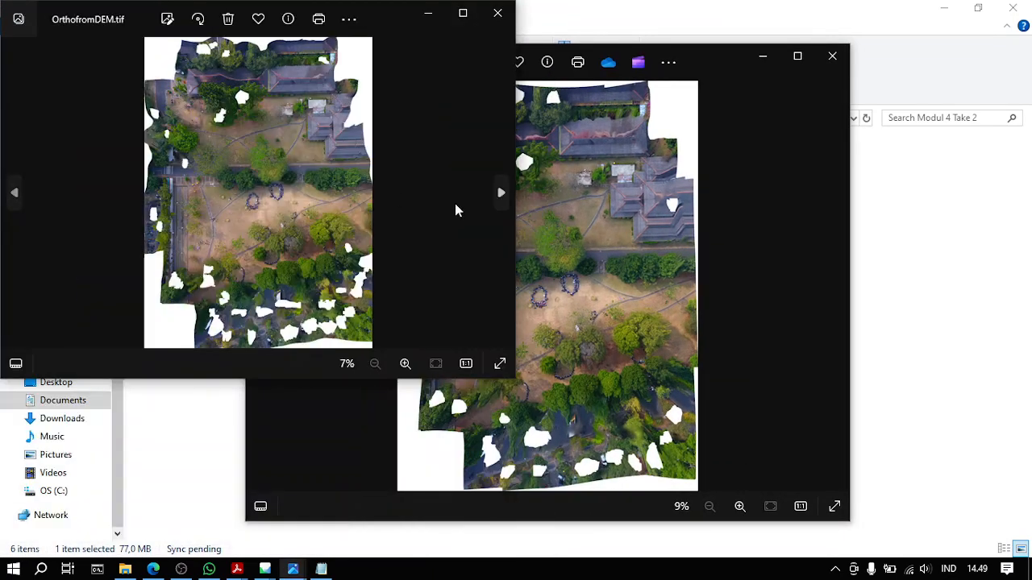
pyautogui.moveTo(732, 69); pyautogui.dragTo(1031, 0)
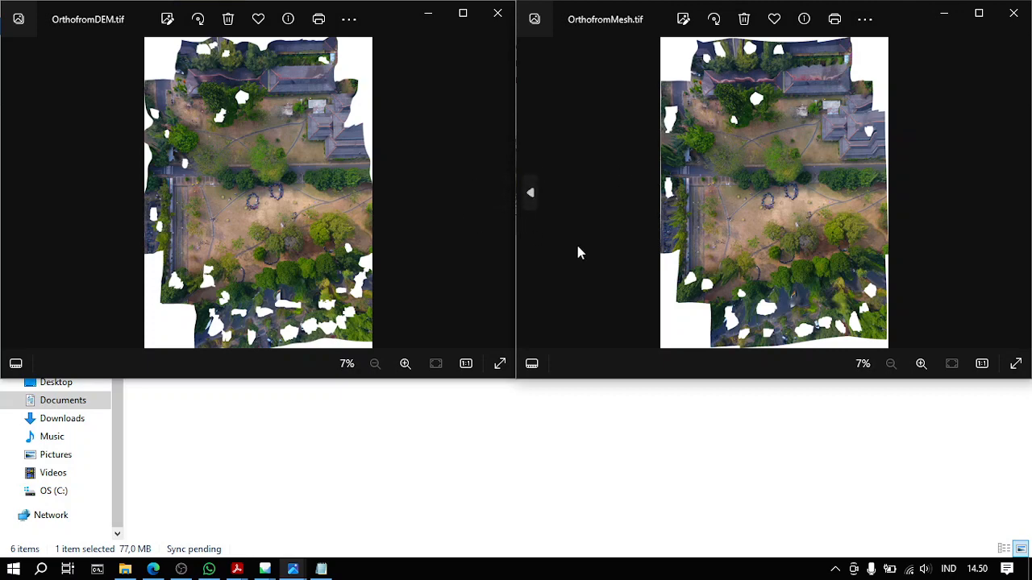
# Step: Switch to Agisoft Metashape and generate a report titled Report with description Module 4, Top XY projection, 12 pt font and page numbers
pyautogui.moveTo(263, 572)
pyautogui.click(332, 532)
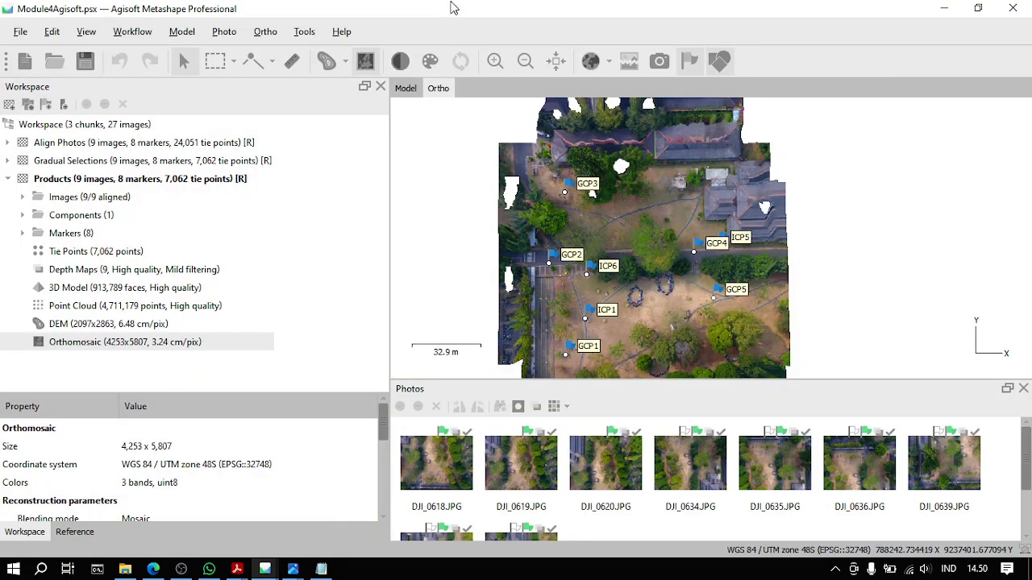
pyautogui.click(25, 37)
pyautogui.click(25, 37)
pyautogui.click(16, 37)
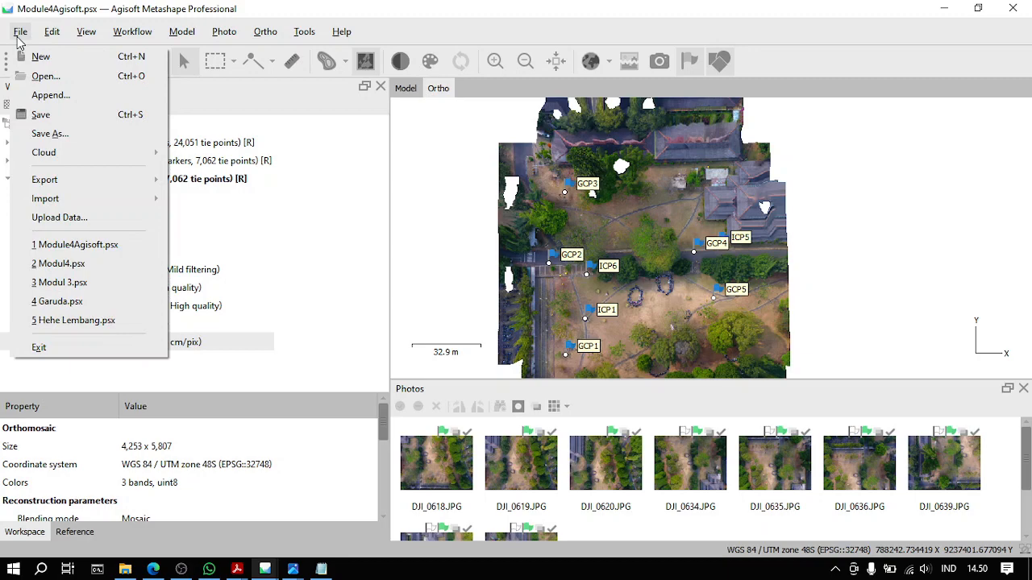
pyautogui.moveTo(150, 182)
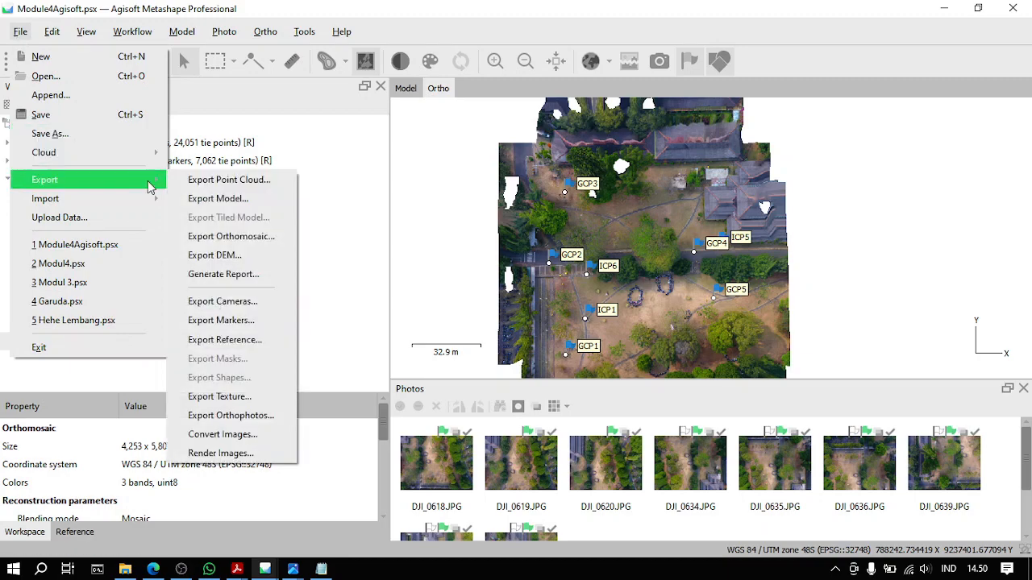
pyautogui.click(267, 273)
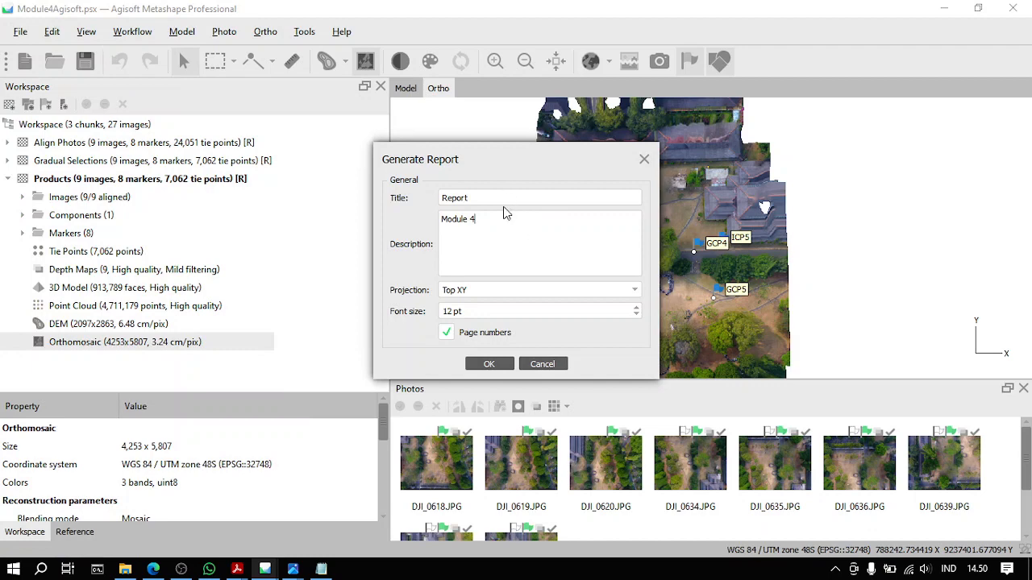
pyautogui.click(547, 240)
pyautogui.moveTo(480, 155); pyautogui.dragTo(503, 117)
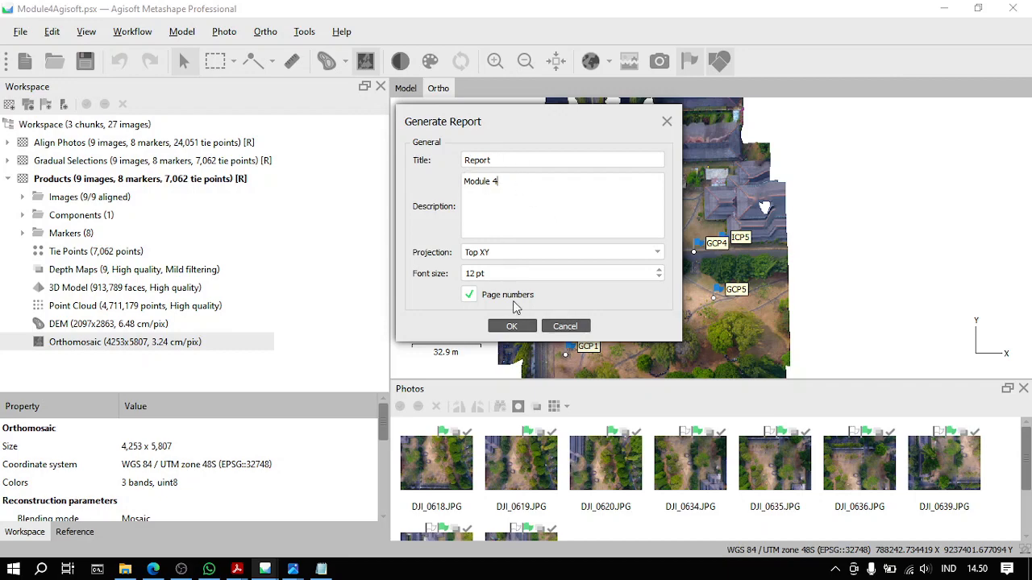
pyautogui.click(514, 327)
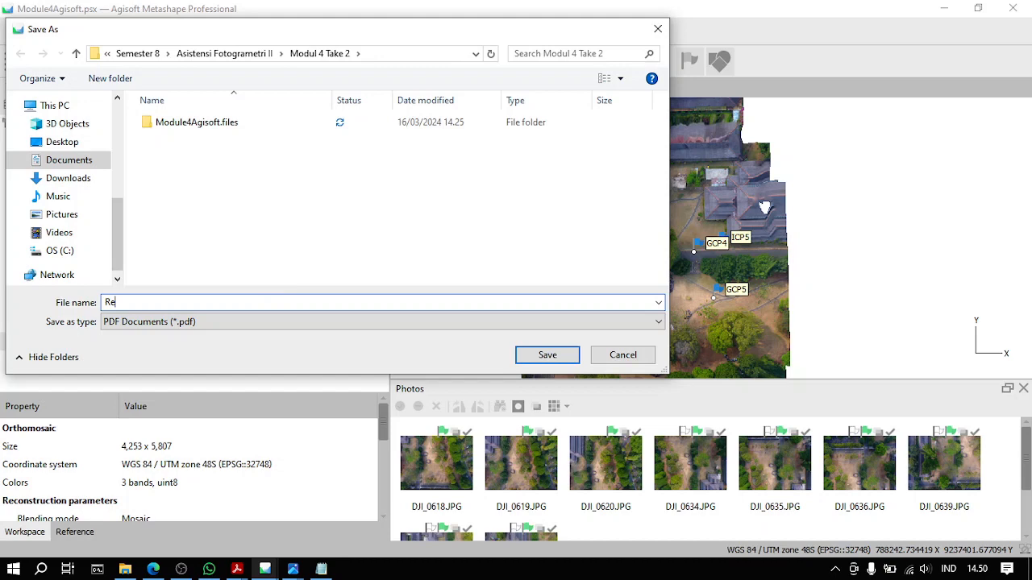
# Step: Save the generated report as a PDF named Report in the Modul 4 Take 2 folder
pyautogui.press('BackSpace')
pyautogui.press('BackSpace')
pyautogui.press('BackSpace')
pyautogui.write('eport')
pyautogui.press('Return')
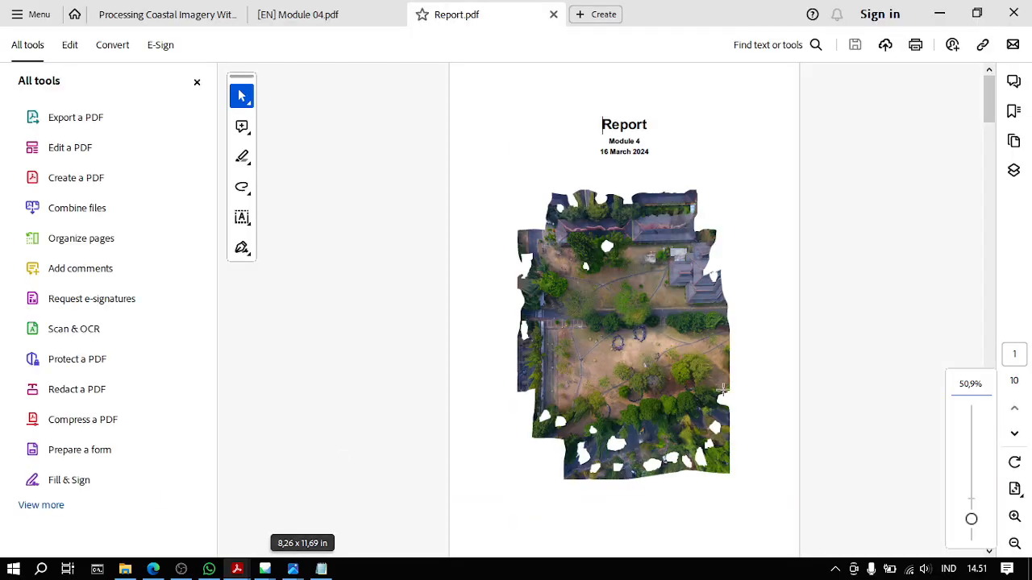
# Step: Enable continuous scrolling as the page display for Report.pdf in Acrobat Reader
pyautogui.scroll(-3, 859, 367)
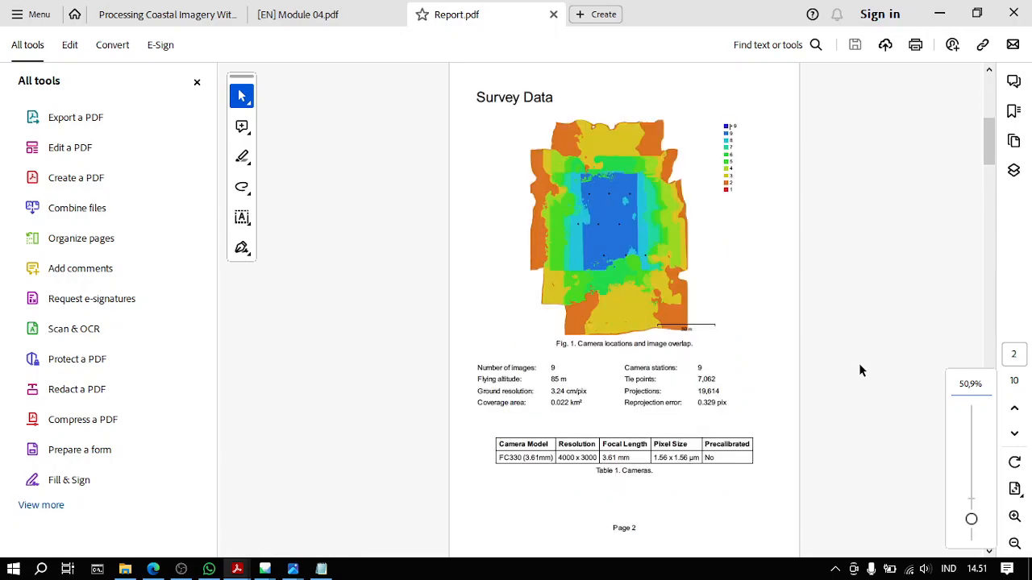
pyautogui.keyDown('ctrl'); pyautogui.scroll(3, 629, 201); pyautogui.keyUp('ctrl')
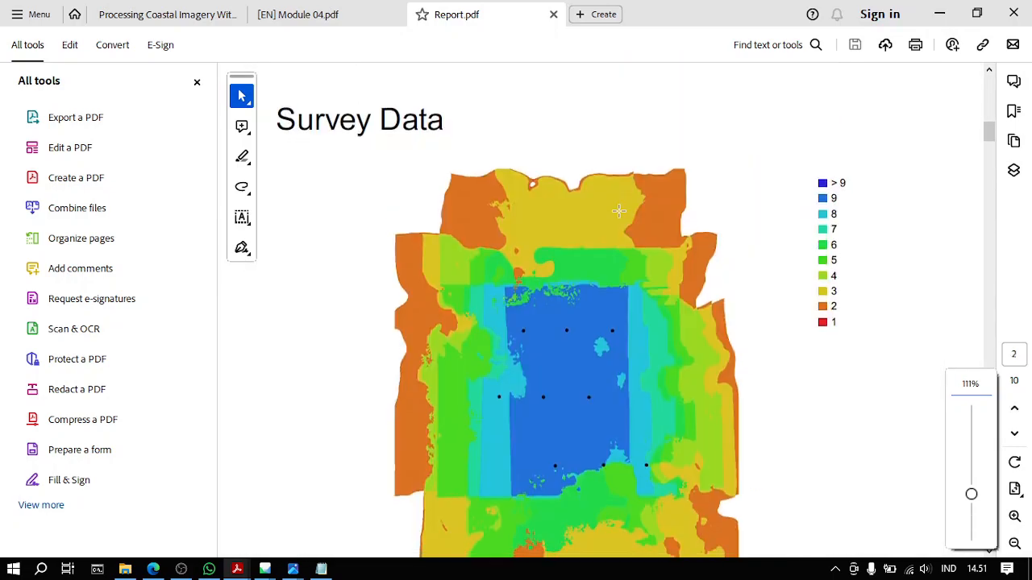
pyautogui.scroll(5, 618, 212)
pyautogui.click(32, 14)
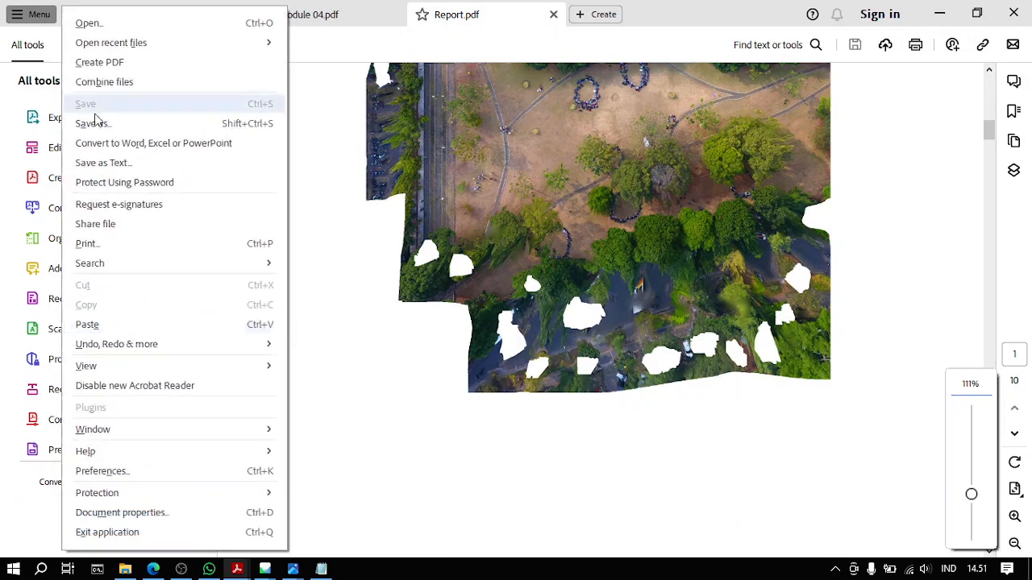
pyautogui.moveTo(266, 368)
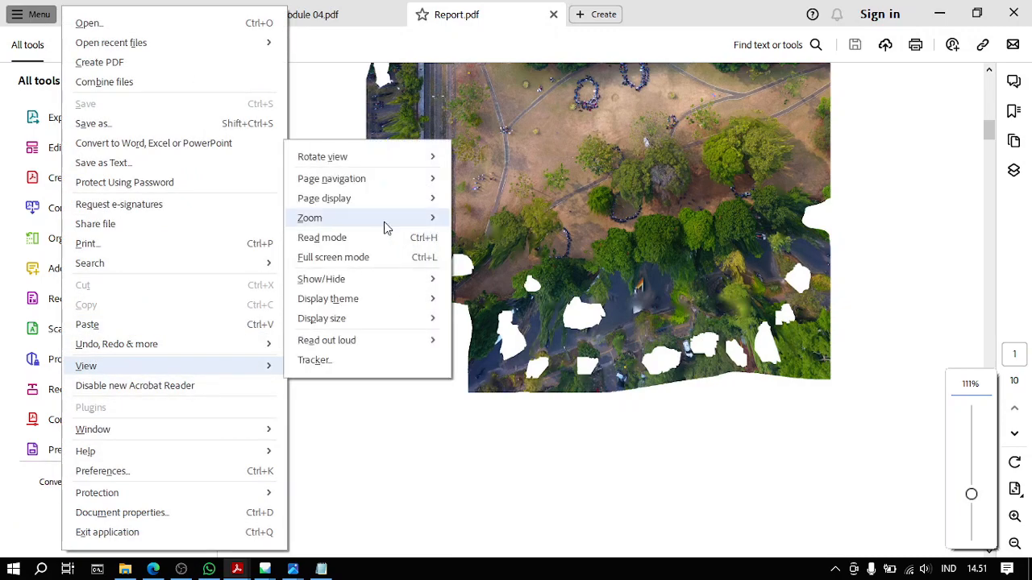
pyautogui.moveTo(409, 200)
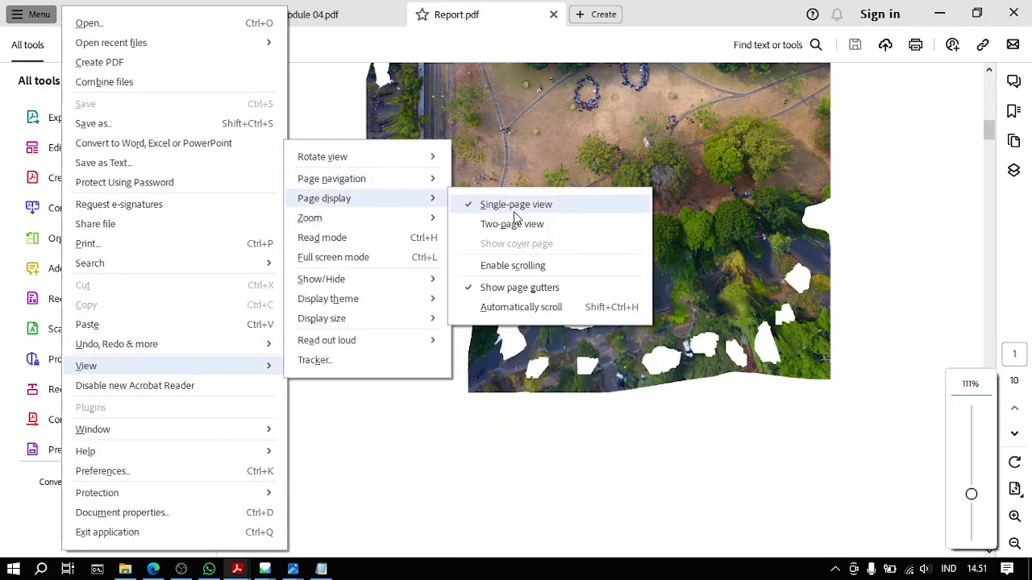
pyautogui.click(521, 266)
# Step: Examine the image overlap figure and its legend in the report's Survey Data section, and go on to Camera Calibration
pyautogui.scroll(-8, 807, 323)
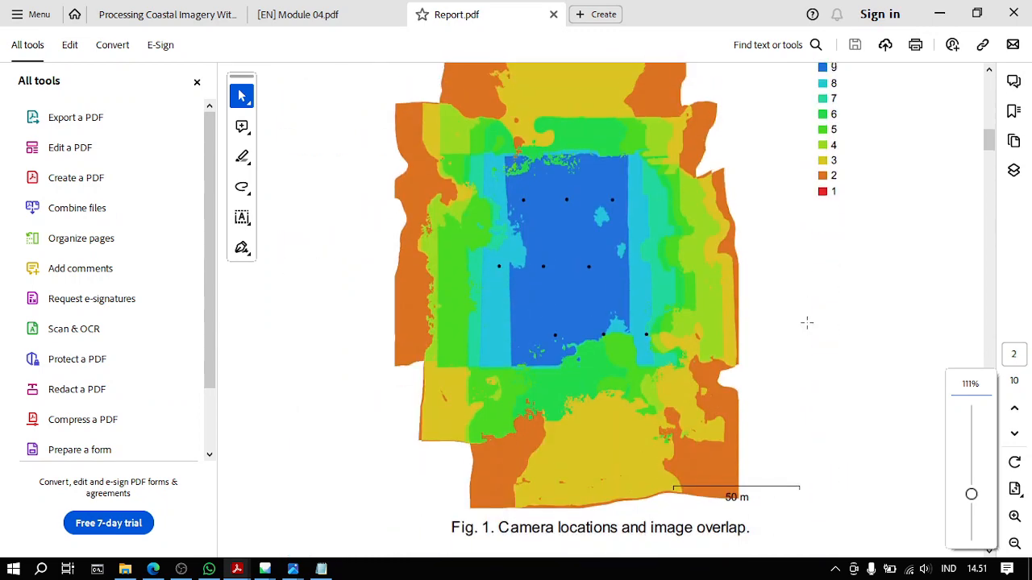
pyautogui.keyDown('ctrl'); pyautogui.scroll(-1, 807, 322); pyautogui.keyUp('ctrl')
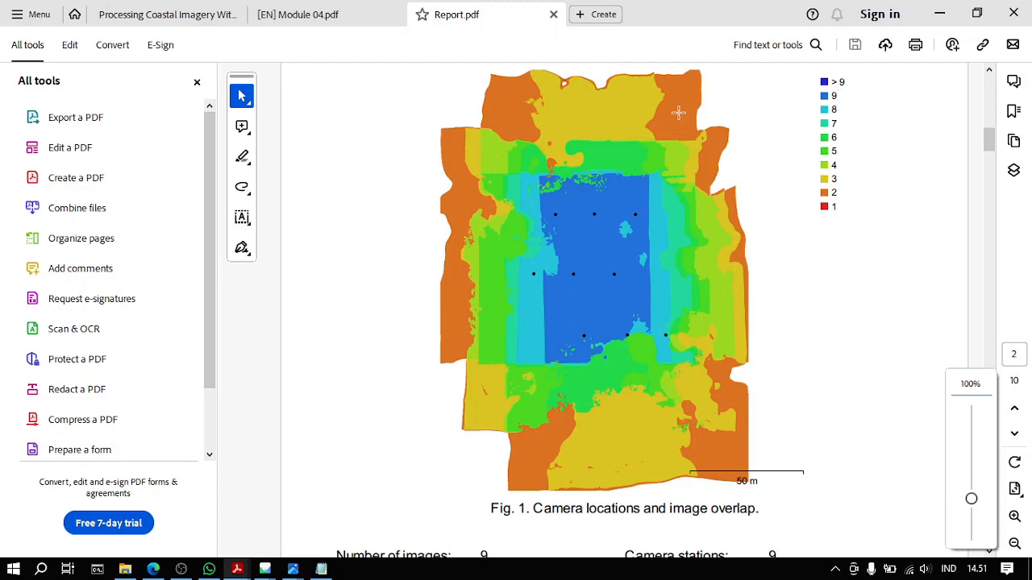
pyautogui.scroll(-2, 827, 299)
pyautogui.scroll(2, 827, 299)
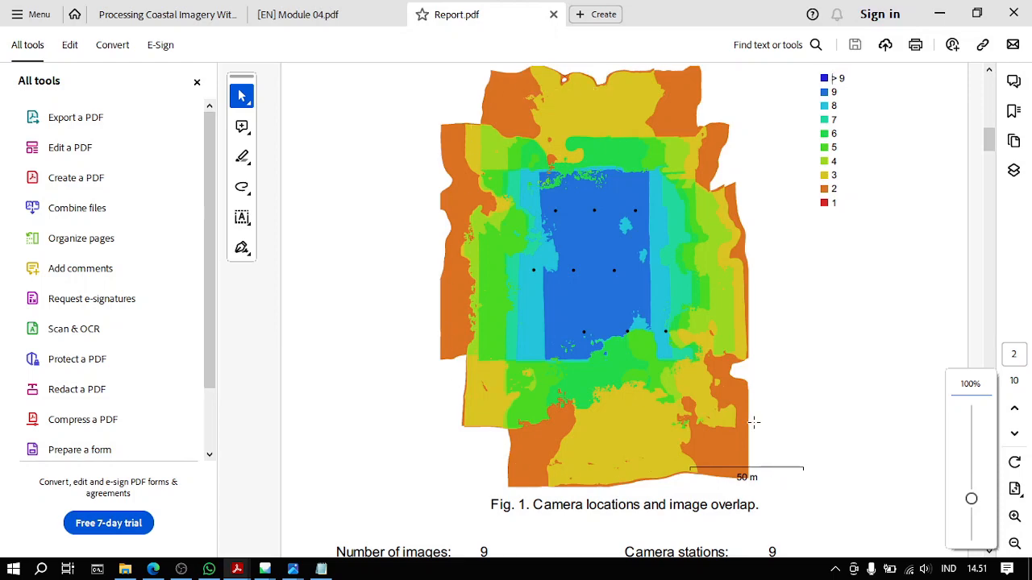
pyautogui.scroll(-10, 754, 422)
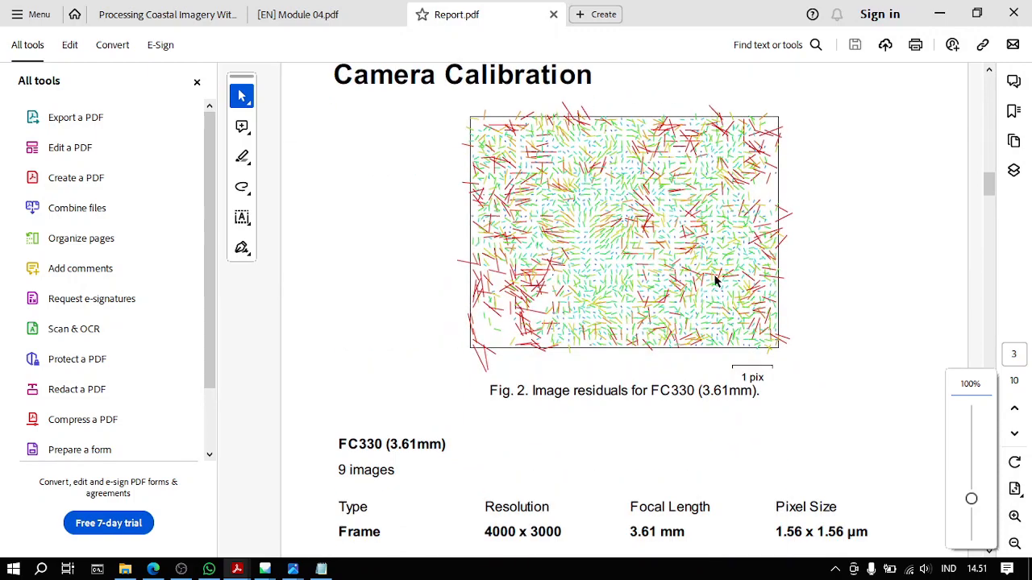
# Step: Examine the Camera Locations page of the report, comparing the error ellipses with the average camera location error table
pyautogui.scroll(-12, 657, 302)
pyautogui.scroll(-2, 700, 334)
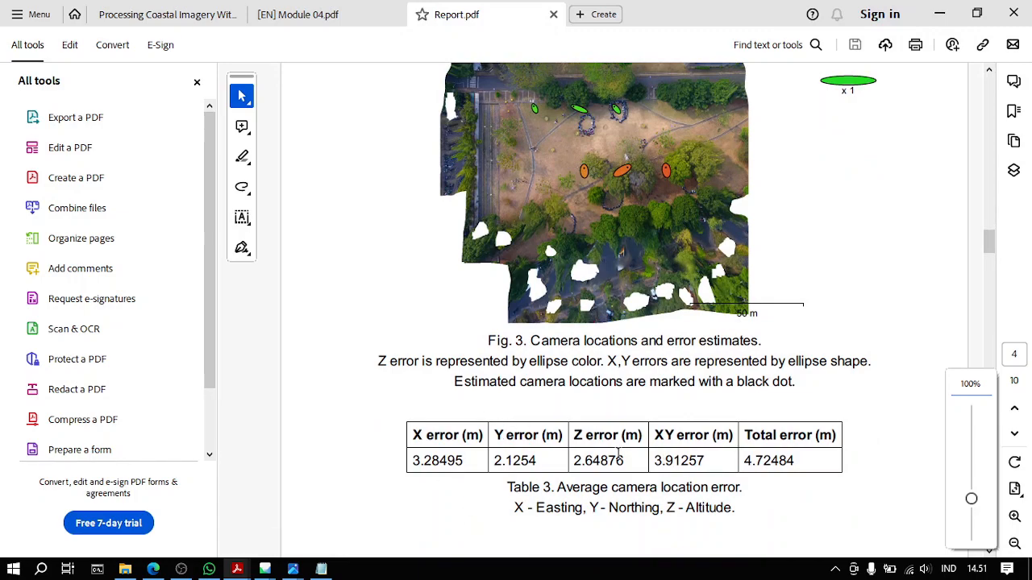
pyautogui.scroll(8, 619, 456)
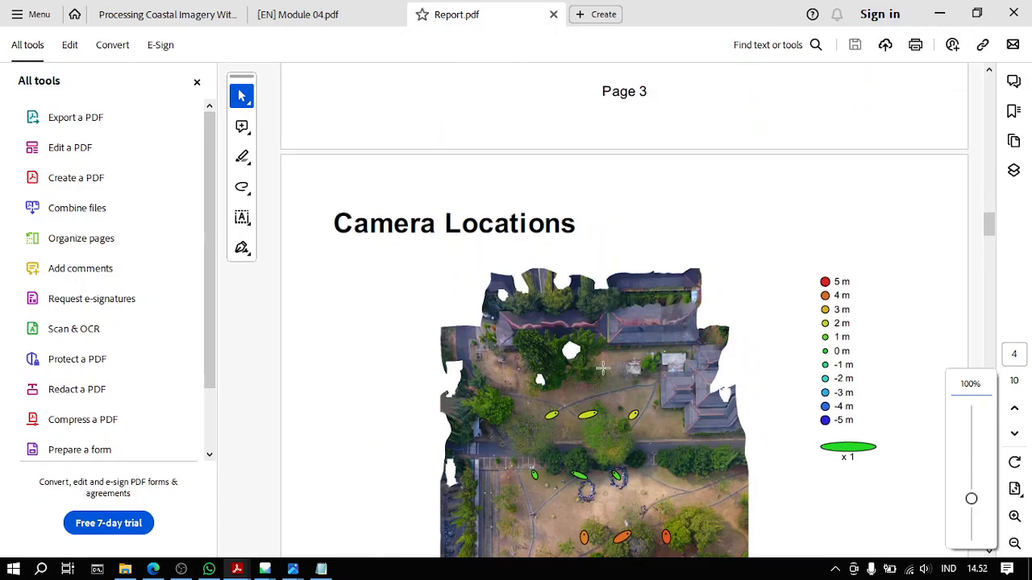
pyautogui.scroll(-15, 621, 419)
pyautogui.scroll(4, 623, 390)
pyautogui.scroll(1, 623, 390)
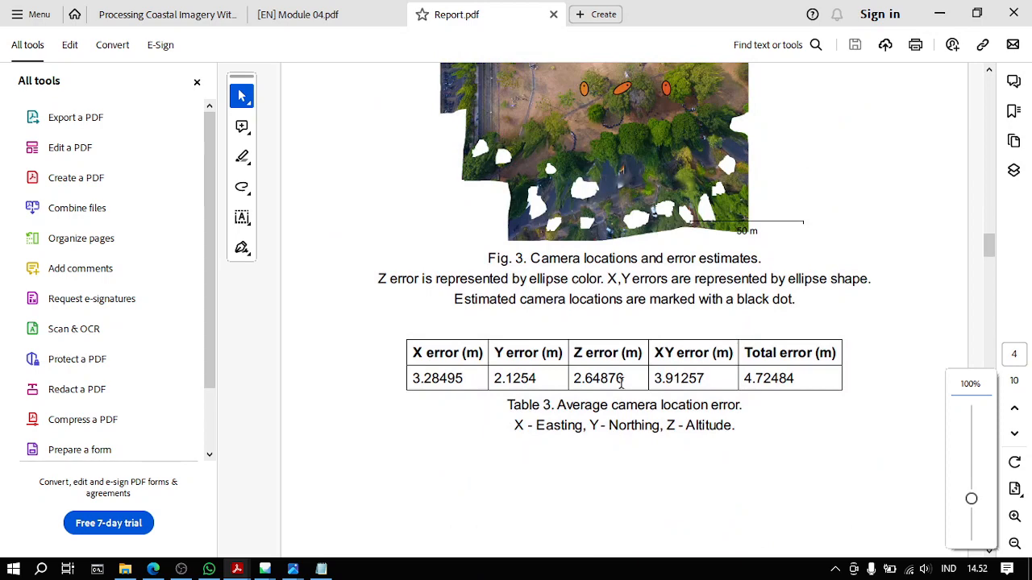
pyautogui.scroll(4, 620, 383)
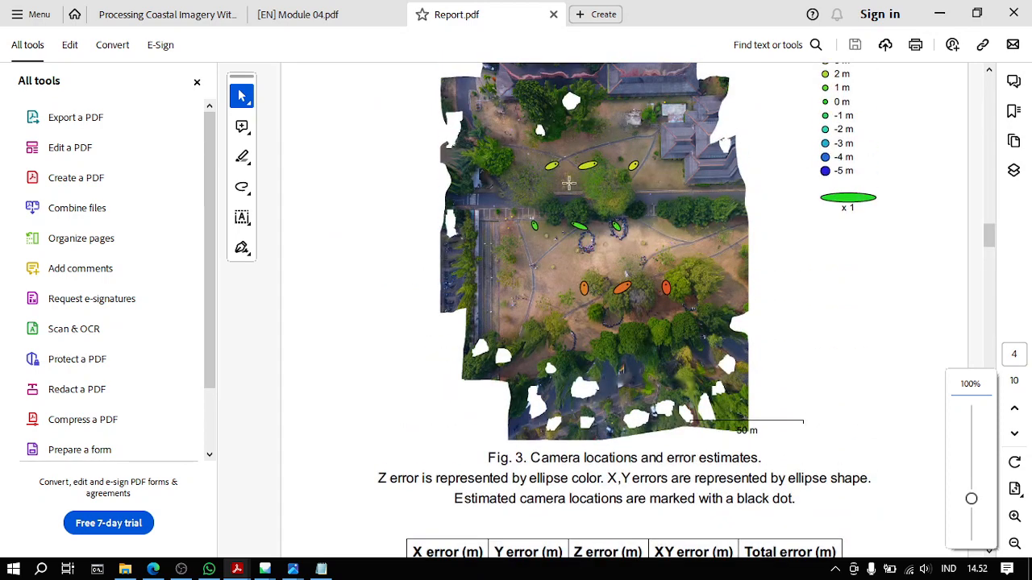
pyautogui.scroll(-1, 713, 350)
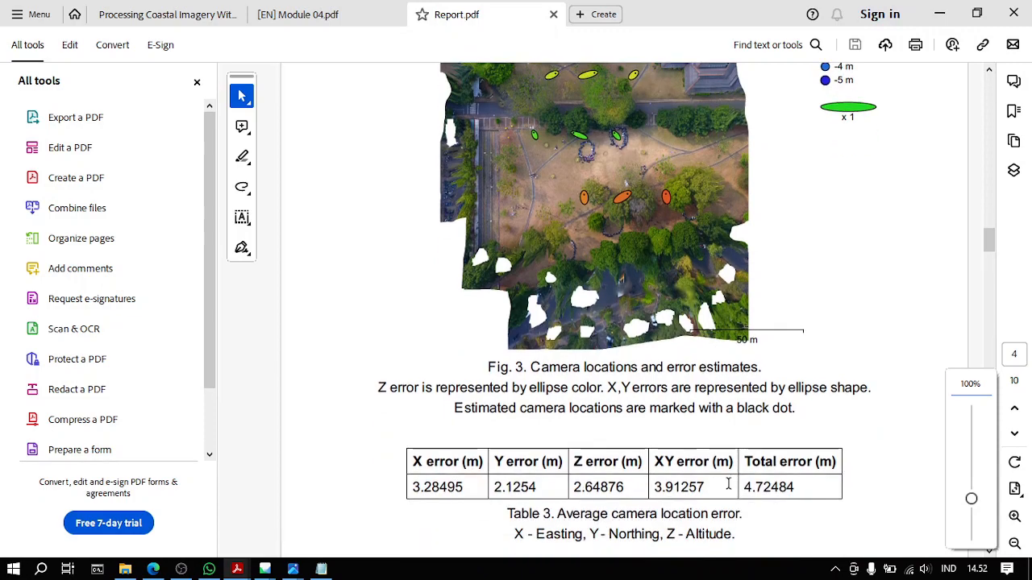
pyautogui.scroll(-1, 694, 452)
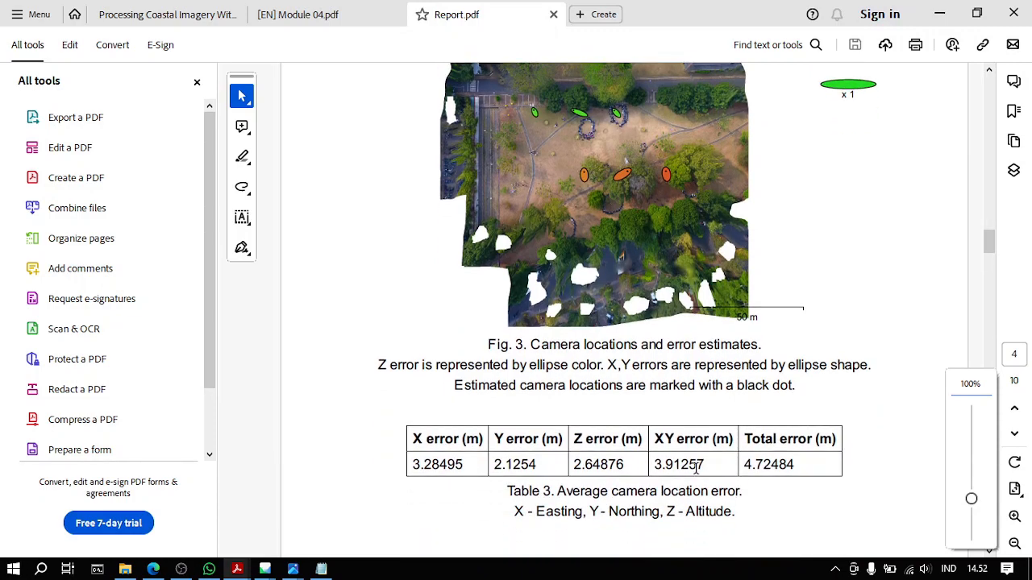
pyautogui.scroll(-6, 696, 469)
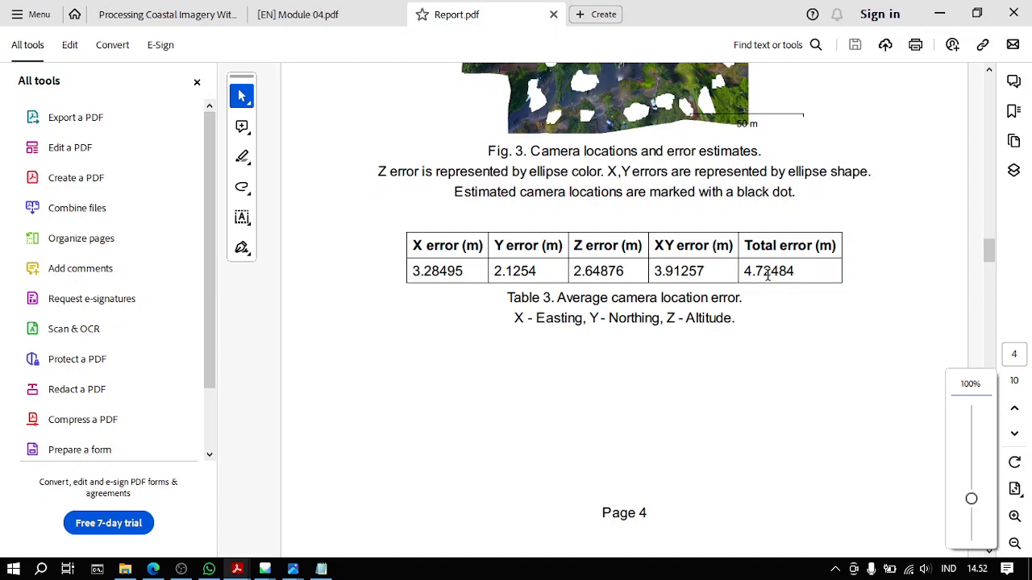
# Step: Review the Ground Control Points section, including the control and check point RMSE tables and the ICP6 X error
pyautogui.scroll(-20, 779, 276)
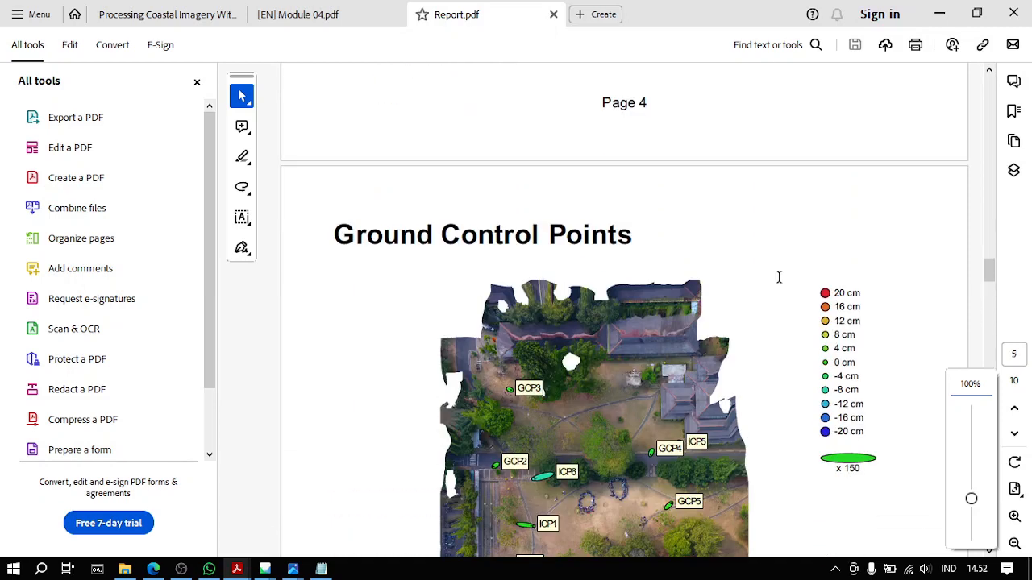
pyautogui.scroll(-8, 644, 227)
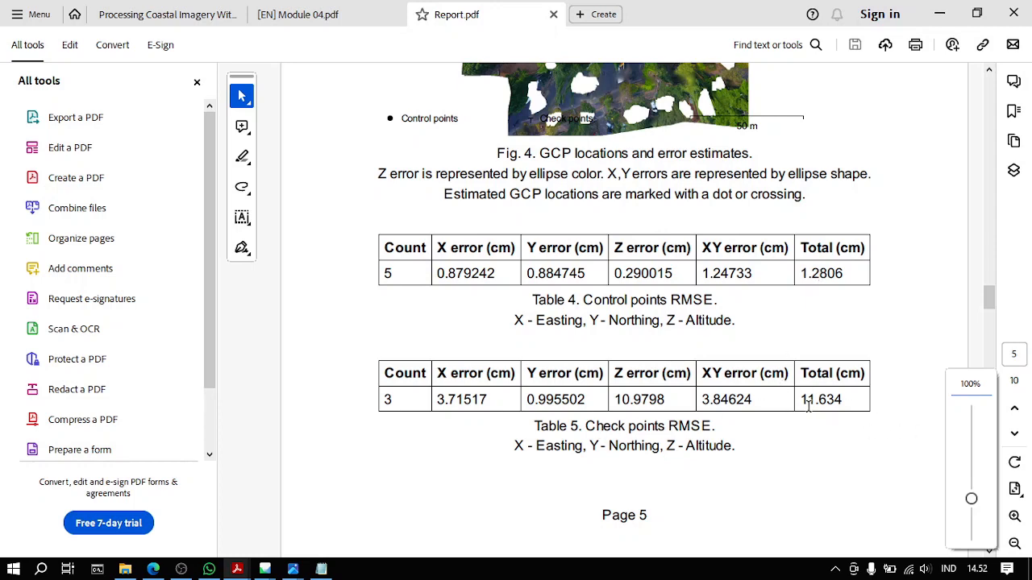
pyautogui.scroll(-10, 822, 411)
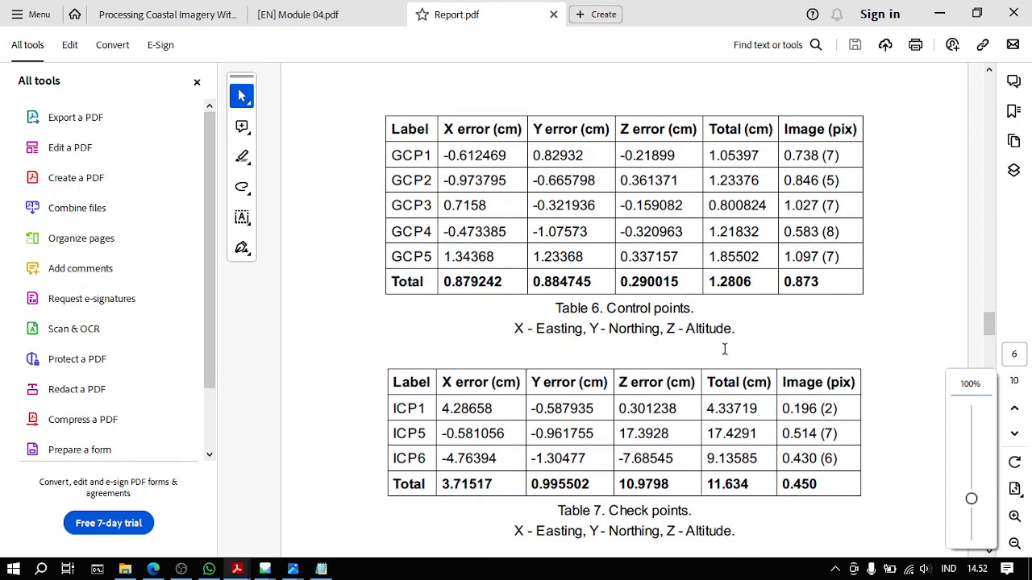
pyautogui.scroll(-3, 753, 425)
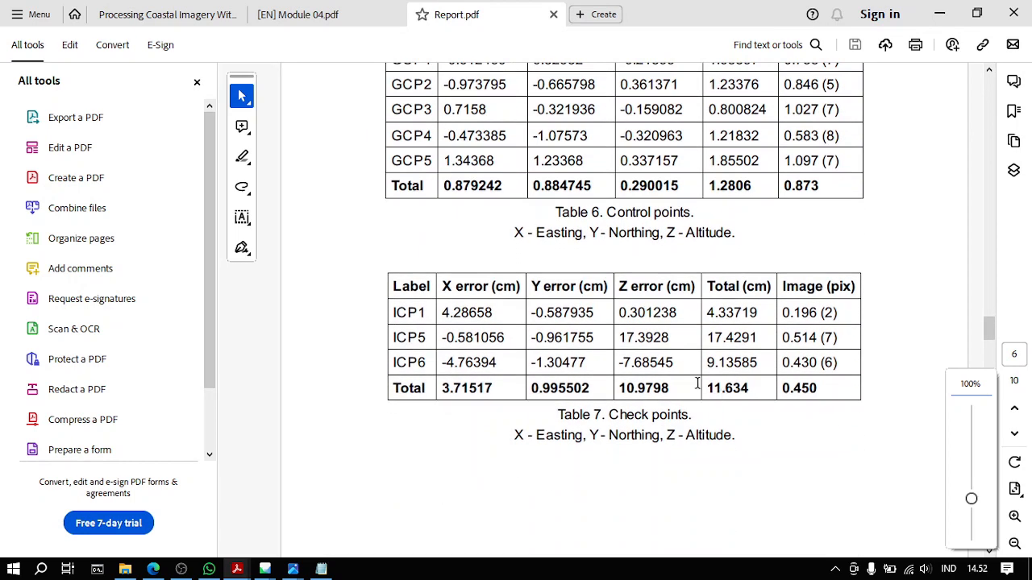
pyautogui.moveTo(440, 362); pyautogui.dragTo(507, 364)
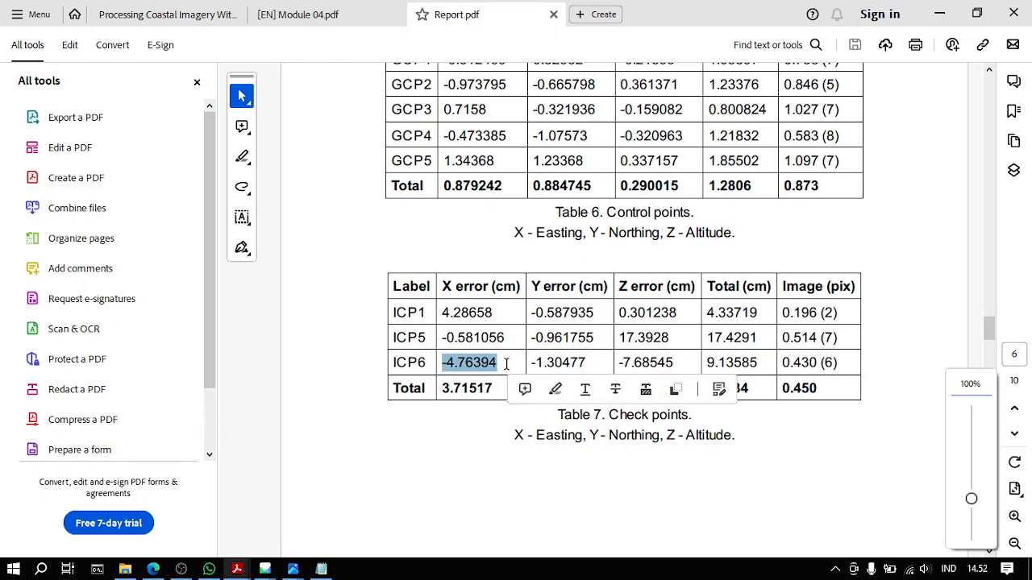
pyautogui.click(506, 364)
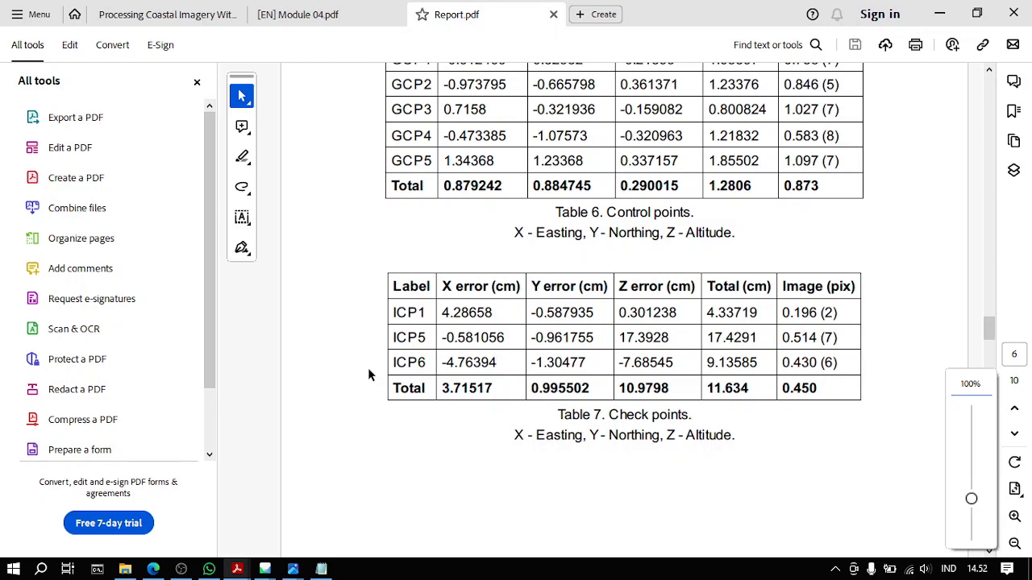
pyautogui.doubleClick(484, 362)
pyautogui.click(611, 348)
# Step: Examine the report's Digital Elevation Model page, including the elevation figure, resolution and point density
pyautogui.scroll(-10, 546, 481)
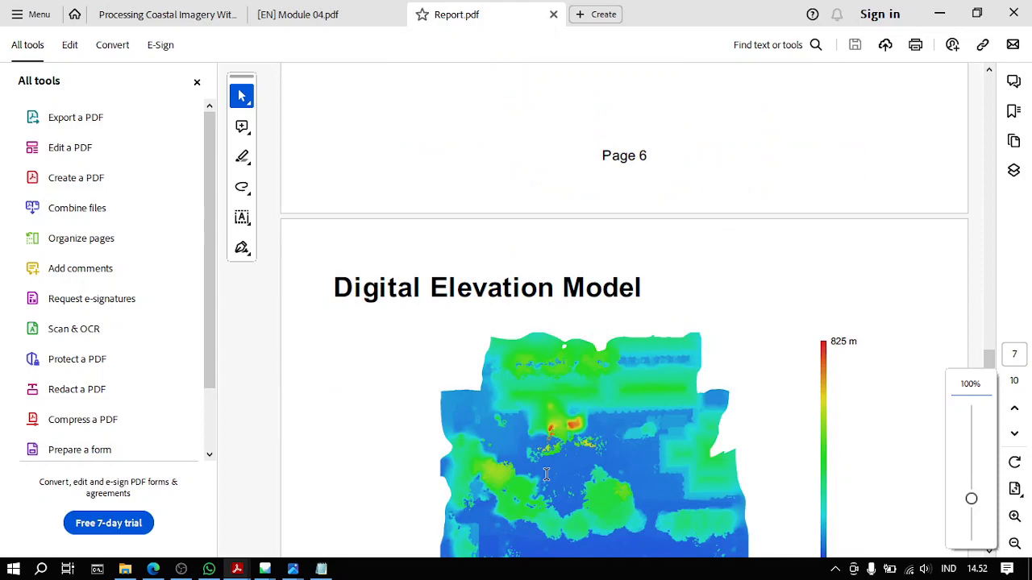
pyautogui.scroll(-6, 705, 310)
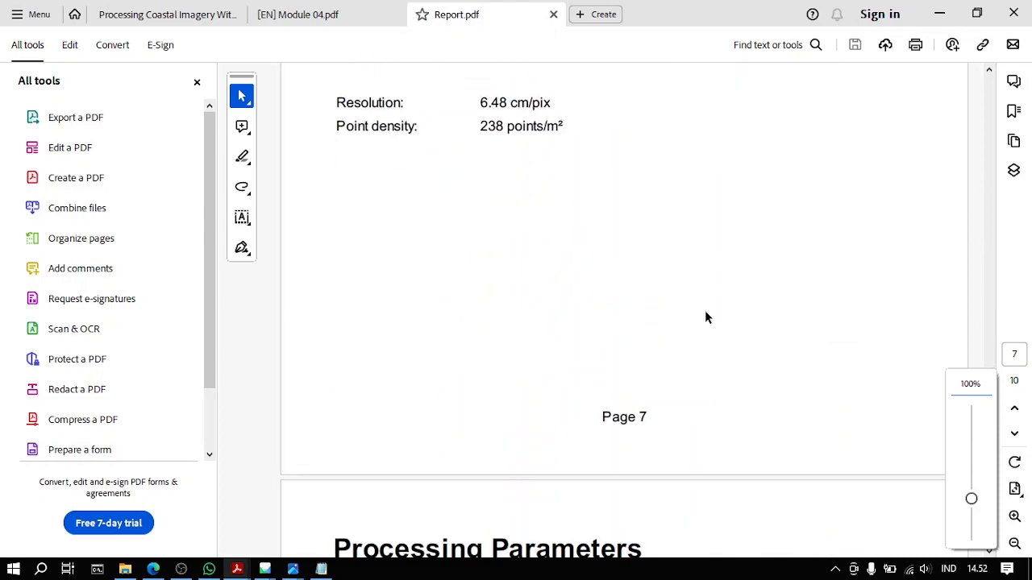
pyautogui.scroll(5, 705, 314)
pyautogui.scroll(-1, 483, 494)
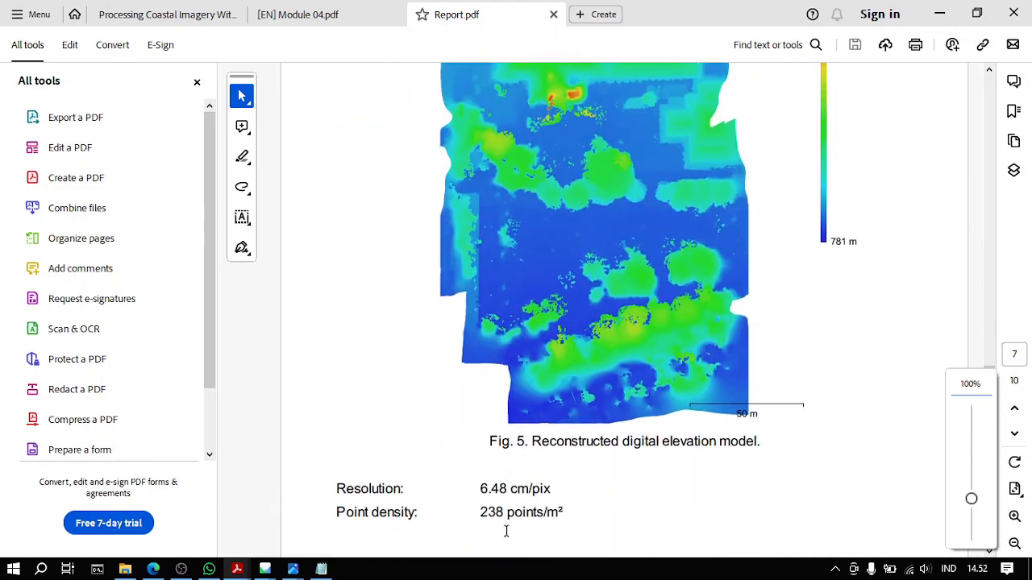
# Step: Review the report's Processing Parameters pages, covering the general, tie point, alignment, depth map and point cloud settings
pyautogui.scroll(-7, 525, 521)
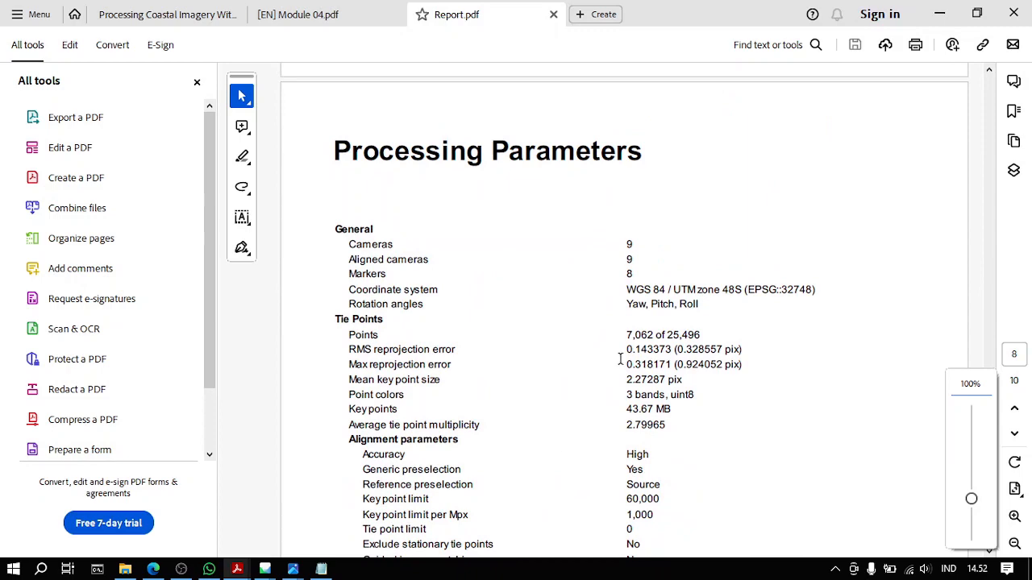
pyautogui.scroll(-3, 620, 360)
pyautogui.scroll(-10, 620, 359)
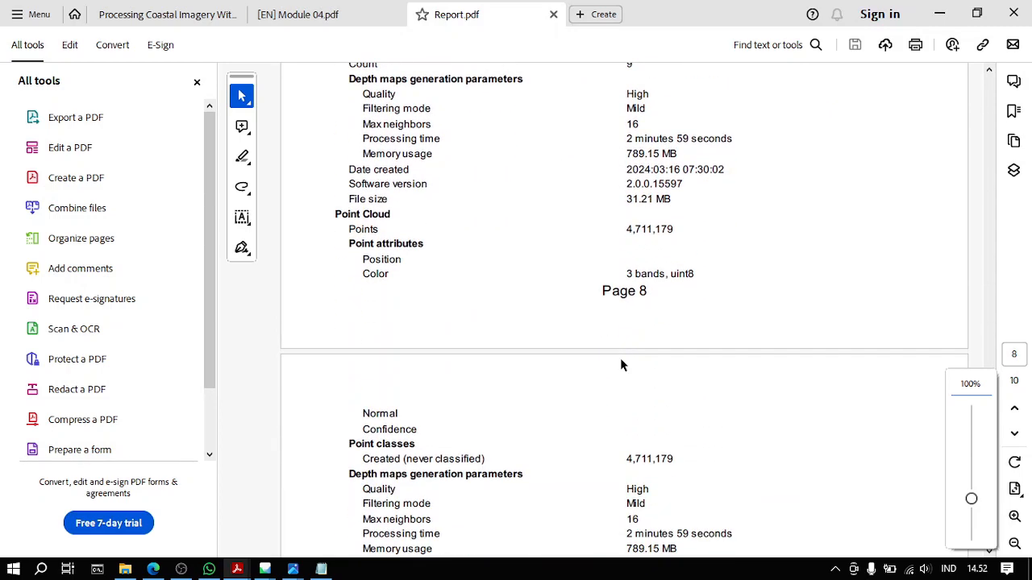
pyautogui.scroll(-17, 620, 358)
pyautogui.scroll(4, 620, 359)
pyautogui.scroll(-6, 646, 294)
pyautogui.scroll(-15, 646, 293)
# Step: Return to the Ground Control Points section and compare the control points RMSE table with the check points RMSE table
pyautogui.scroll(18, 646, 293)
pyautogui.scroll(20, 646, 293)
pyautogui.scroll(-6, 646, 294)
pyautogui.scroll(2, 648, 297)
pyautogui.scroll(3, 473, 138)
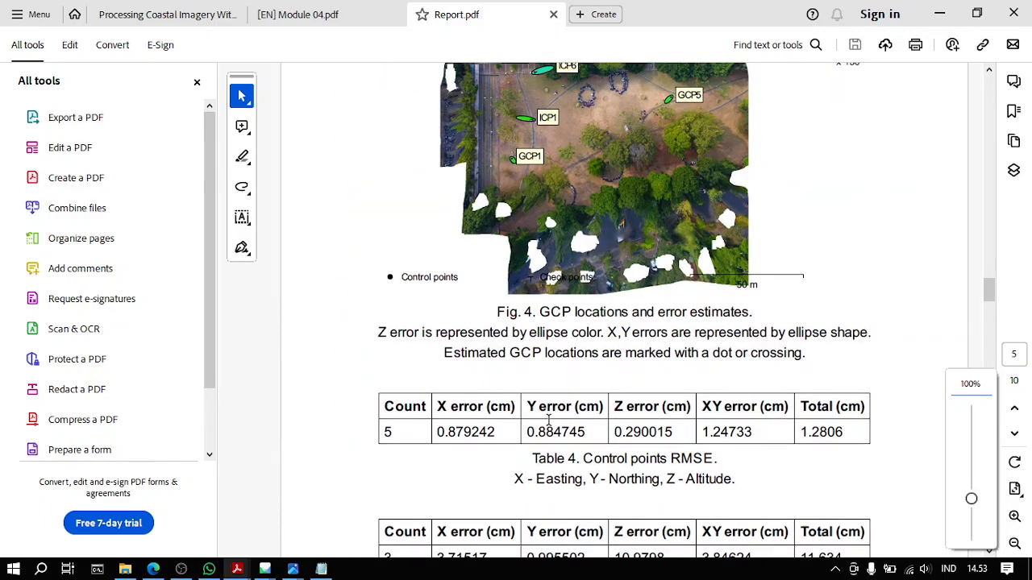
pyautogui.scroll(-1, 548, 421)
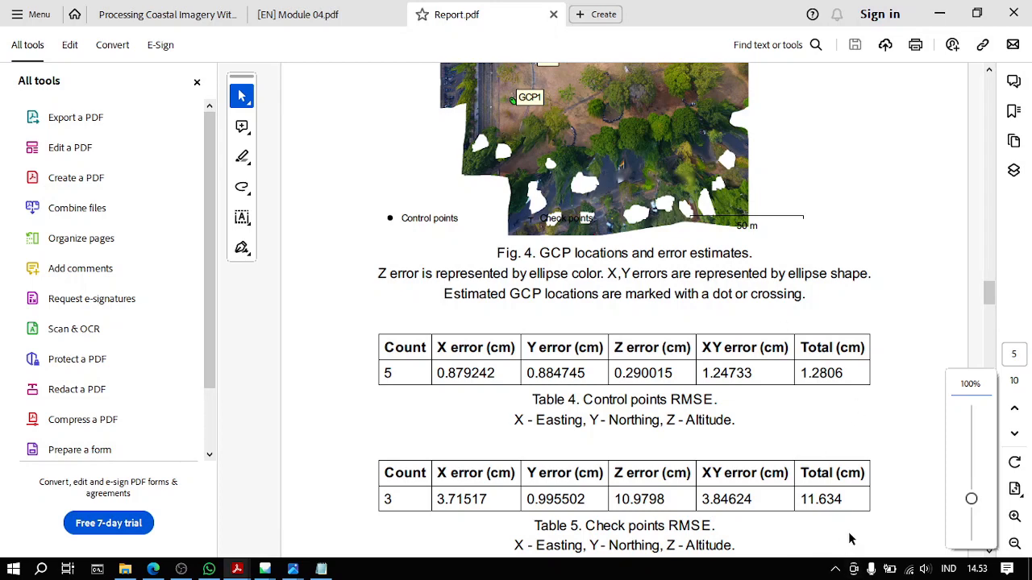
pyautogui.scroll(-1, 905, 484)
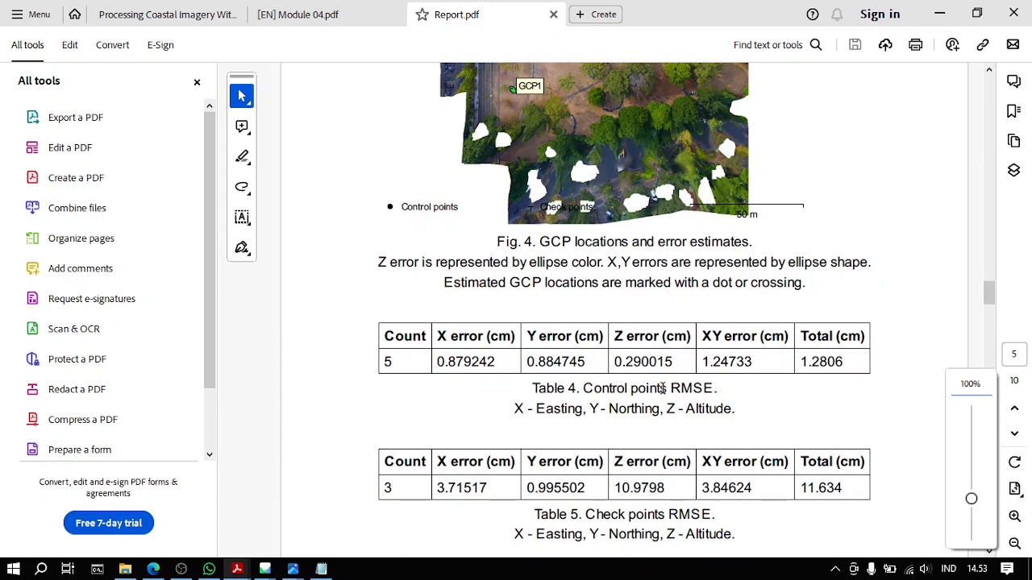
# Step: Skim back through the report to the Survey Data section, and switch to the Module4Agisoft.psx project in Agisoft Metashape
pyautogui.scroll(15, 663, 387)
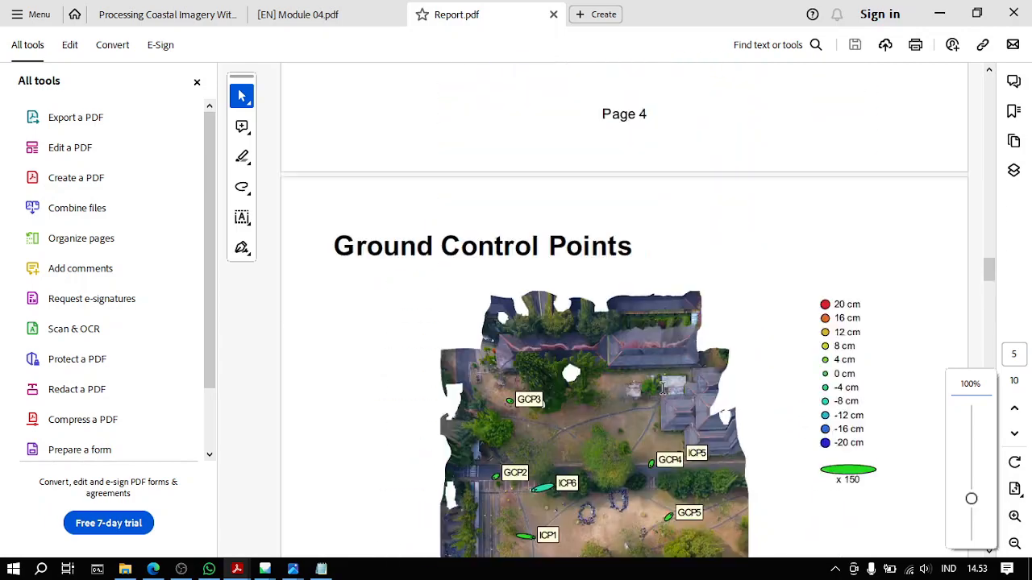
pyautogui.scroll(15, 662, 388)
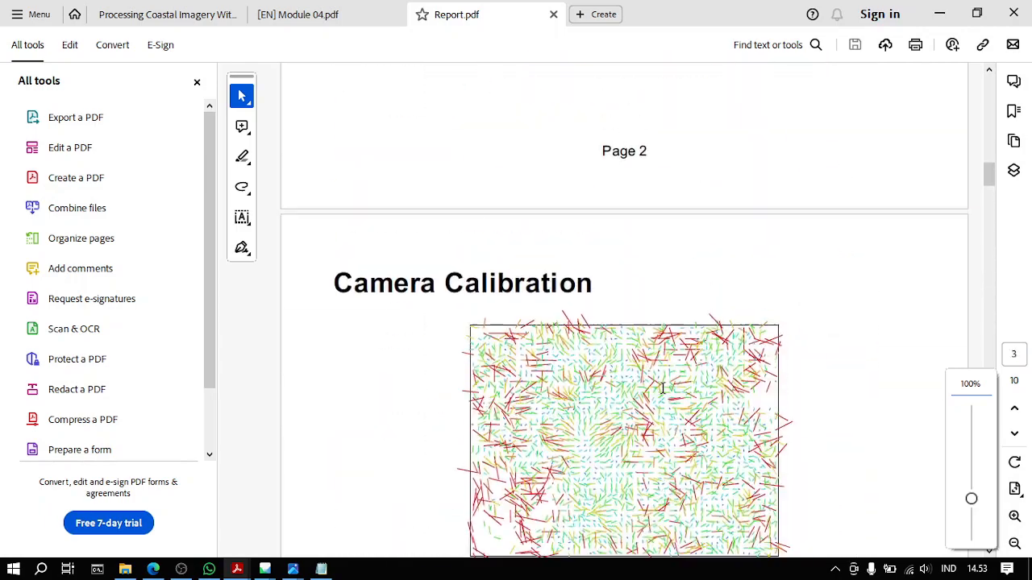
pyautogui.moveTo(264, 569)
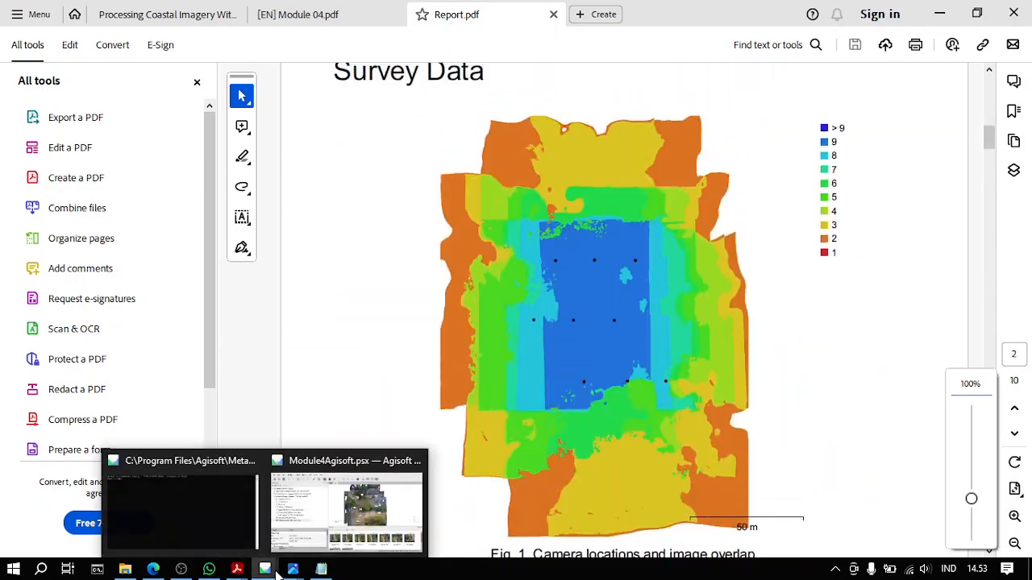
pyautogui.click(339, 532)
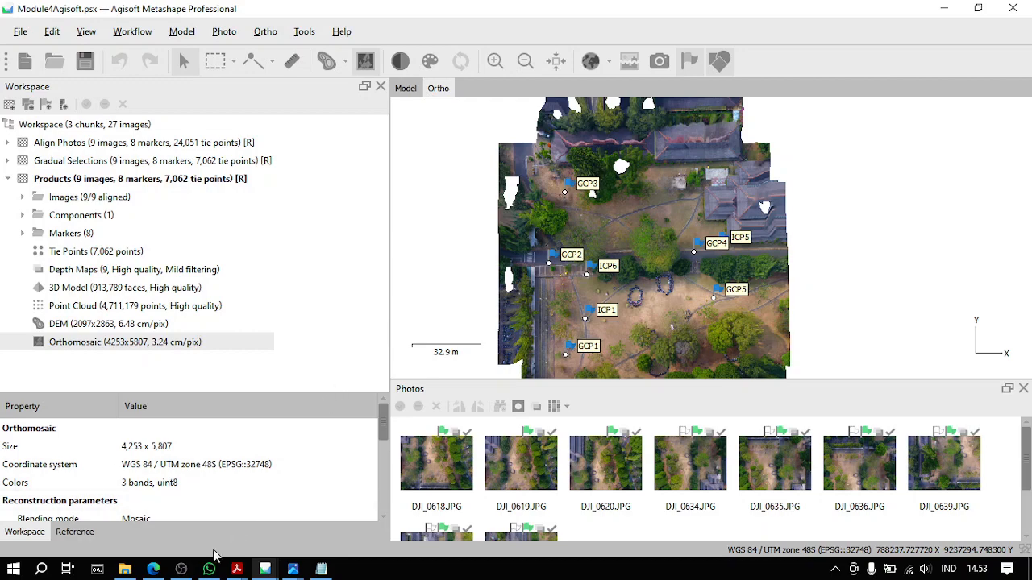
pyautogui.moveTo(182, 569)
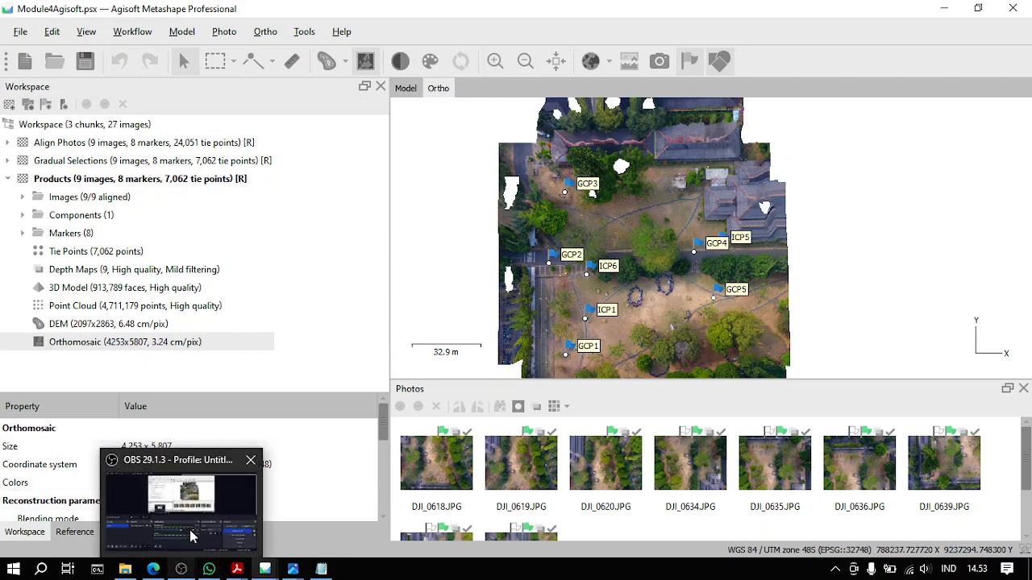